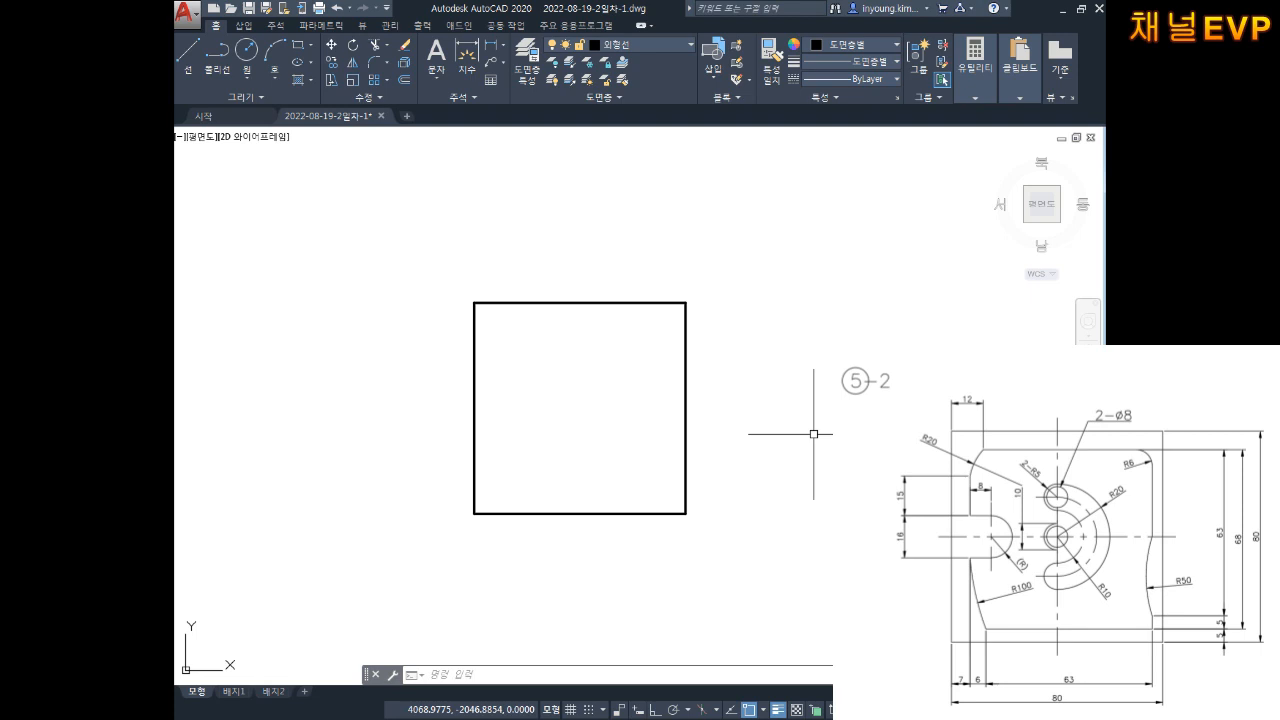
Offset the bottom edge of the square inward by 5.
middle_drag(496, 419, 503, 406)
key(Escape)
key(Escape)
key(Escape)
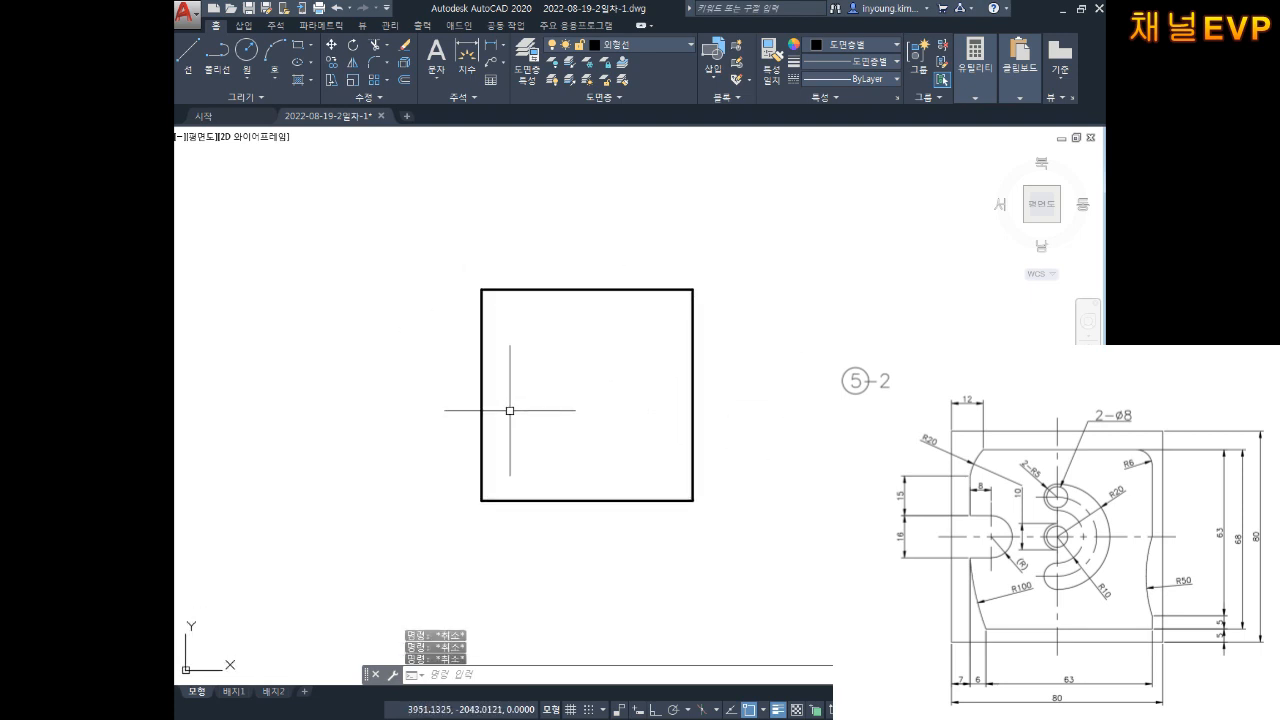
text(o)
key(space)
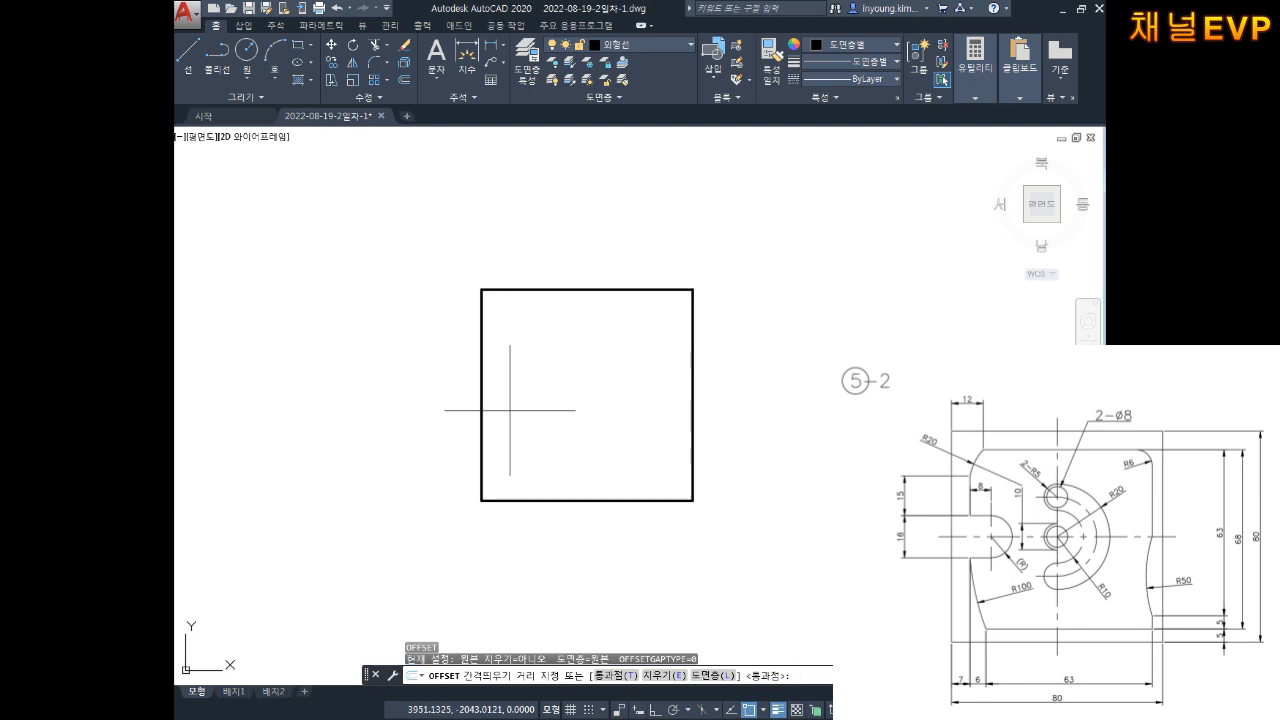
text(5)
key(Return)
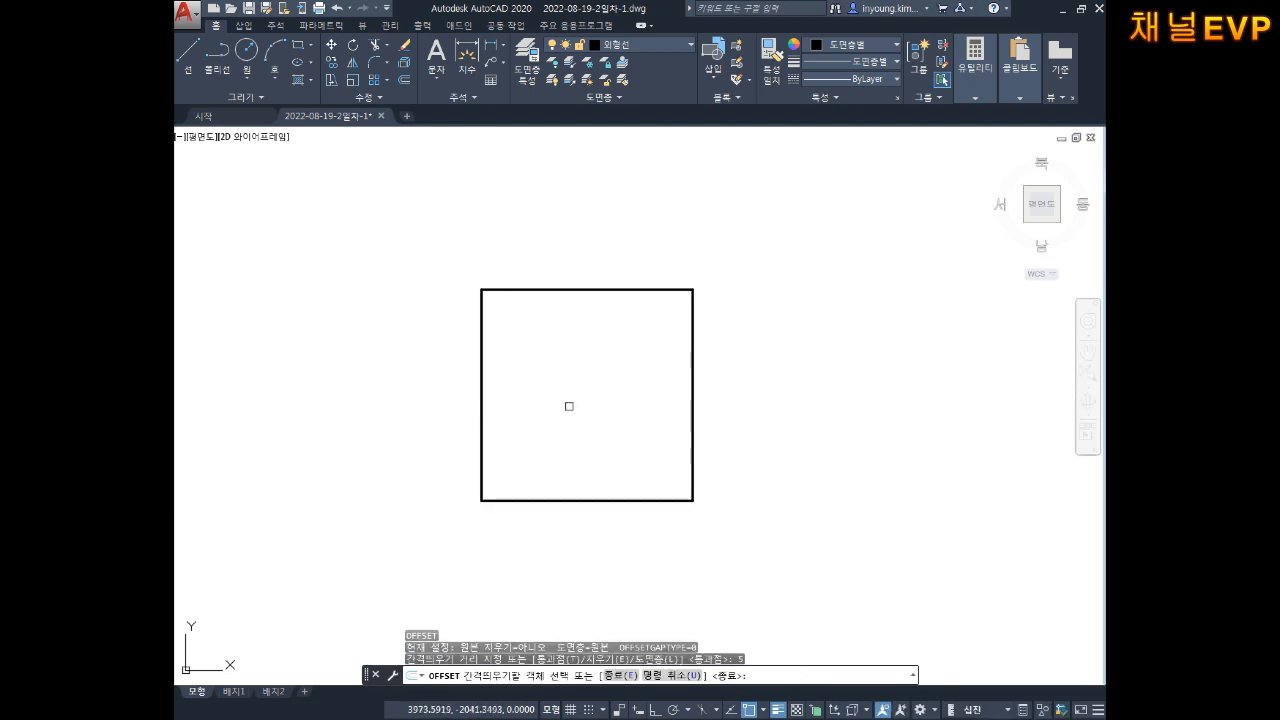
scroll(620, 499, up, 4)
click(620, 506)
click(664, 426)
key(Escape)
key(Escape)
key(Escape)
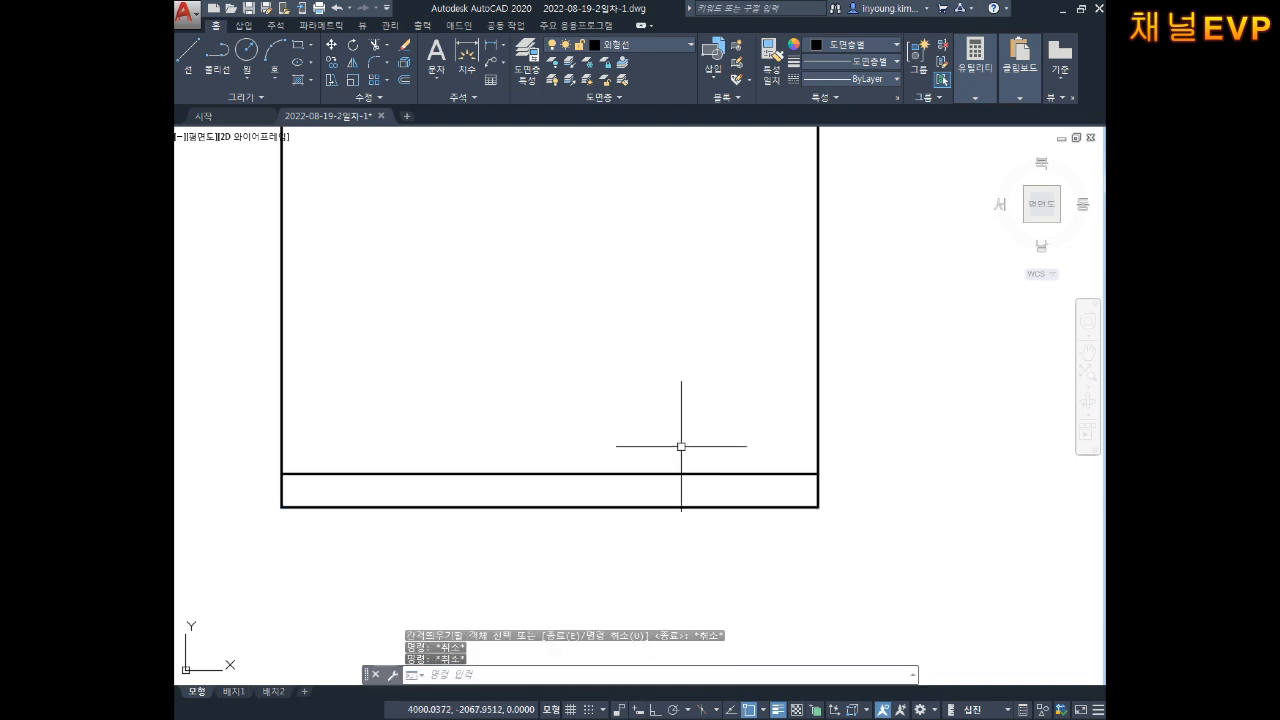
Offset the left edge of the square inward by 7.
text(o)
key(space)
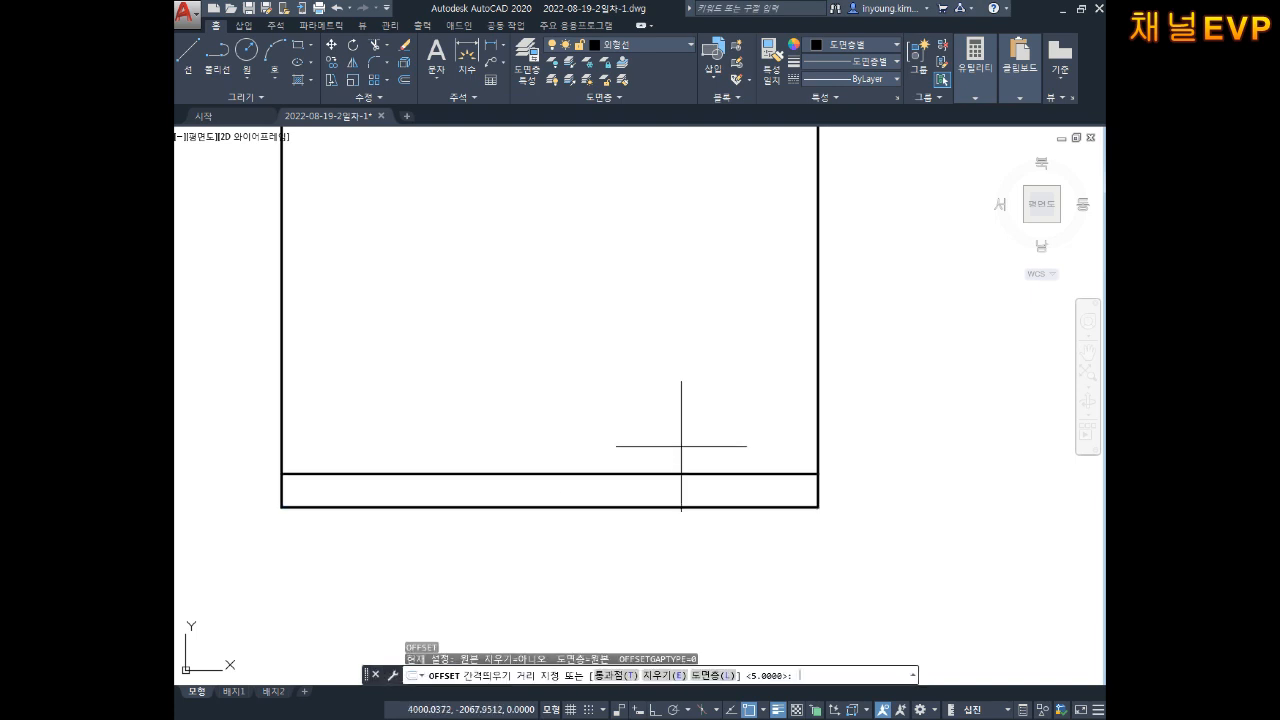
text(7)
key(space)
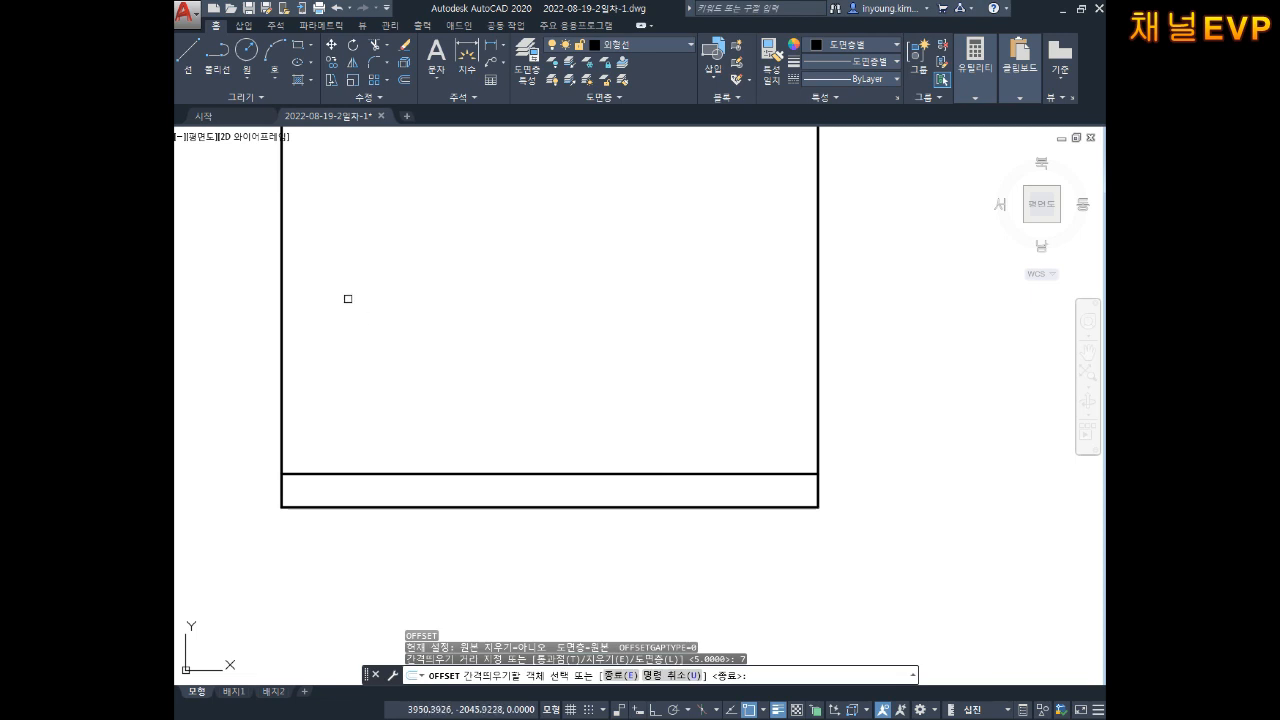
middle_drag(309, 290, 363, 370)
click(336, 334)
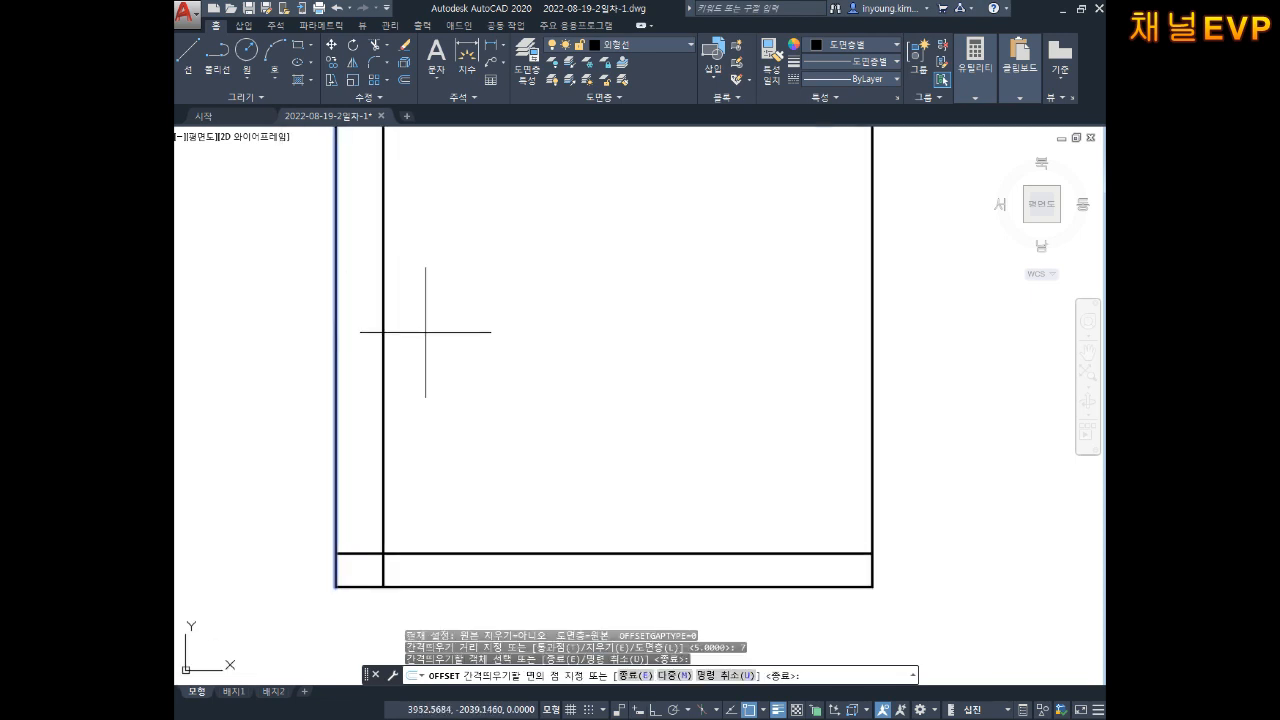
click(424, 330)
middle_drag(490, 331, 482, 353)
scroll(482, 353, down, 4)
key(Escape)
key(Escape)
key(Escape)
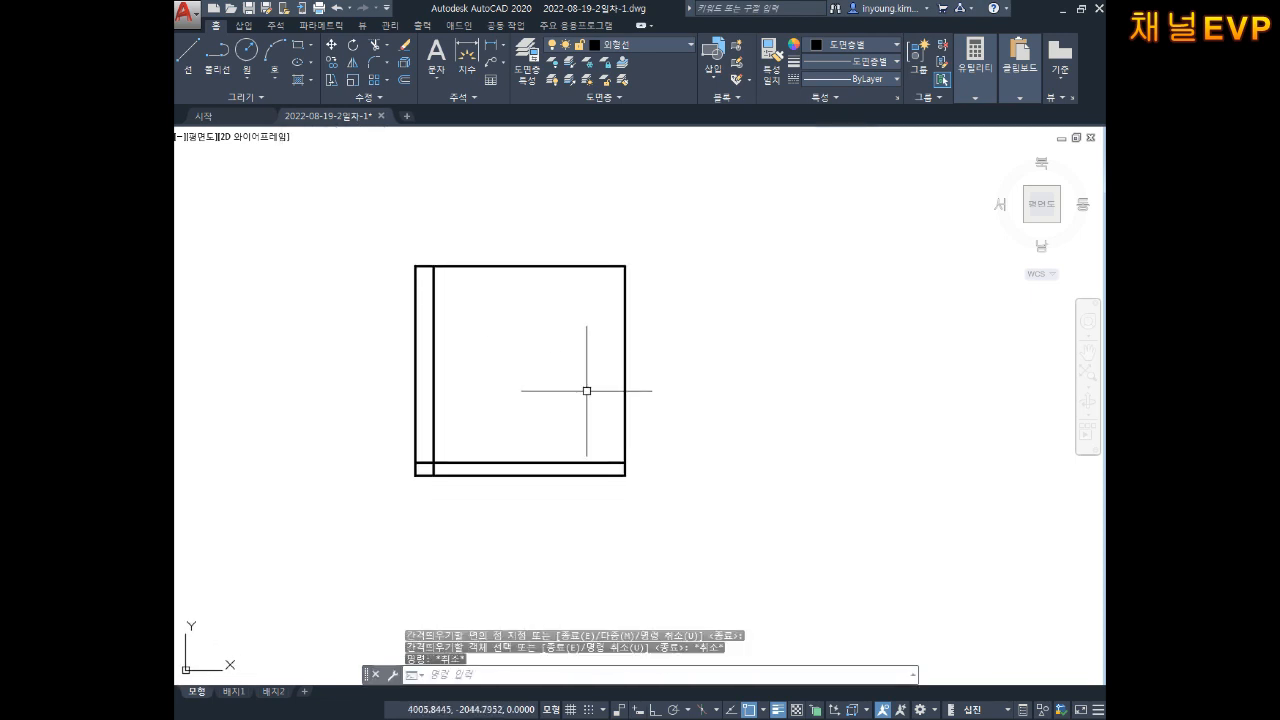
Offset the right edge of the square inward by 4.
text(o)
key(space)
text(4)
key(space)
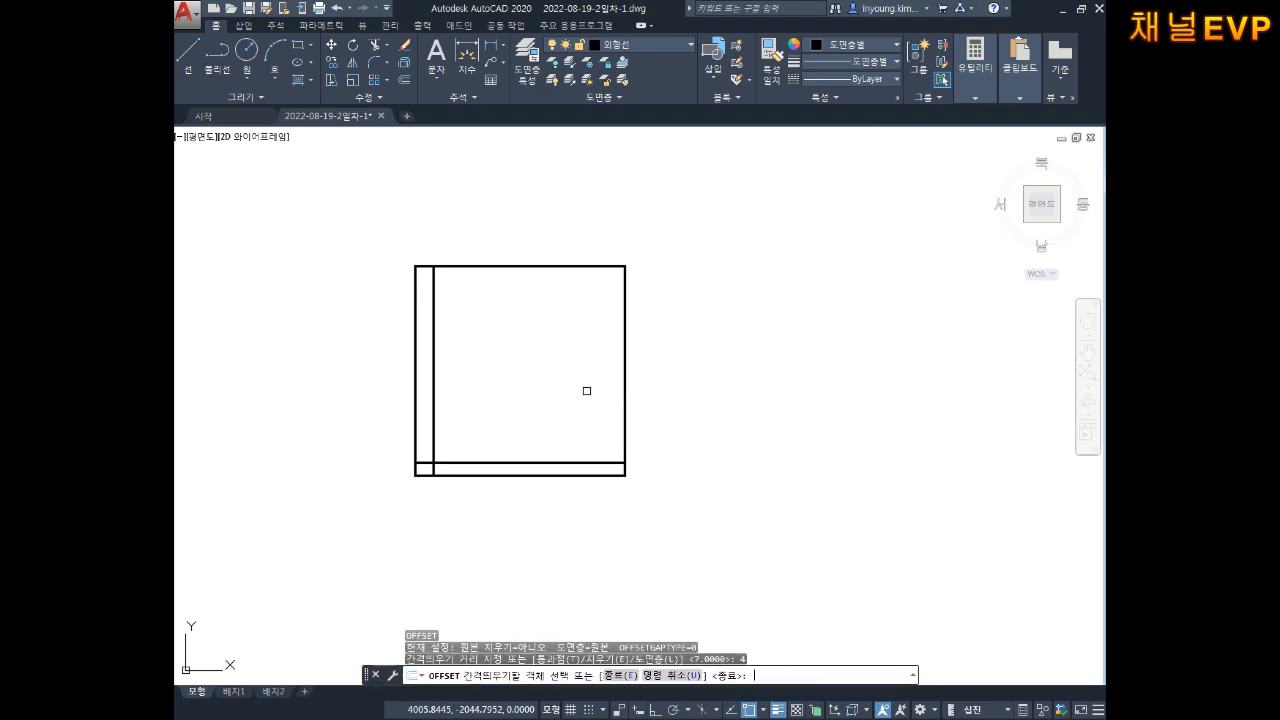
key(space)
key(space)
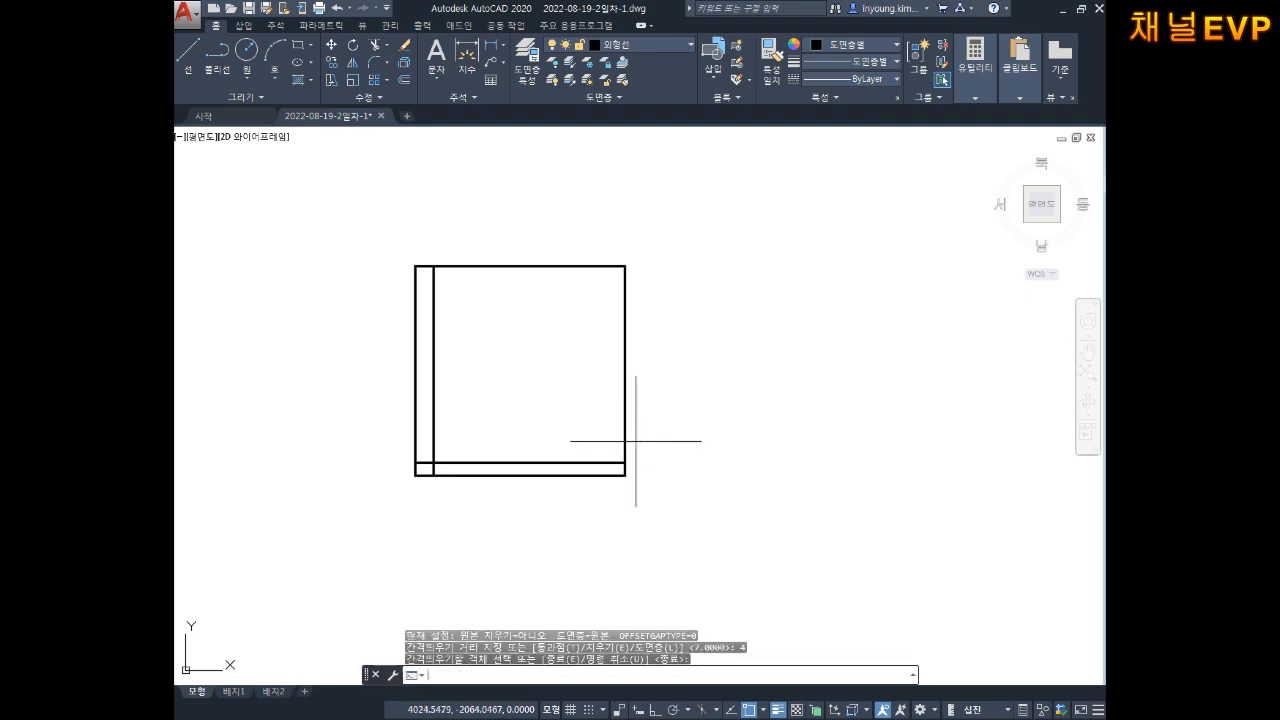
key(space)
click(622, 369)
click(574, 349)
scroll(574, 349, up, 2)
key(Escape)
key(Escape)
key(Escape)
key(Escape)
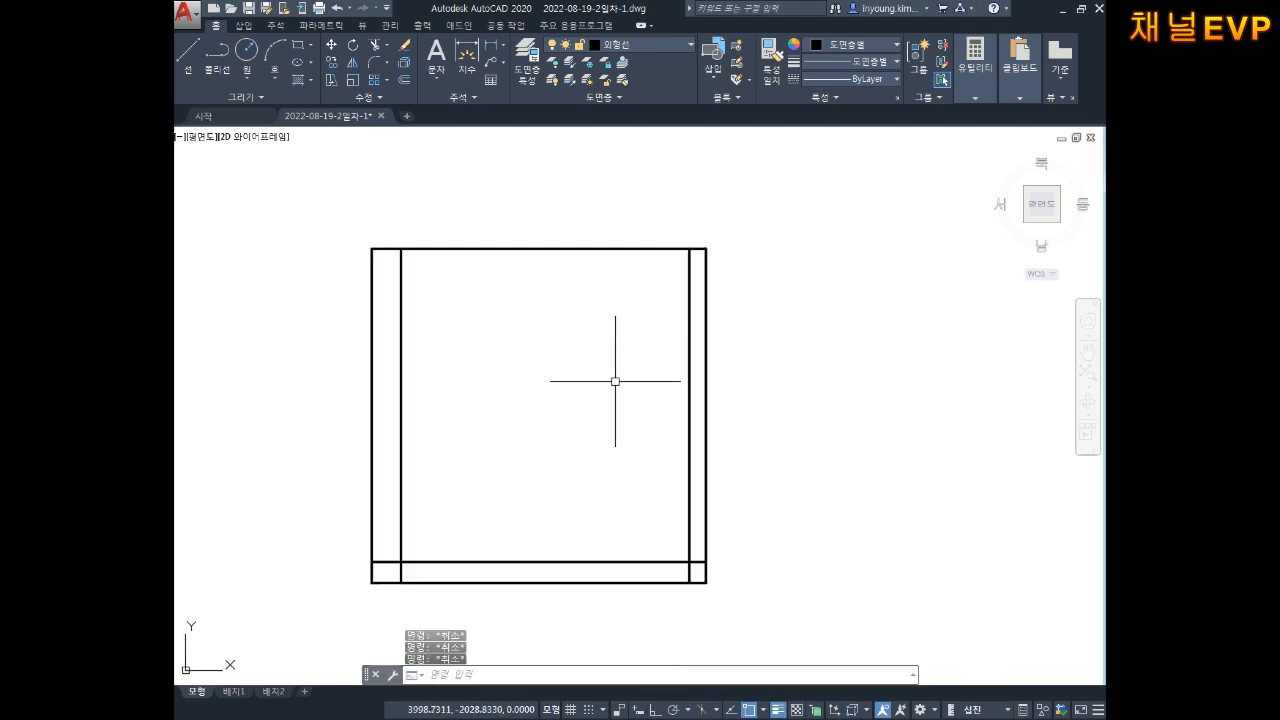
Offset the top edge of the square inward by 7.
text(o)
key(space)
text(7)
key(space)
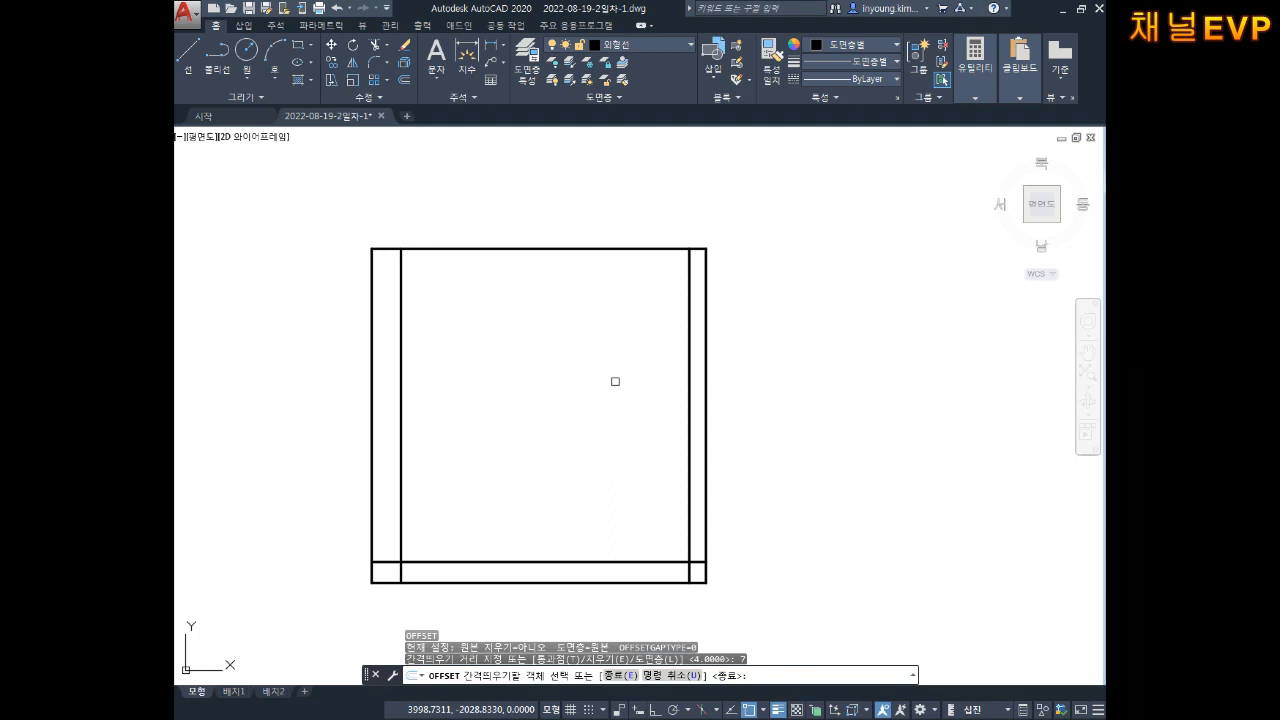
click(570, 249)
click(563, 326)
key(Escape)
key(Escape)
middle_drag(600, 285, 609, 254)
key(Escape)
key(Escape)
middle_drag(576, 337, 580, 306)
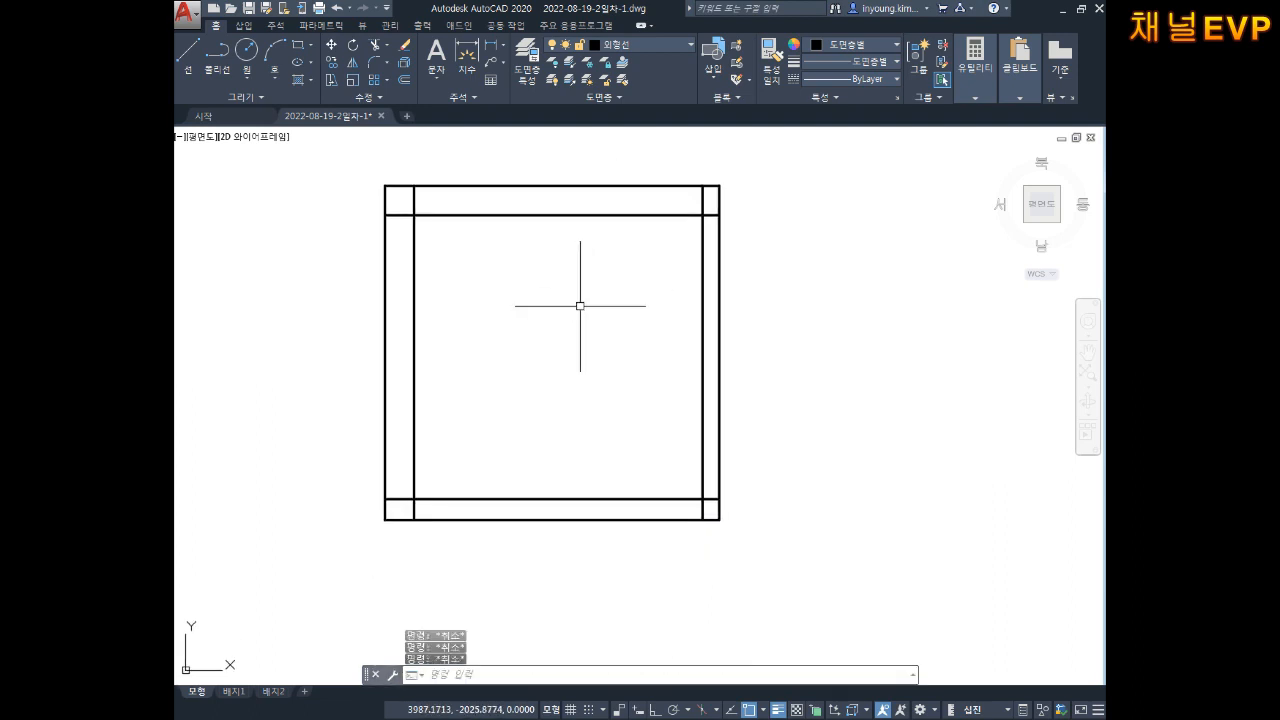
middle_drag(580, 217, 584, 200)
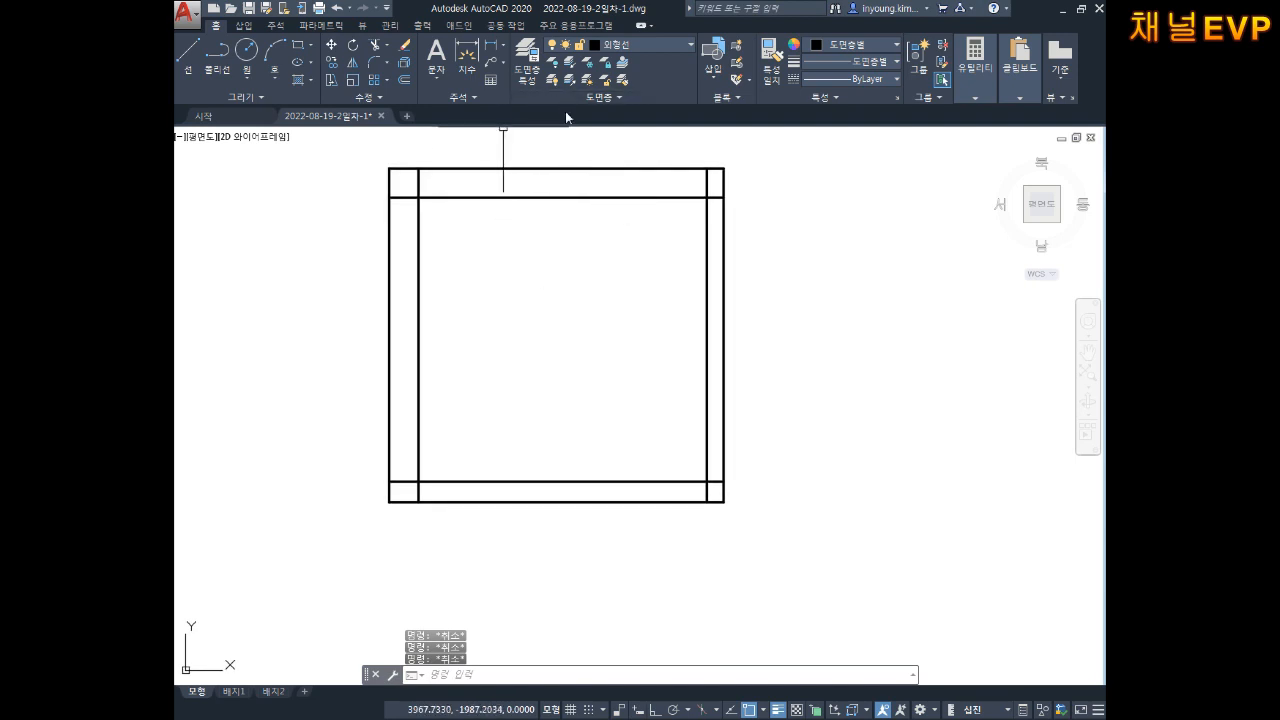
Add horizontal linear dimensions below the square for the left margin, the inner width and the right margin.
text(dli)
key(Return)
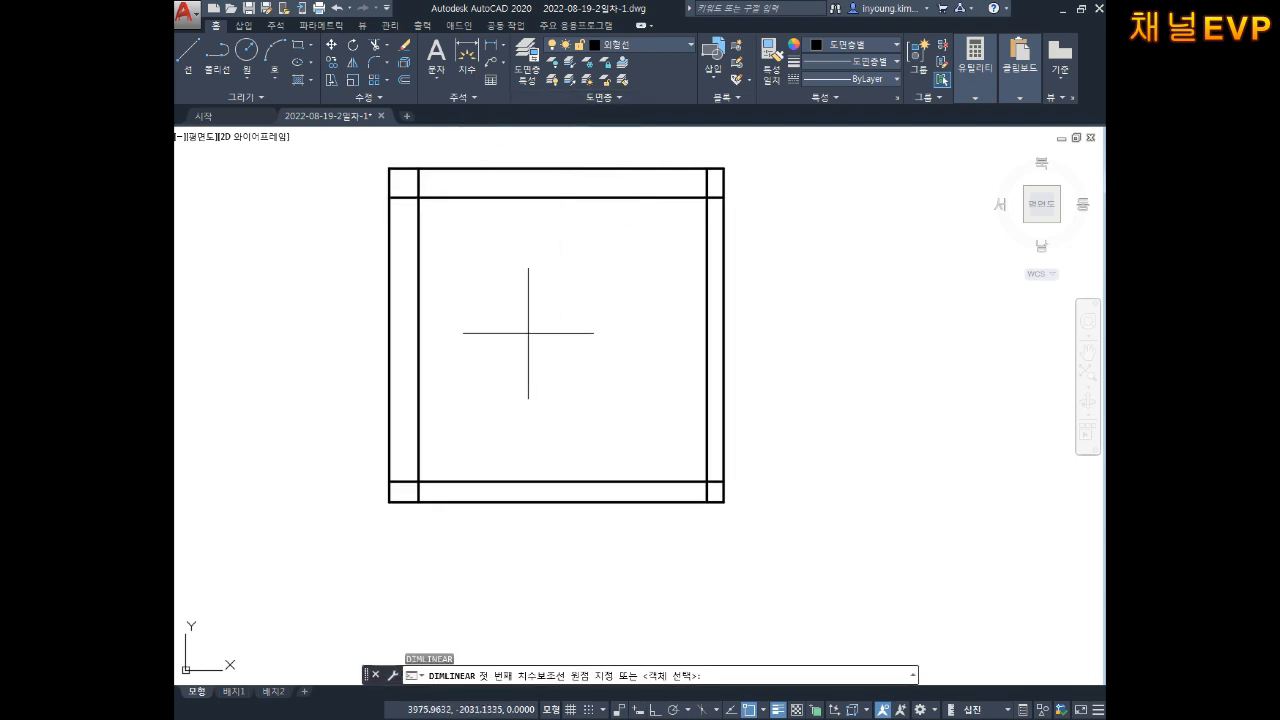
click(389, 501)
click(418, 482)
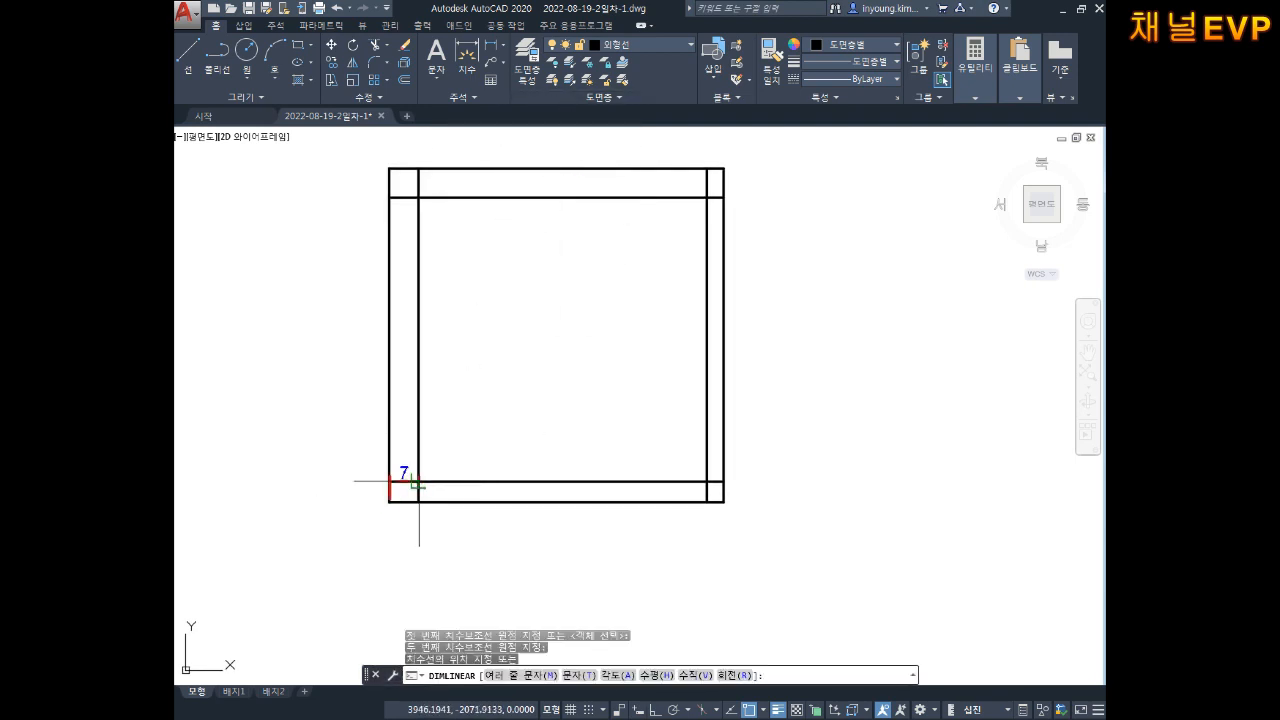
click(410, 555)
key(Return)
click(418, 482)
click(707, 482)
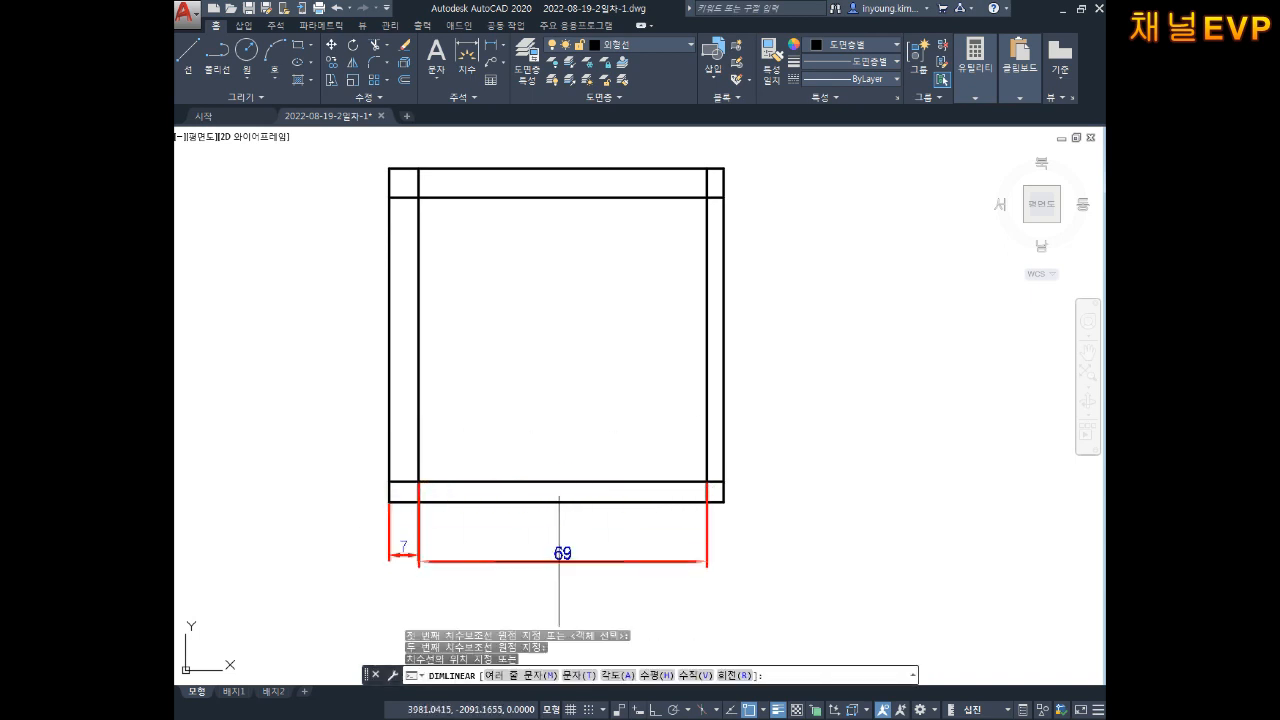
click(565, 552)
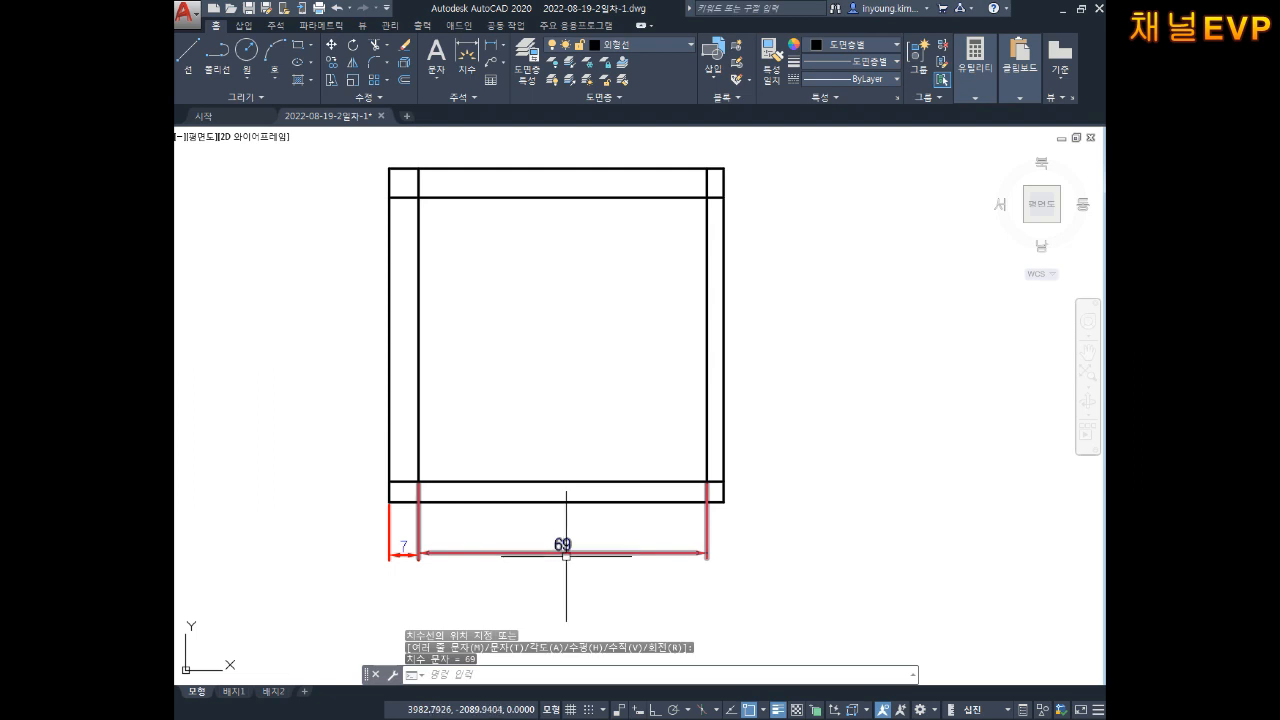
key(Return)
click(707, 482)
click(723, 482)
click(725, 552)
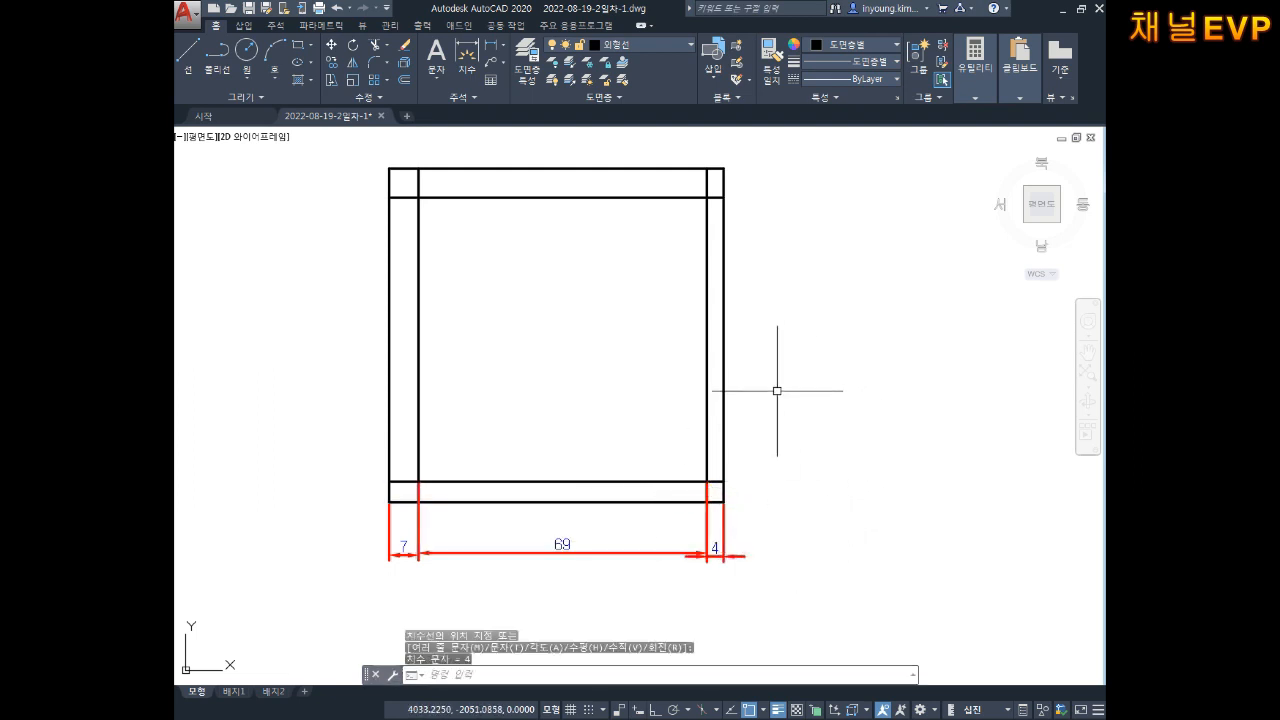
Add vertical linear dimensions beside the square's right edge for the bottom margin, the inner height and the top margin.
middle_drag(786, 385, 772, 401)
key(Return)
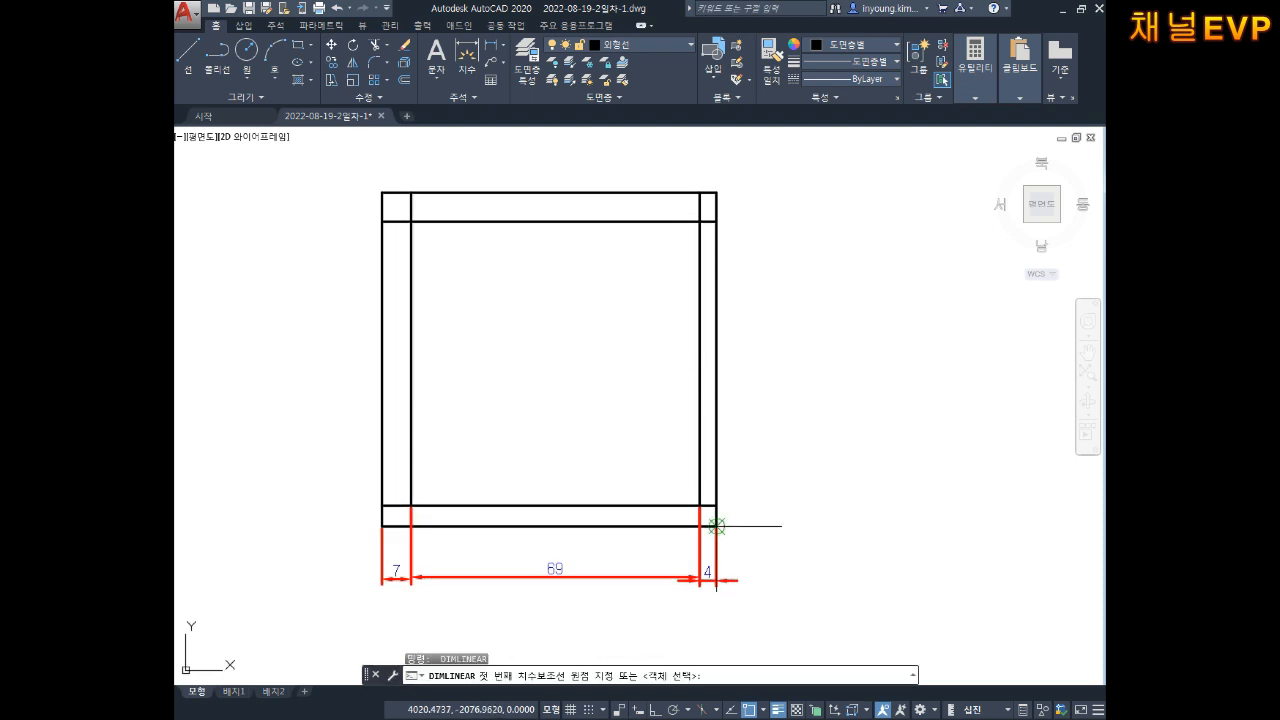
click(716, 525)
click(716, 505)
click(769, 512)
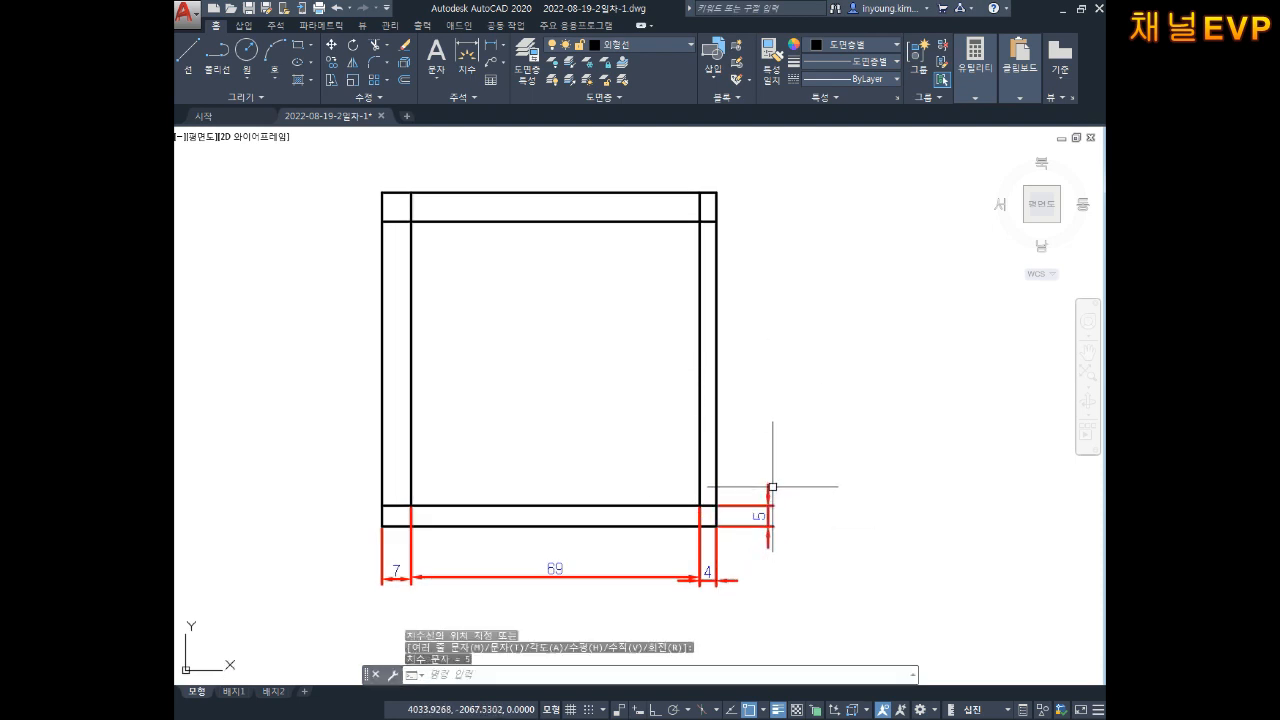
key(Return)
click(716, 505)
click(716, 221)
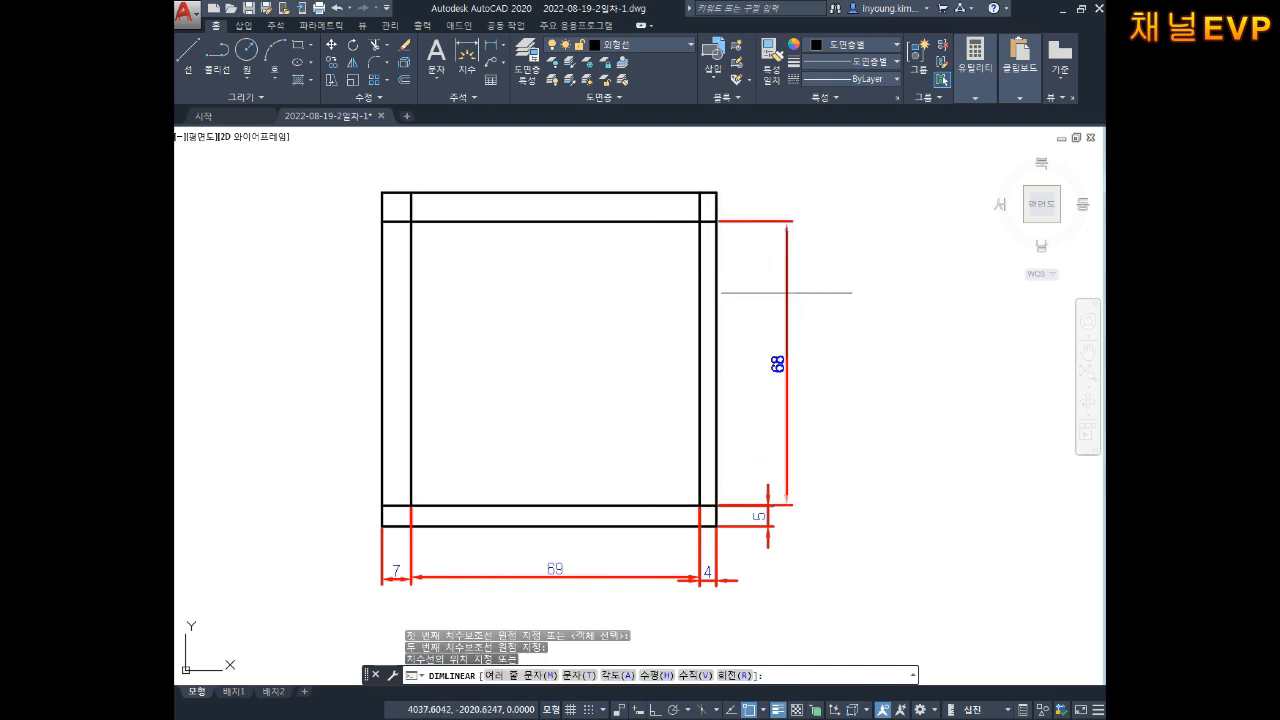
click(770, 320)
key(Return)
click(716, 192)
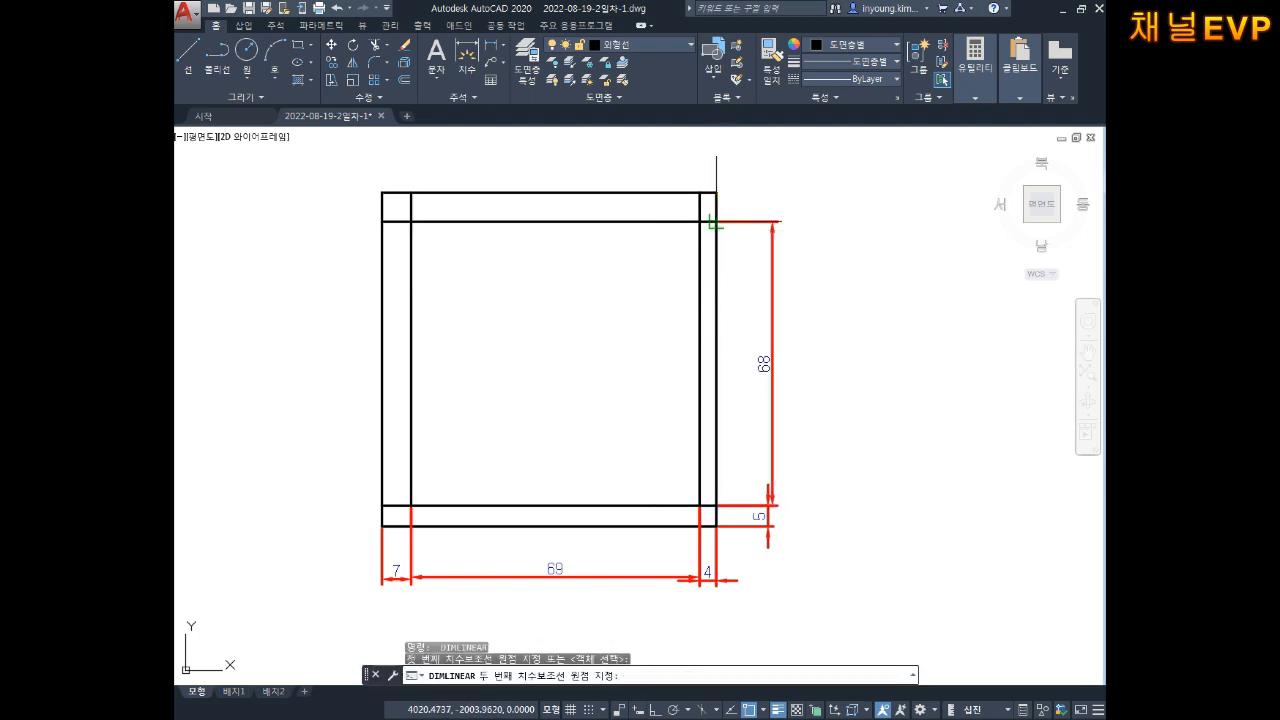
click(716, 221)
click(793, 214)
key(Escape)
key(Escape)
Delete all the vertical and horizontal check dimensions around the square.
click(837, 171)
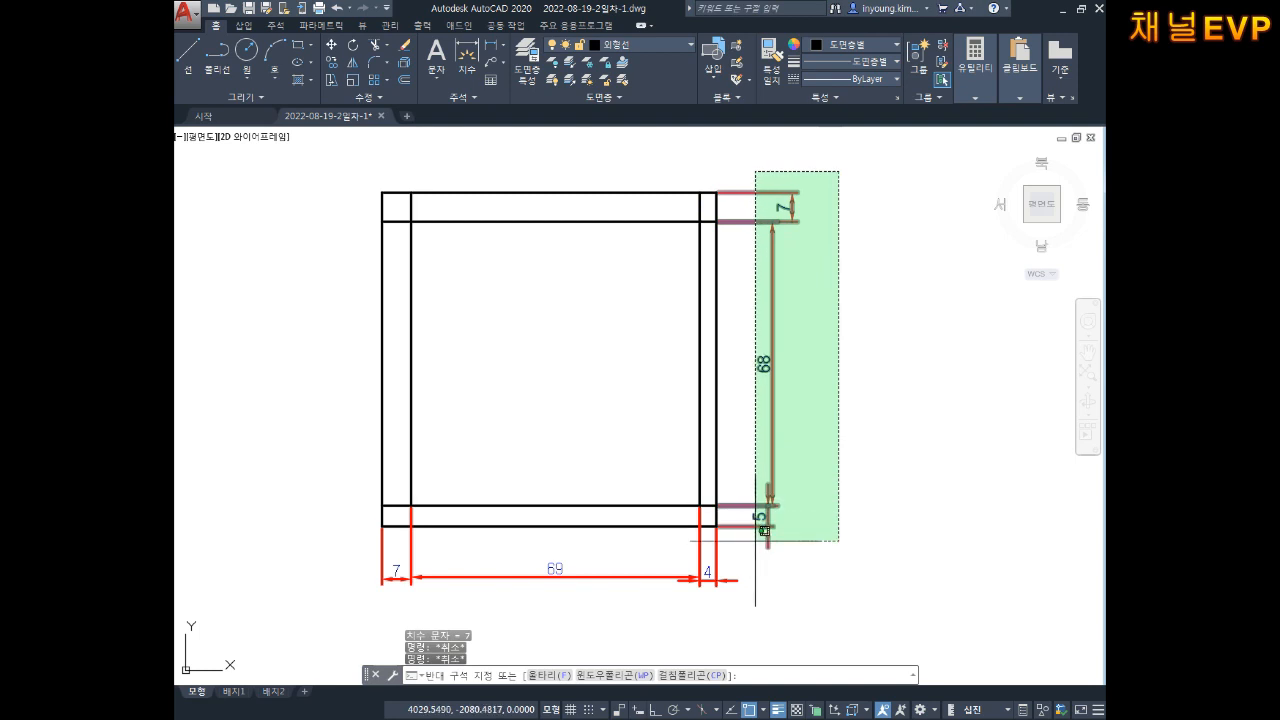
click(758, 528)
key(Delete)
click(775, 555)
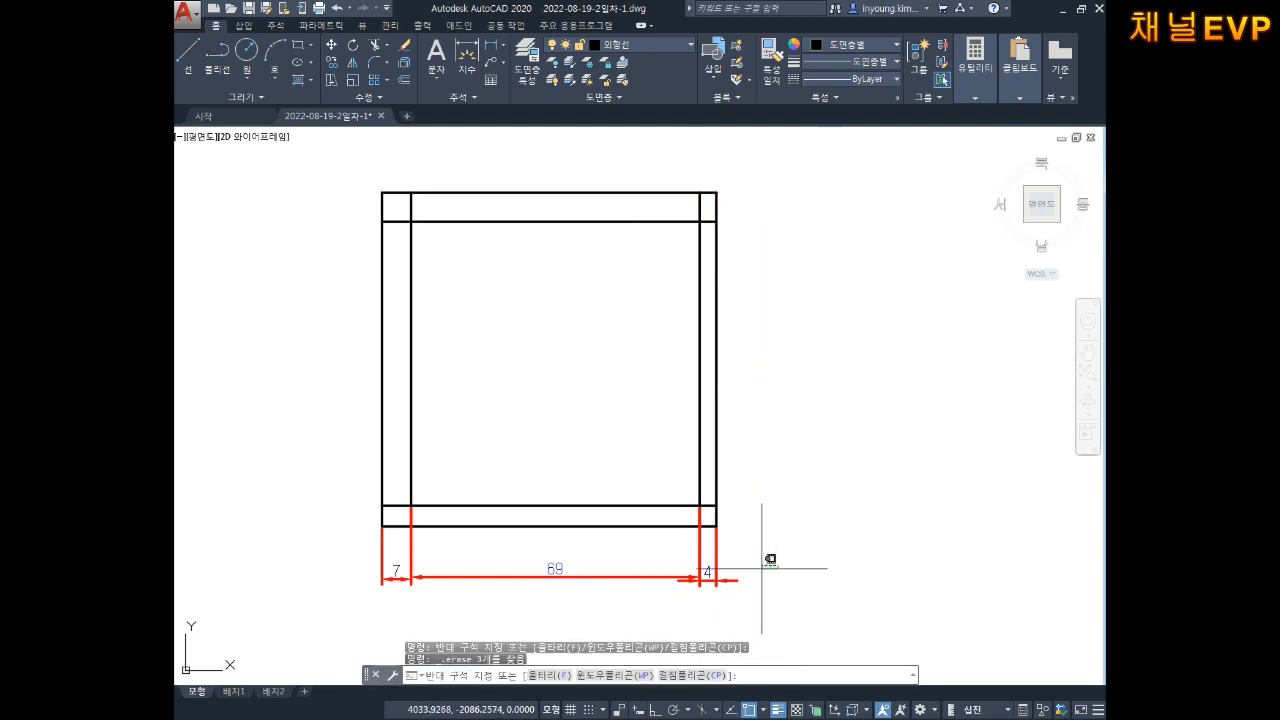
click(386, 588)
key(Delete)
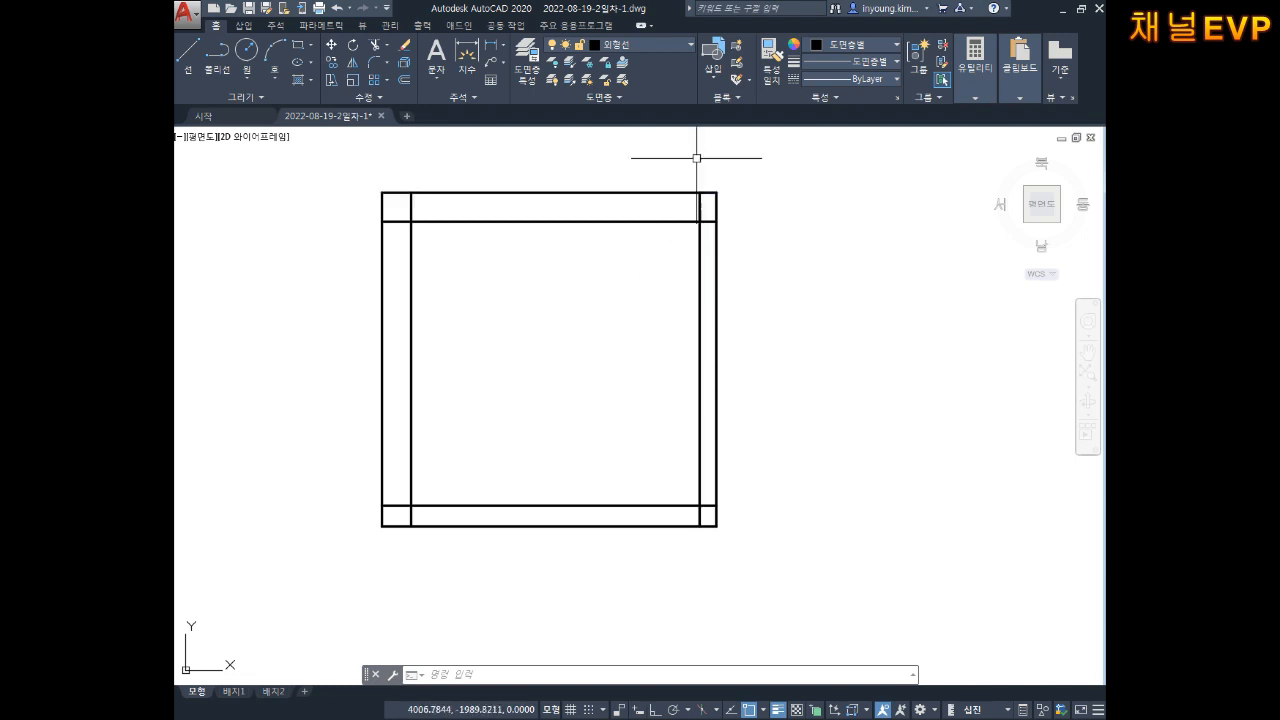
text(f)
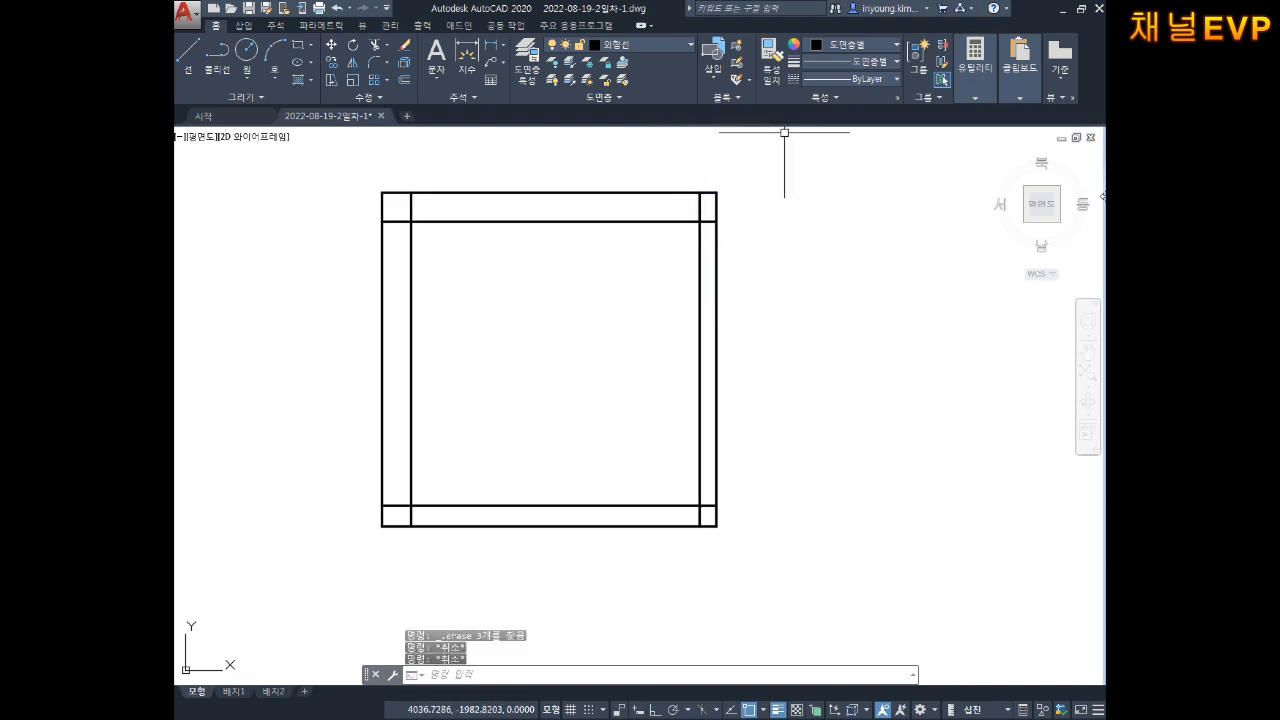
key(Return)
key(Escape)
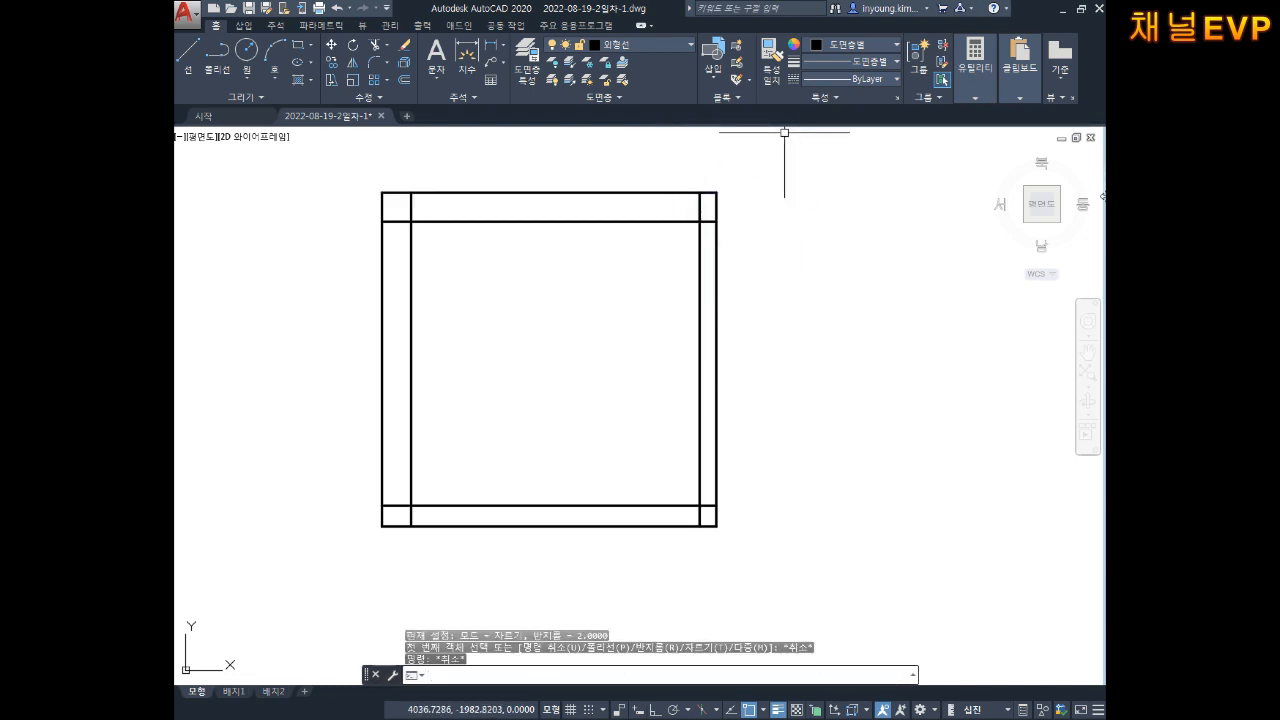
Fillet the upper-right corner of the inner outline with radius 6, using the Trim mode.
text(f)
key(Return)
text(r)
key(Return)
text(6)
key(Return)
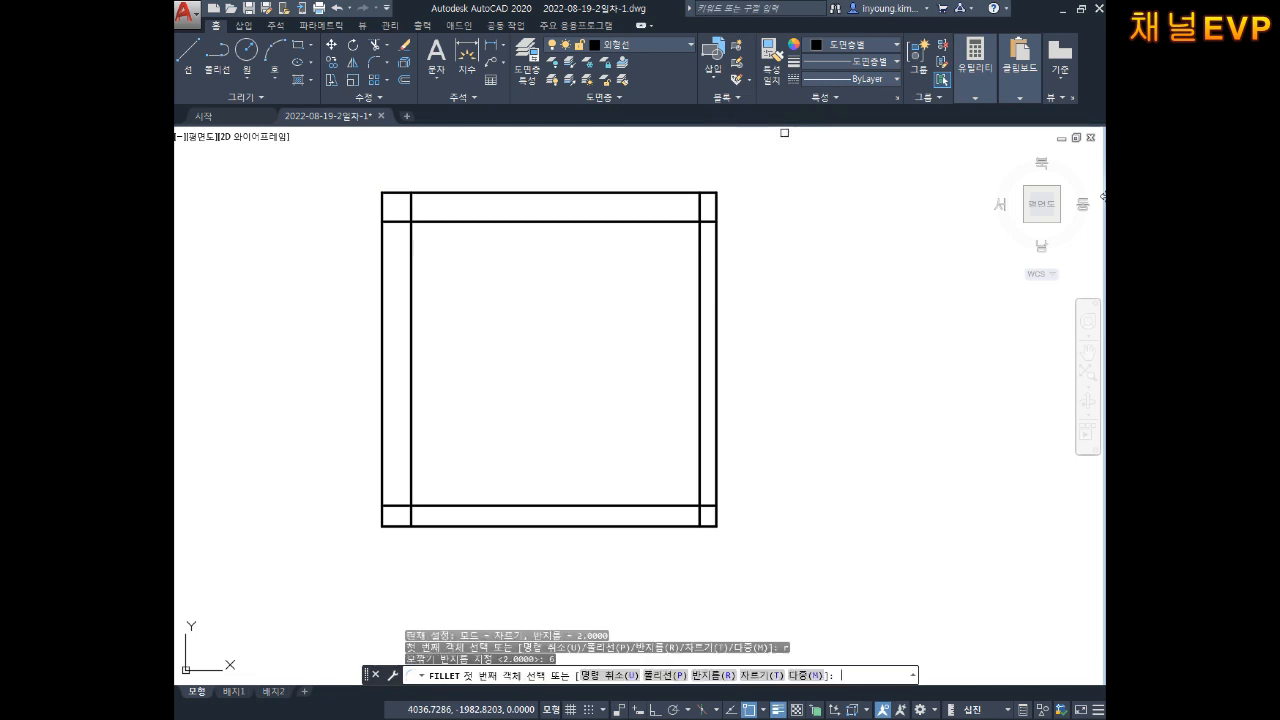
text(t)
key(Return)
text(t)
key(Return)
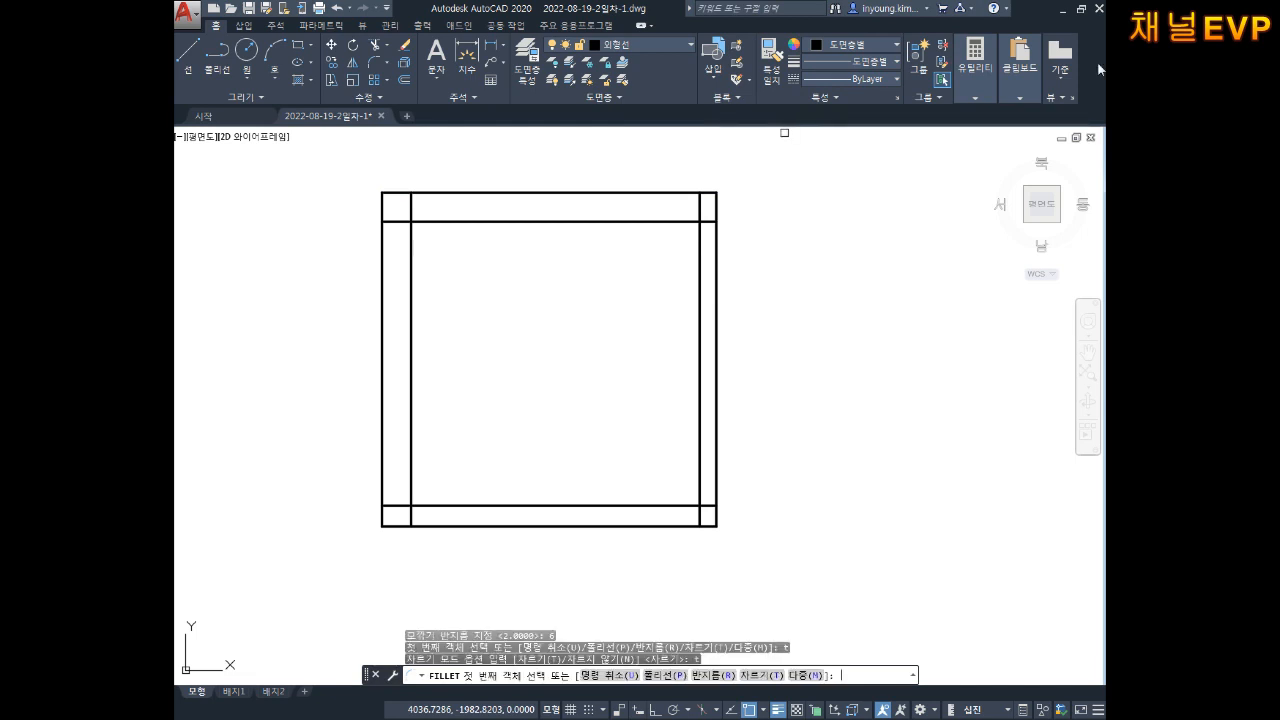
click(684, 221)
click(700, 248)
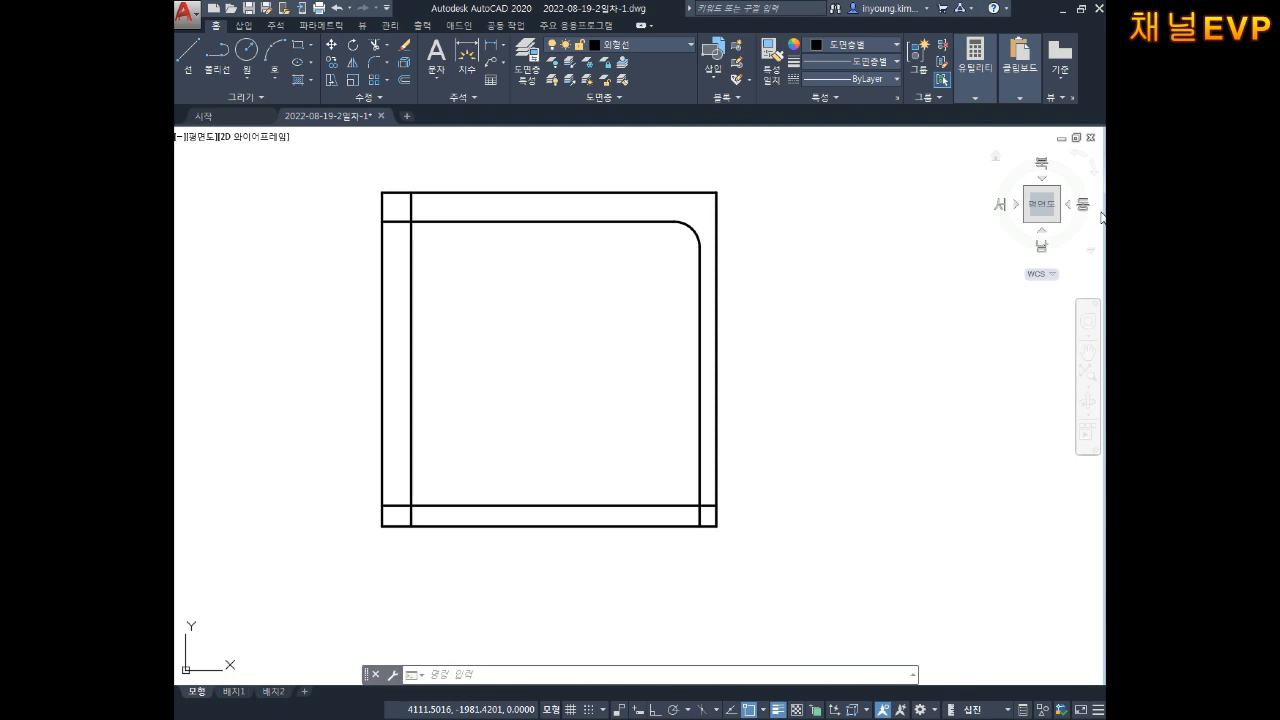
Offset the inner outline's lower horizontal line 5 upward.
scroll(697, 446, up, 4)
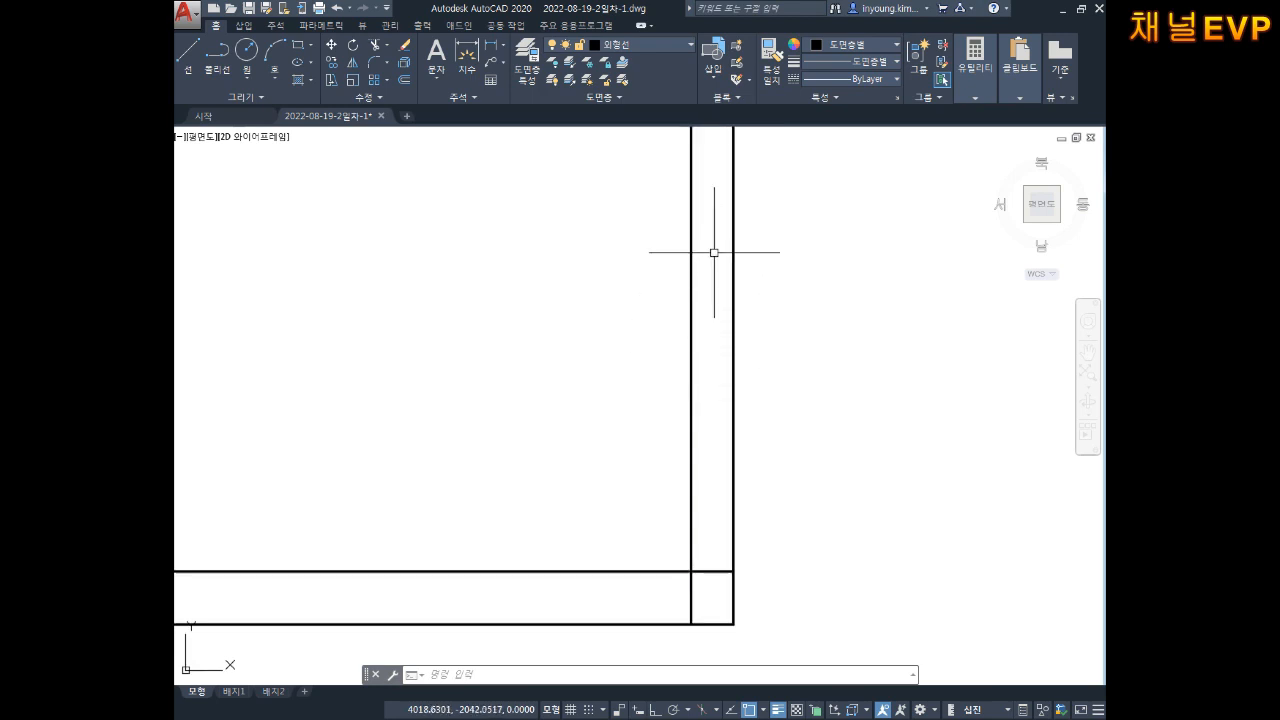
scroll(671, 434, down, 2)
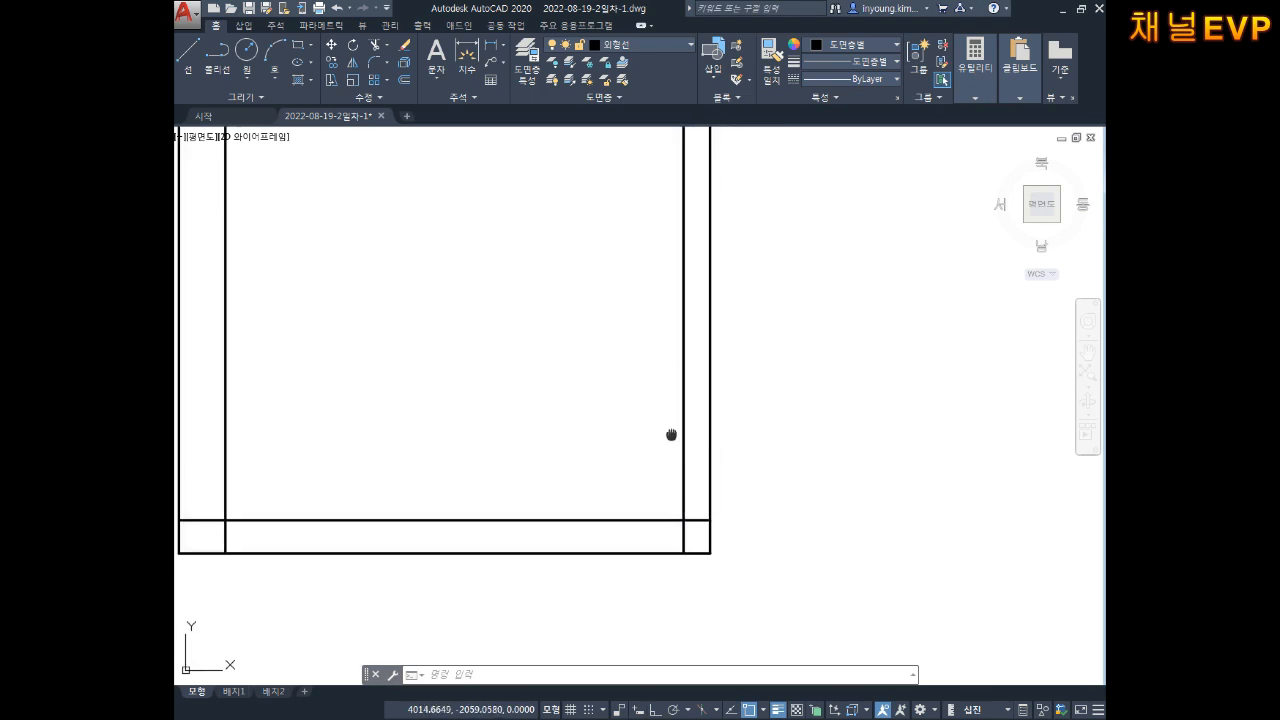
middle_drag(691, 430, 691, 450)
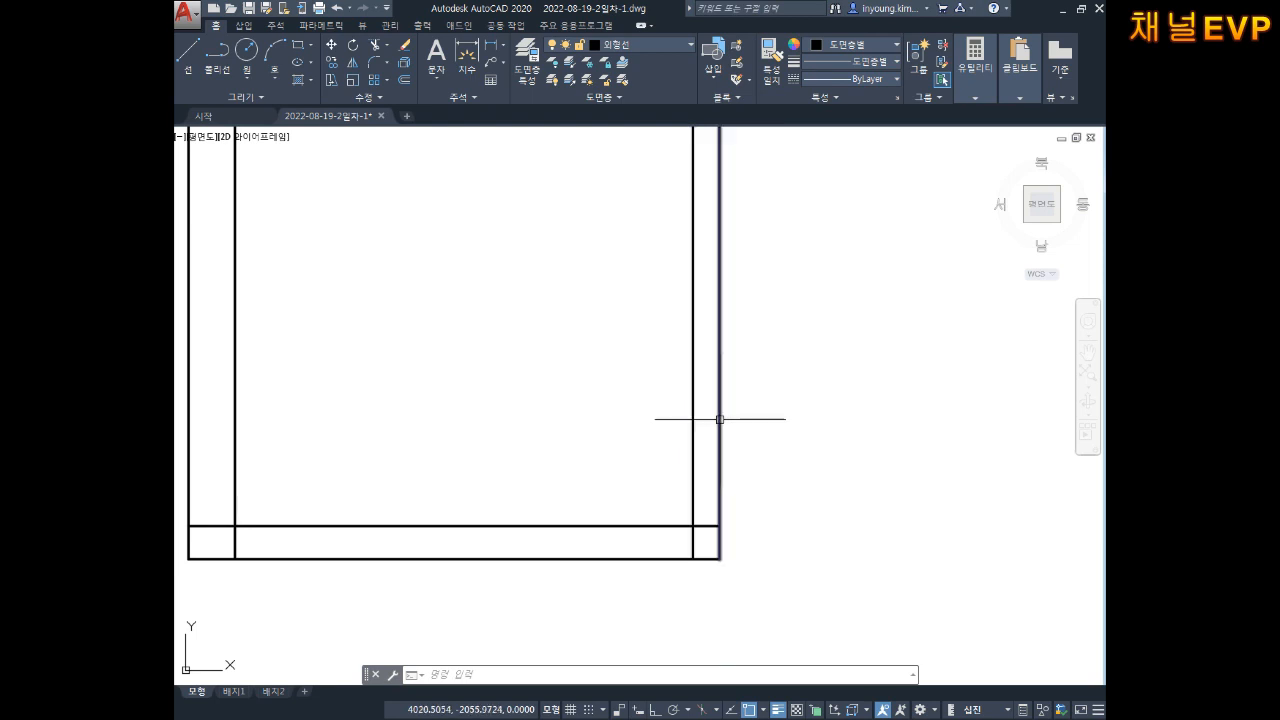
middle_drag(776, 415, 773, 393)
text(o)
key(Return)
text(5)
key(Return)
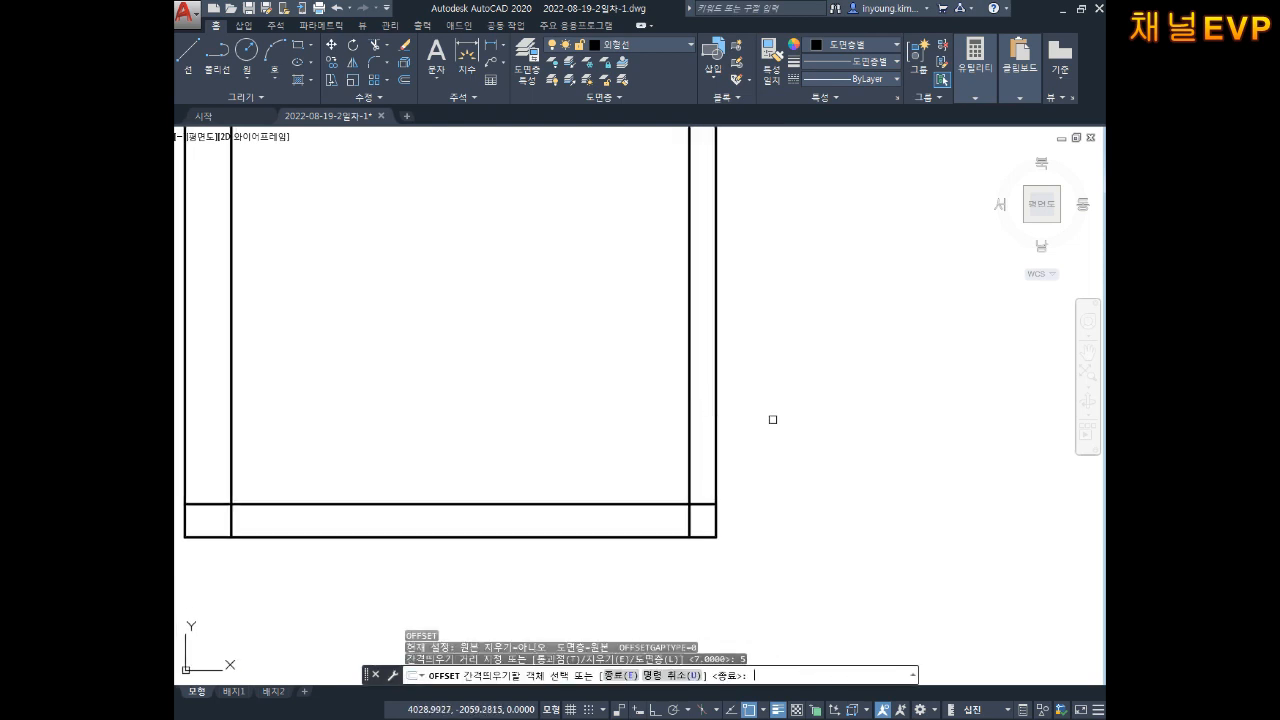
click(623, 506)
click(631, 420)
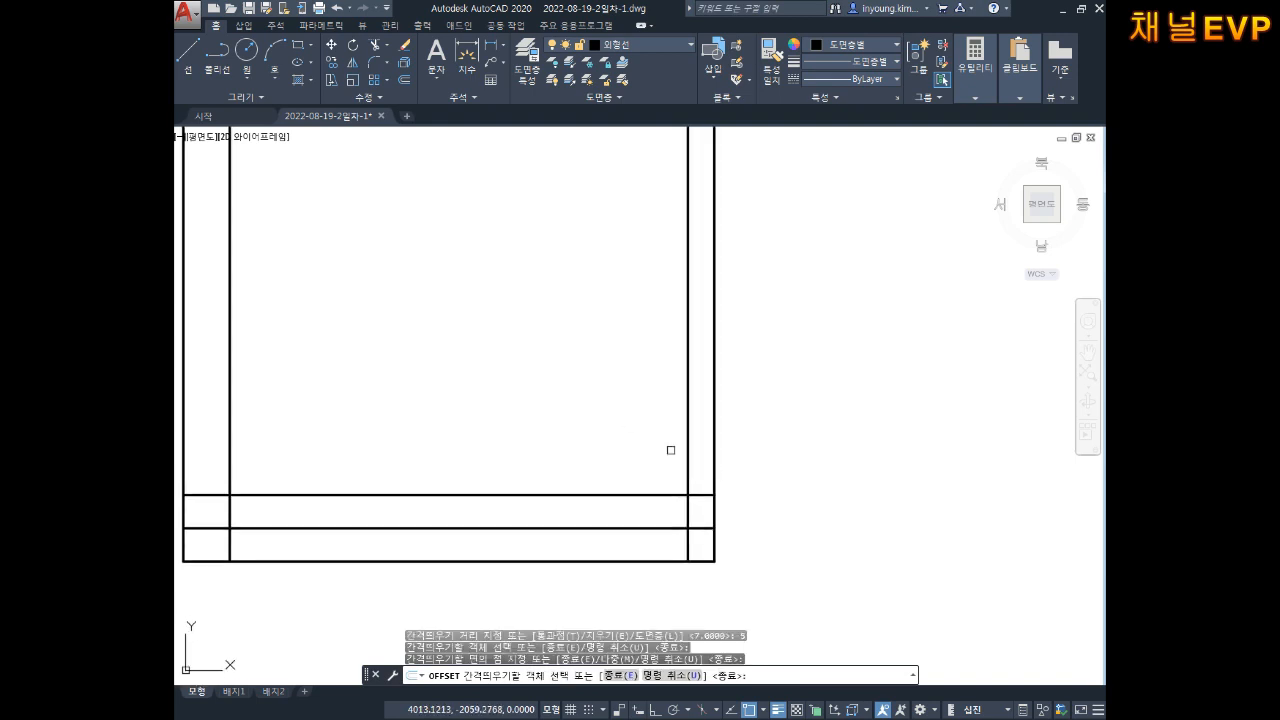
key(Escape)
key(Escape)
key(Escape)
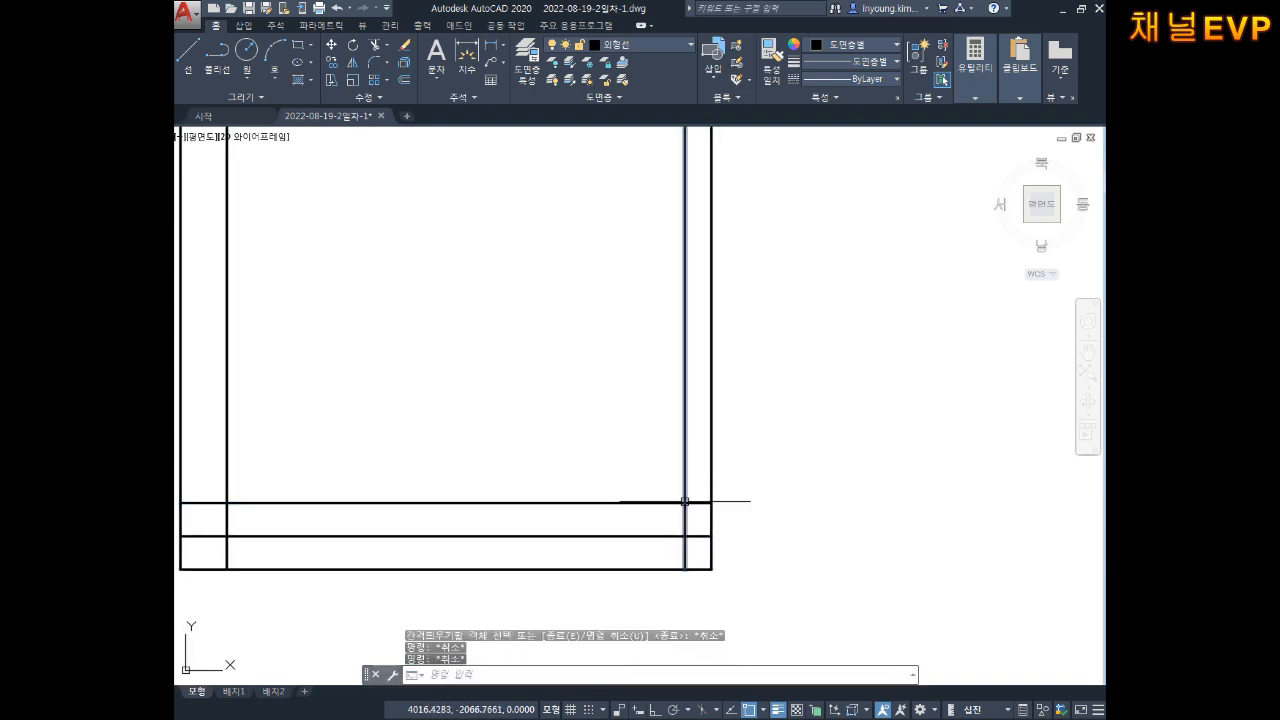
key(Escape)
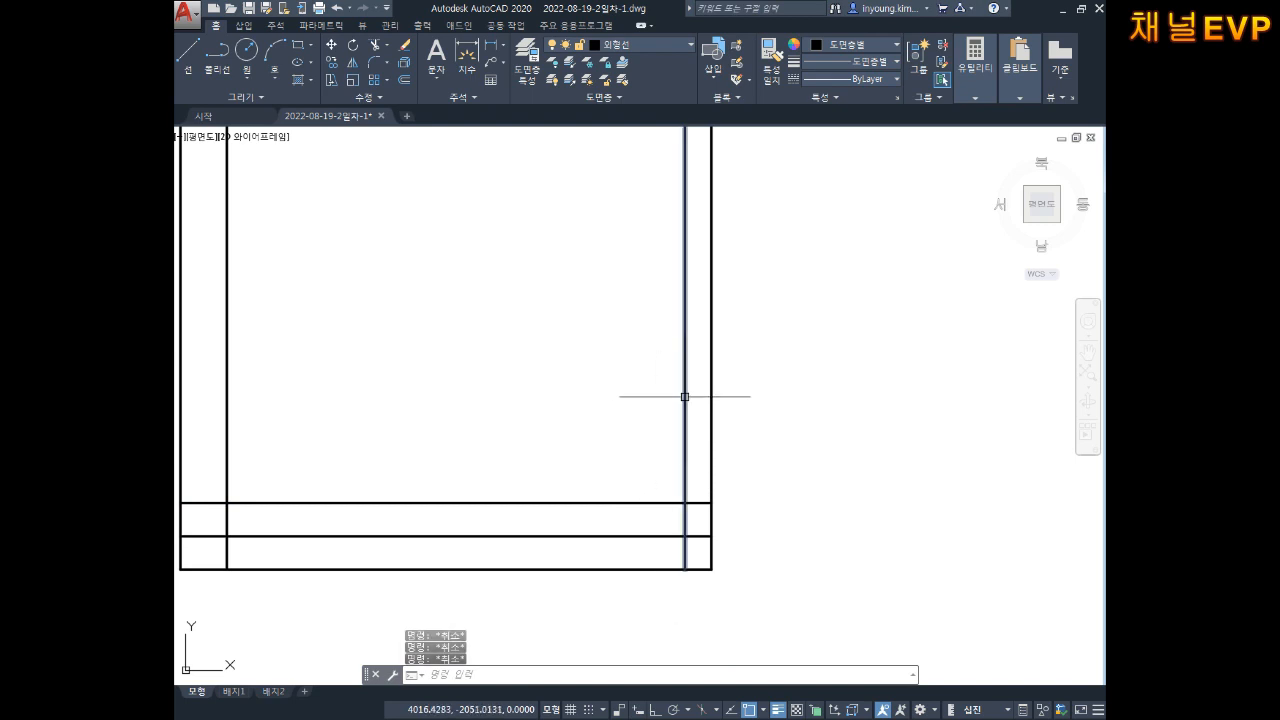
Switch to the open Notepad notes and add the line "도형(제품) 중심선이 표기 되어 있는 건" at the end.
click(523, 718)
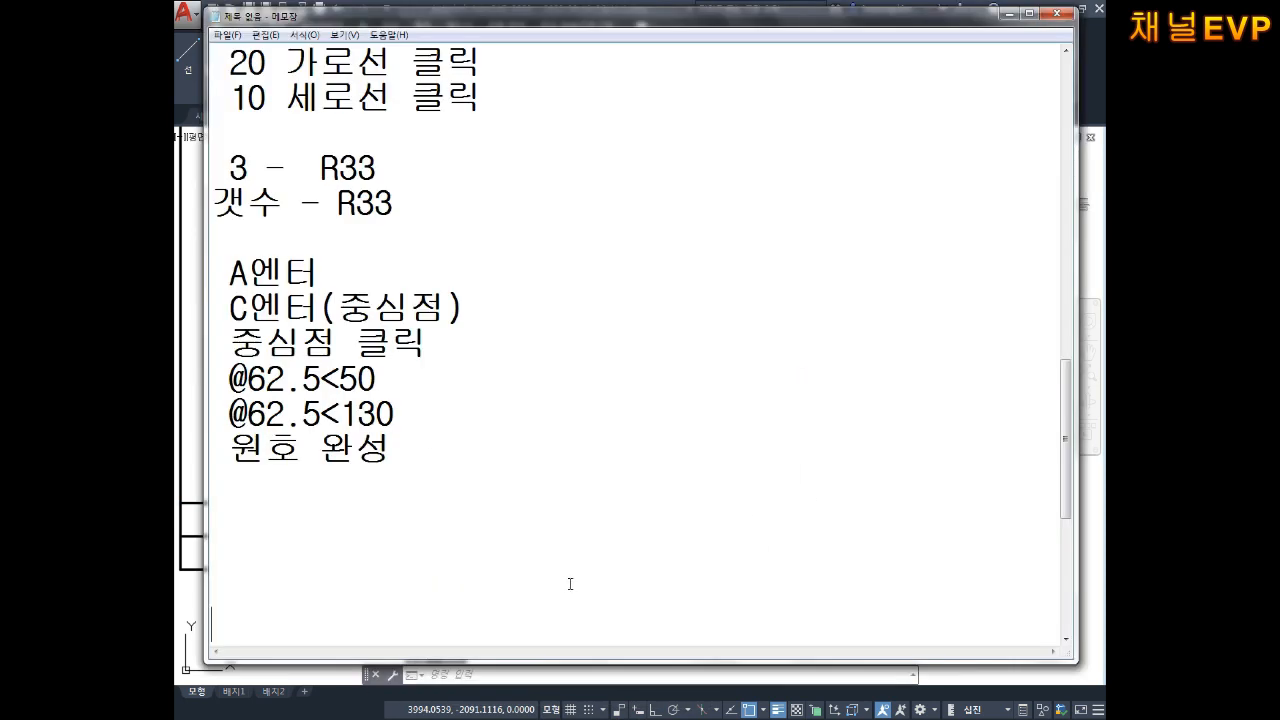
key(Return)
text(도형(제품) )
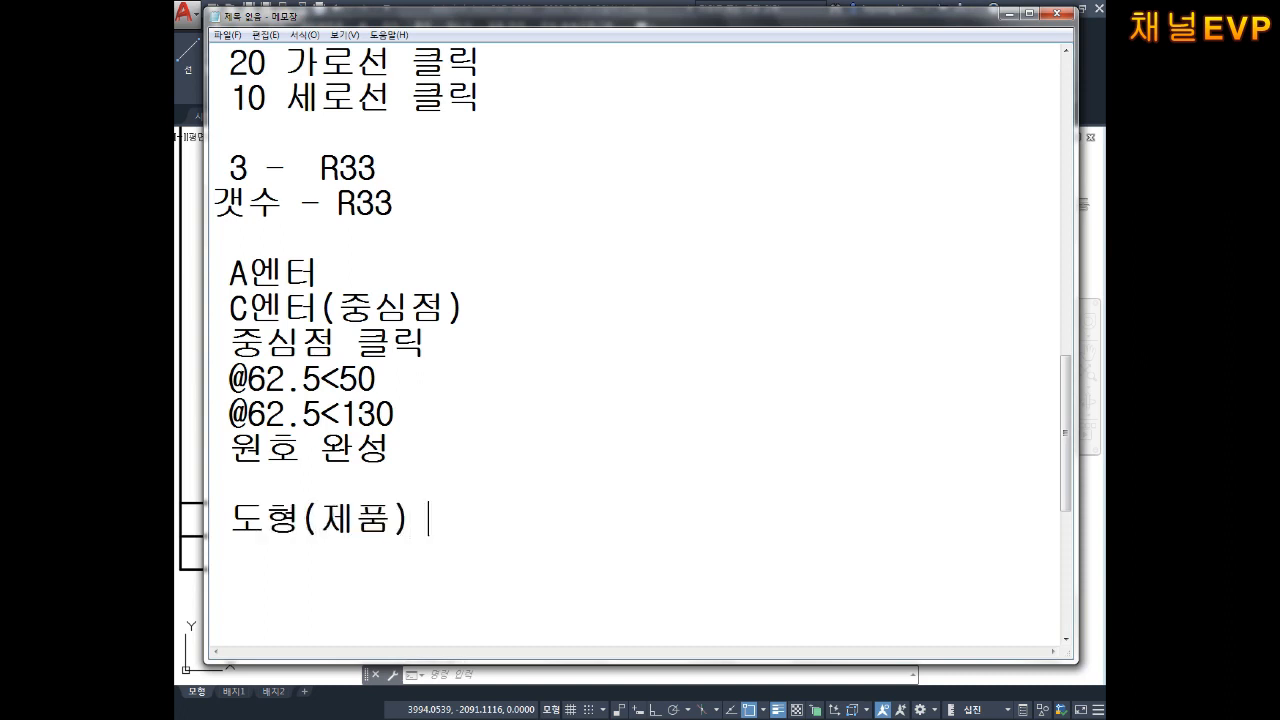
text(중심선잎)
text( 표기 되)
key(BackSpace)
key(BackSpace)
text(ㄷ)
key(BackSpace)
key(BackSpace)
text(되어 있는 )
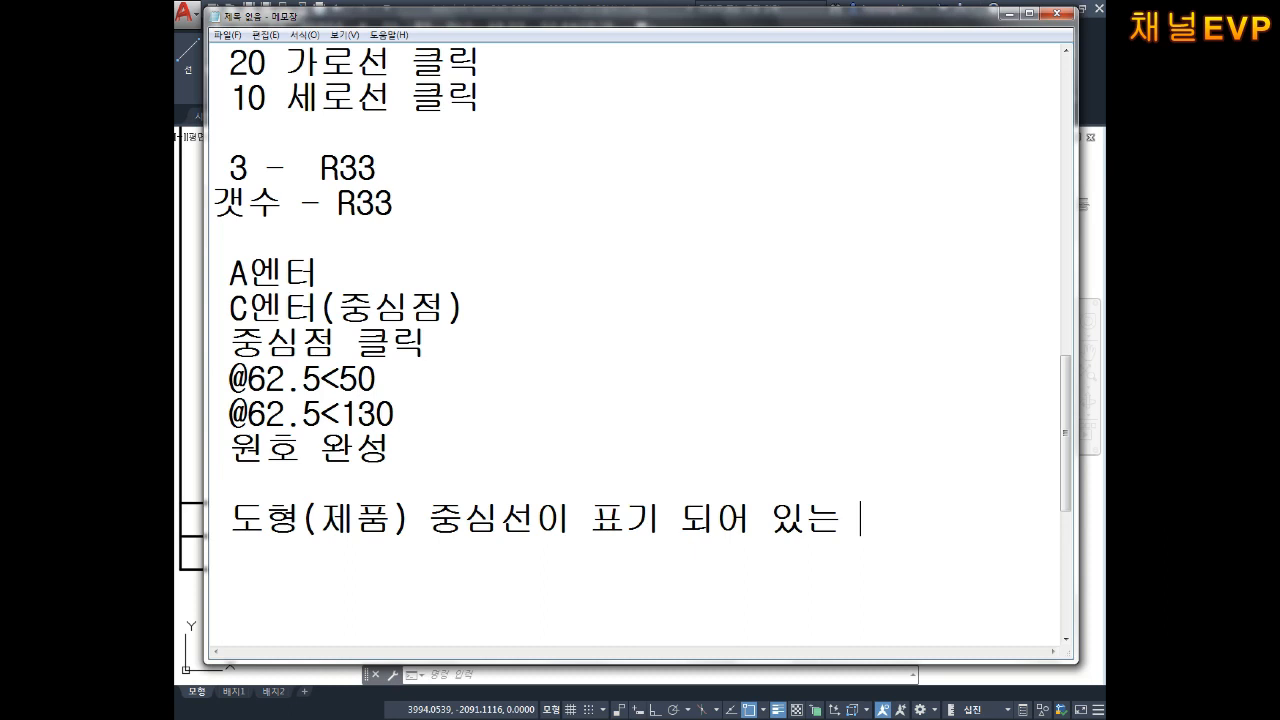
text(건)
Add the second note line "중간 정확한 80/2=40" and return to the AutoCAD drawing.
key(Return)
text(중간)
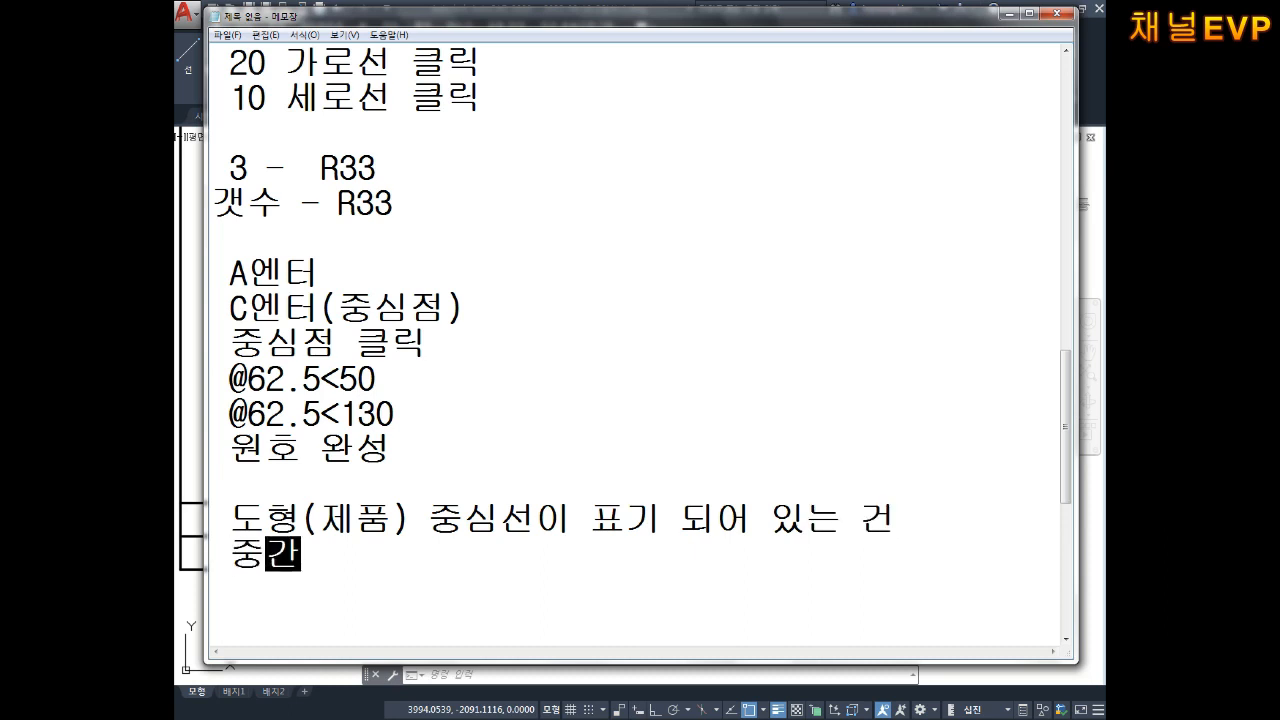
text( 정화ㄱ한)
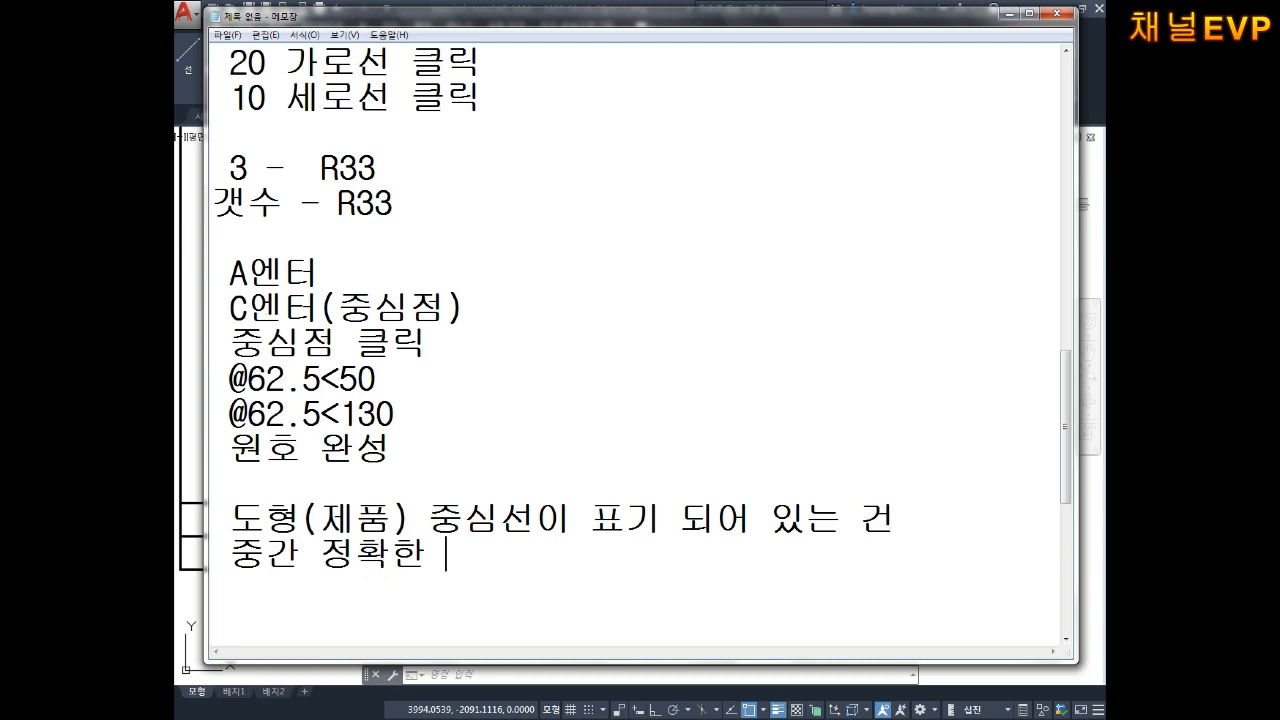
text( 80)
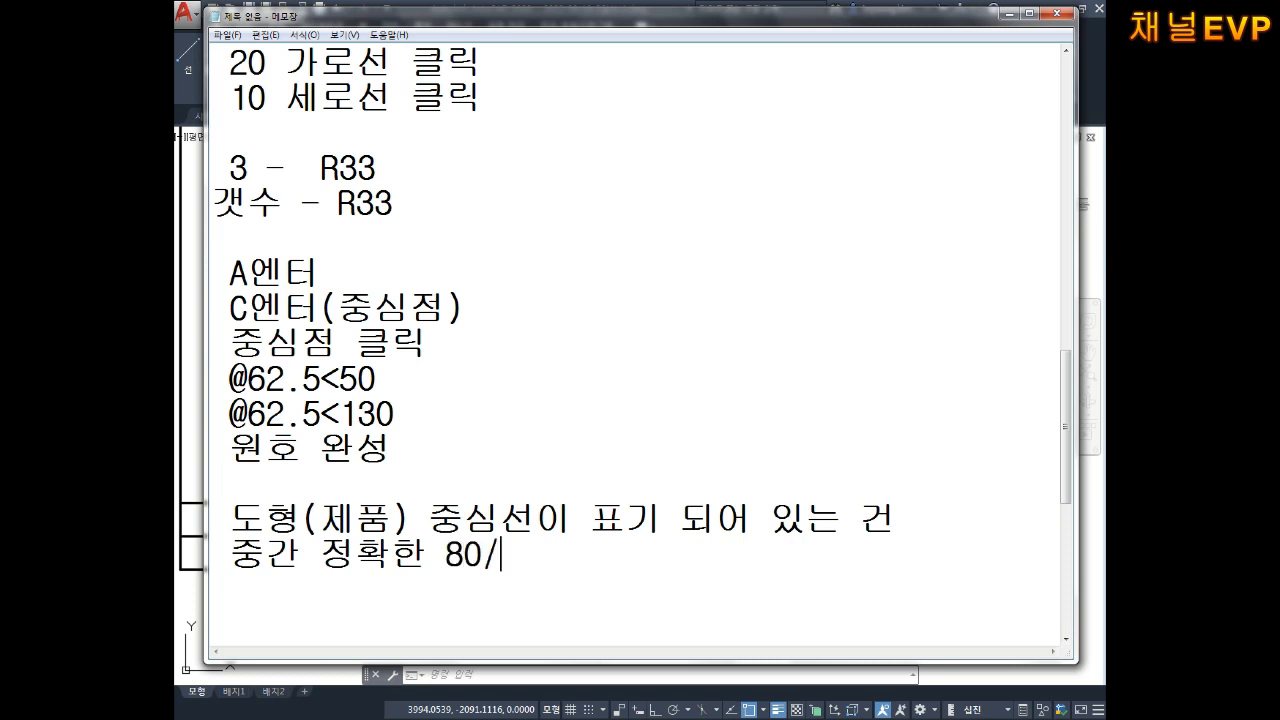
text(/2=40)
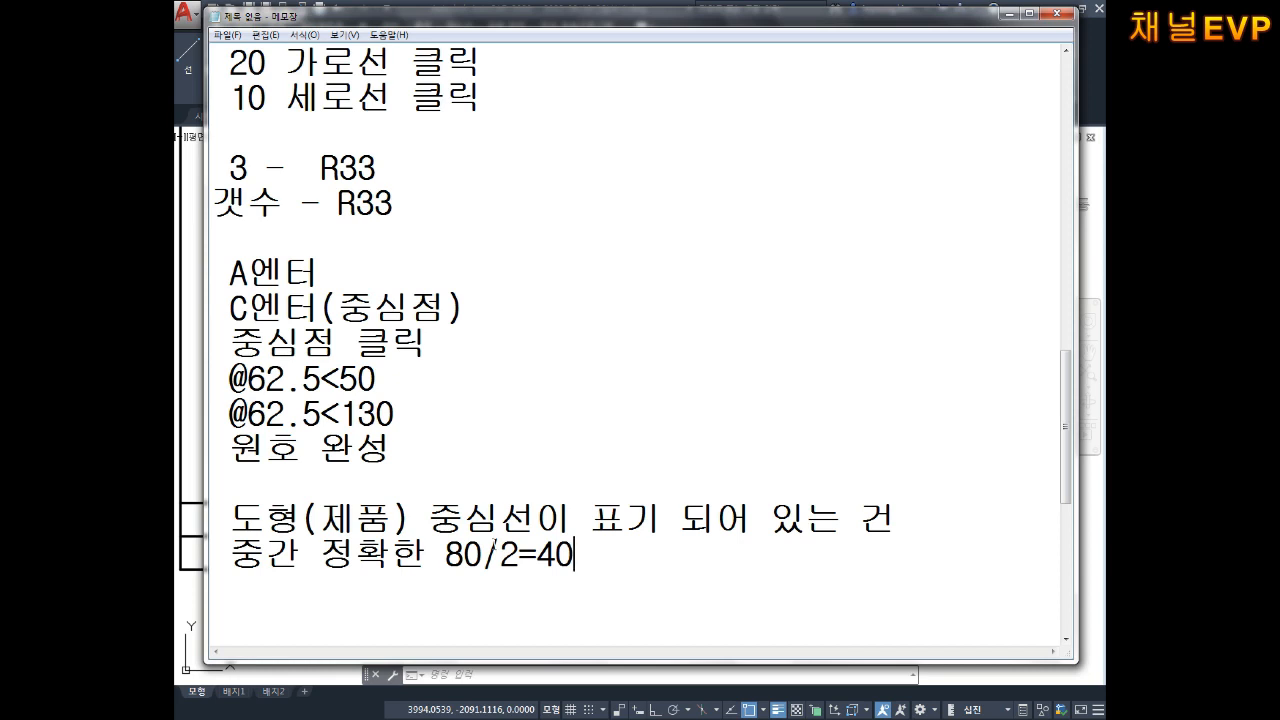
click(1089, 523)
key(Escape)
key(Escape)
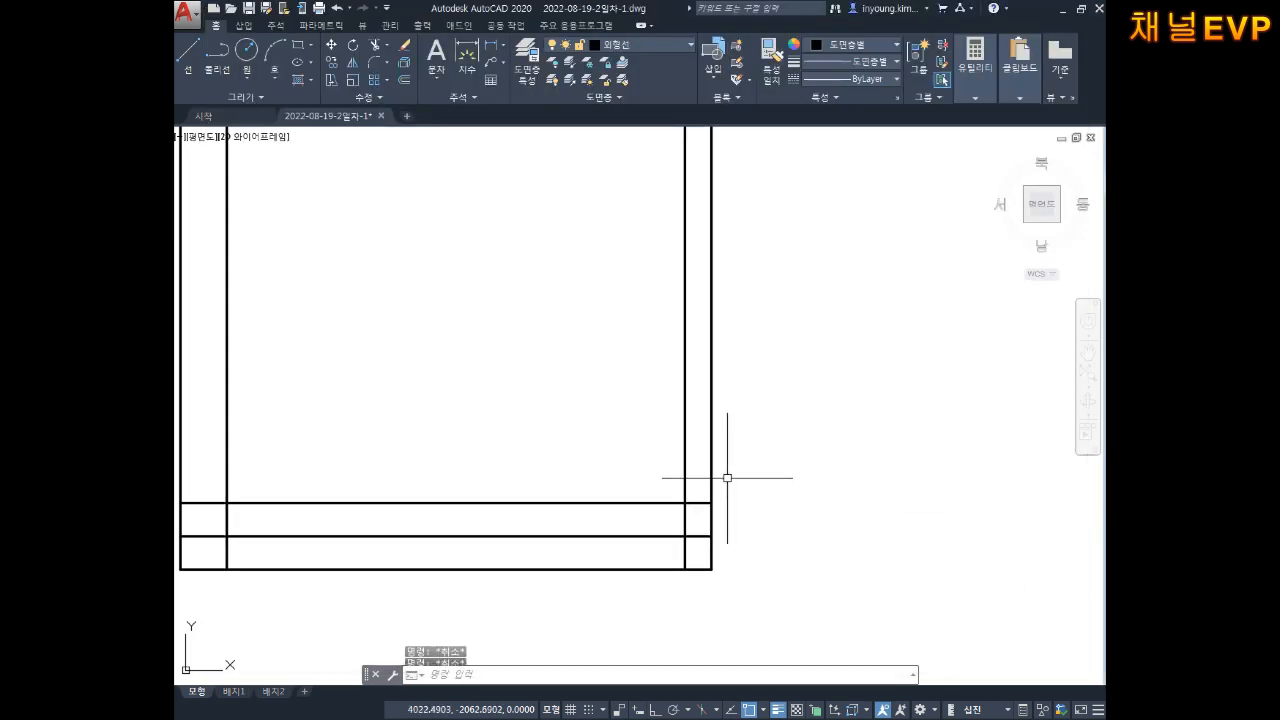
Draw a horizontal line from the midpoint of the square's left edge to the midpoint of its right edge.
scroll(754, 511, down, 3)
scroll(688, 470, up, 1)
key(Escape)
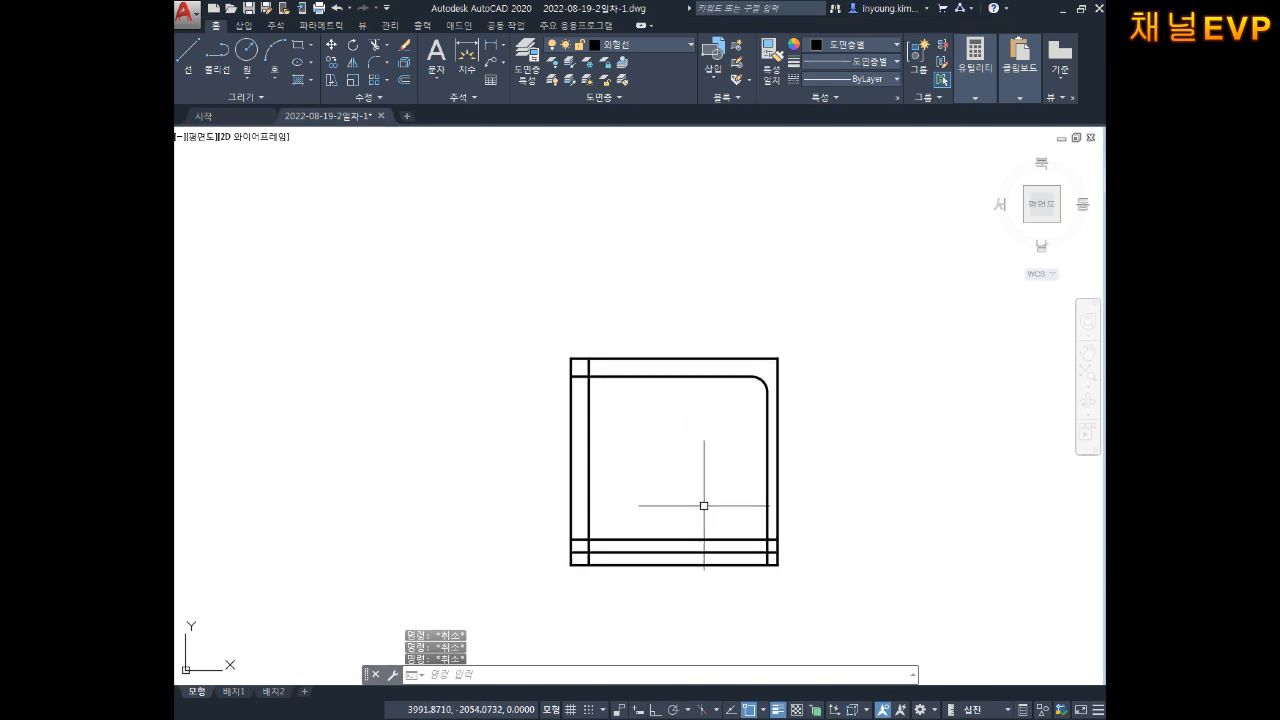
text(l)
key(Return)
click(571, 461)
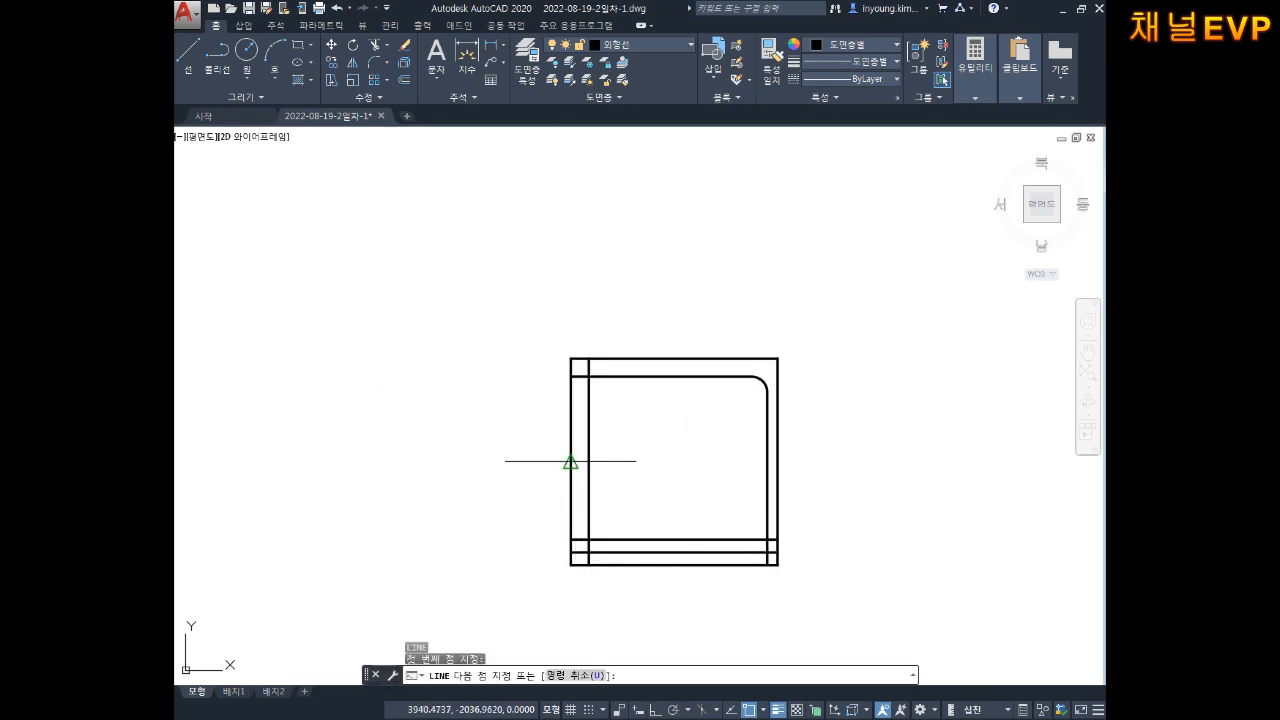
scroll(790, 461, up, 2)
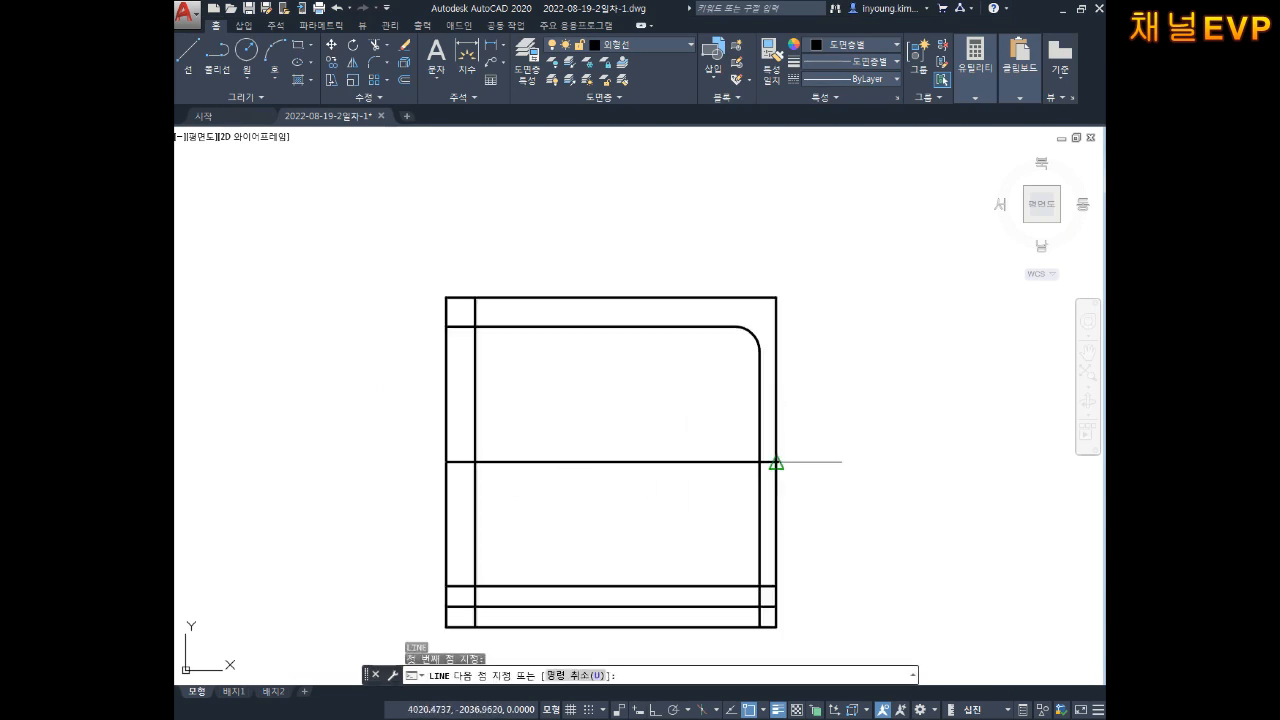
click(773, 463)
key(Escape)
key(Escape)
Put the horizontal middle line on the 중심선 layer.
click(615, 416)
click(560, 505)
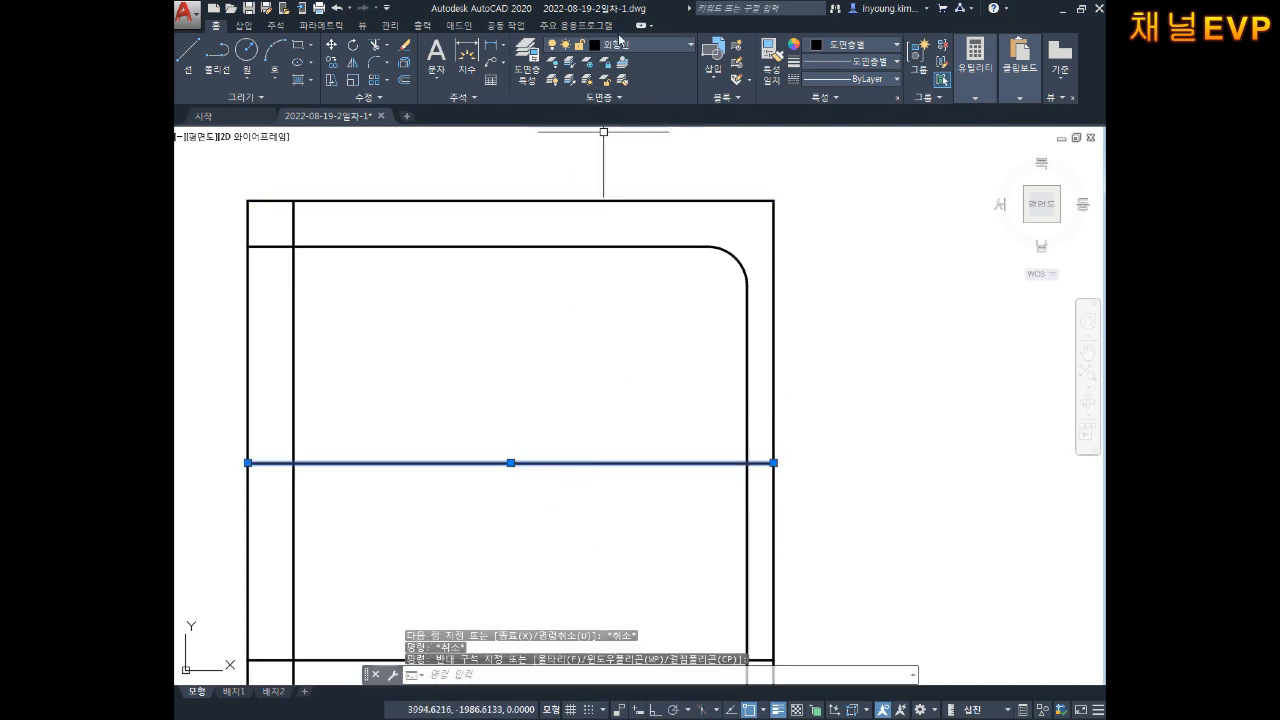
click(640, 46)
click(630, 167)
click(630, 167)
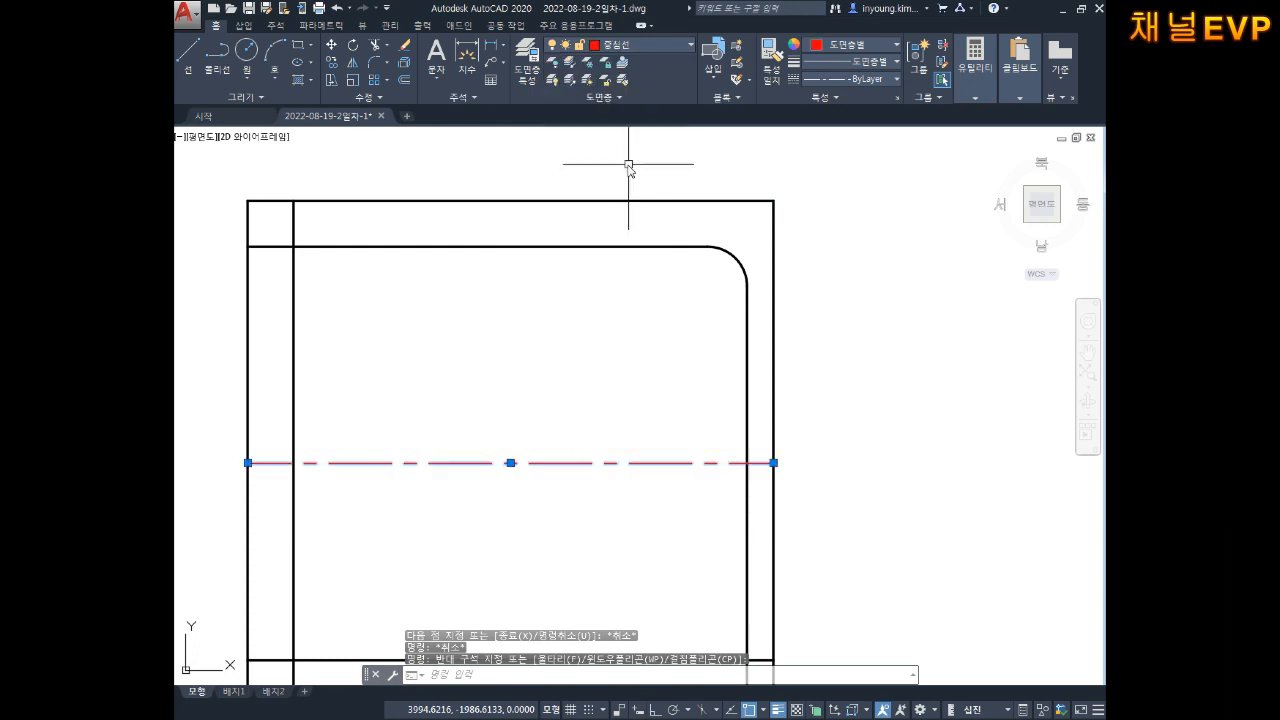
key(Escape)
key(Escape)
middle_drag(758, 386, 740, 283)
key(Escape)
middle_drag(746, 389, 742, 367)
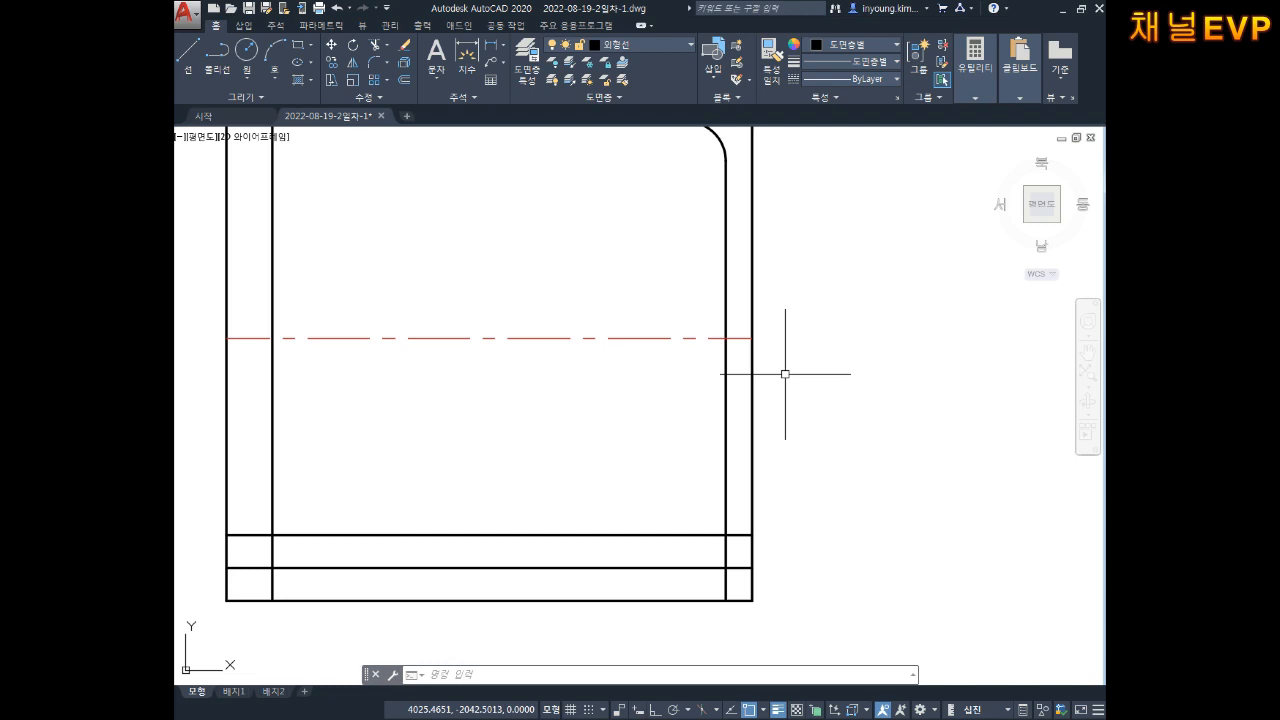
Draw an arc of radius 50 from the centerline's intersection with the inner right line down to the 5-offset line's intersection.
key(Escape)
key(Escape)
key(Escape)
text(a)
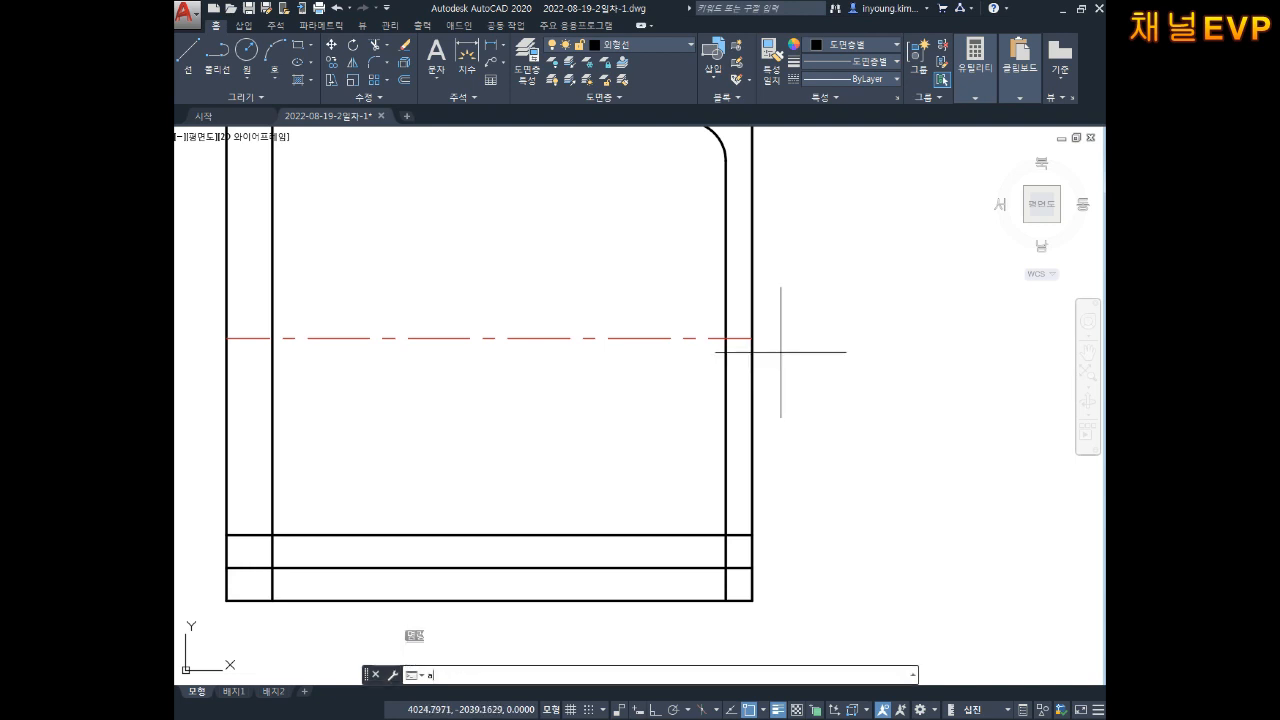
key(Return)
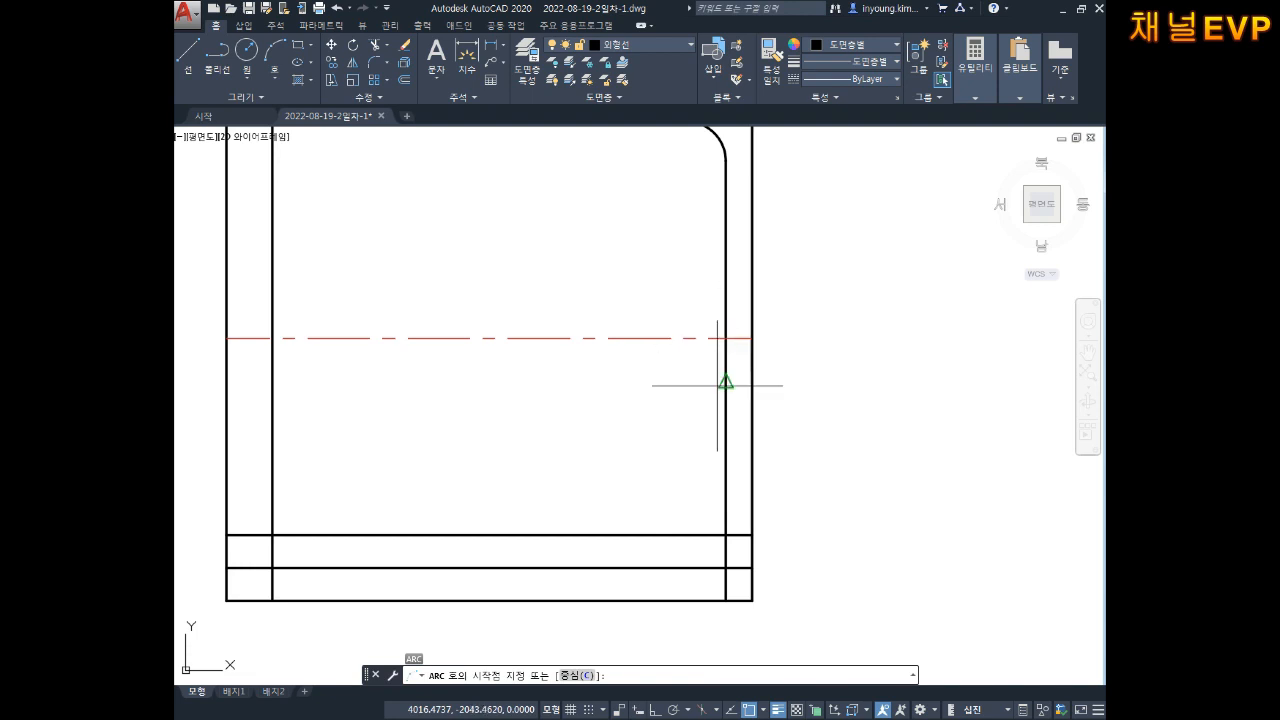
click(726, 338)
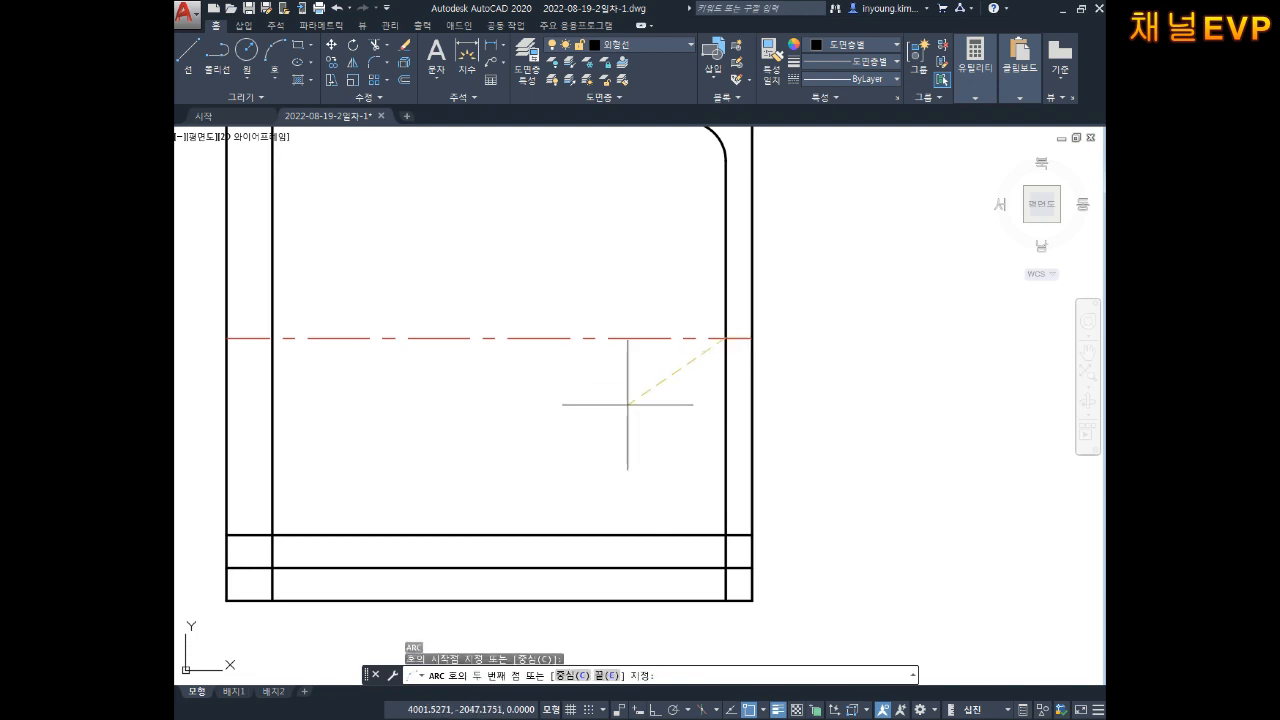
text(e)
key(Return)
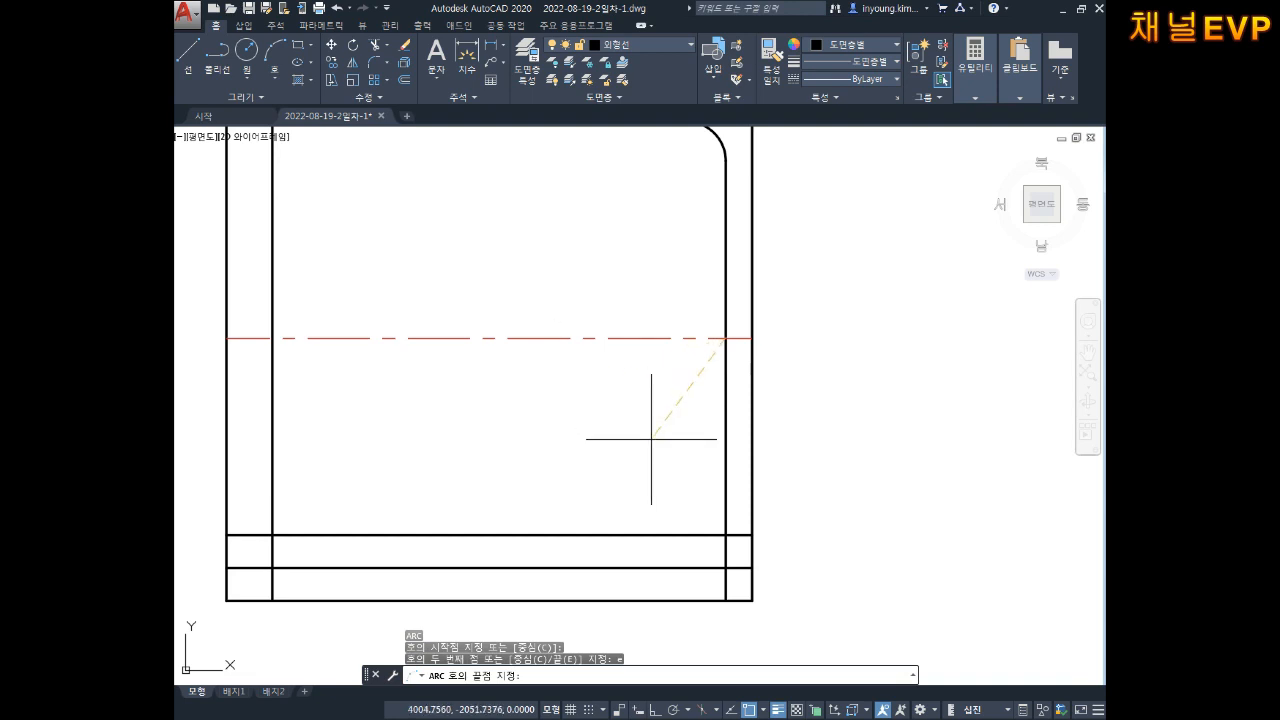
click(721, 533)
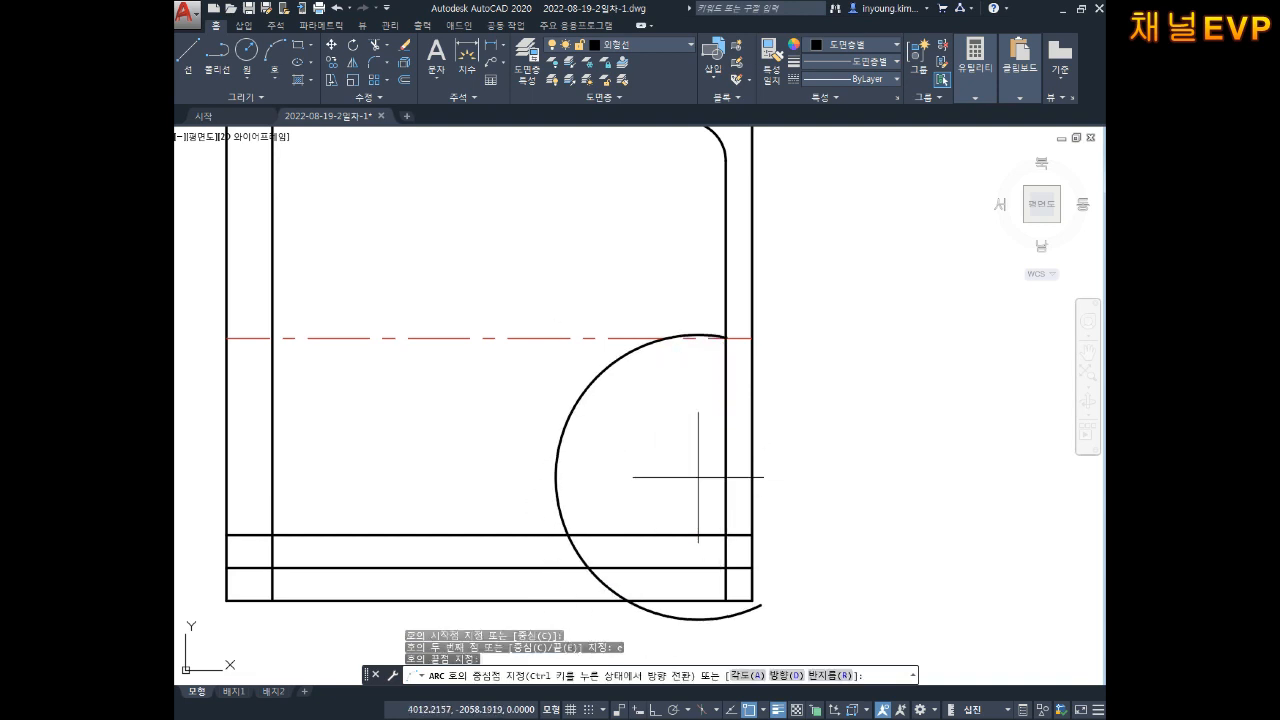
text(r)
key(Return)
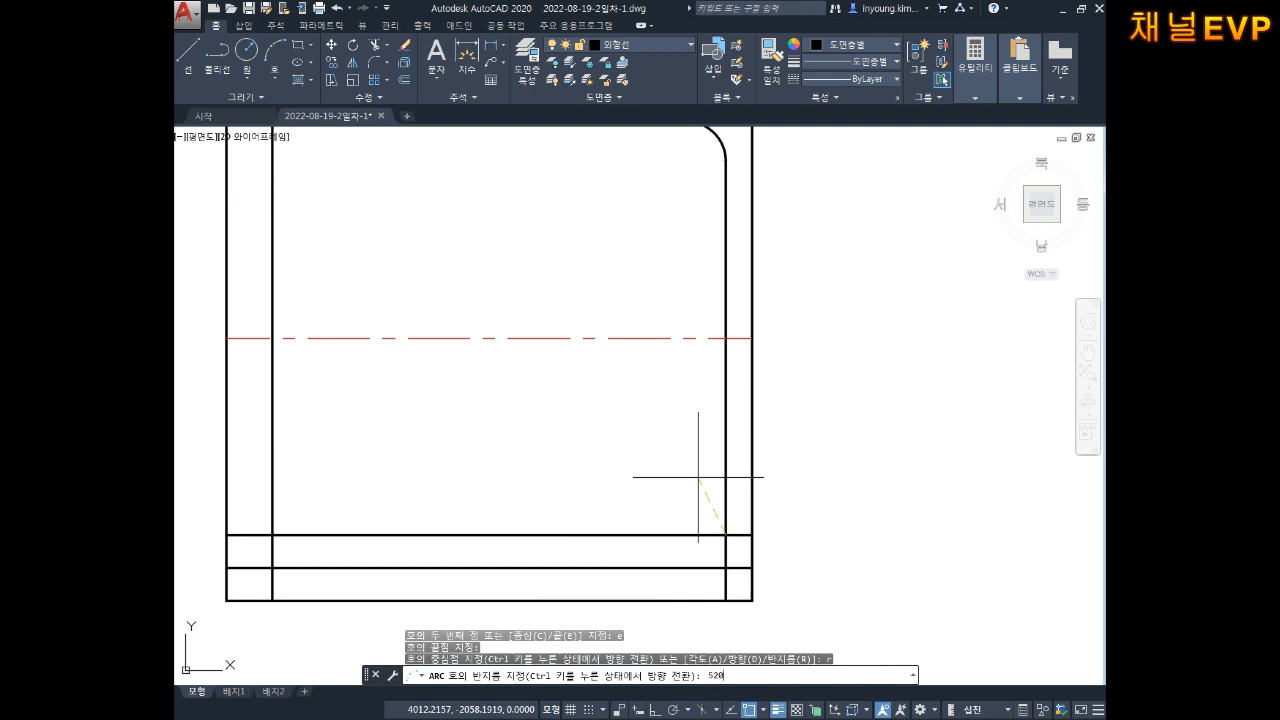
key(Return)
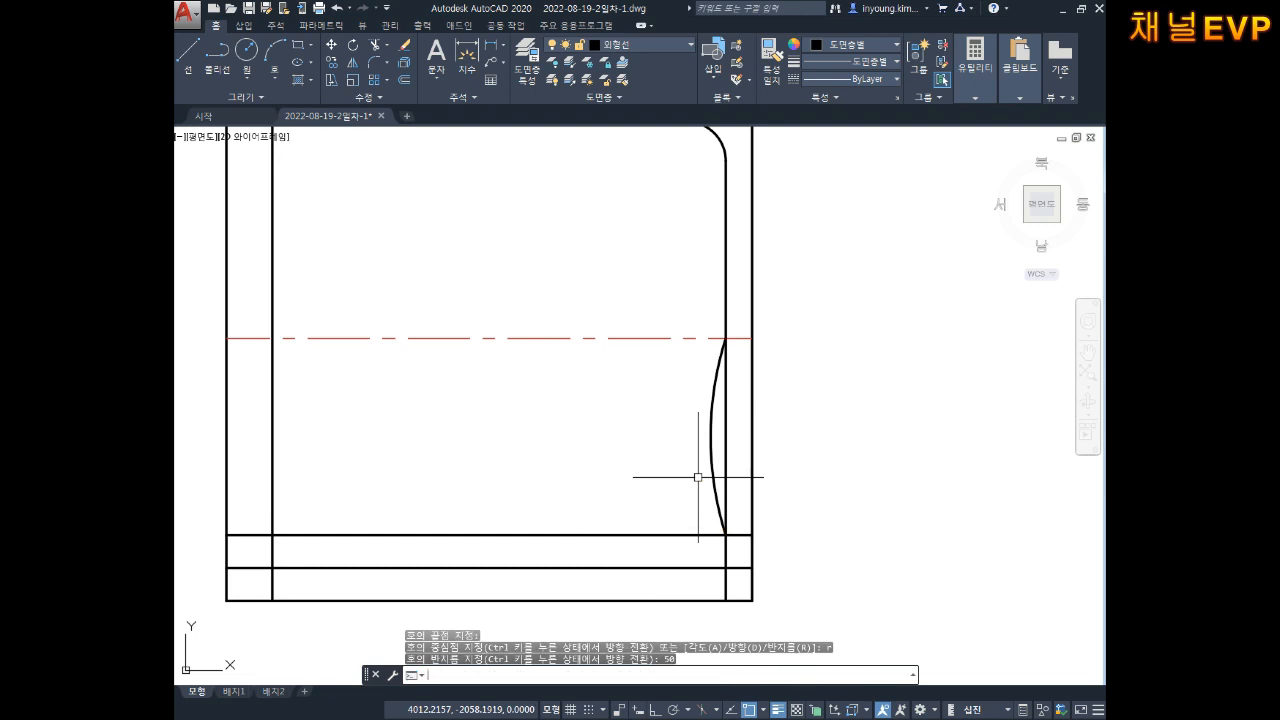
key(Escape)
key(Escape)
key(Escape)
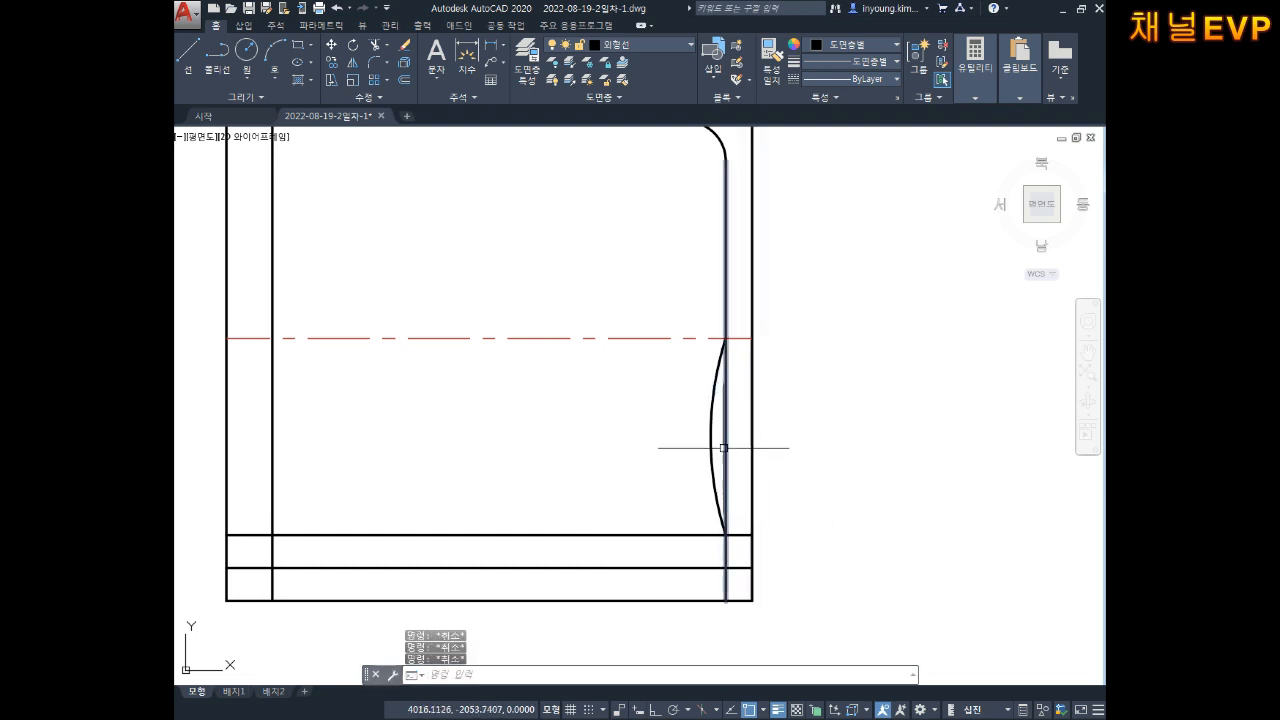
Trim the inner right line between the arc's ends, the 5-offset line beside the arc, and the overhanging line ends at the lower-right corner.
middle_drag(712, 447, 699, 435)
text(tr)
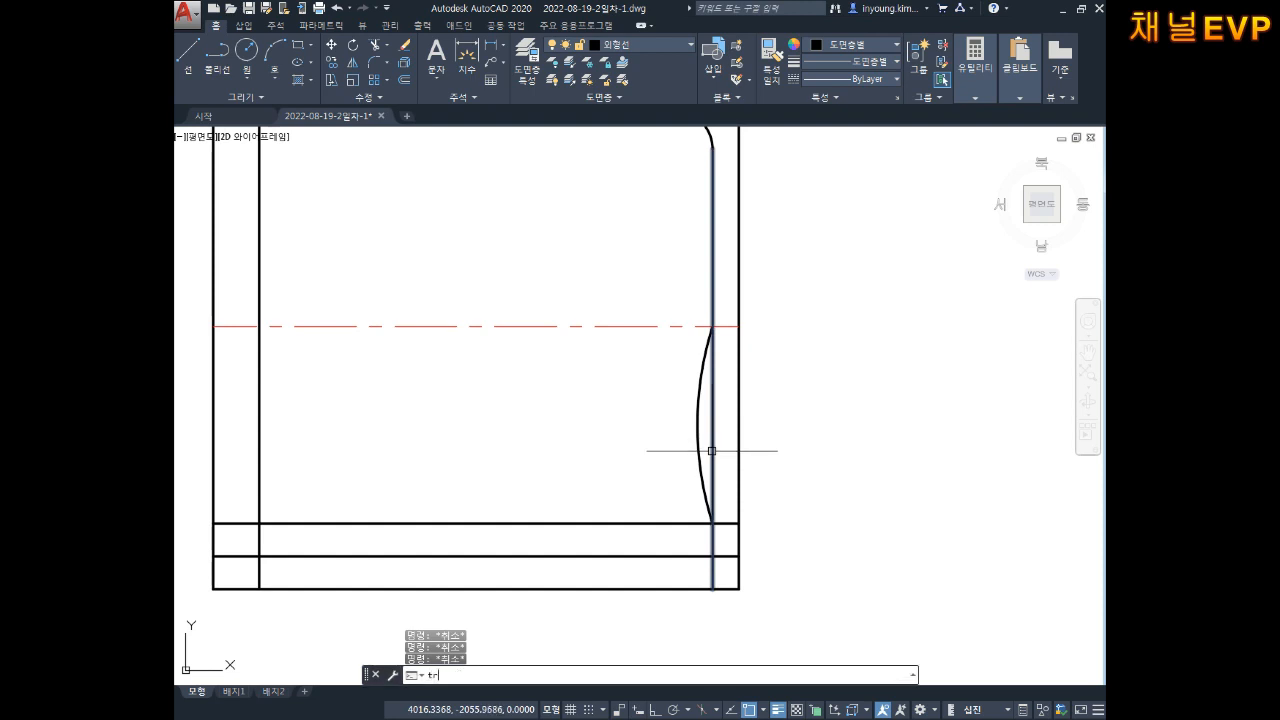
key(Return)
key(Return)
click(712, 447)
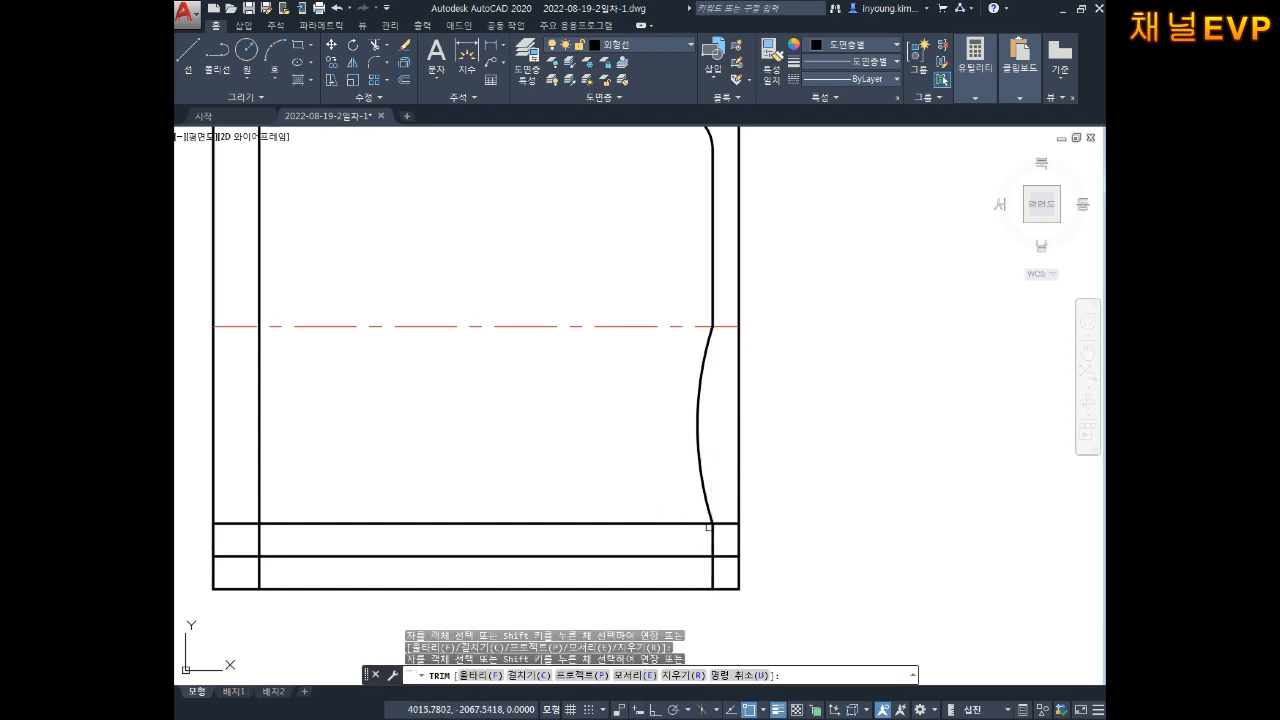
click(688, 523)
click(726, 556)
click(712, 572)
middle_drag(563, 506, 692, 506)
middle_drag(407, 520, 457, 511)
key(Escape)
key(Escape)
Delete the leftover piece of the 5-offset line between the square's left edge and the inner left line.
click(424, 502)
click(423, 531)
key(Delete)
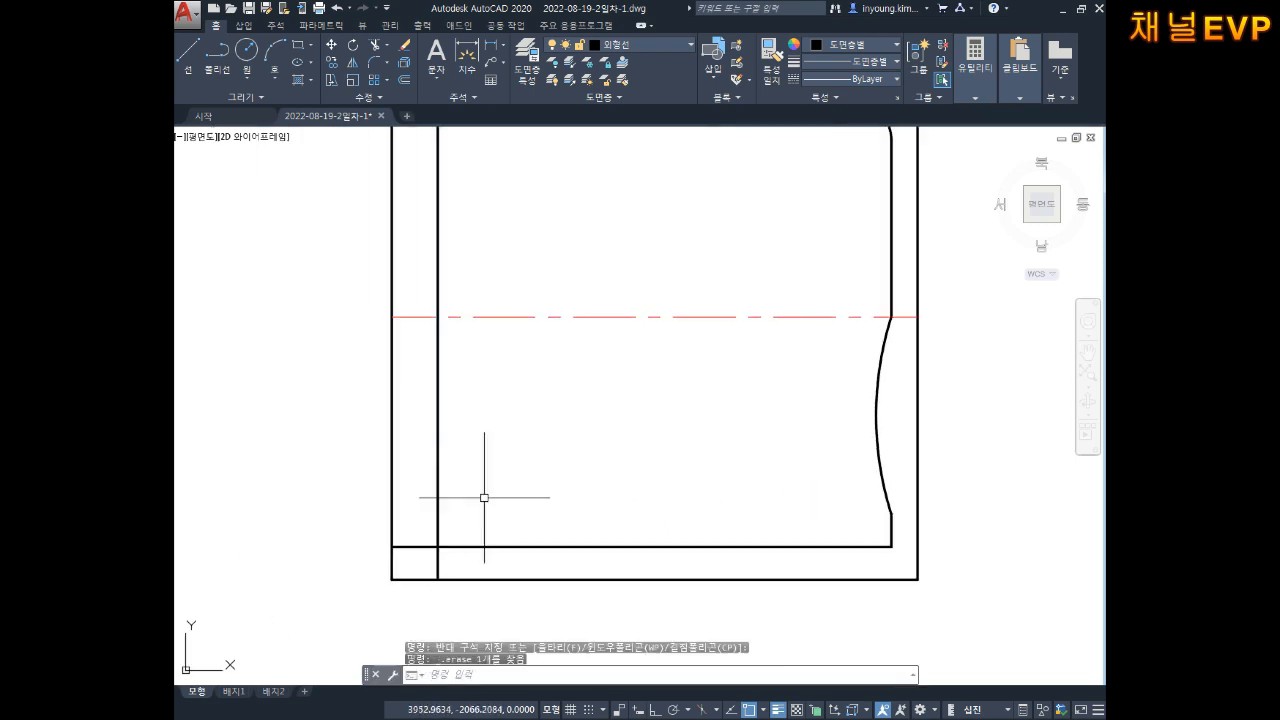
scroll(490, 490, down, 3)
scroll(510, 475, up, 3)
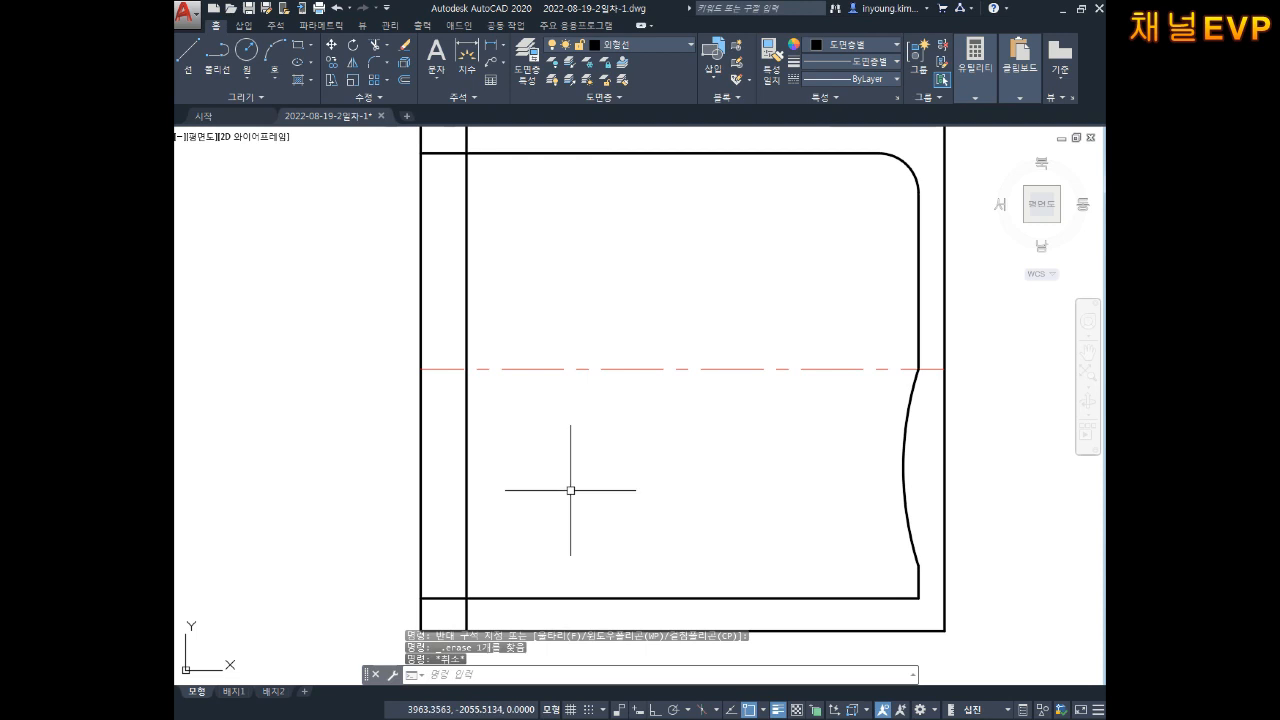
middle_drag(571, 490, 628, 487)
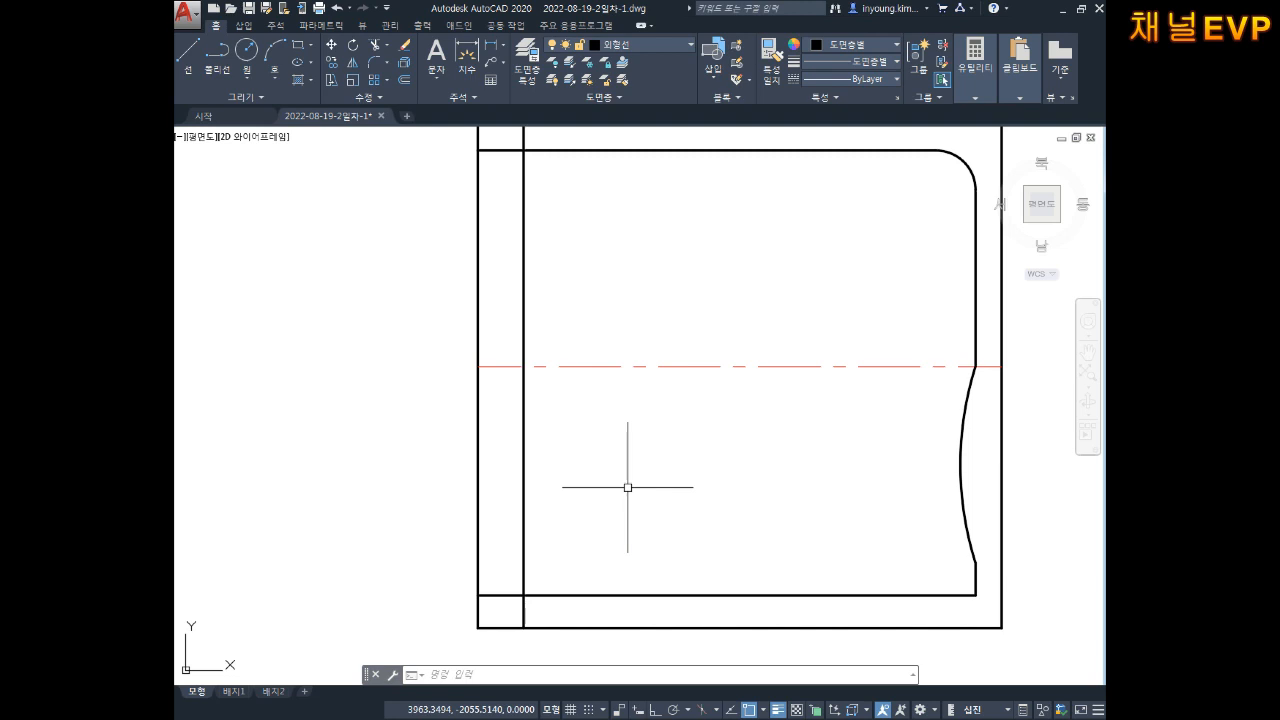
key(Escape)
key(Escape)
key(Escape)
middle_drag(547, 335, 555, 394)
click(577, 329)
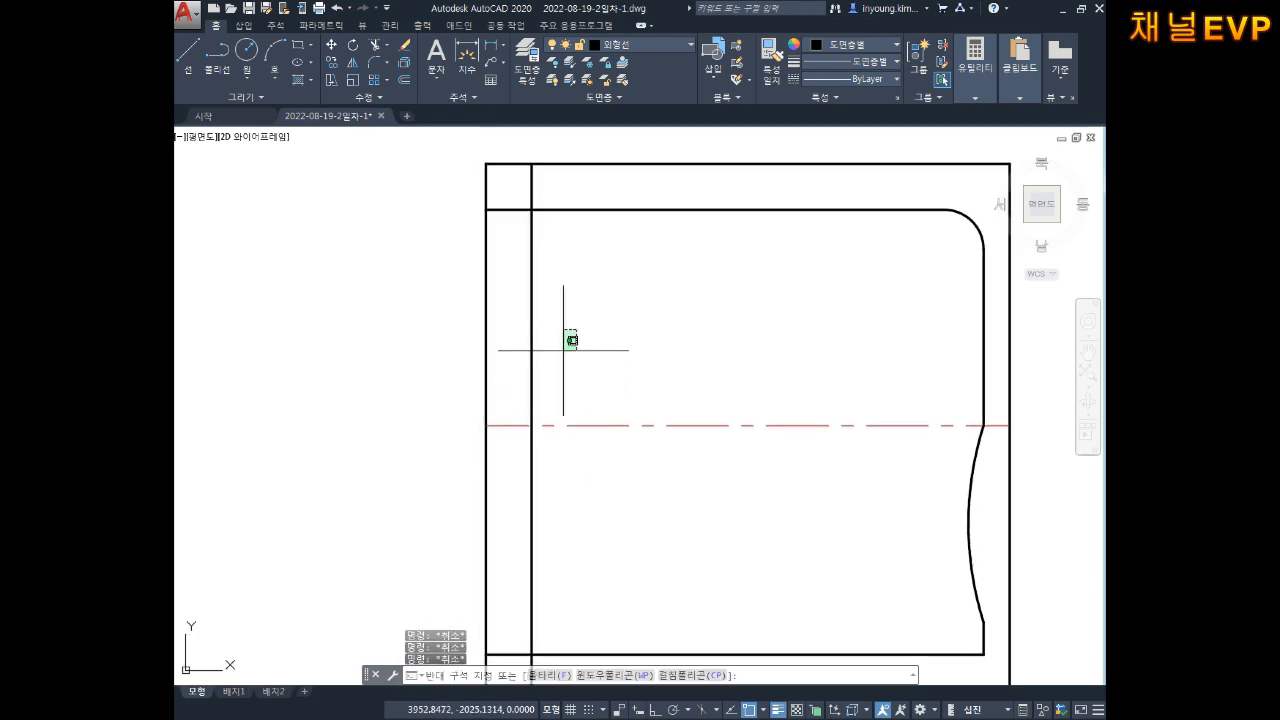
key(Escape)
key(Escape)
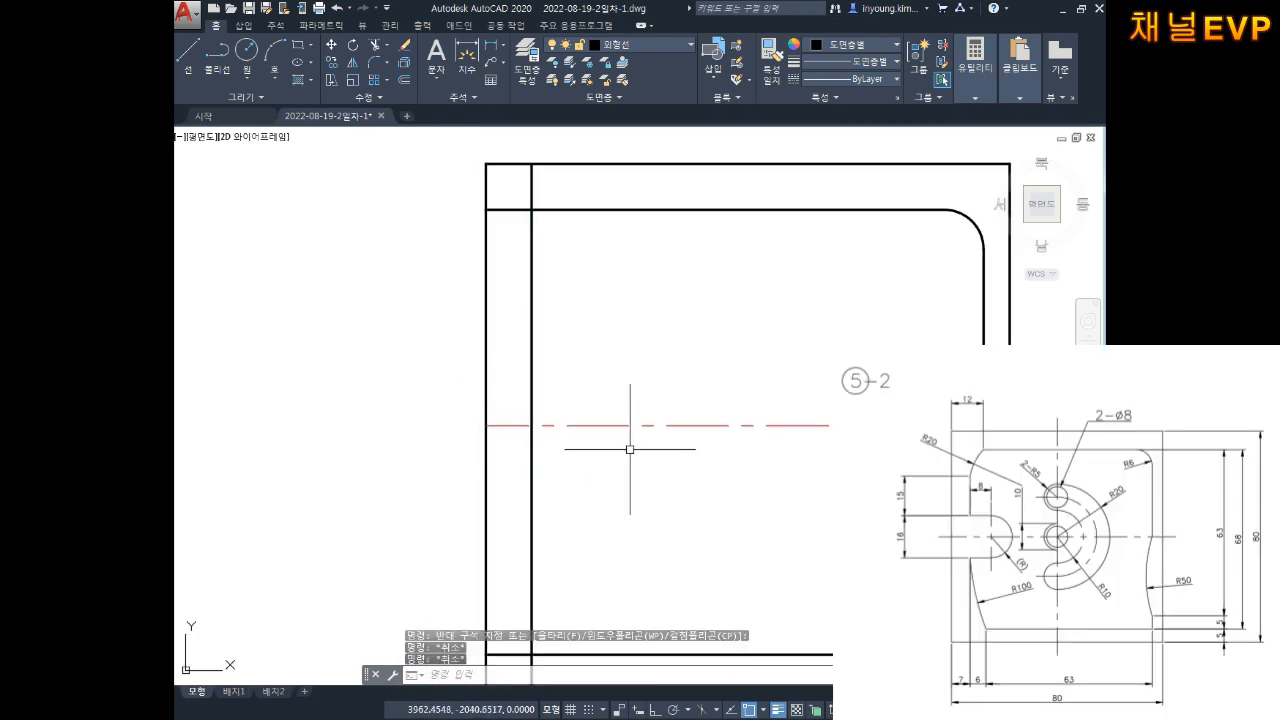
Offset the inner left line by 8 toward the inside of the plate.
text(o)
key(space)
key(space)
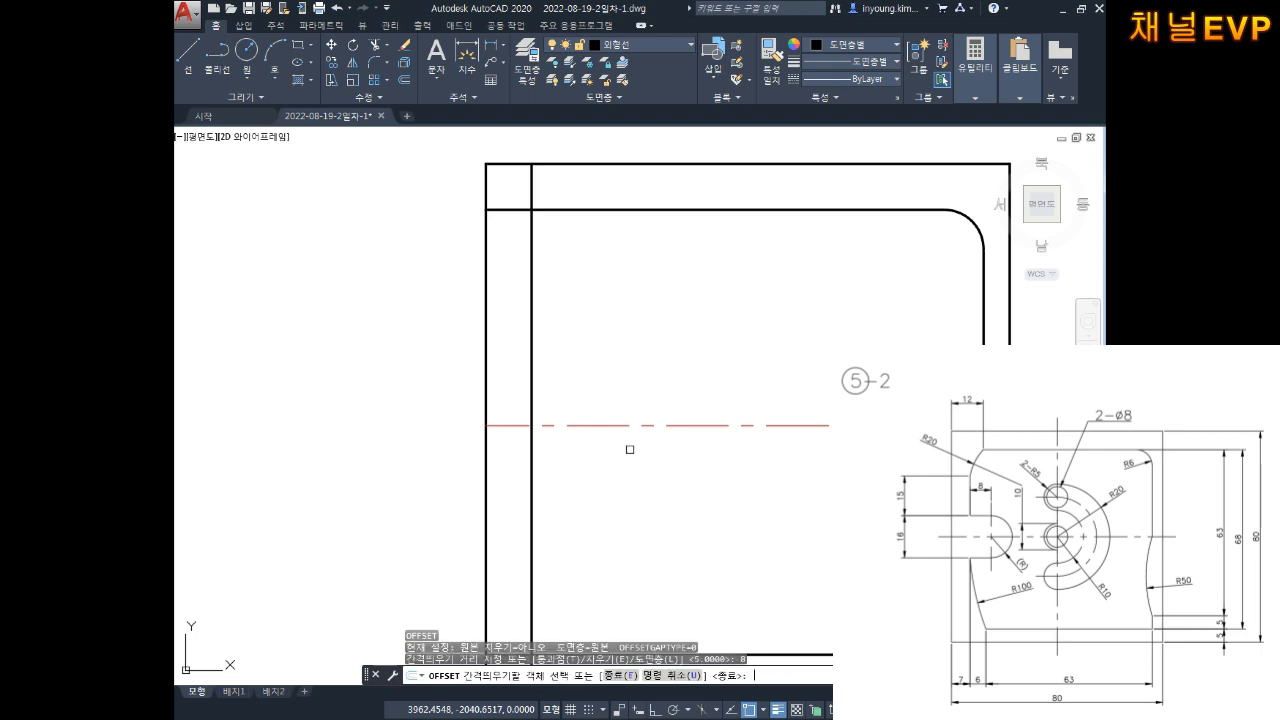
click(530, 344)
click(600, 402)
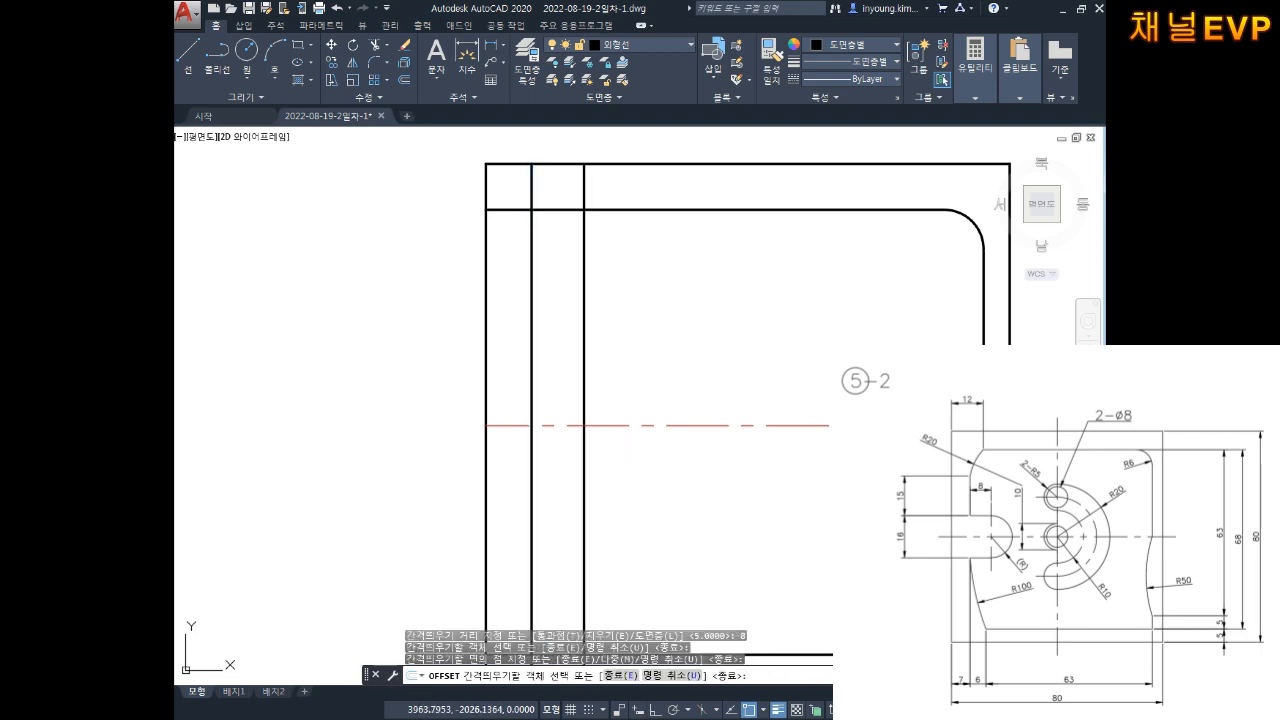
key(Escape)
key(Escape)
Draw a circle of radius 8 centred on the intersection of the 8-offset line and the horizontal centerline.
scroll(603, 406, up, 2)
scroll(606, 420, down, 3)
scroll(603, 394, up, 4)
key(Escape)
key(Escape)
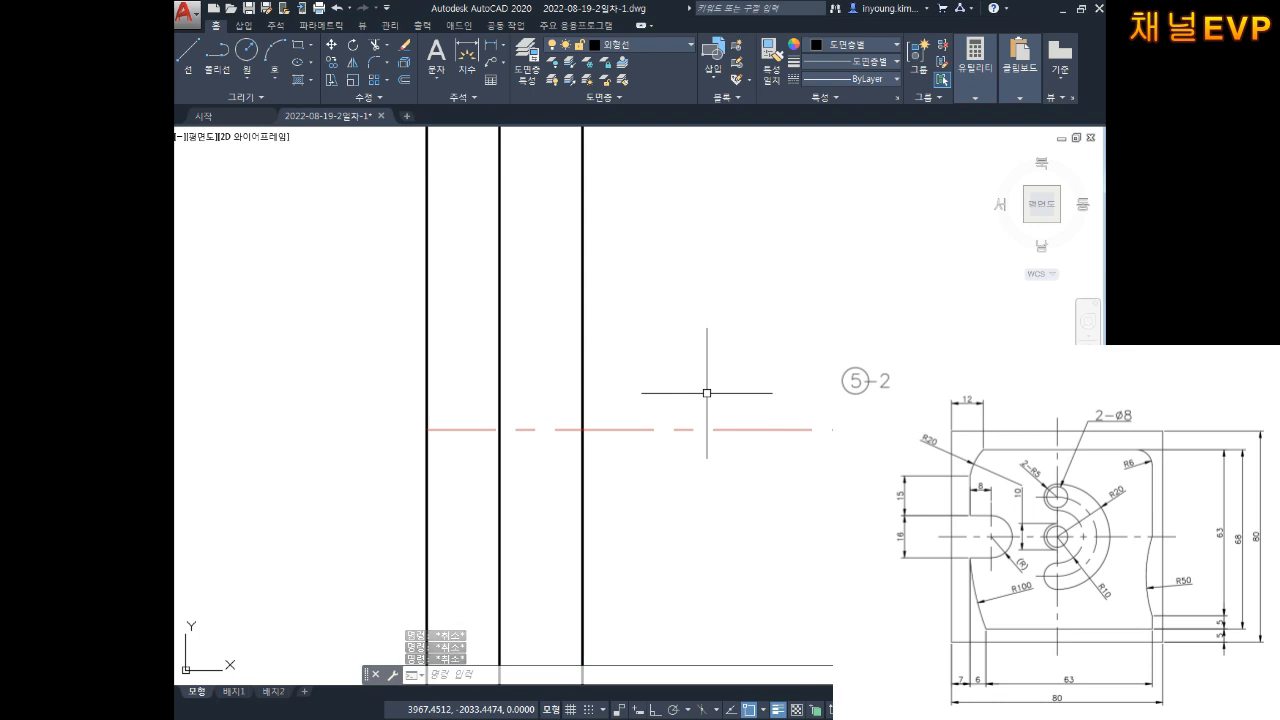
key(Escape)
text(c)
key(Return)
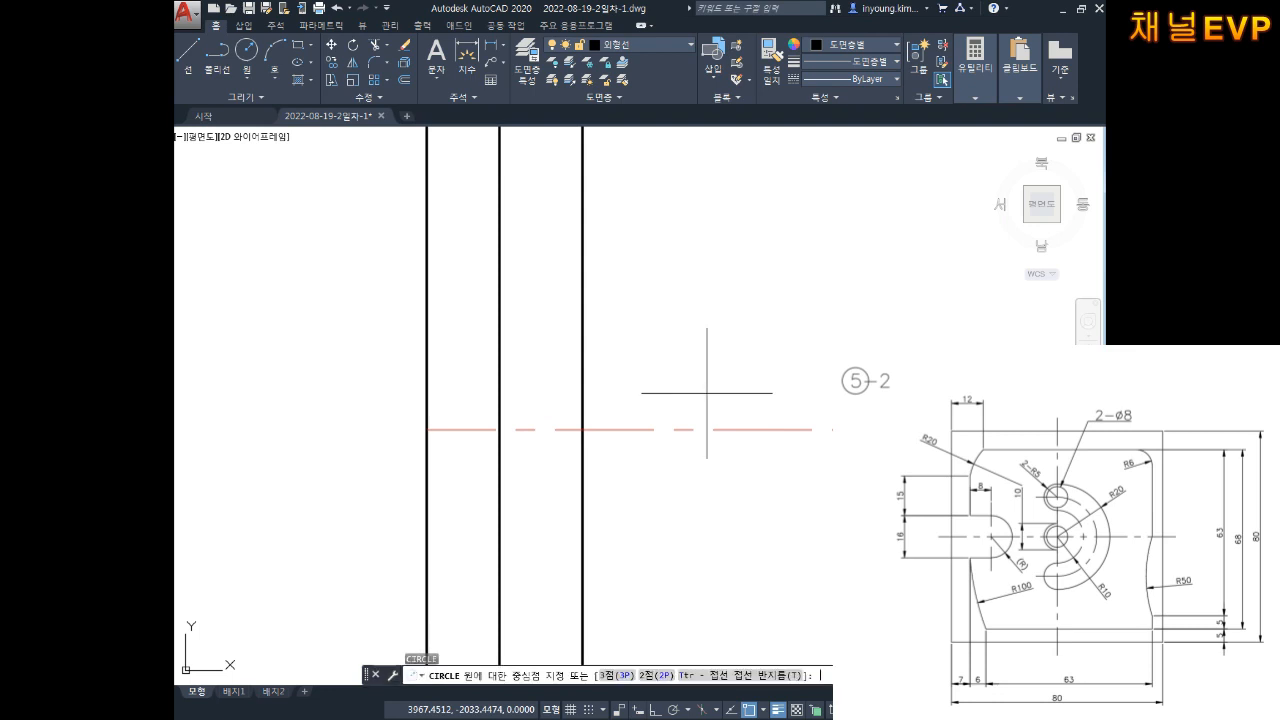
click(582, 430)
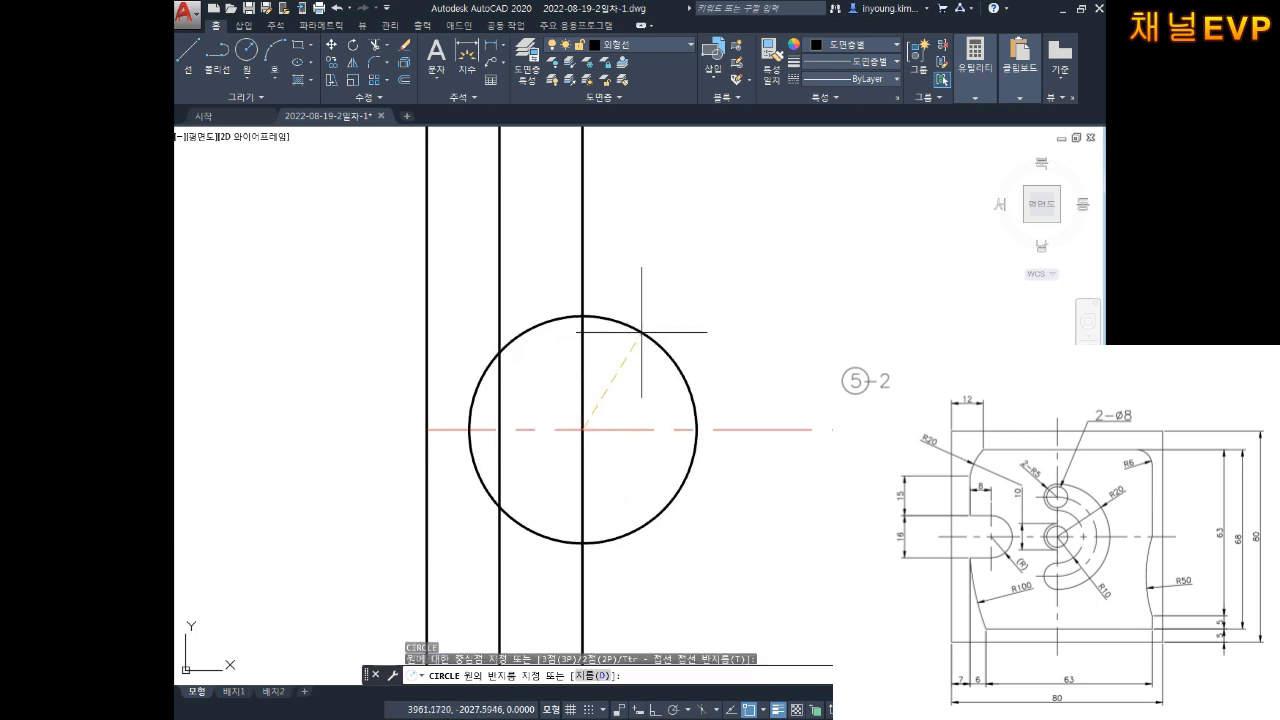
text(8)
key(Return)
key(Escape)
key(Escape)
key(Escape)
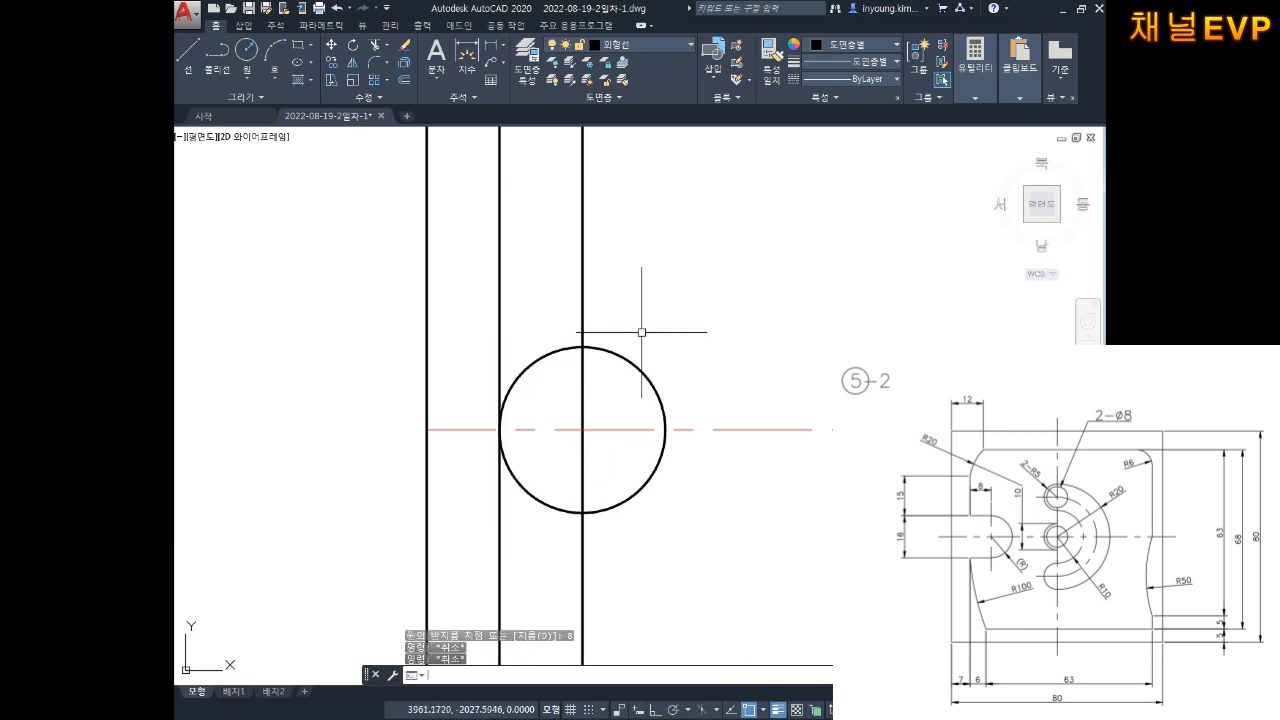
Add a horizontal linear dimension from the square's left edge to the circle's centre, placed above the circle.
scroll(683, 360, down, 4)
scroll(666, 363, up, 2)
middle_drag(654, 380, 683, 354)
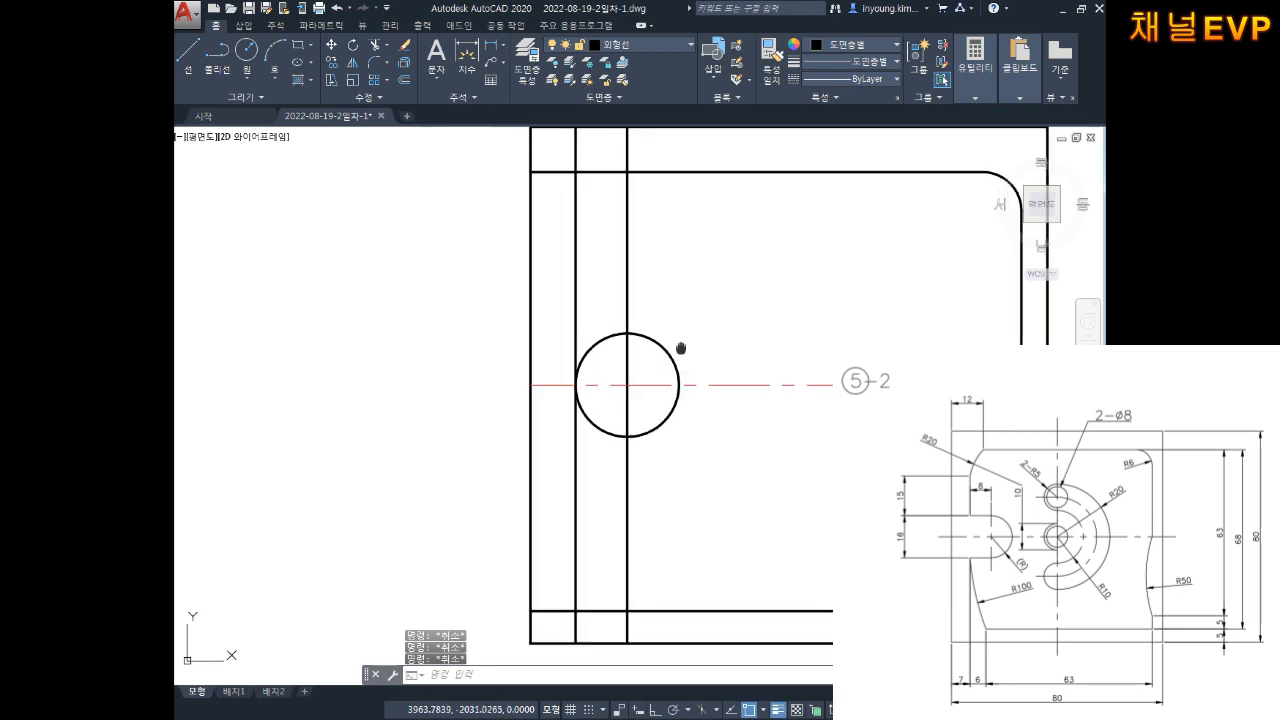
click(495, 45)
click(533, 369)
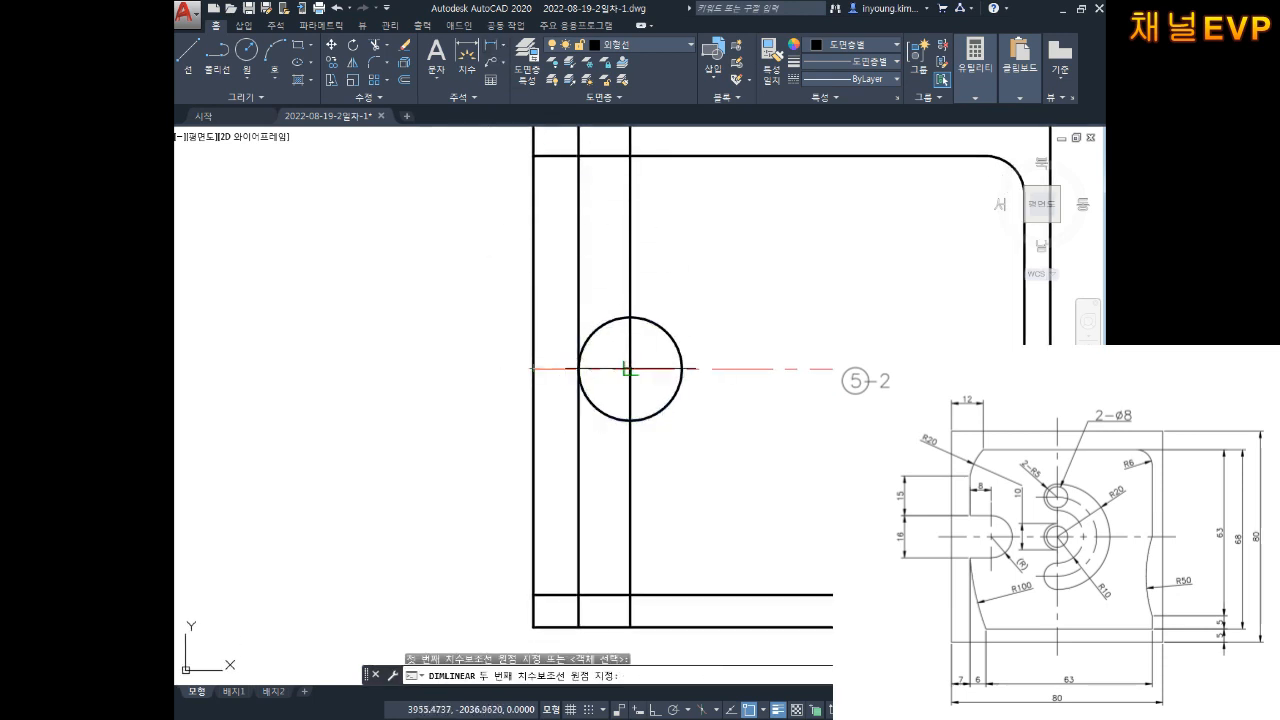
click(631, 369)
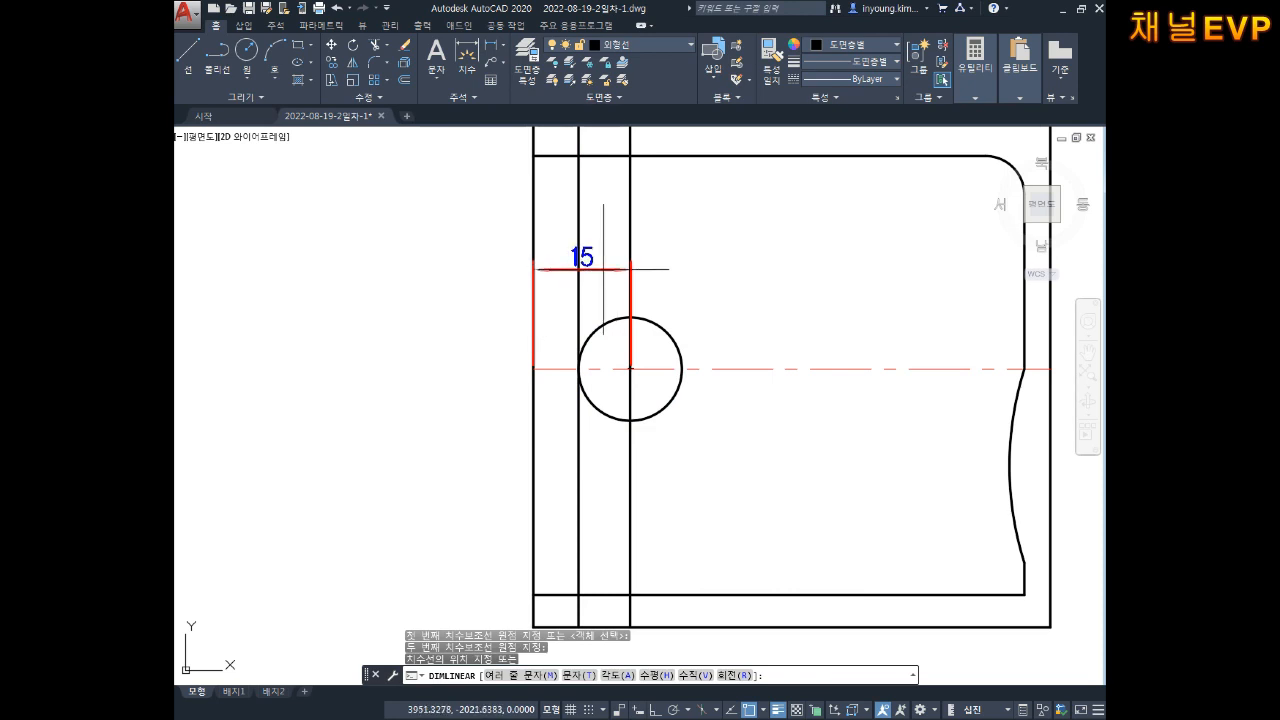
click(590, 270)
key(Escape)
key(Escape)
Move the linear dimension's text outside the square's left edge.
click(584, 259)
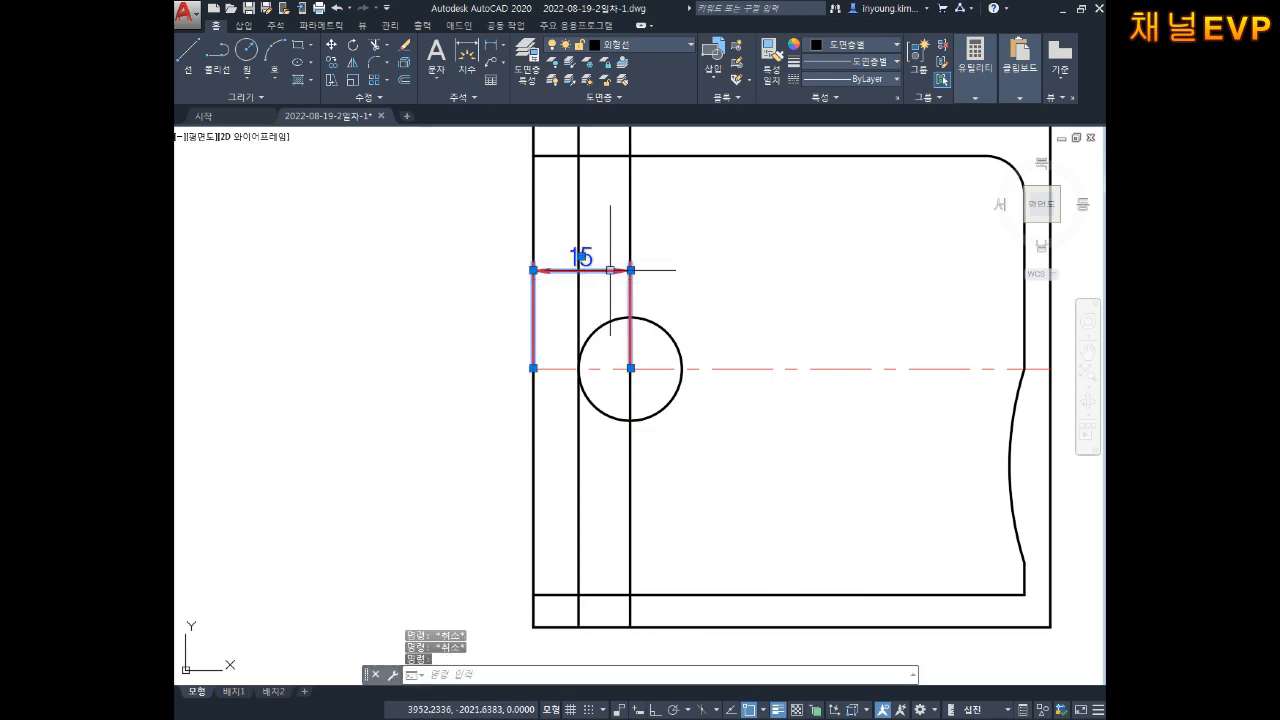
click(581, 258)
click(491, 254)
key(Escape)
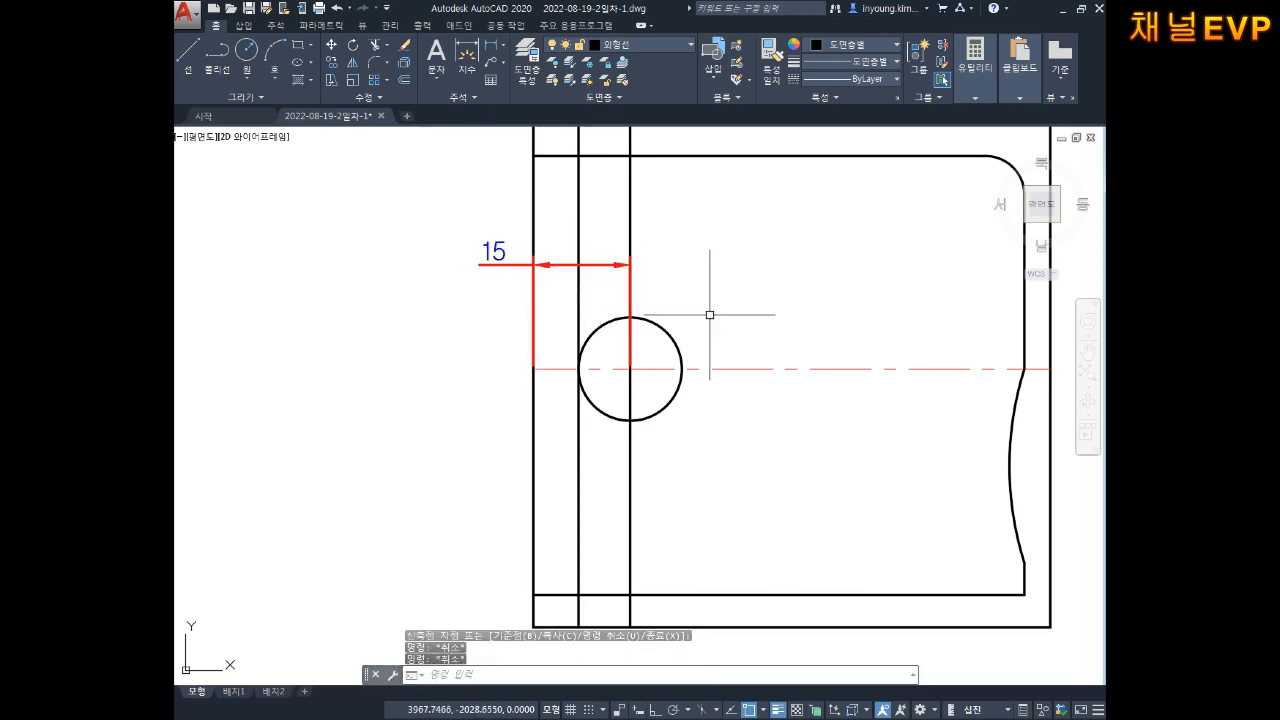
Add a radius dimension to the circle, with its text placed outside at the circle's upper right.
mouse_move(729, 309)
middle_down()
mouse_move(703, 336)
mouse_move(709, 360)
middle_up()
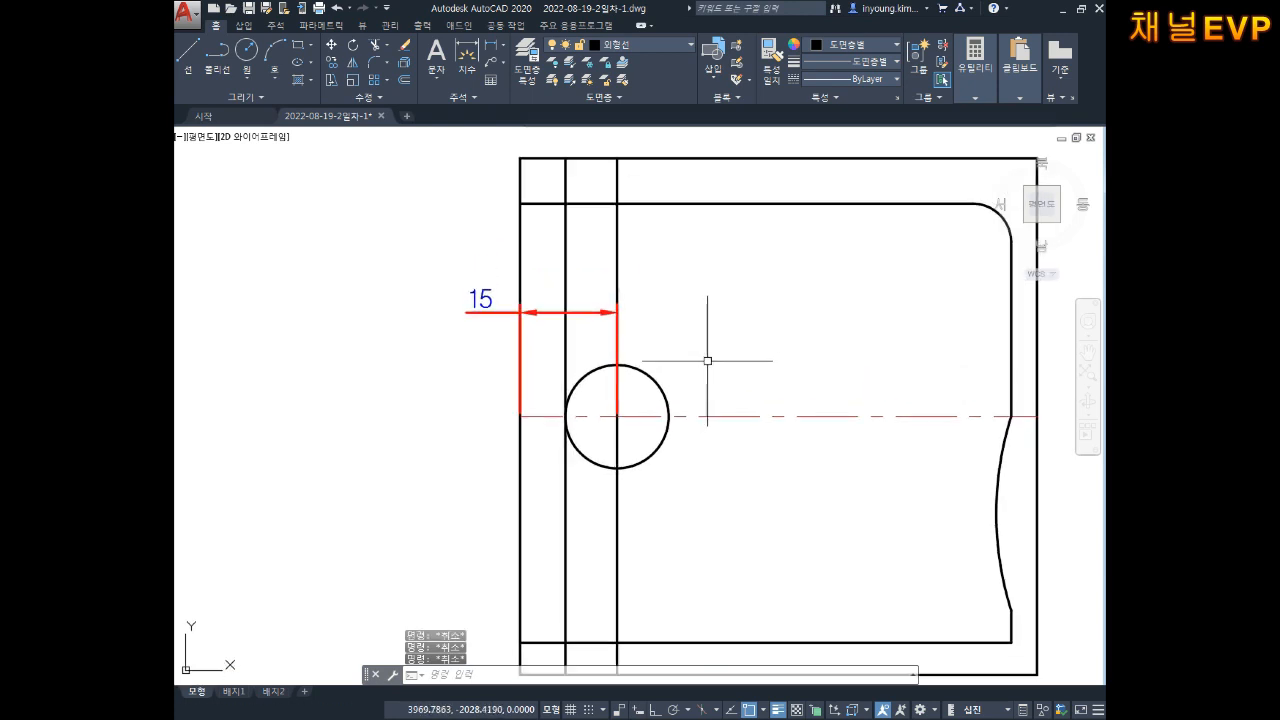
text(dr)
key(Return)
click(652, 380)
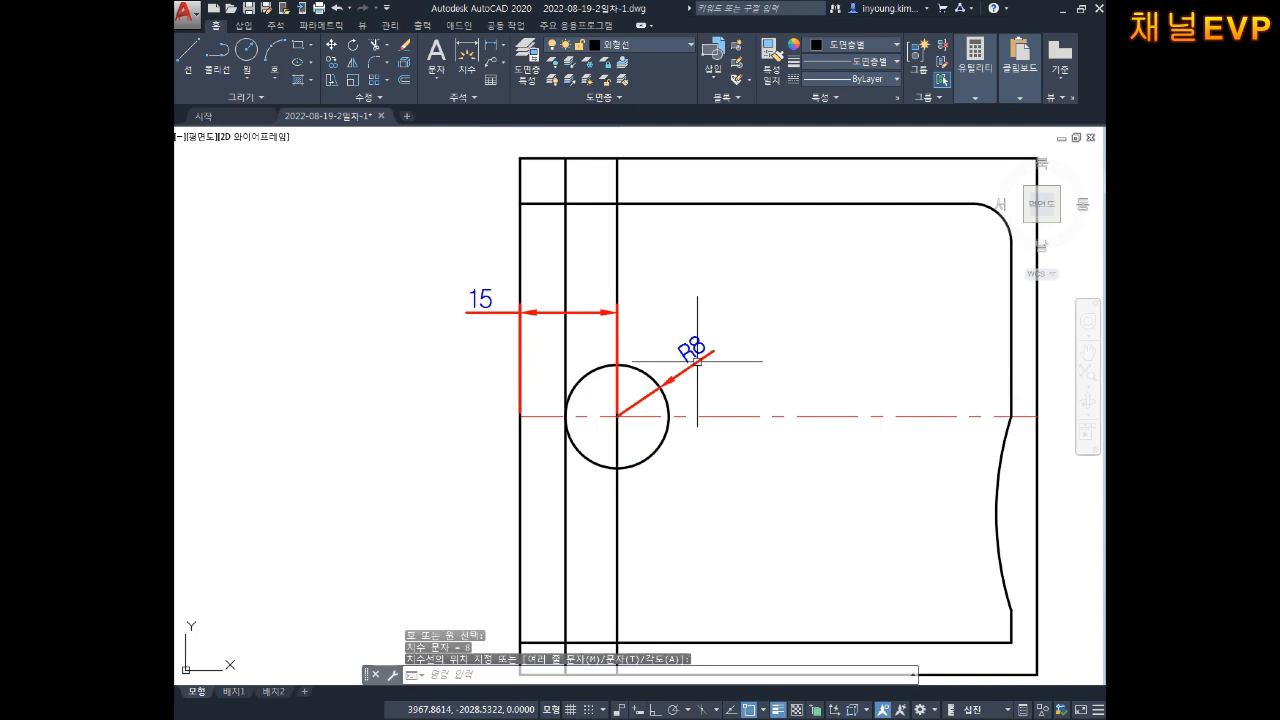
click(706, 354)
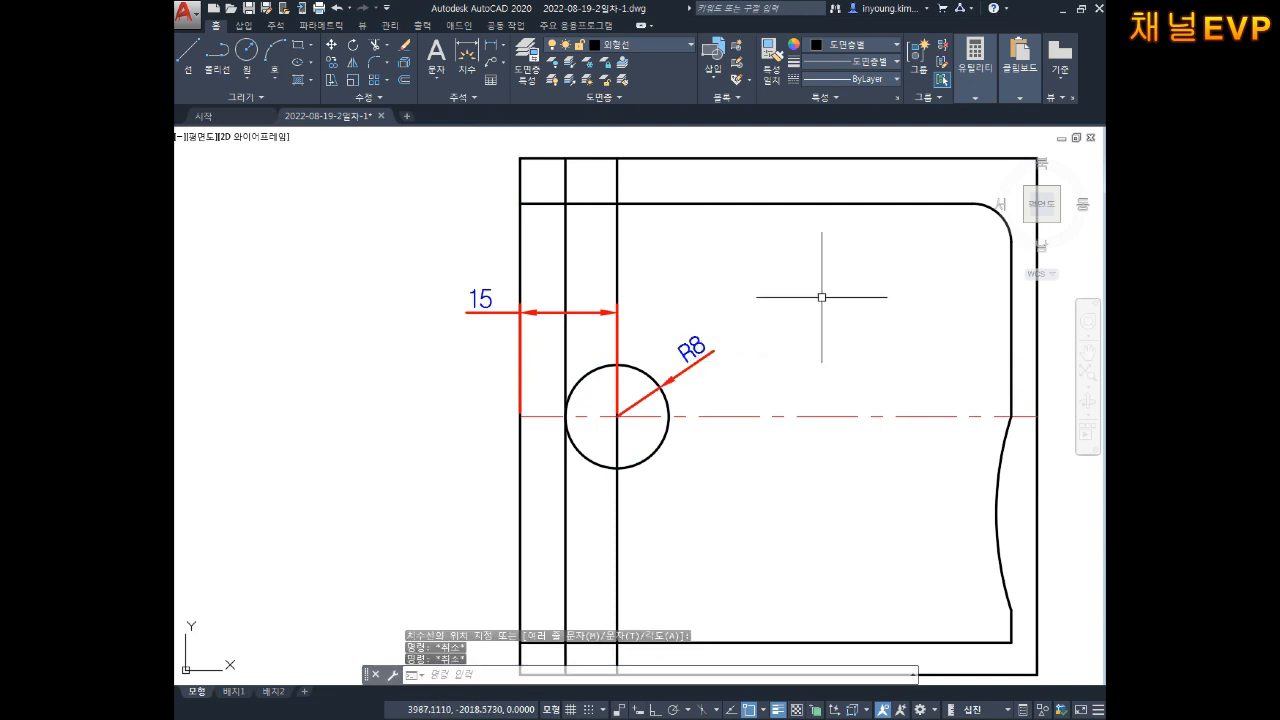
Delete the circle's radius dimension and the linear dimension to its centre.
middle_drag(723, 391, 731, 397)
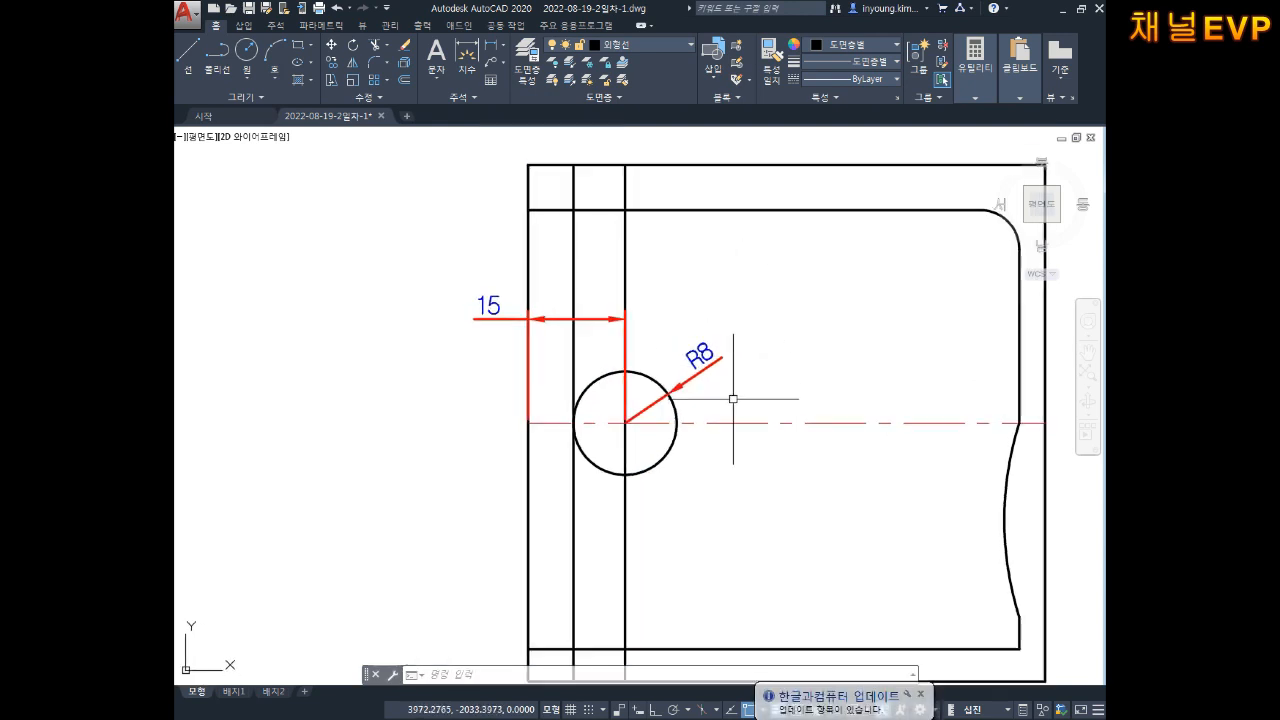
click(751, 334)
click(716, 380)
key(Delete)
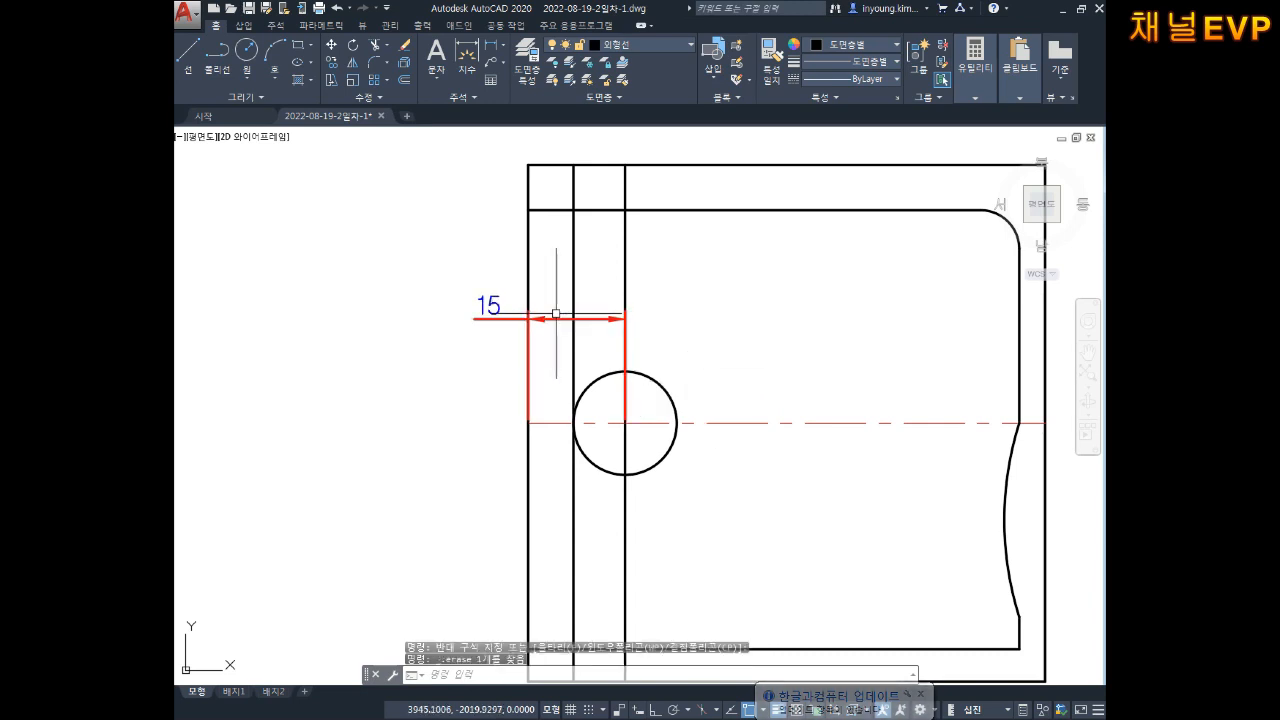
click(548, 313)
click(551, 314)
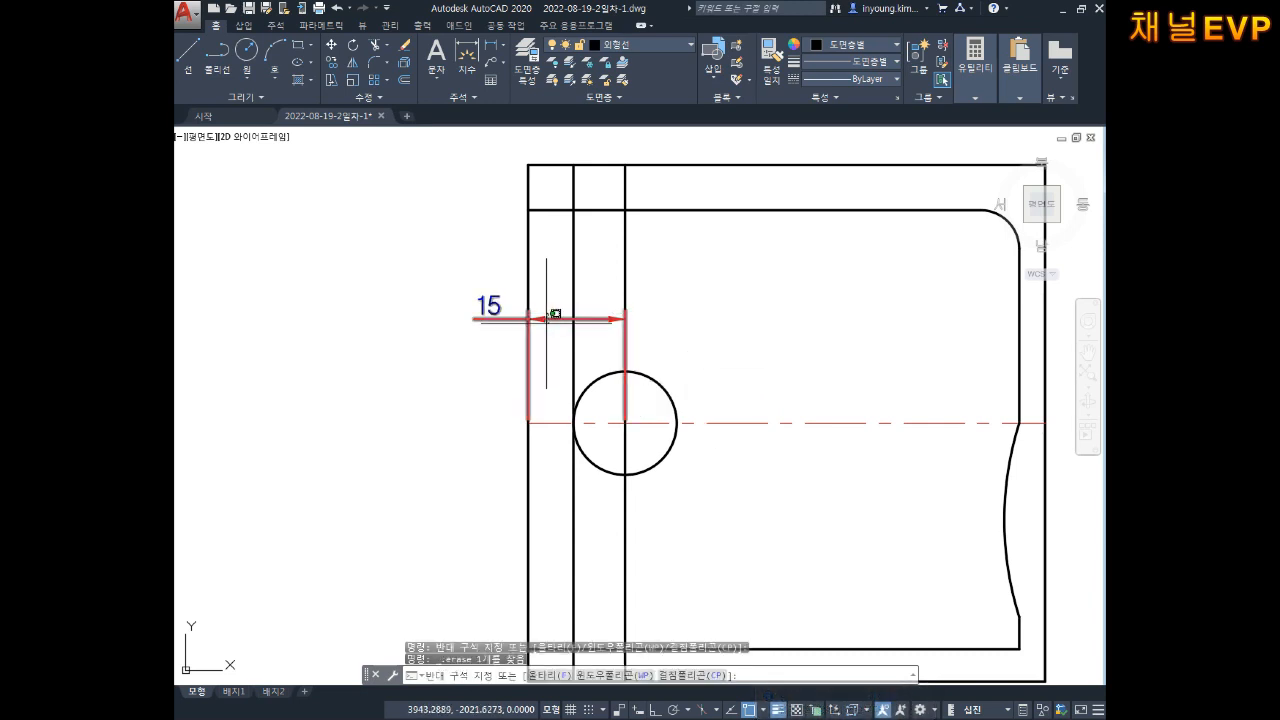
key(Delete)
Put the vertical line through the circle's centre on the 중심선 layer.
middle_drag(620, 328, 637, 330)
click(680, 286)
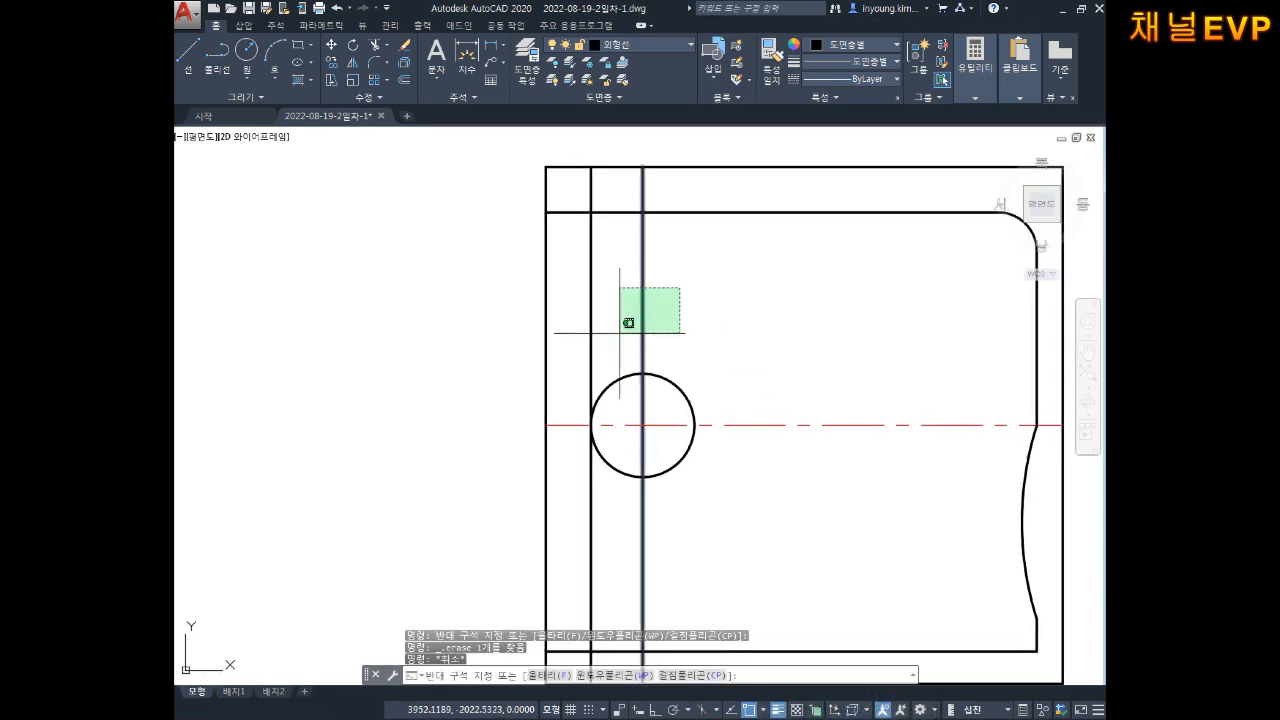
click(618, 330)
click(620, 45)
click(626, 172)
key(Escape)
key(Escape)
middle_drag(682, 374, 694, 357)
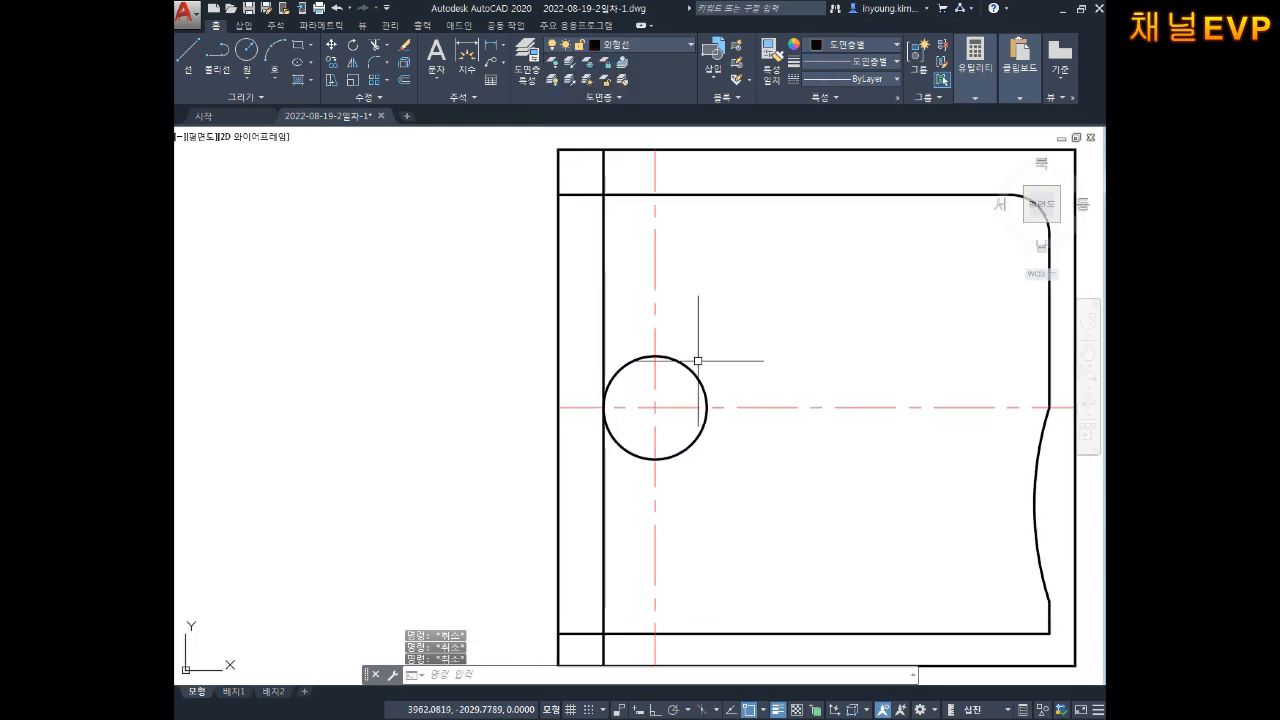
Draw horizontal lines from the circle's top and bottom quadrants leftward past the square's left edge.
key(Return)
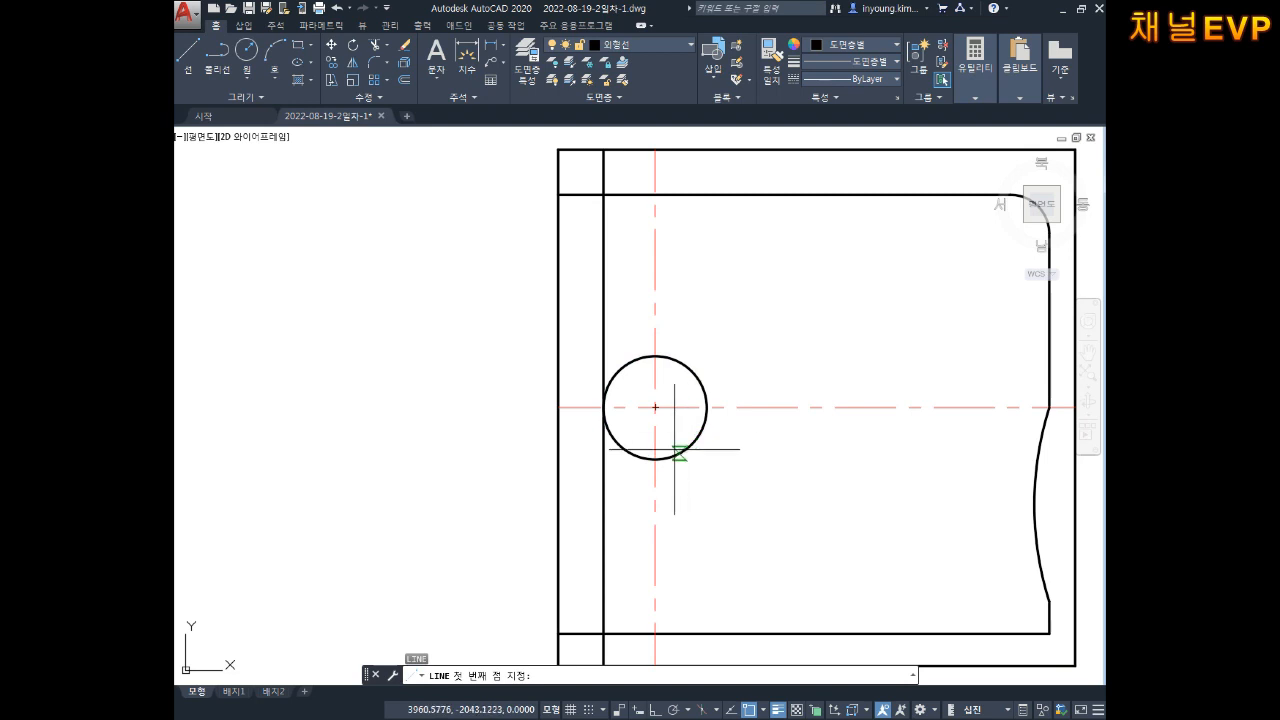
click(655, 356)
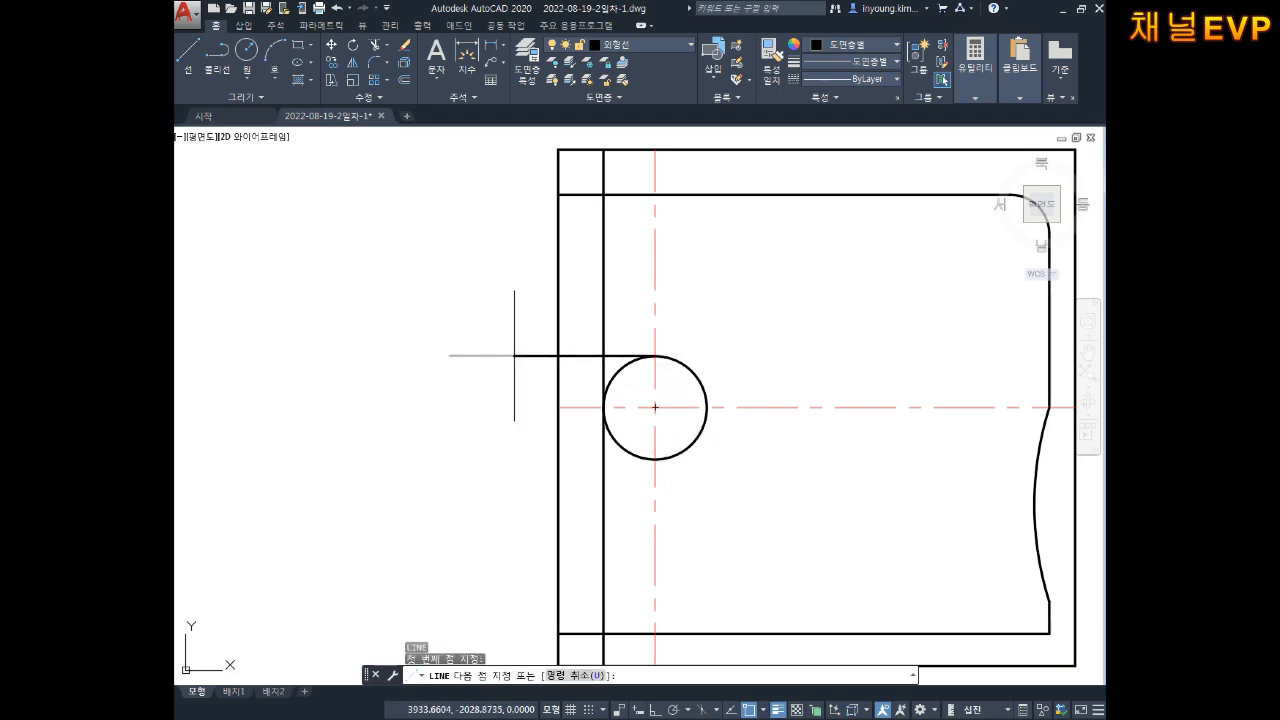
click(507, 356)
key(Return)
key(Return)
click(655, 459)
click(456, 459)
key(Escape)
key(Escape)
key(Escape)
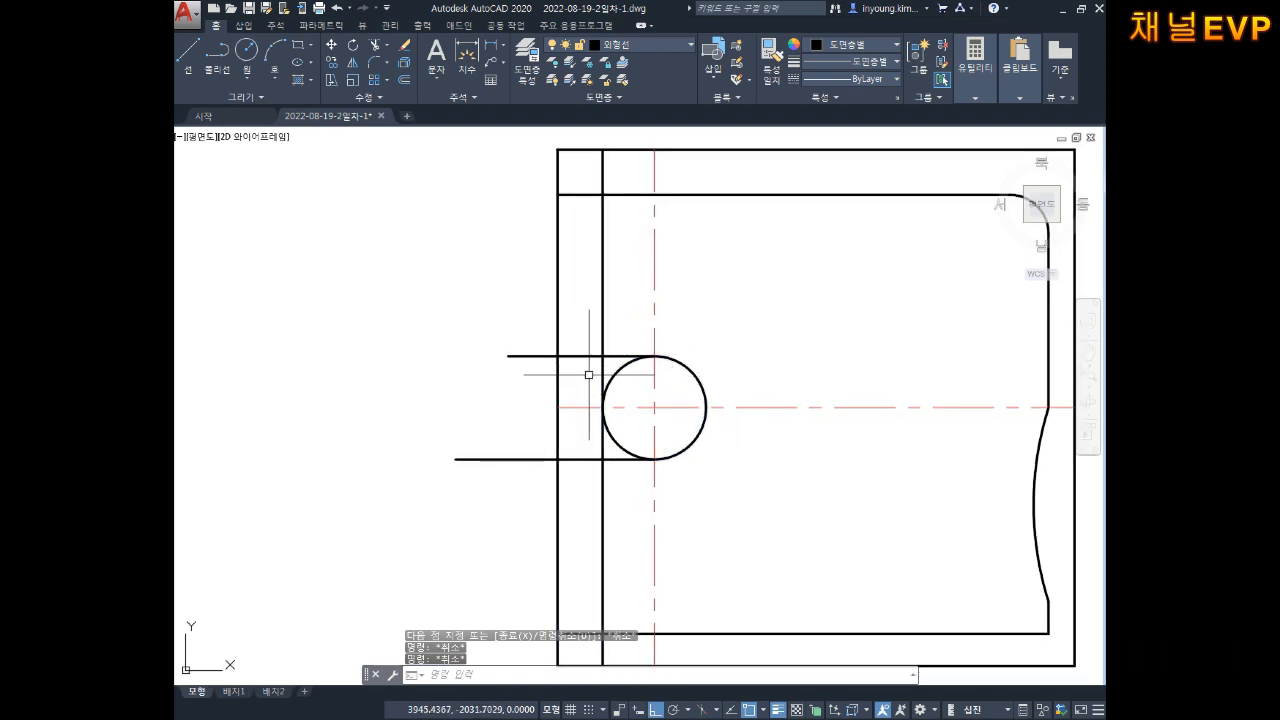
Trim the slot lines left of the inner left line, the inner left line between them, and the circle's left half.
scroll(600, 380, up, 2)
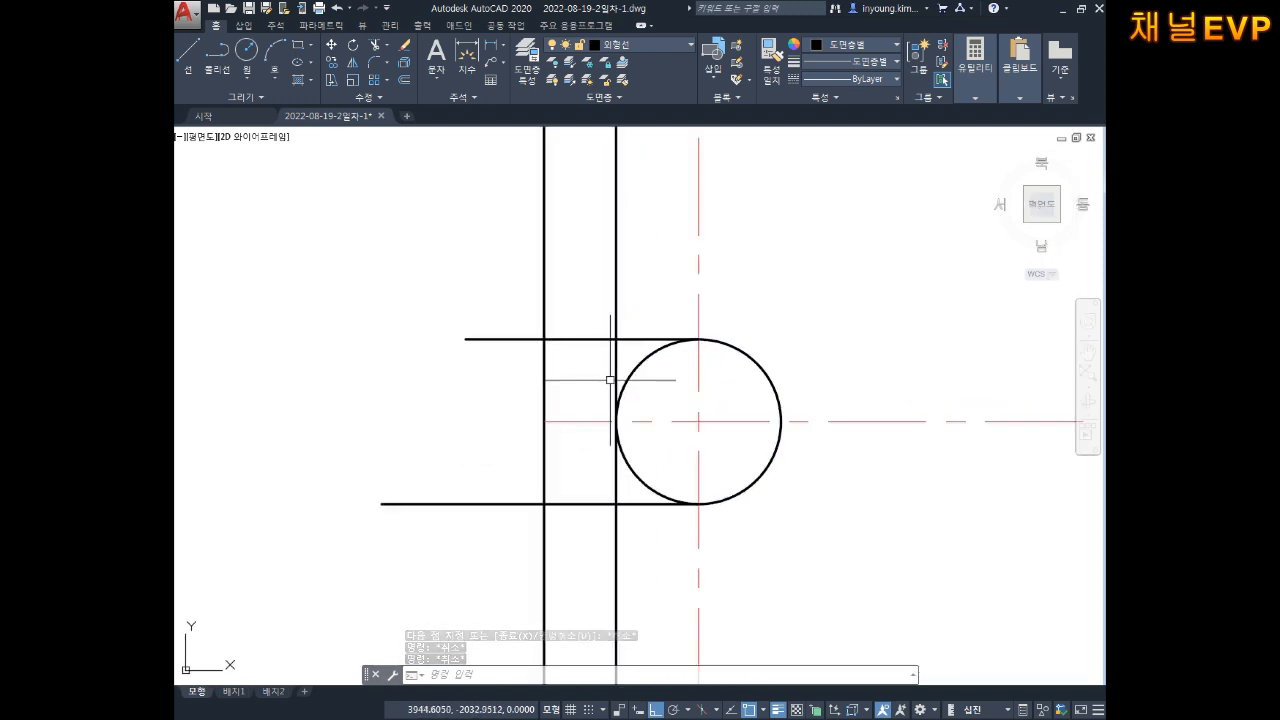
text(tr)
key(Return)
click(500, 339)
click(497, 472)
click(490, 518)
click(590, 307)
click(580, 356)
click(583, 528)
click(579, 494)
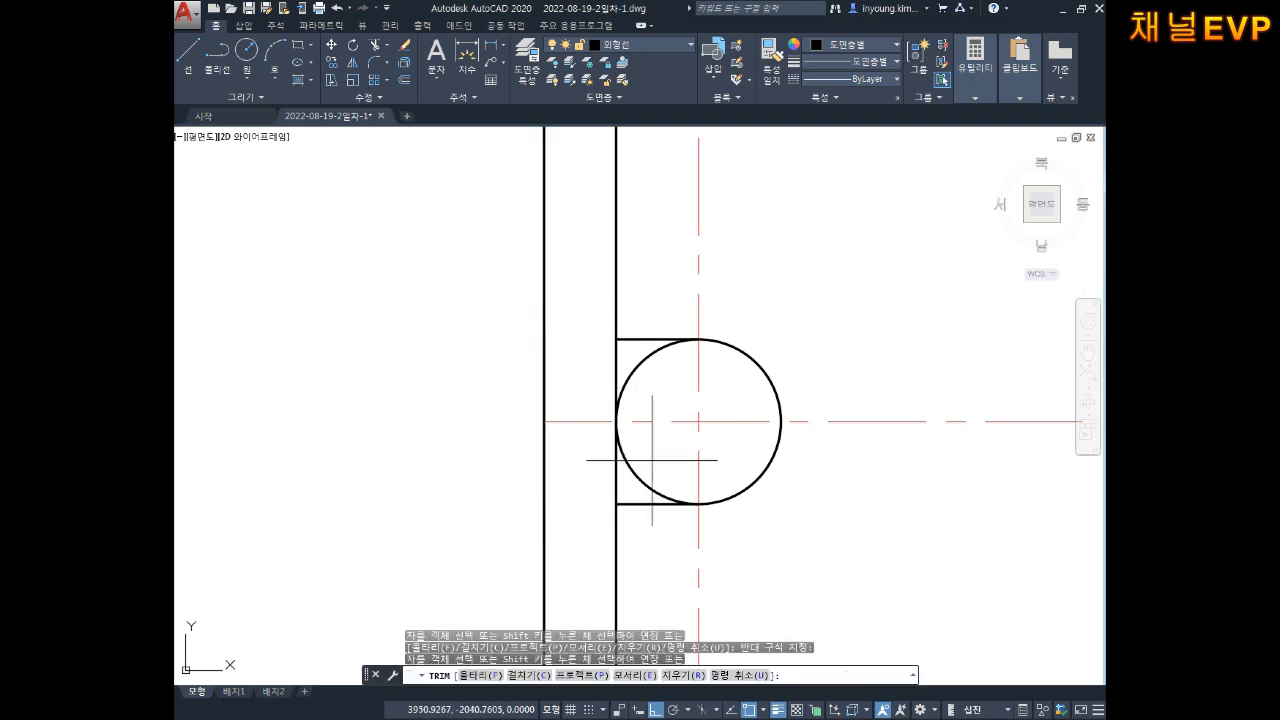
key(Escape)
scroll(641, 380, down, 4)
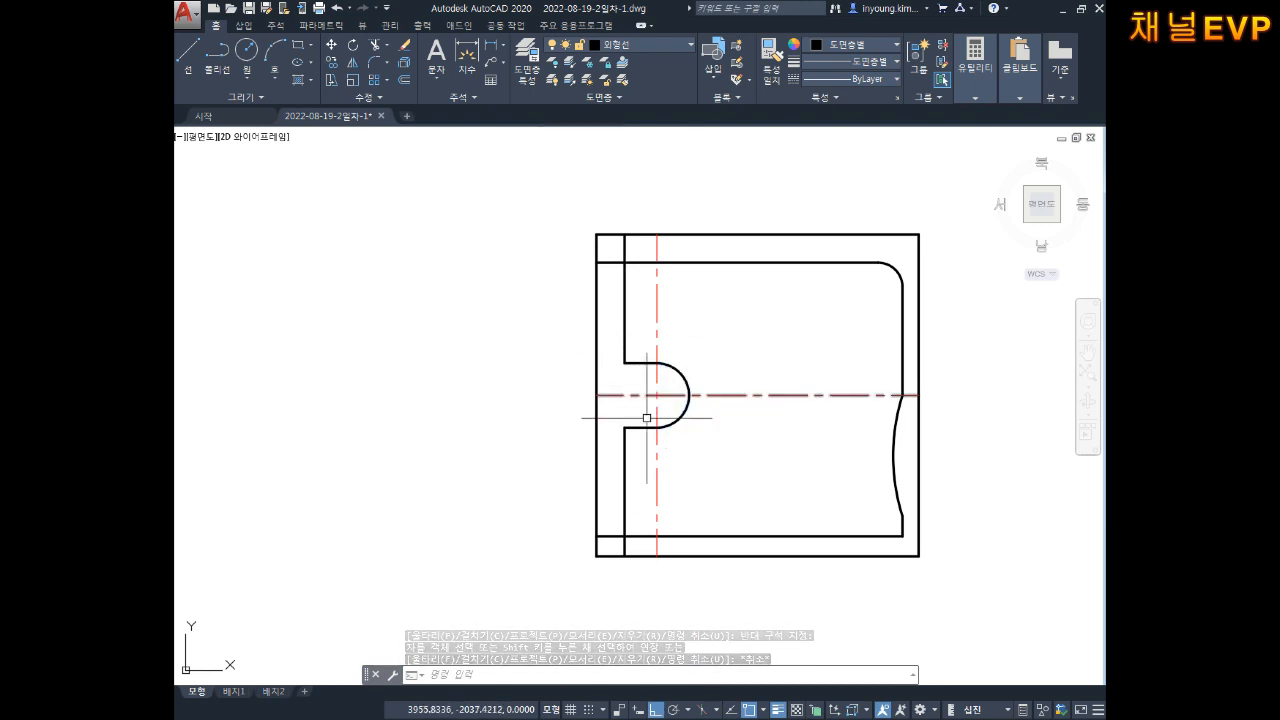
key(Escape)
Offset the inner left line below the slot by 6 toward the inside of the plate.
scroll(650, 410, up, 3)
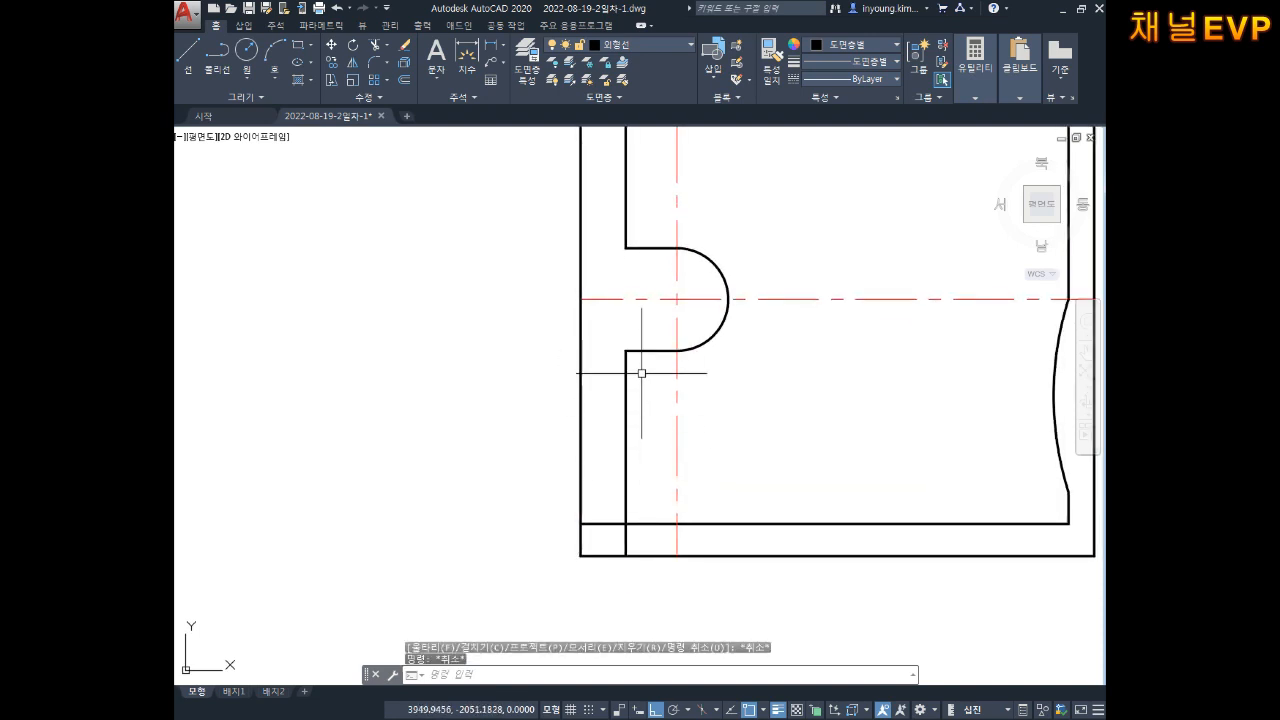
mouse_move(675, 427)
middle_down()
mouse_move(667, 410)
mouse_move(716, 405)
middle_up()
key(Escape)
key(Escape)
text(o)
key(Return)
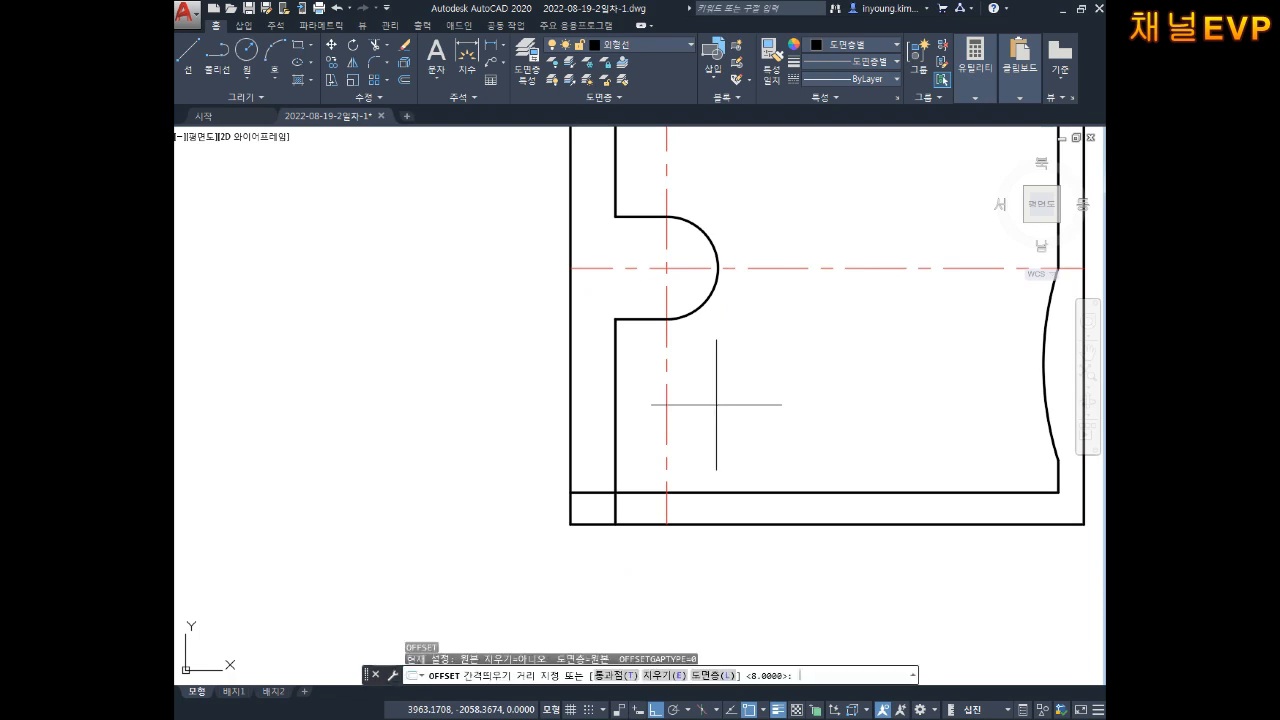
text(6)
key(Return)
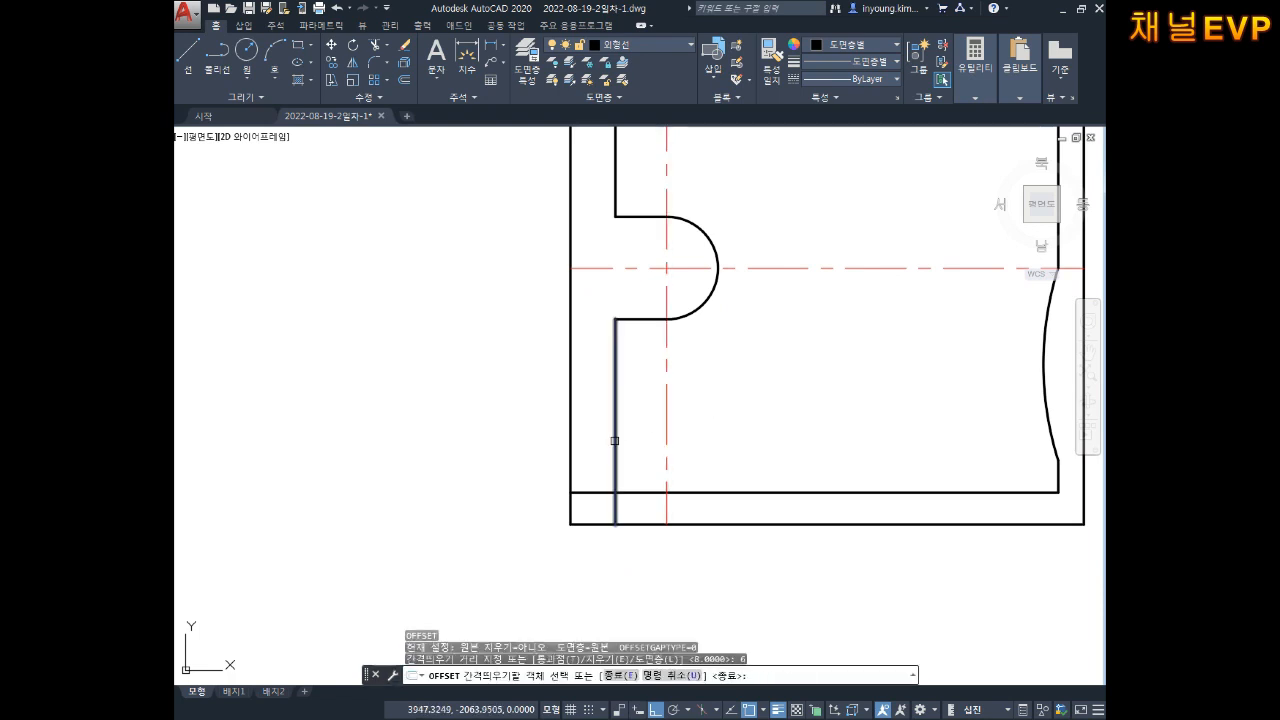
click(615, 445)
click(643, 437)
key(Escape)
key(Escape)
Draw small marker circles at the slot's lower corner and where the 6 offset line crosses the lower inner line.
scroll(651, 379, up, 2)
mouse_move(659, 368)
middle_down()
mouse_move(651, 380)
mouse_move(631, 318)
mouse_move(620, 333)
middle_up()
scroll(631, 318, down, 1)
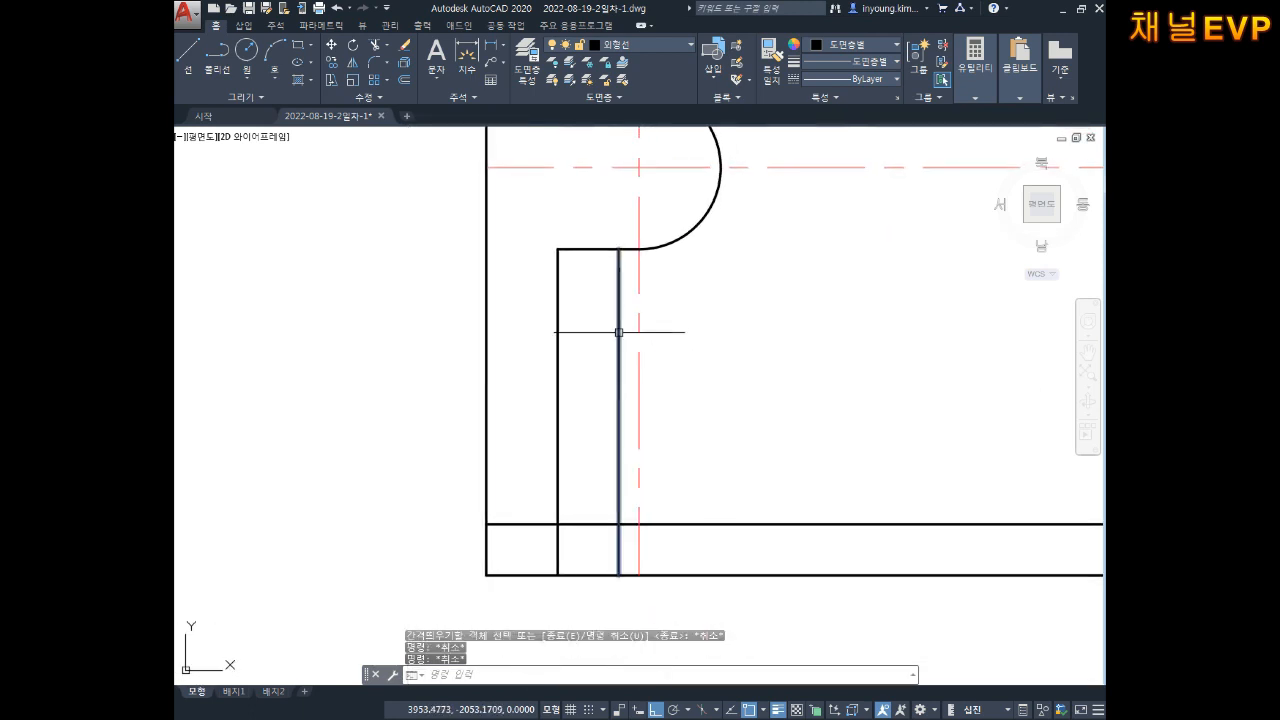
text(c)
key(Return)
click(557, 249)
click(557, 231)
key(Return)
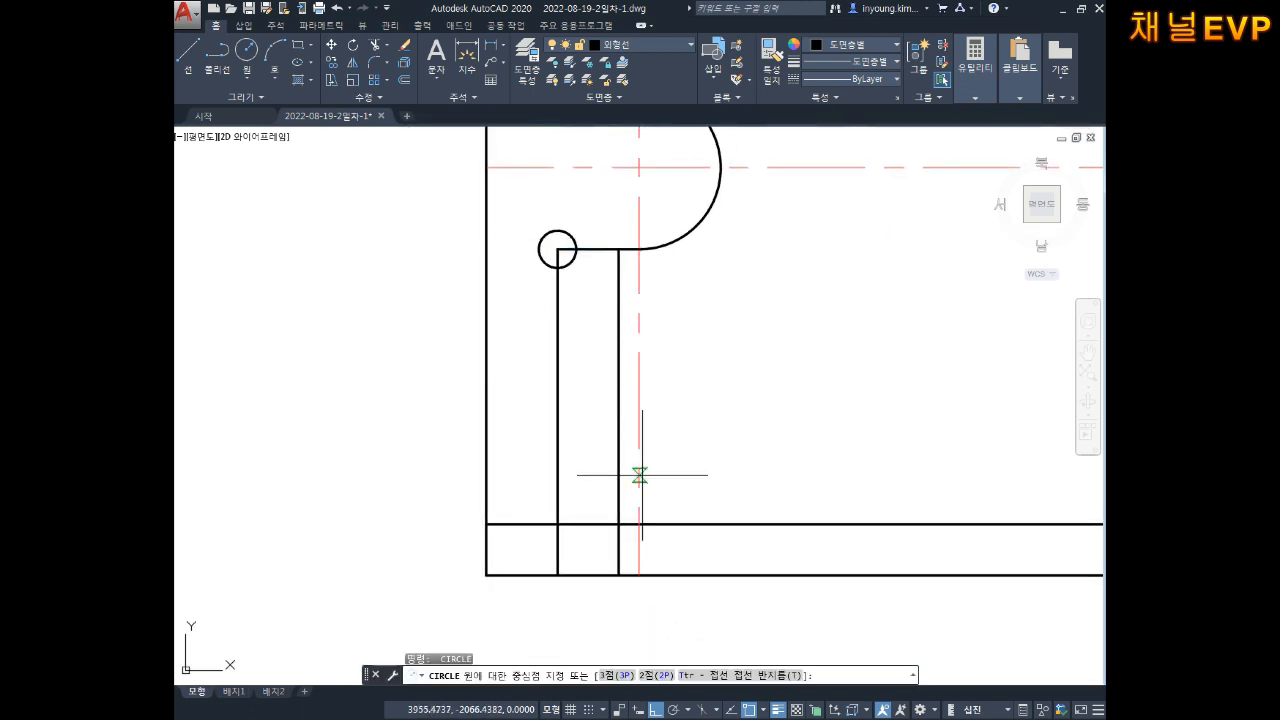
click(619, 524)
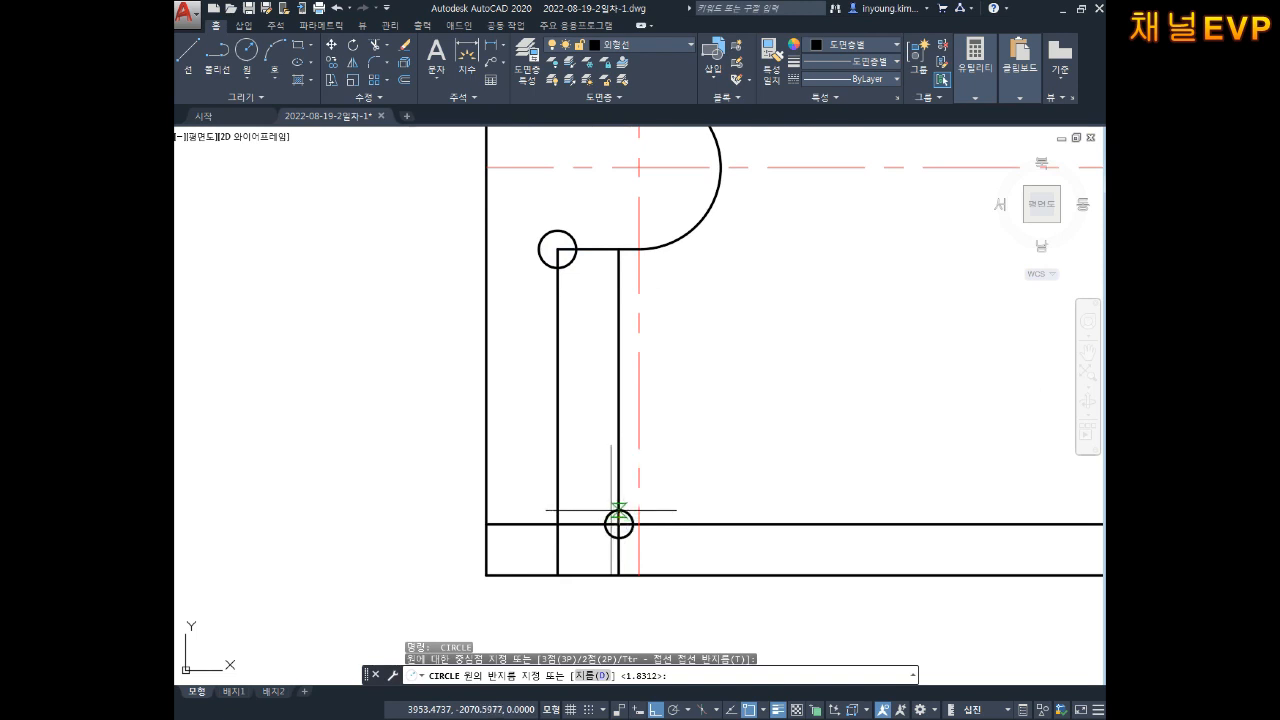
click(604, 504)
key(Escape)
key(Escape)
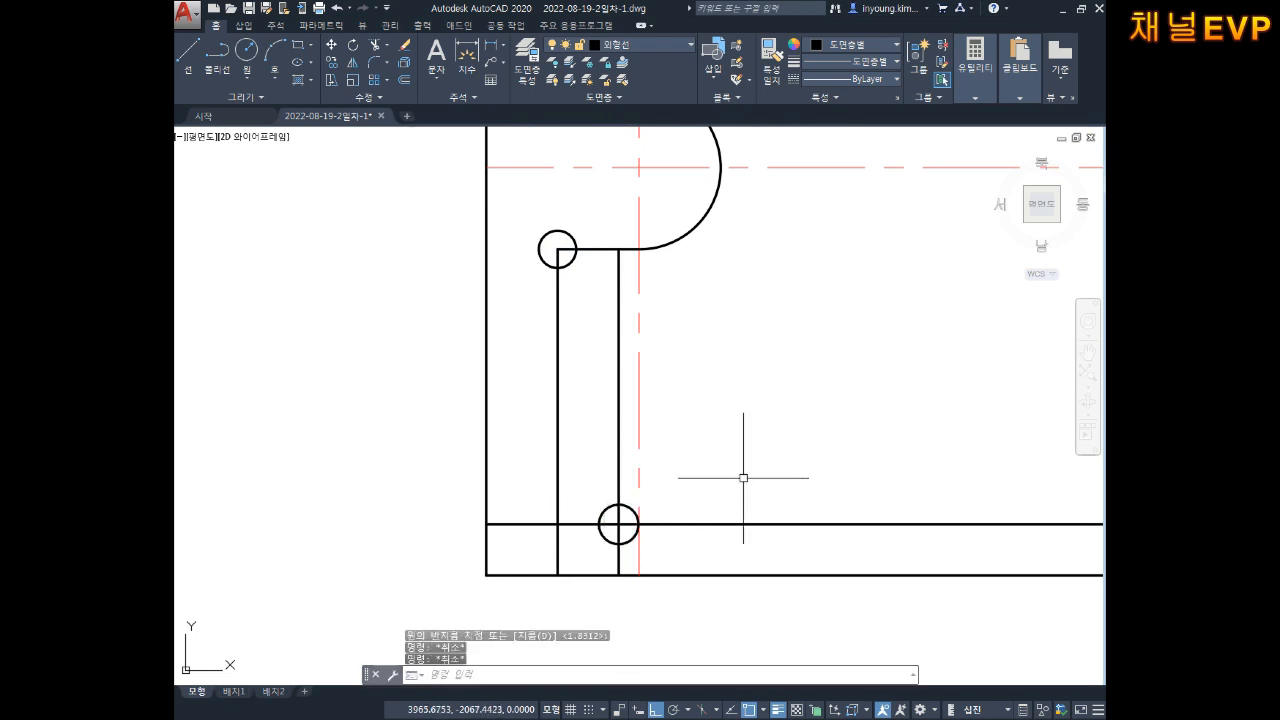
key(Escape)
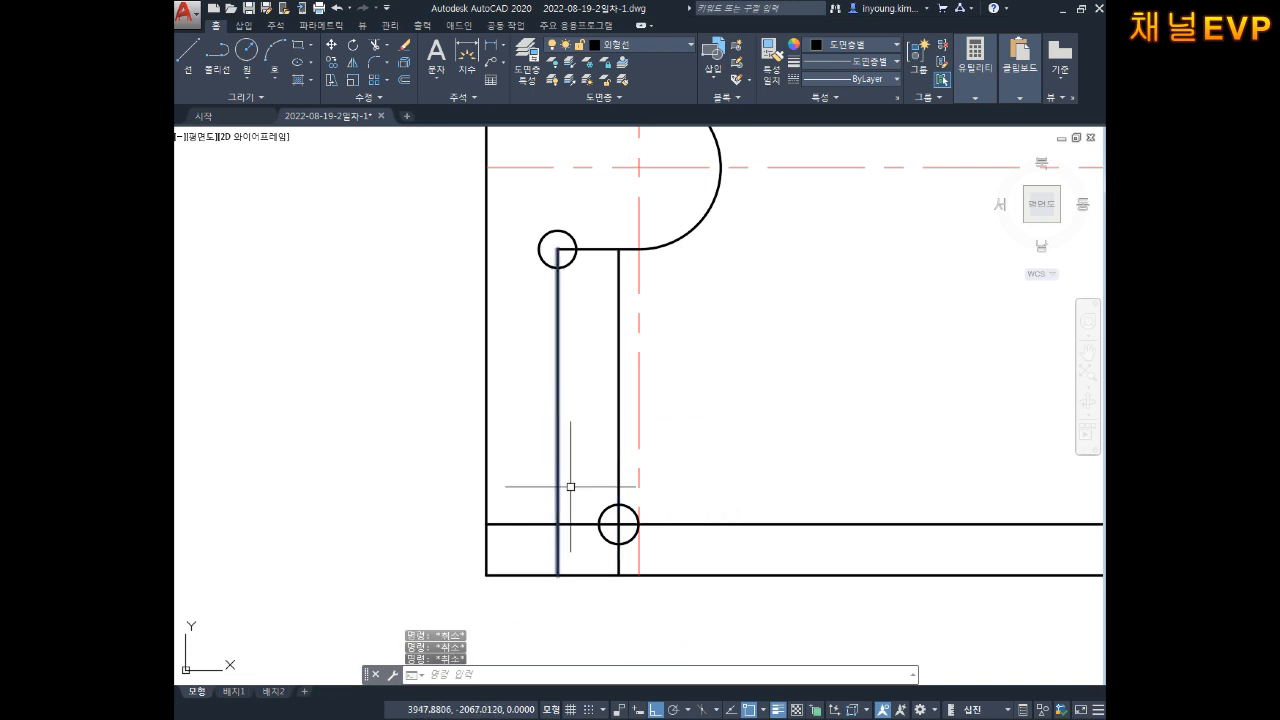
Delete the two small marker circles.
click(599, 513)
key(Delete)
click(541, 258)
key(Delete)
Draw a radius 100 arc from the slot's lower left corner to where the 6 offset line crosses the lower inner line.
text(a)
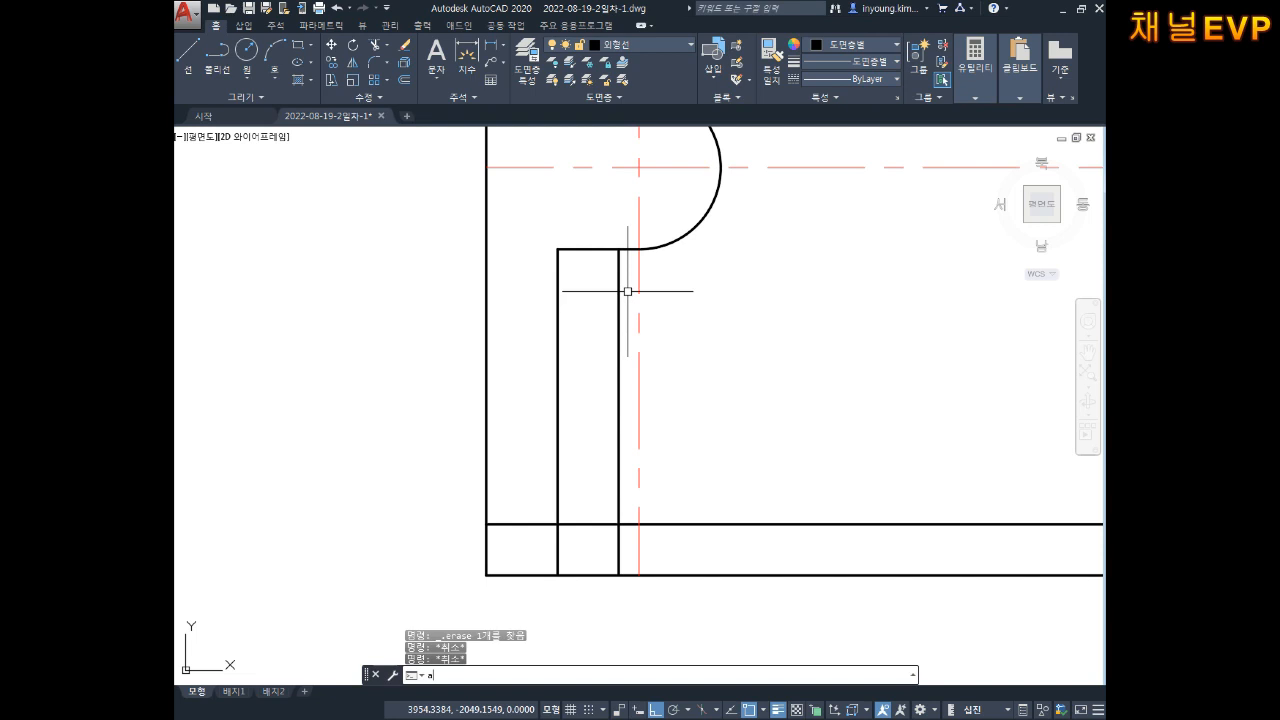
key(Return)
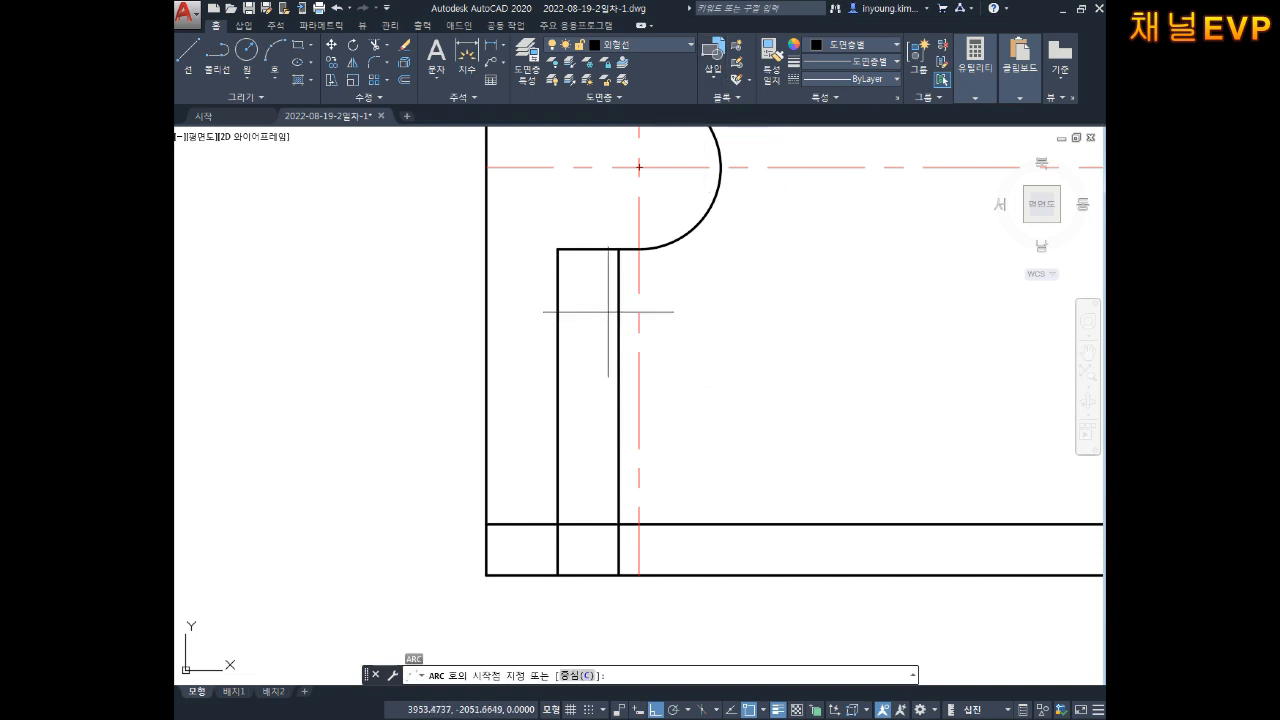
click(557, 249)
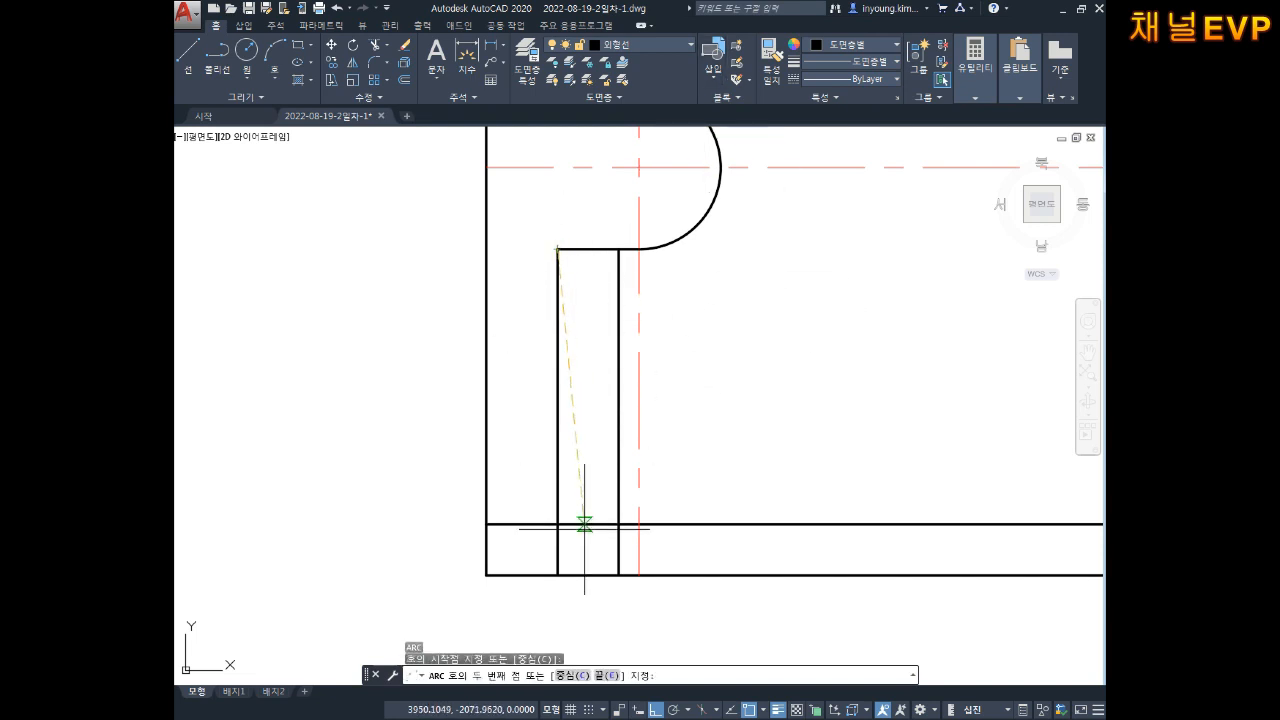
text(e)
key(Return)
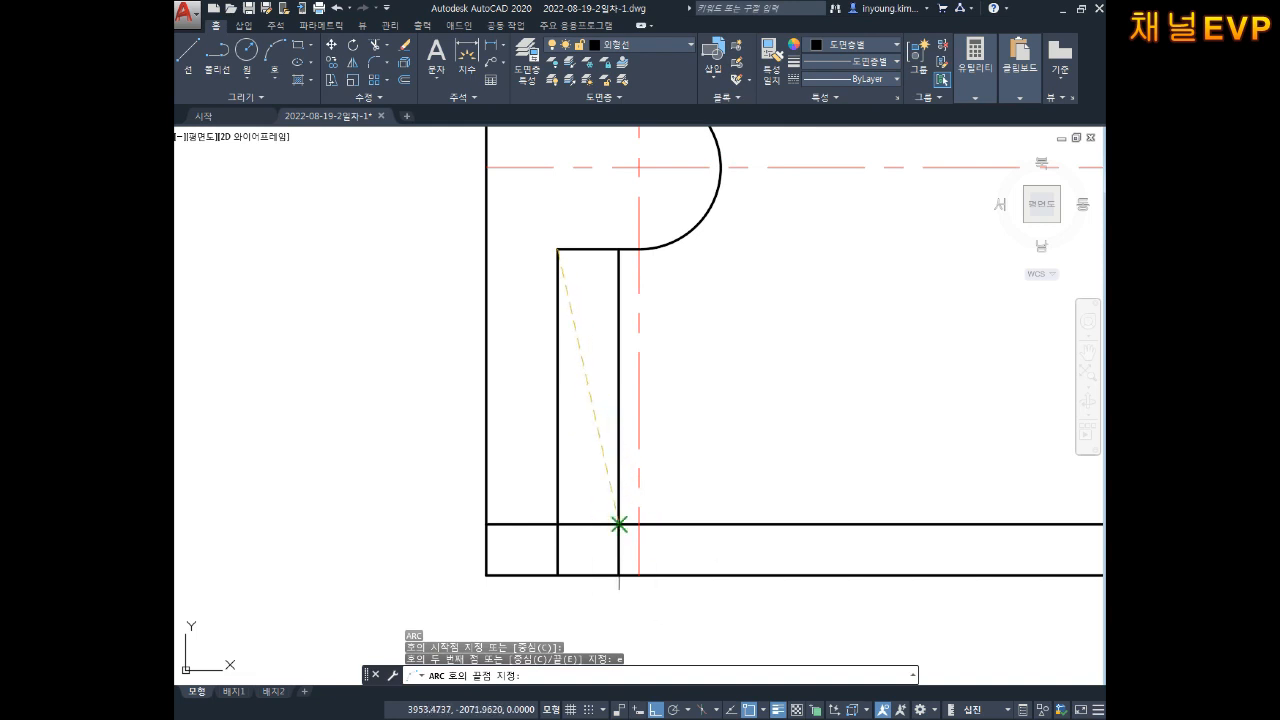
click(618, 524)
text(r)
key(Return)
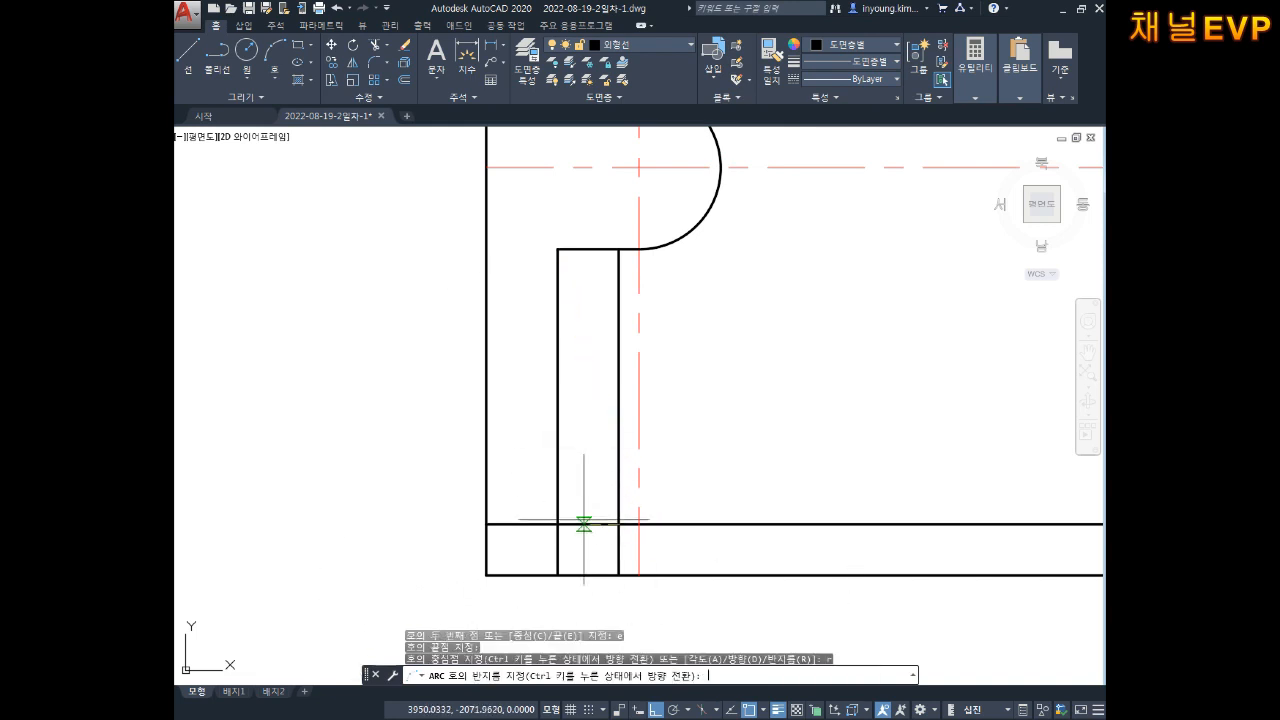
text(100)
key(Return)
key(Escape)
key(Escape)
key(Escape)
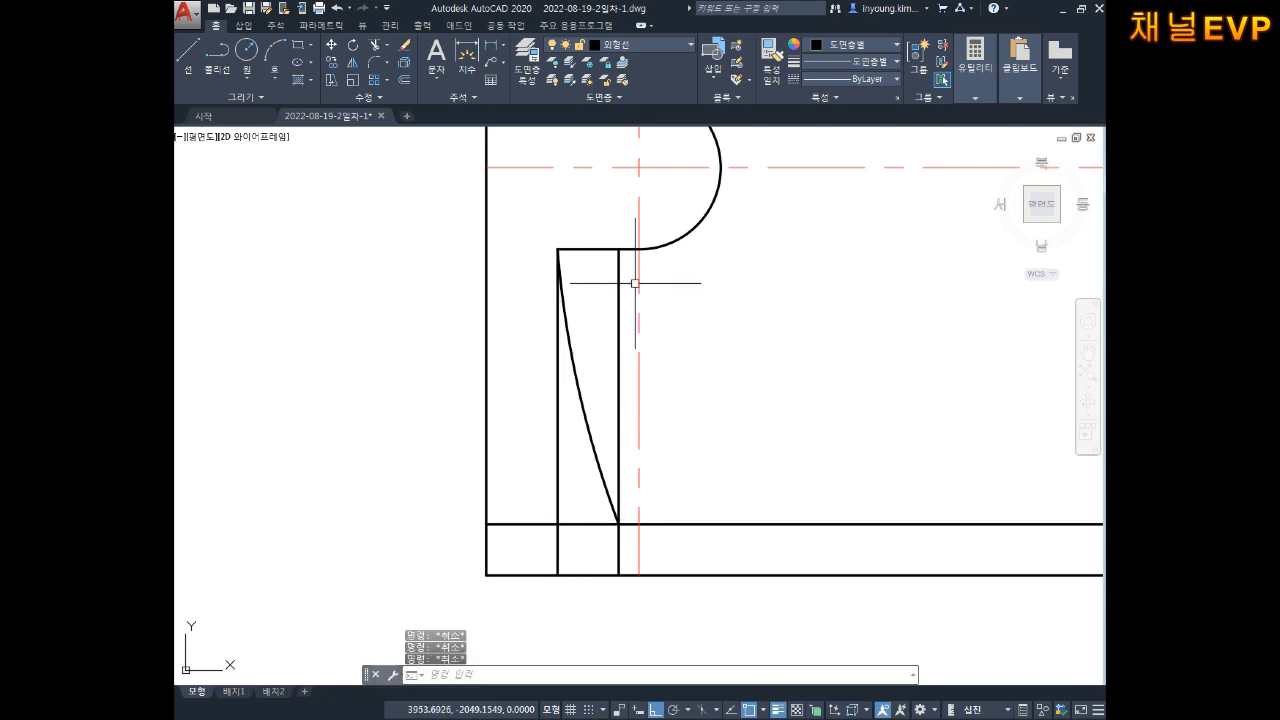
Trim the lower inner line and the inner left line at their crossing, and the 6 offset line above the lower inner line.
scroll(623, 326, down, 2)
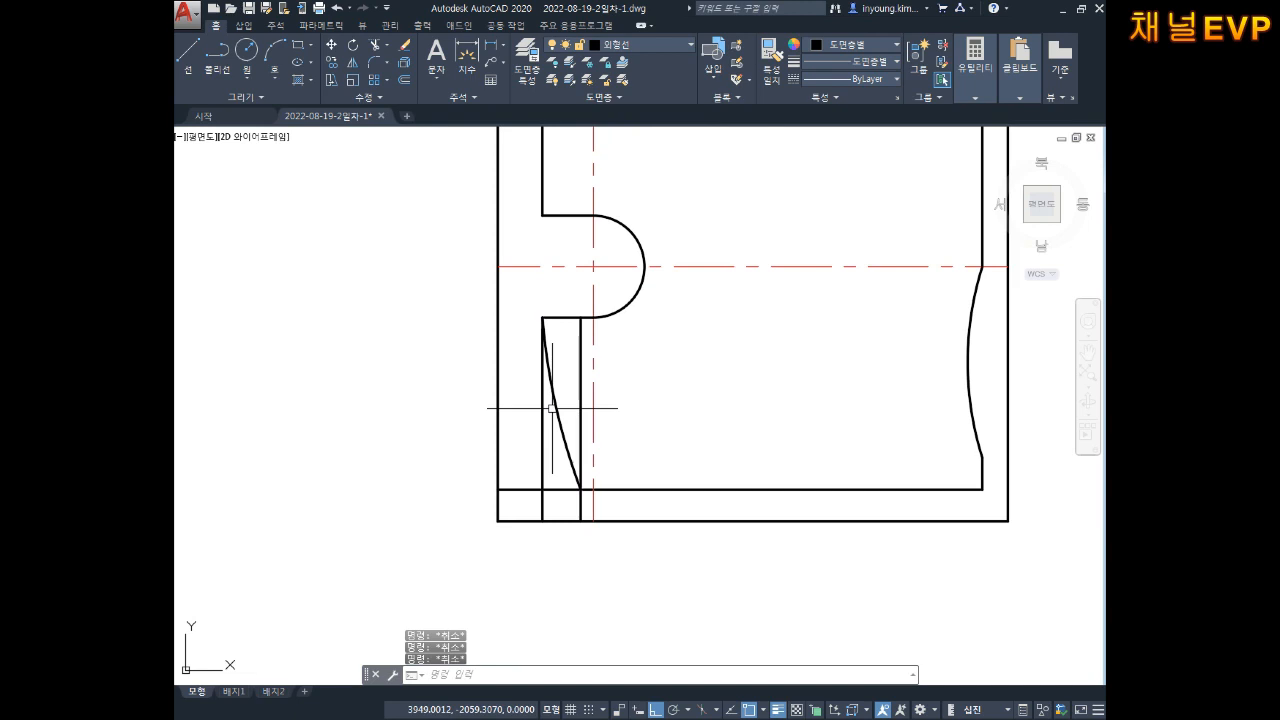
text(tr)
key(space)
key(space)
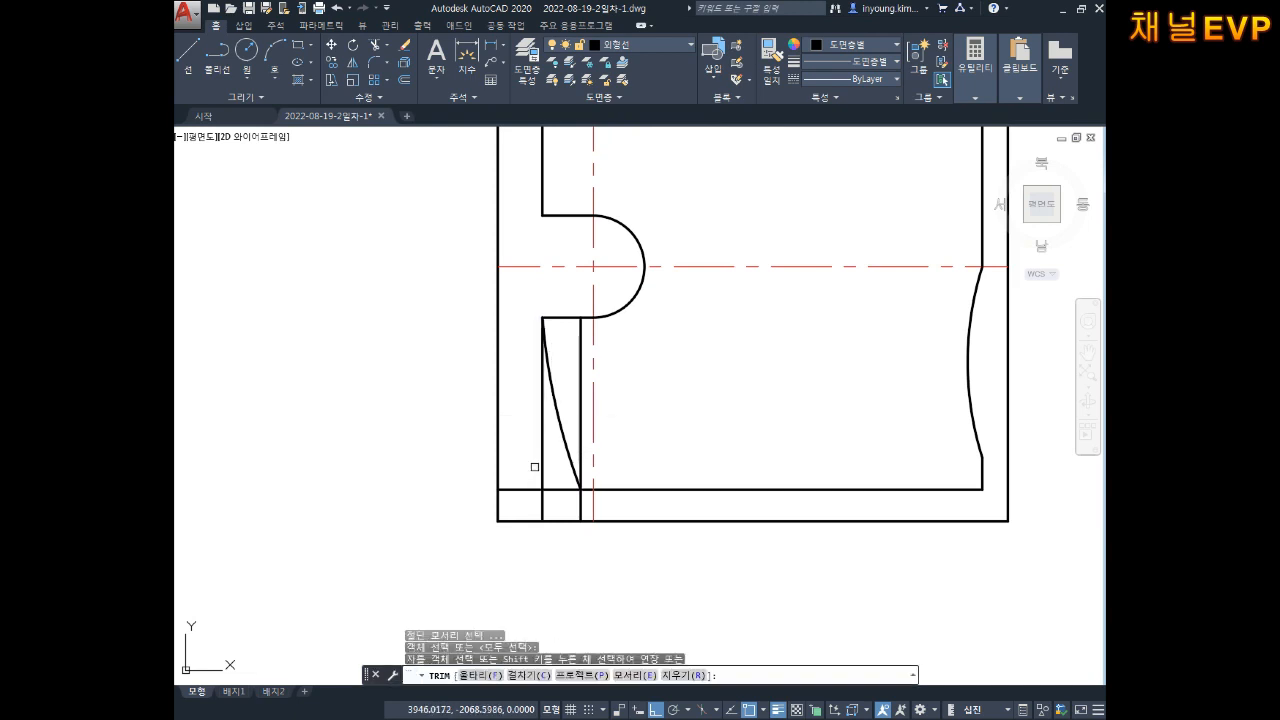
click(551, 473)
click(532, 497)
click(556, 476)
click(534, 496)
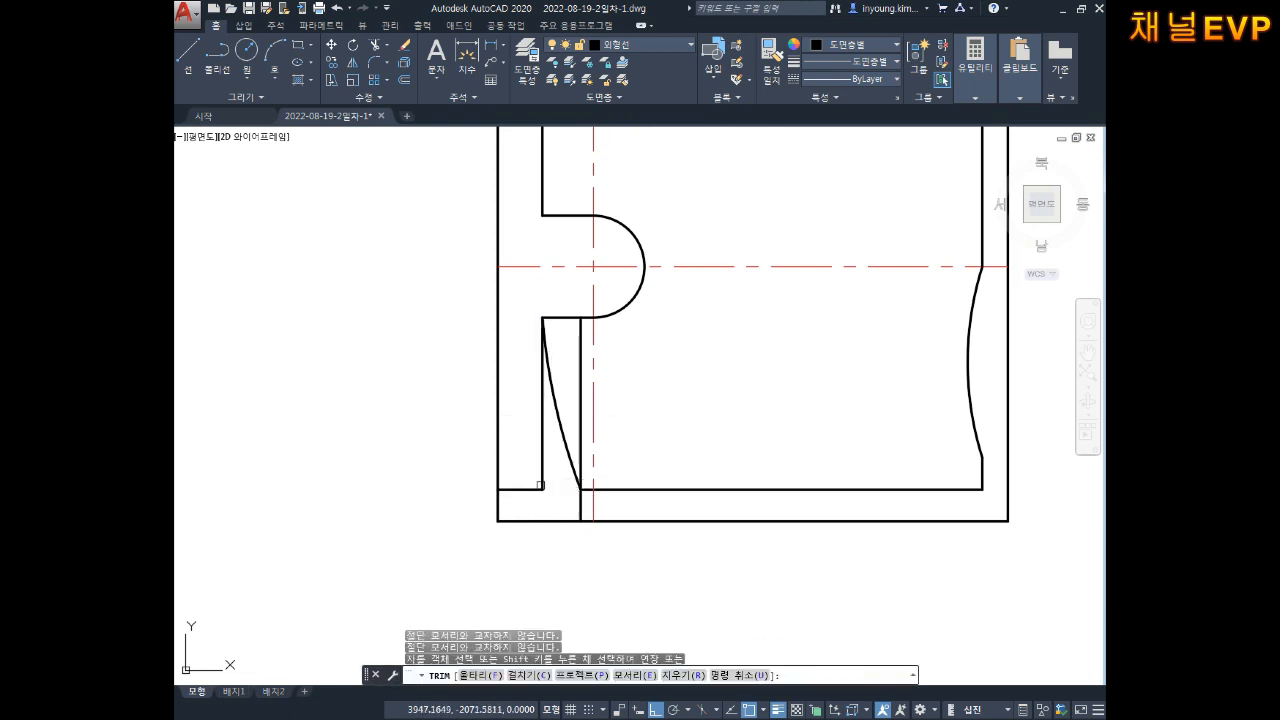
click(545, 485)
click(581, 398)
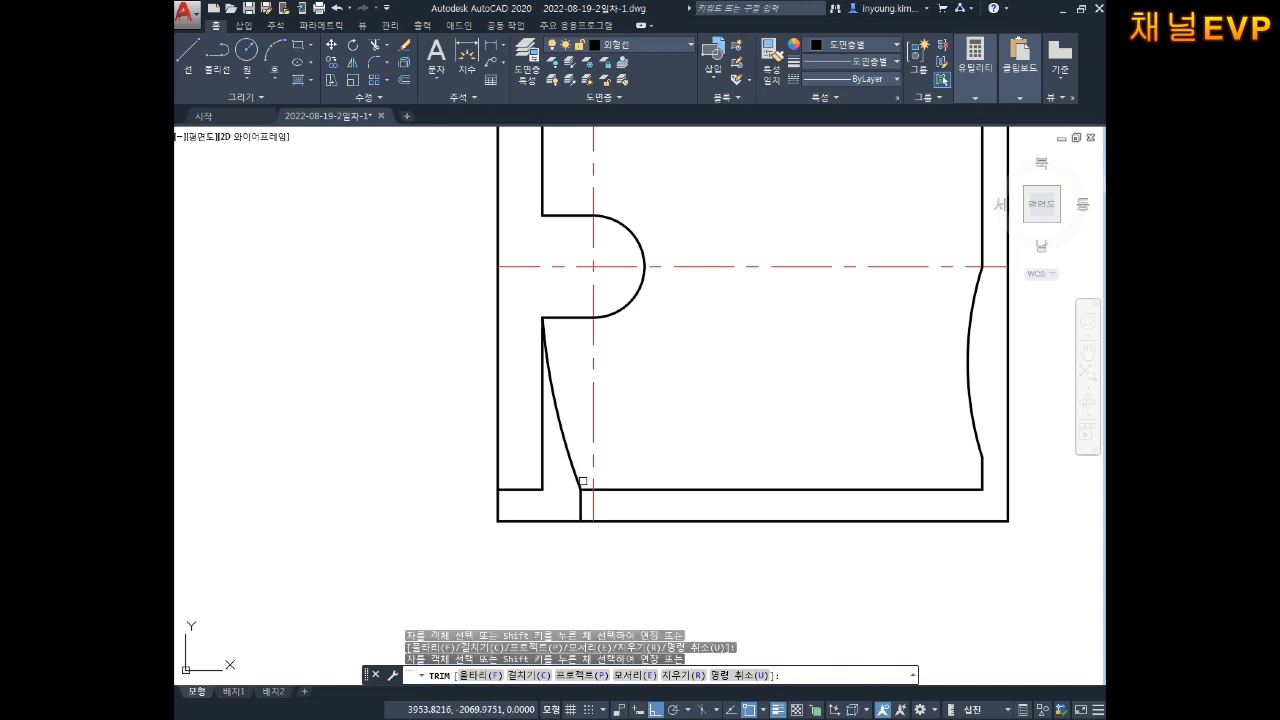
key(space)
Delete the leftover line pieces around the plate's lower left corner outside the R100 arc.
click(580, 505)
key(Delete)
click(549, 466)
click(532, 493)
key(Delete)
middle_drag(612, 307, 612, 367)
key(Escape)
scroll(612, 367, down, 4)
scroll(588, 439, up, 2)
middle_drag(588, 439, 574, 457)
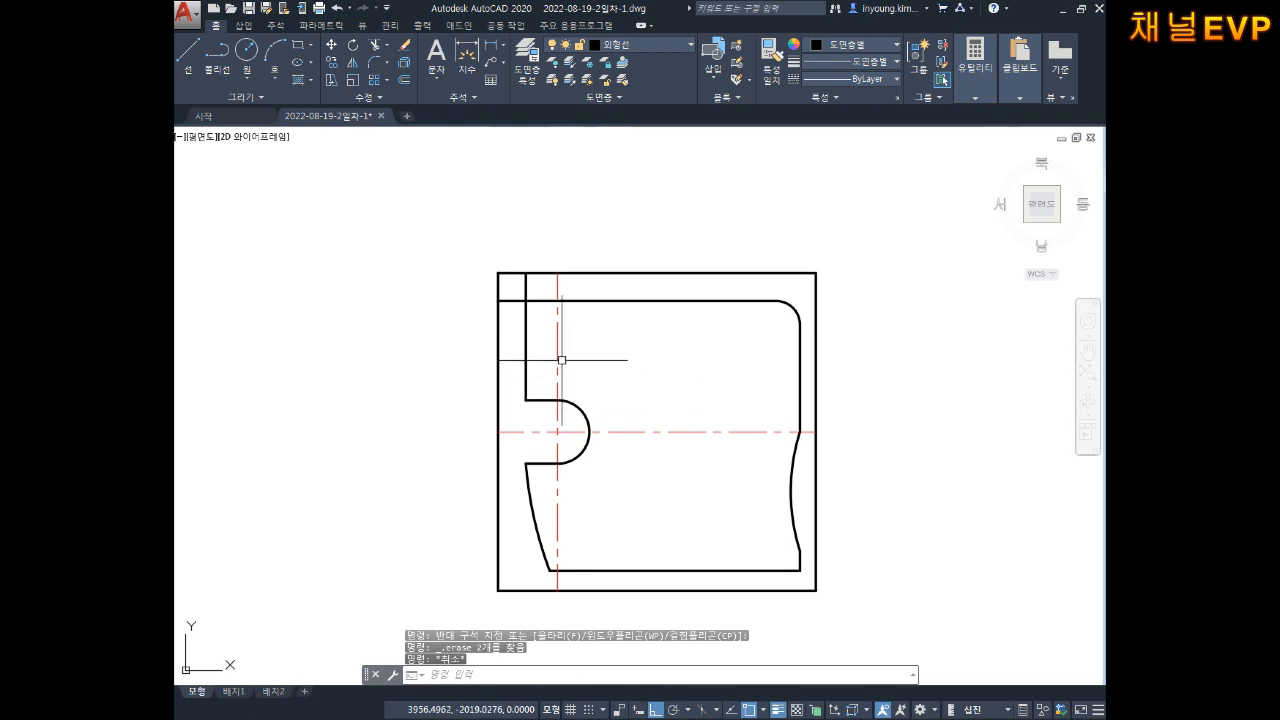
middle_drag(583, 380, 577, 366)
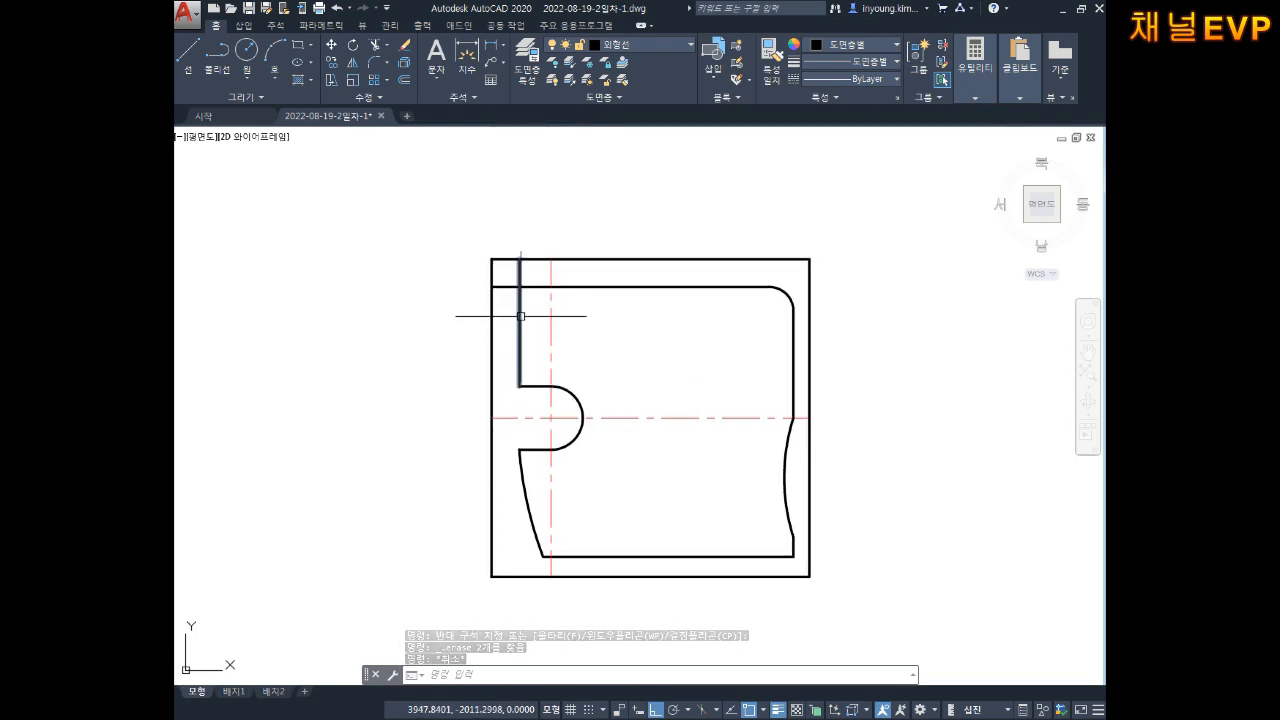
scroll(520, 316, up, 4)
middle_drag(526, 291, 532, 390)
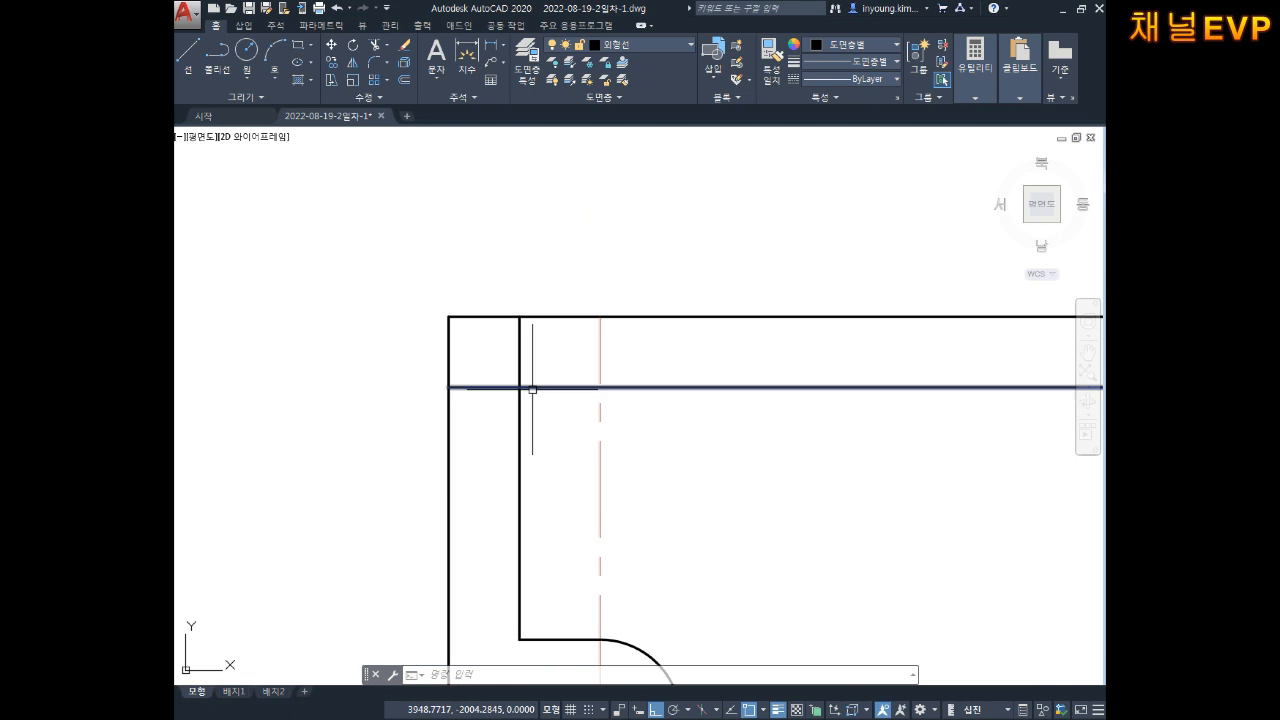
scroll(586, 460, down, 4)
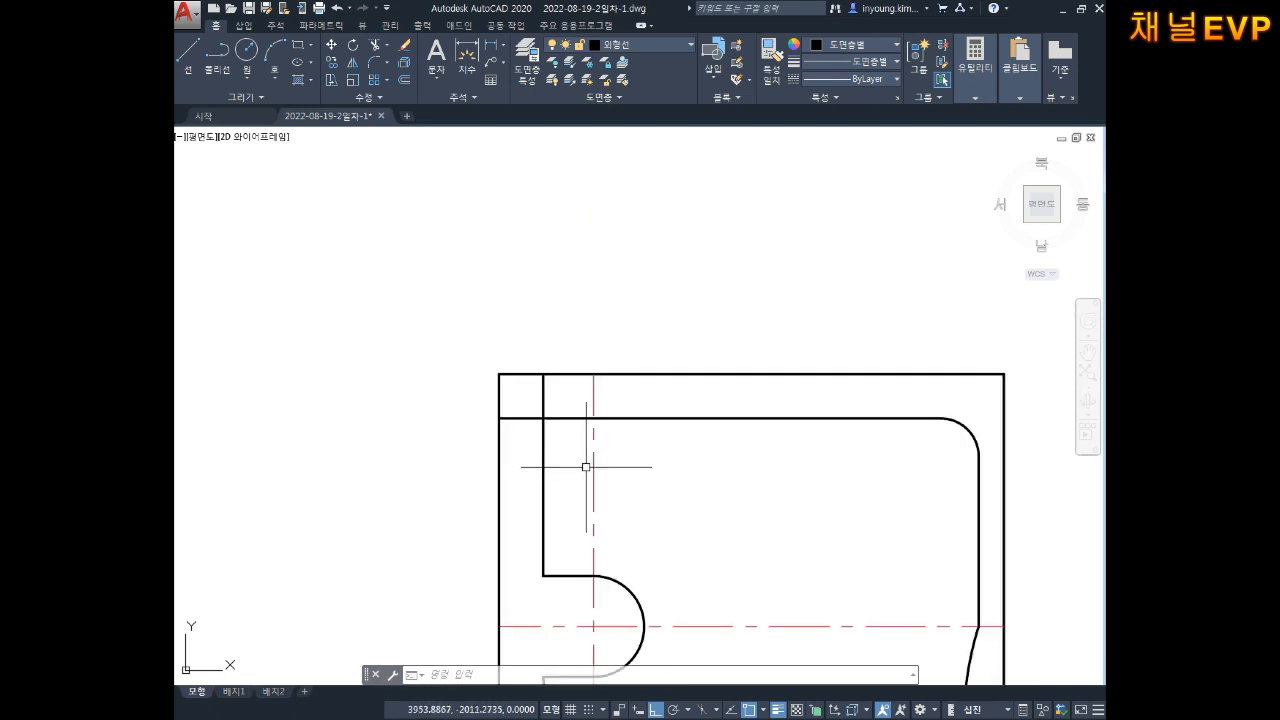
scroll(566, 365, up, 2)
middle_drag(566, 365, 574, 314)
scroll(630, 345, down, 2)
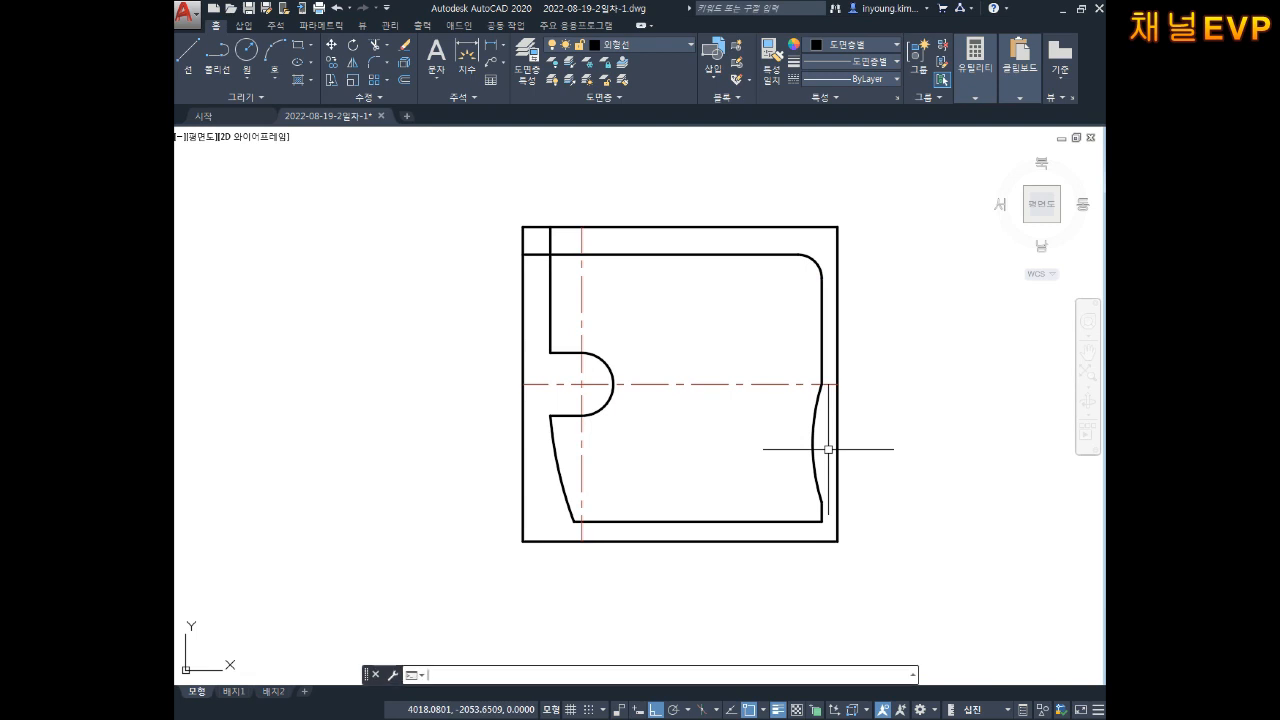
key(ctrl+shift+c)
key(Escape)
key(Escape)
key(Escape)
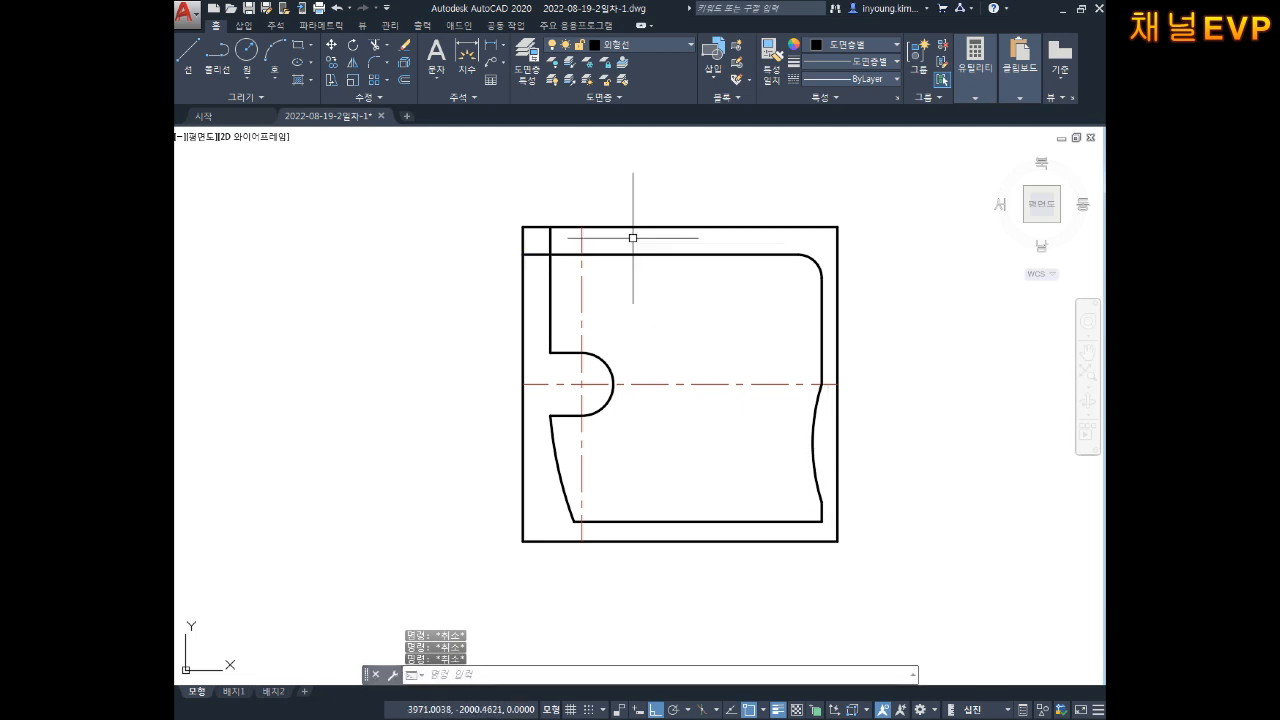
Offset the plate's left outer edge by 12 toward the inside.
scroll(600, 298, up, 2)
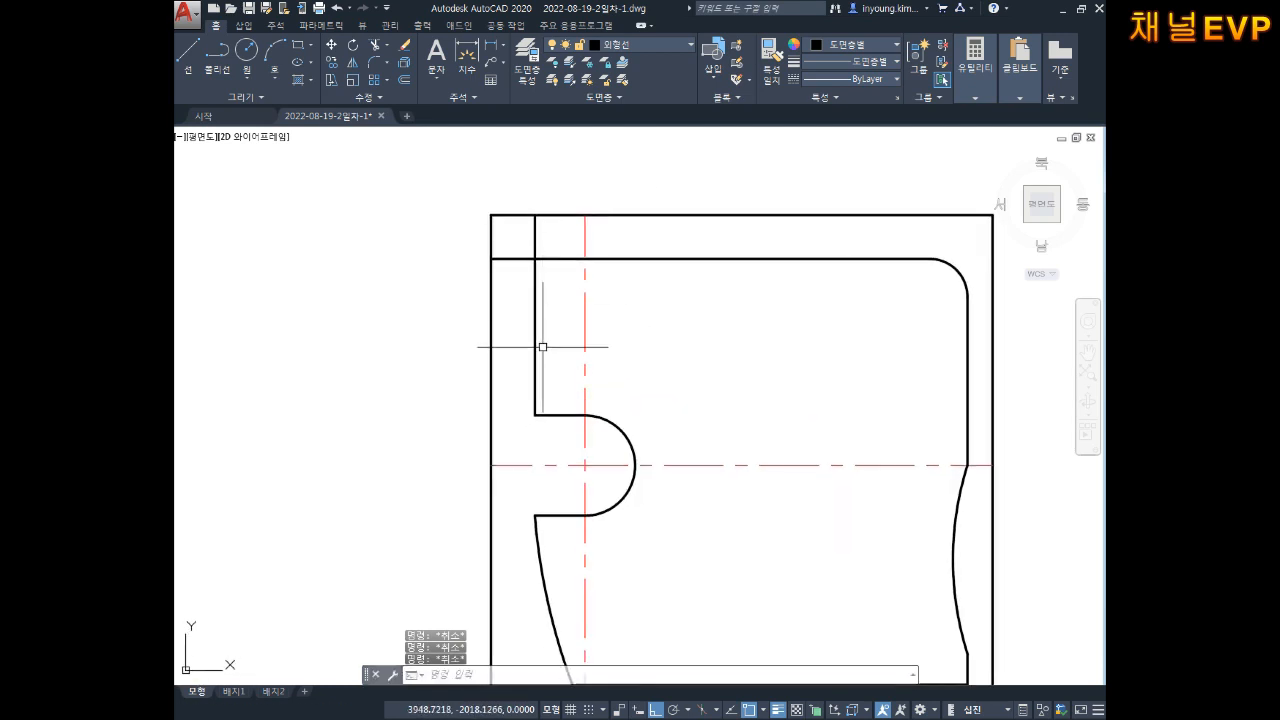
text(o)
key(Return)
text(12)
key(Return)
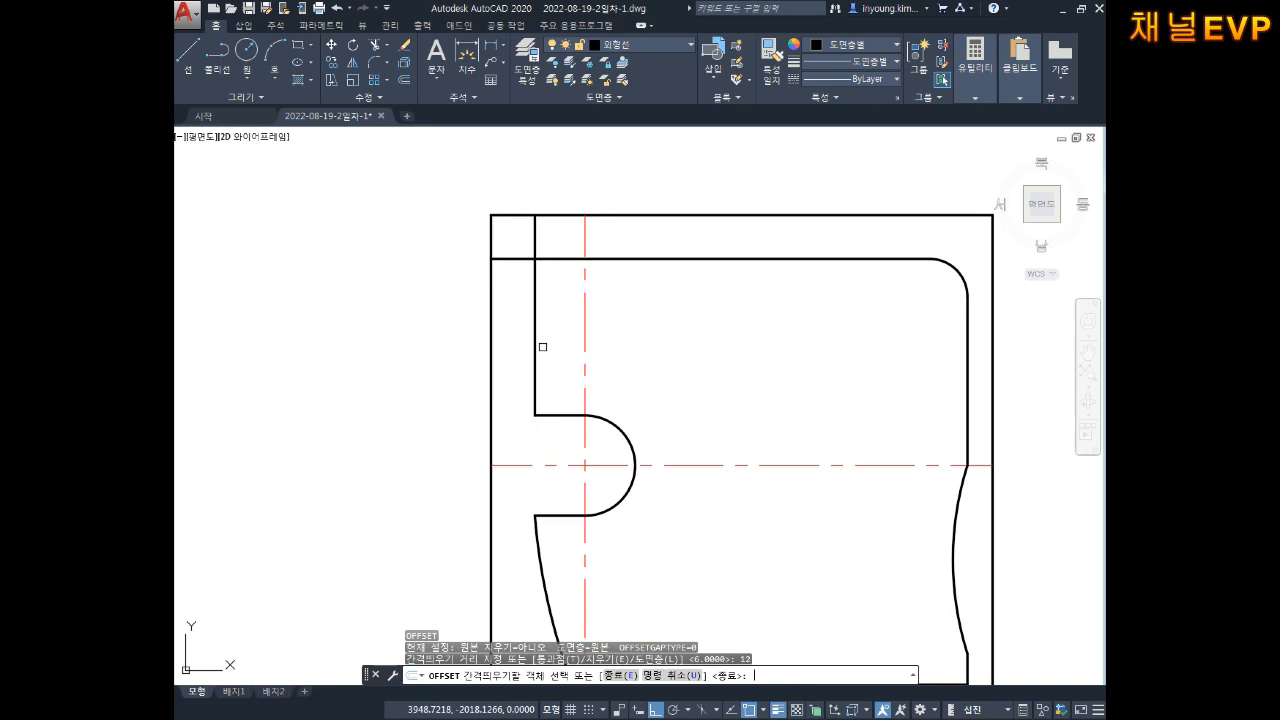
click(497, 316)
click(540, 300)
key(Escape)
key(Escape)
key(Escape)
middle_drag(551, 315, 551, 302)
key(Escape)
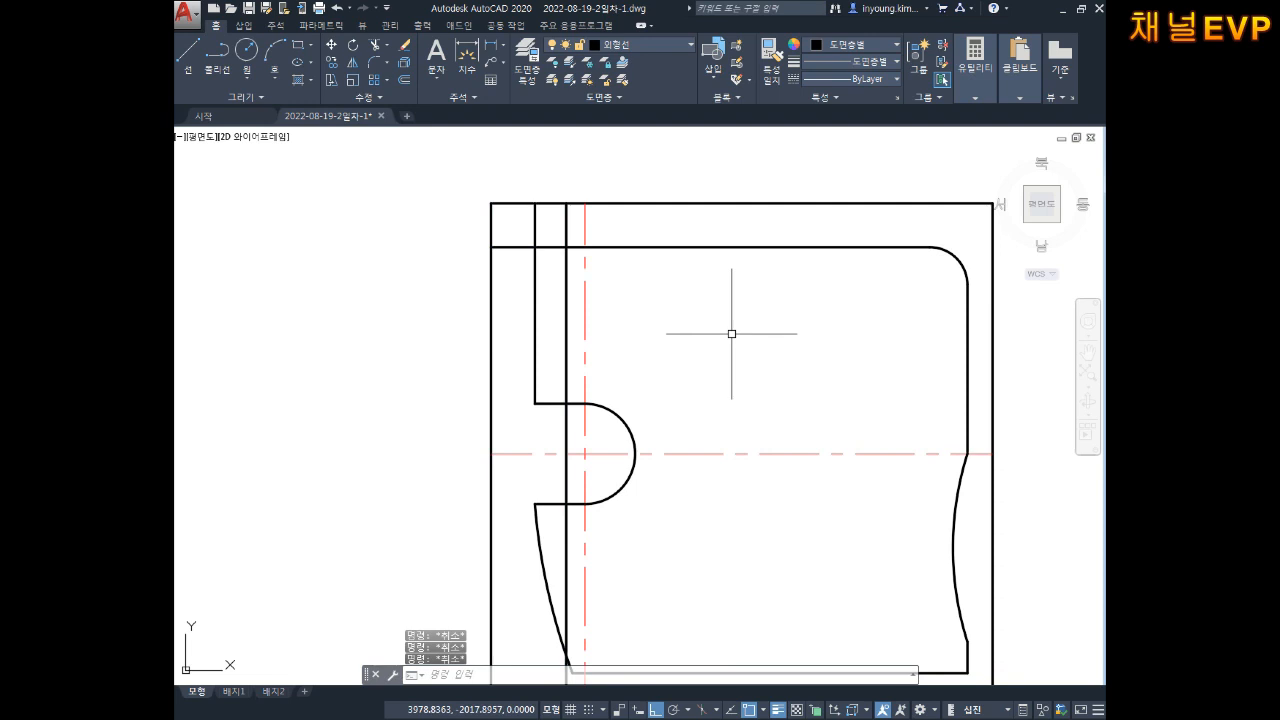
Offset the slot's upper line upward by 15.
key(Return)
text(15)
key(Return)
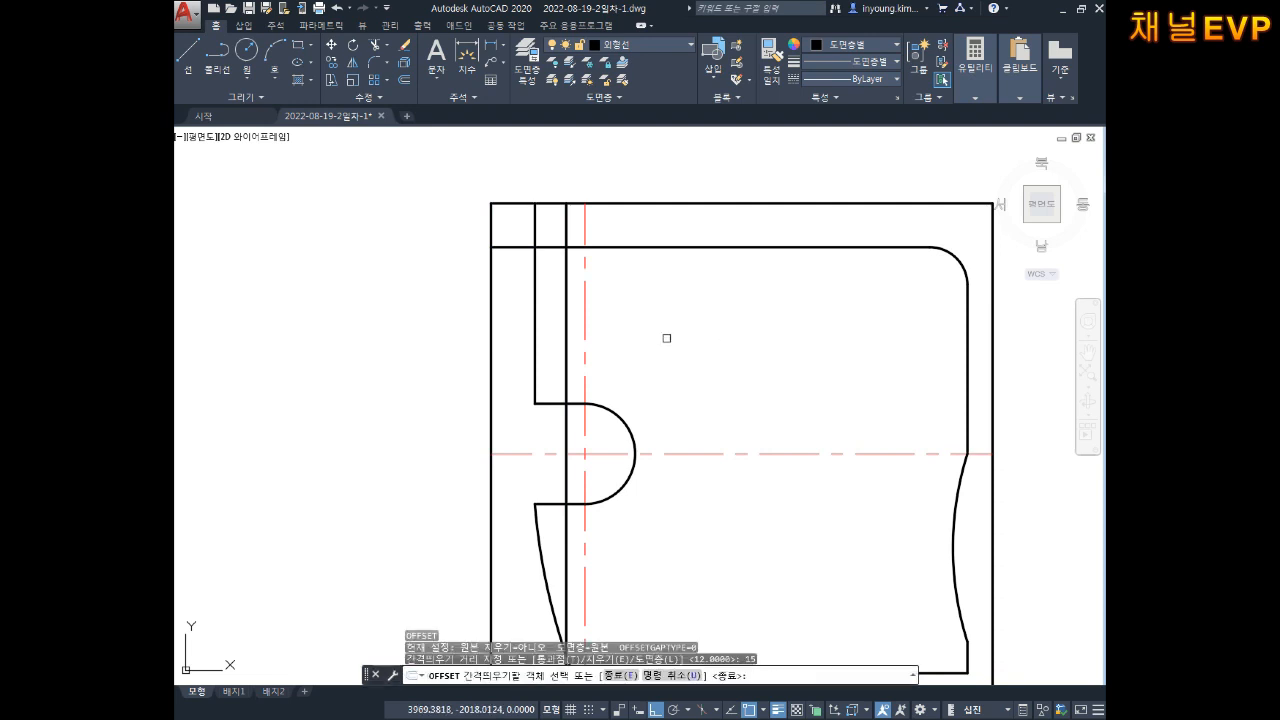
click(550, 404)
click(549, 318)
key(Escape)
scroll(549, 318, up, 2)
key(Escape)
key(Escape)
key(Escape)
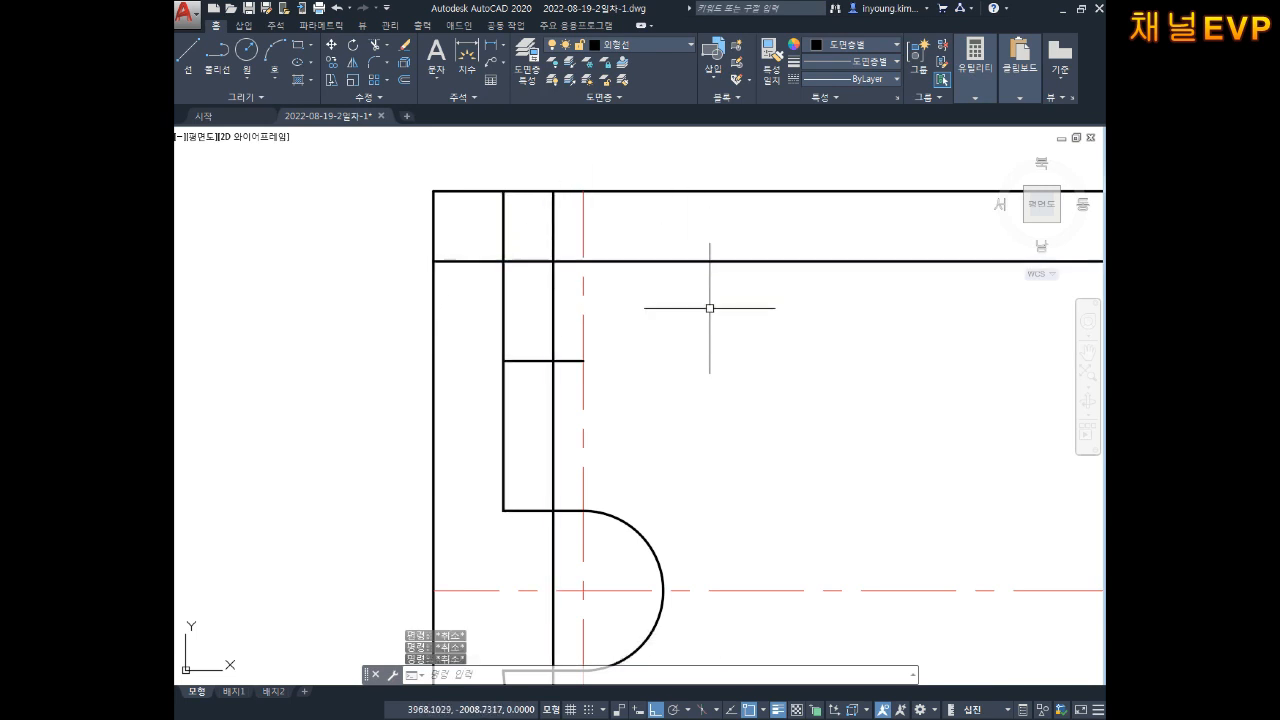
Draw a radius 20 arc from the 12 offset line's crossing with the upper inner line to the 15 offset line's left end.
text(a)
key(Return)
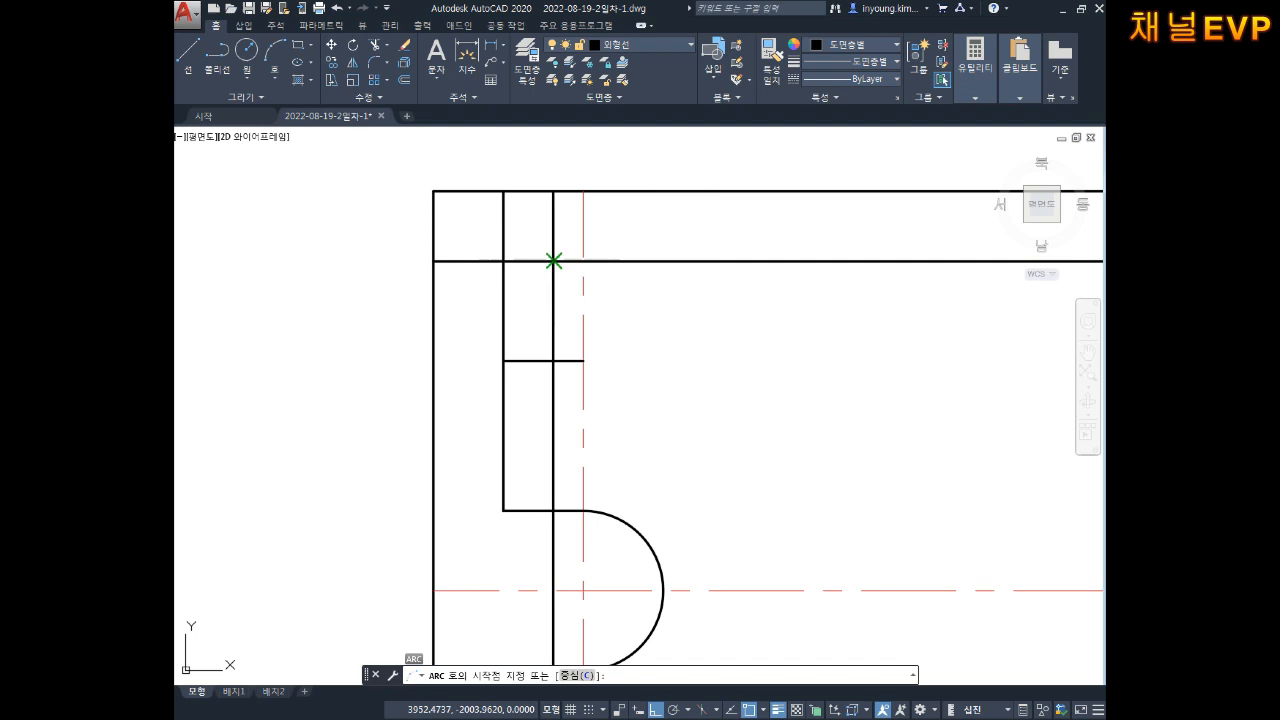
click(553, 261)
text(e)
key(Return)
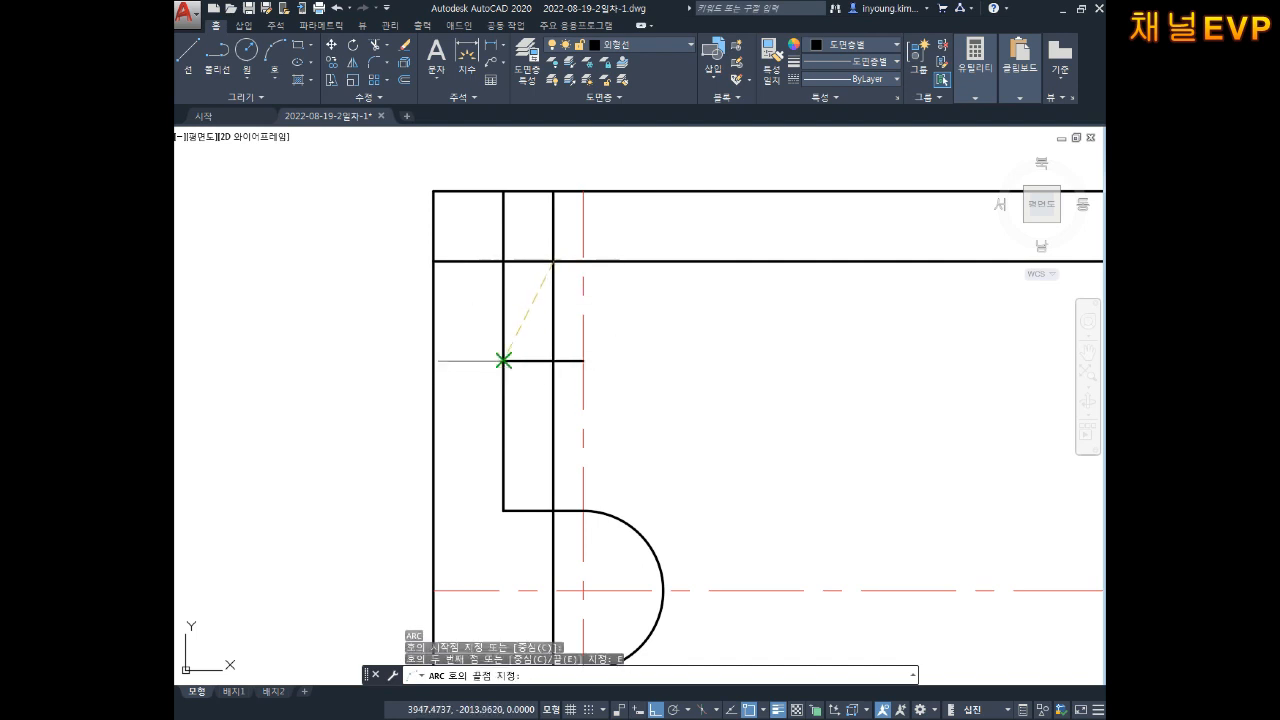
click(503, 360)
text(r)
key(Return)
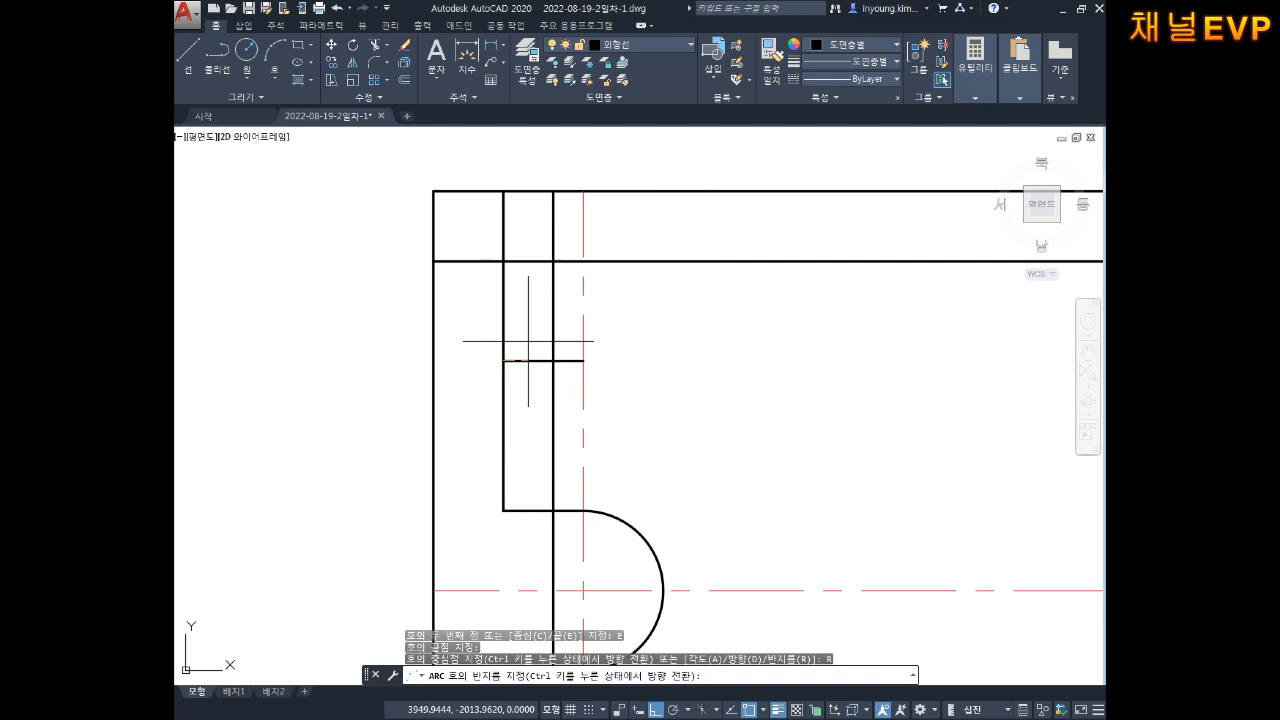
text(18)
key(Return)
key(Escape)
key(Escape)
key(Escape)
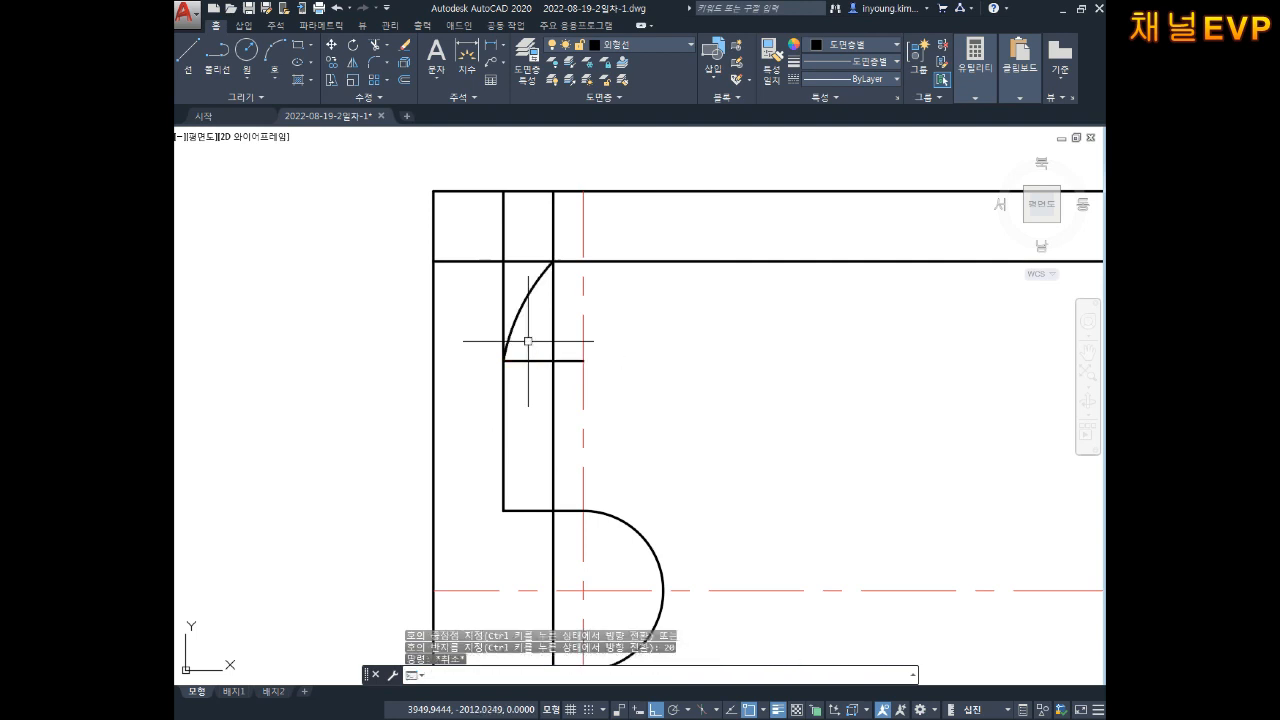
Delete the vertical construction line offset 12 from the plate's left edge.
scroll(552, 272, down, 2)
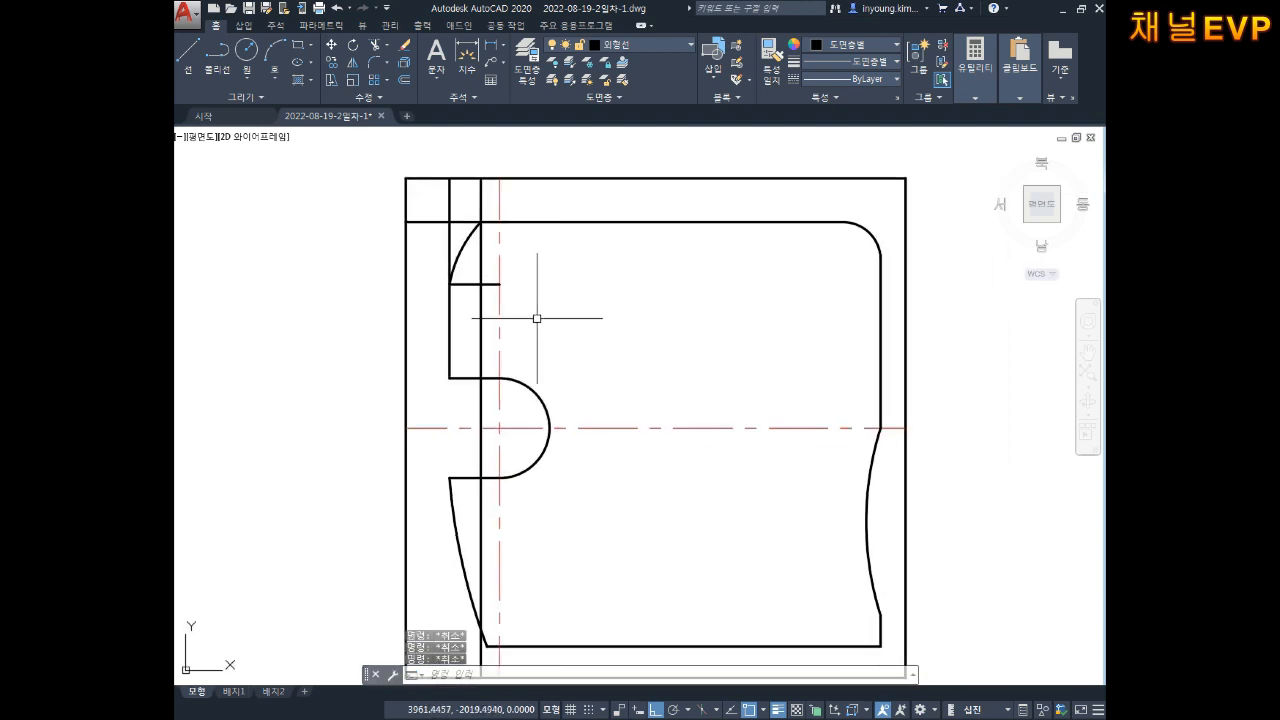
click(479, 324)
key(Delete)
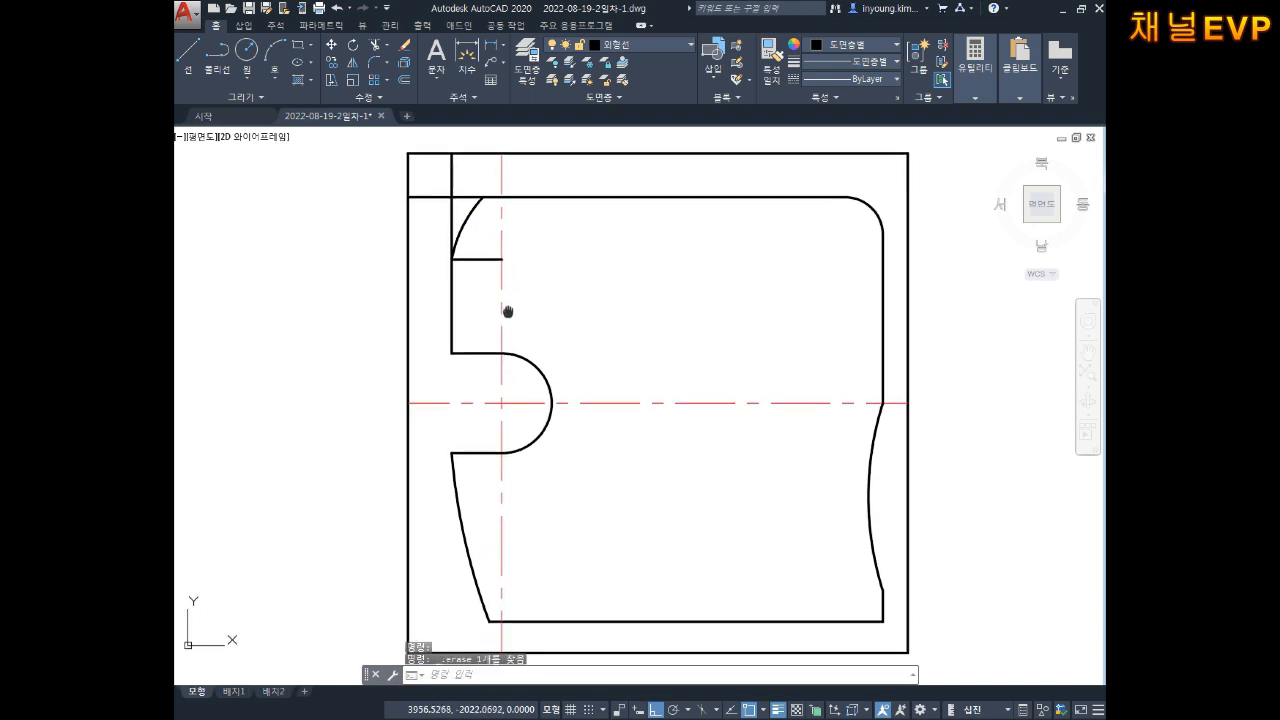
Trim the upper inner line and the inner left line between their corner and the R20 arc's ends.
scroll(468, 198, up, 4)
text(`)
key(space)
key(space)
key(Escape)
key(Escape)
text(tr)
key(space)
key(space)
click(456, 229)
click(410, 275)
key(Escape)
key(Escape)
key(Escape)
key(Escape)
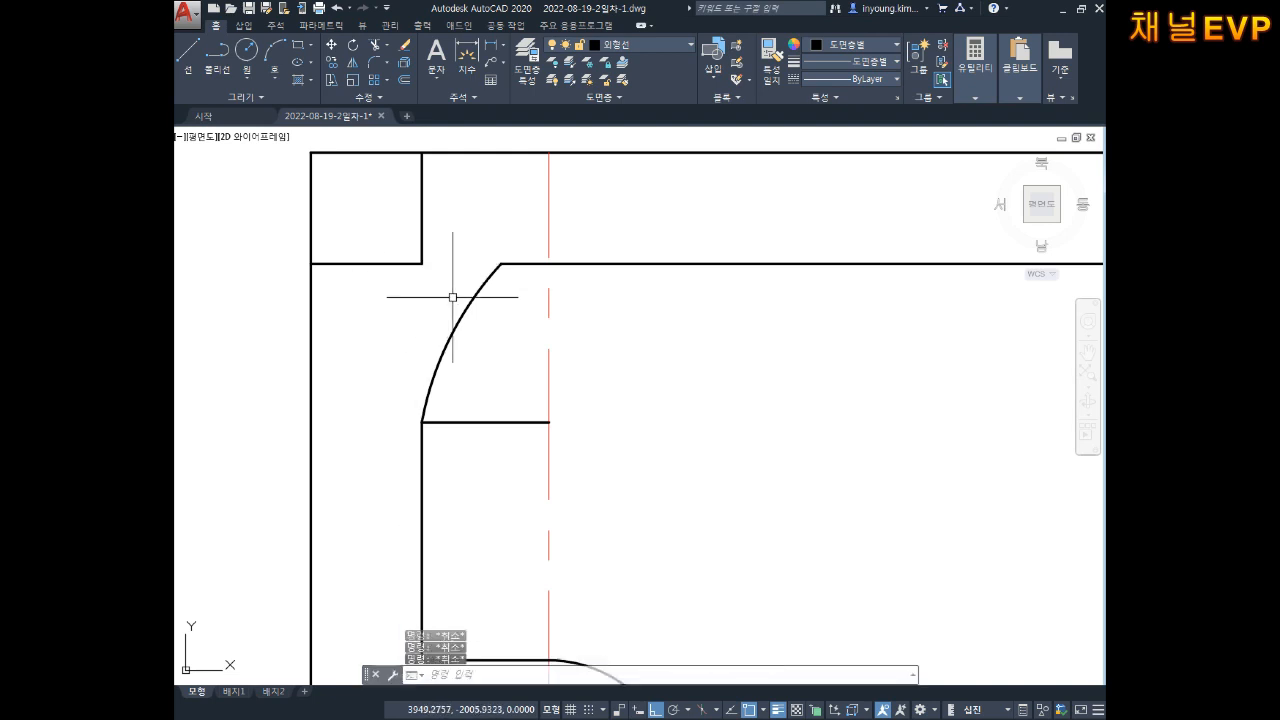
Delete the horizontal 15 offset line and the two leftover line pieces at the plate's upper left corner.
click(474, 311)
key(Escape)
click(506, 407)
click(488, 452)
key(Delete)
click(451, 234)
click(405, 281)
key(Delete)
scroll(431, 289, down, 3)
mouse_move(472, 317)
middle_down()
mouse_move(467, 263)
mouse_move(489, 269)
middle_up()
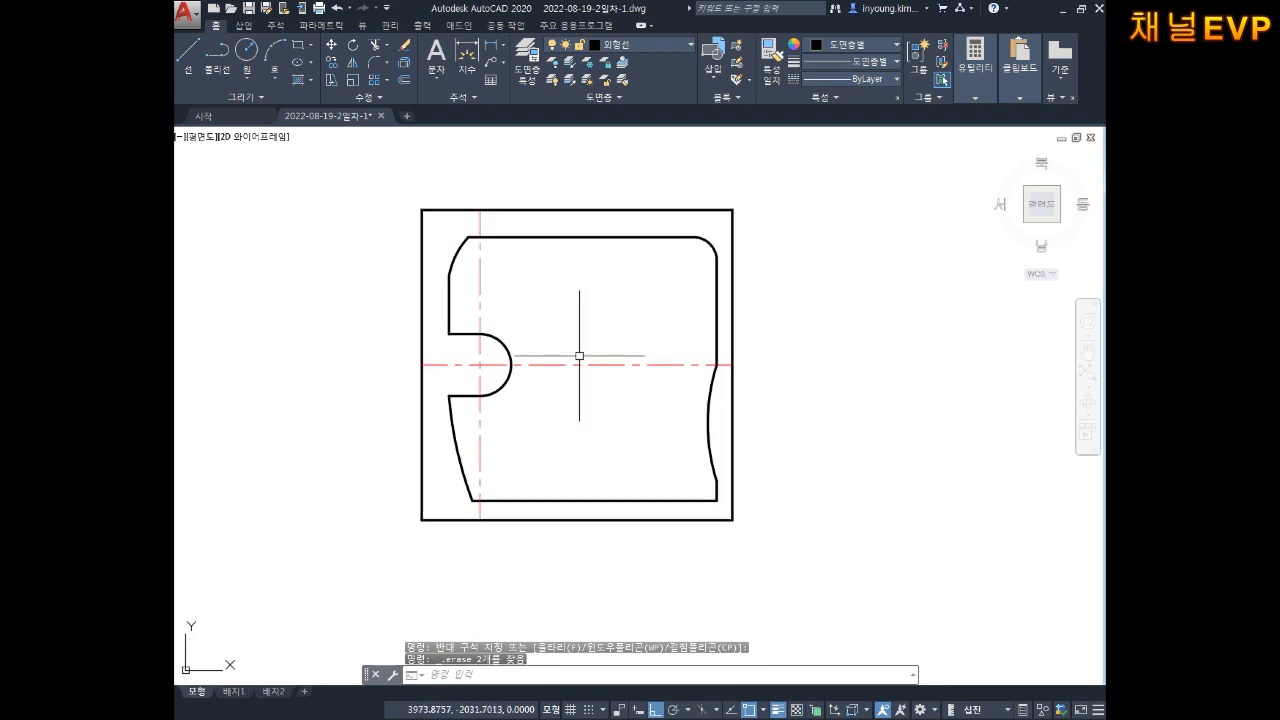
key(Escape)
key(Escape)
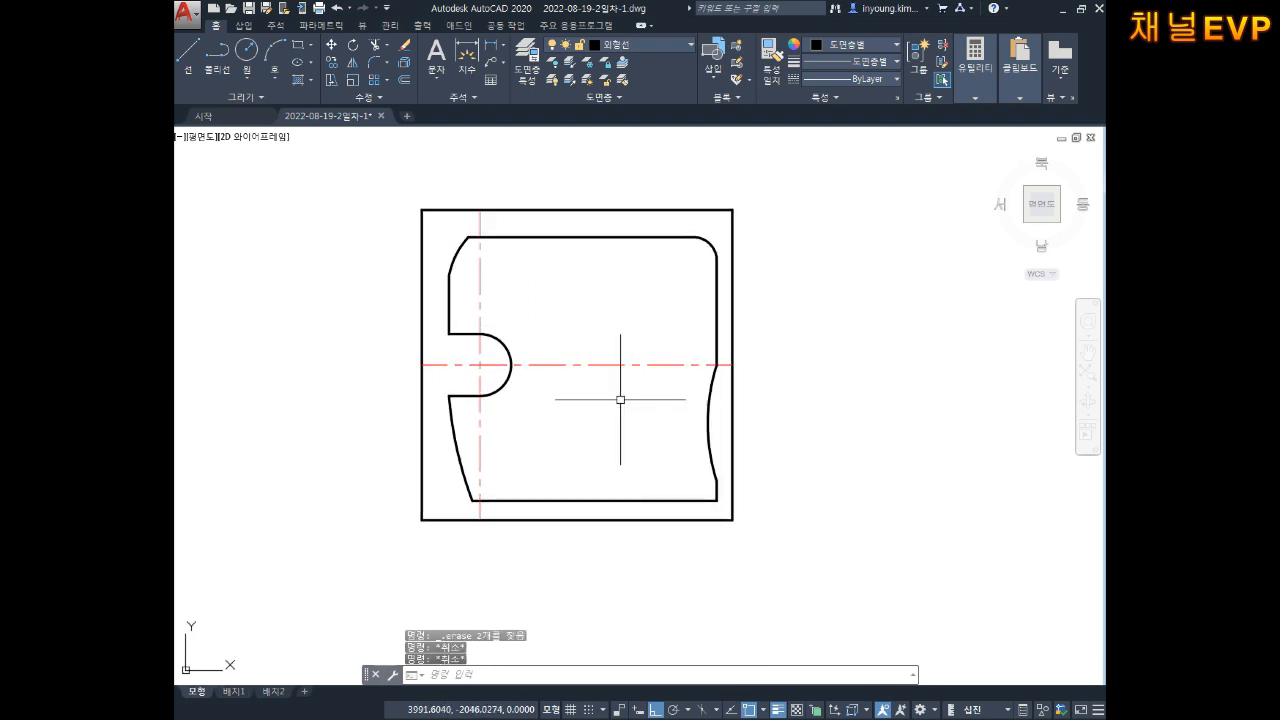
Trim the vertical centre line through the slot's arc centre, removing the parts above and below the slot.
text(tr)
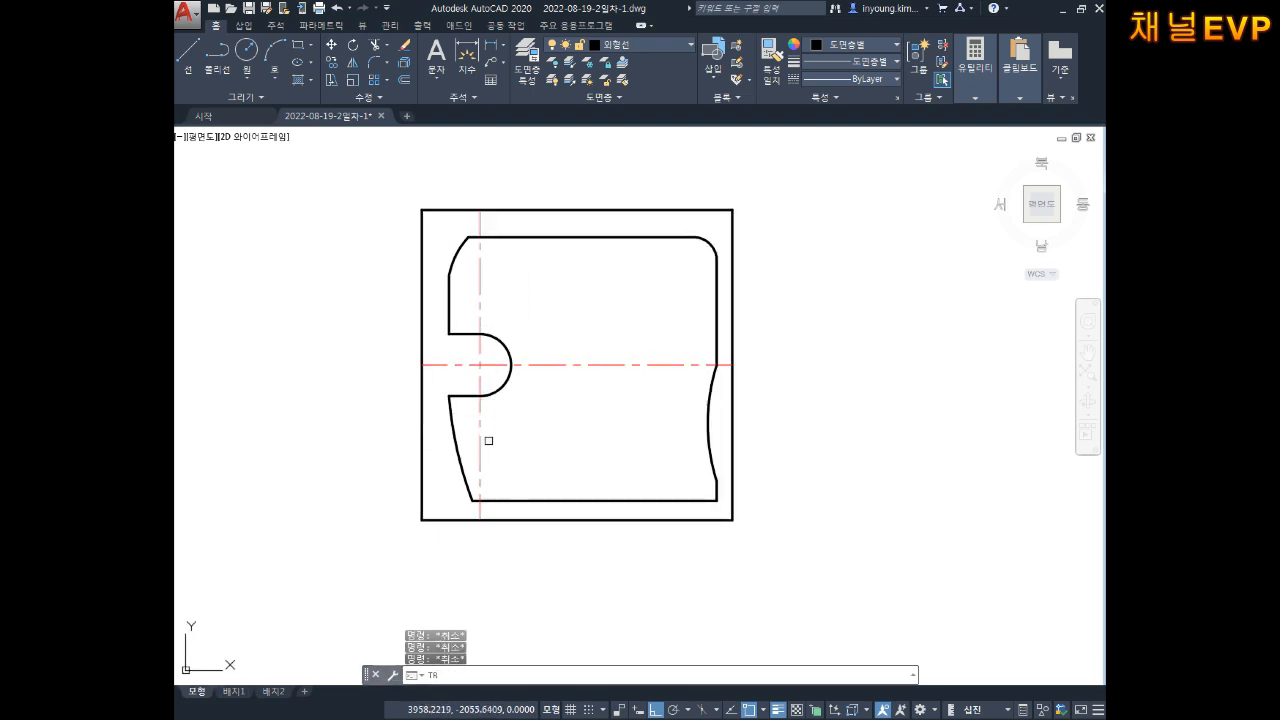
key(Return)
key(Return)
click(480, 300)
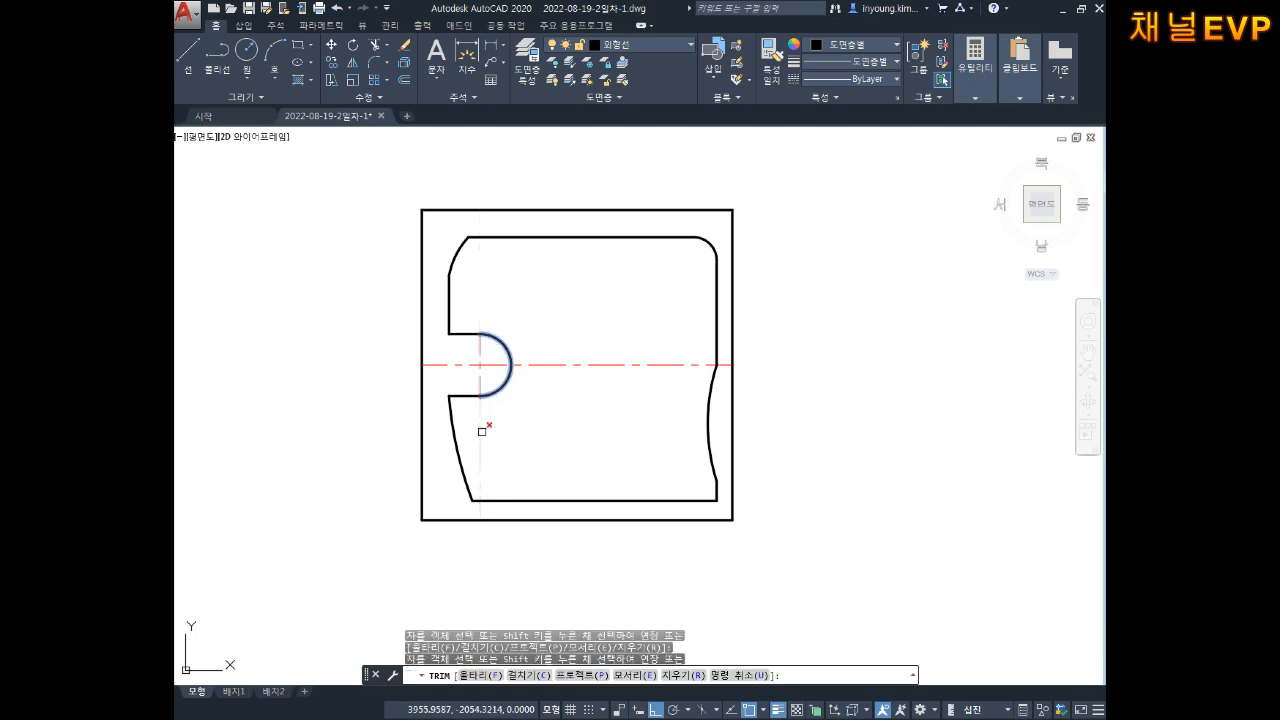
click(484, 435)
key(Escape)
key(Escape)
key(Escape)
key(Escape)
scroll(542, 390, up, 3)
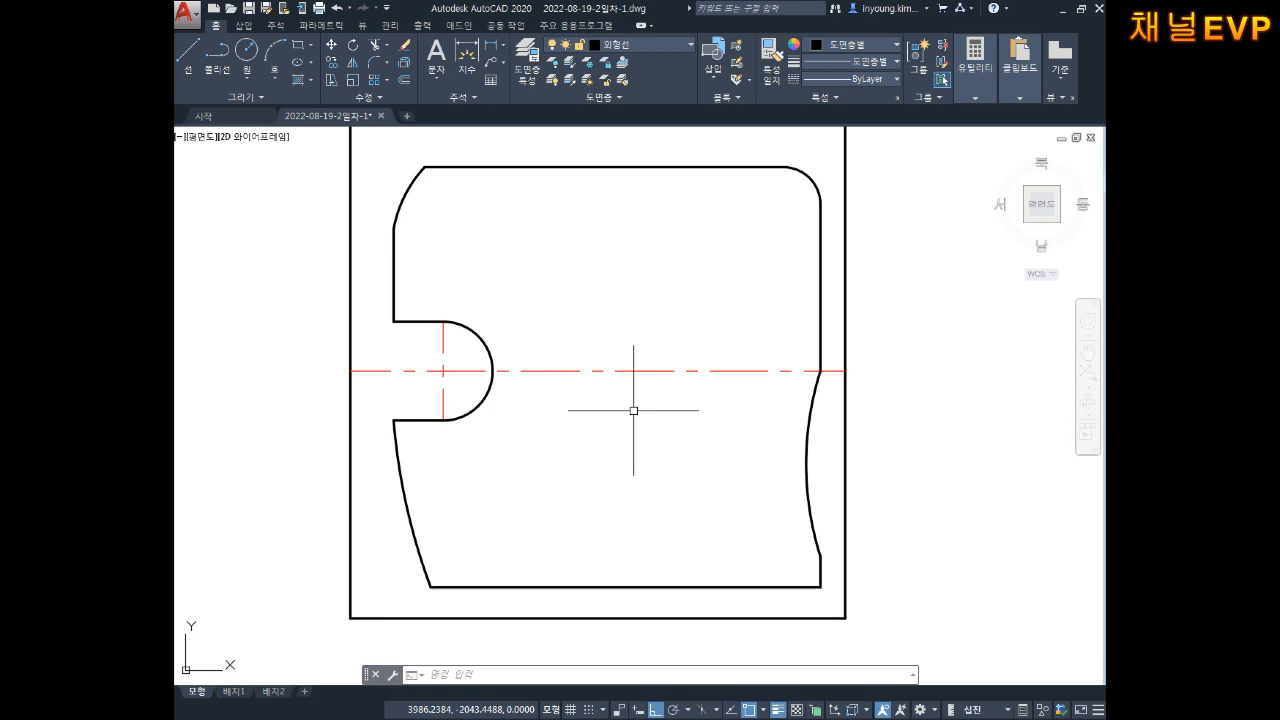
key(Escape)
key(Escape)
key(Escape)
Draw a vertical line from the midpoint of the plate's top edge to the midpoint of its bottom edge.
scroll(640, 385, down, 3)
text(l)
key(Return)
click(608, 235)
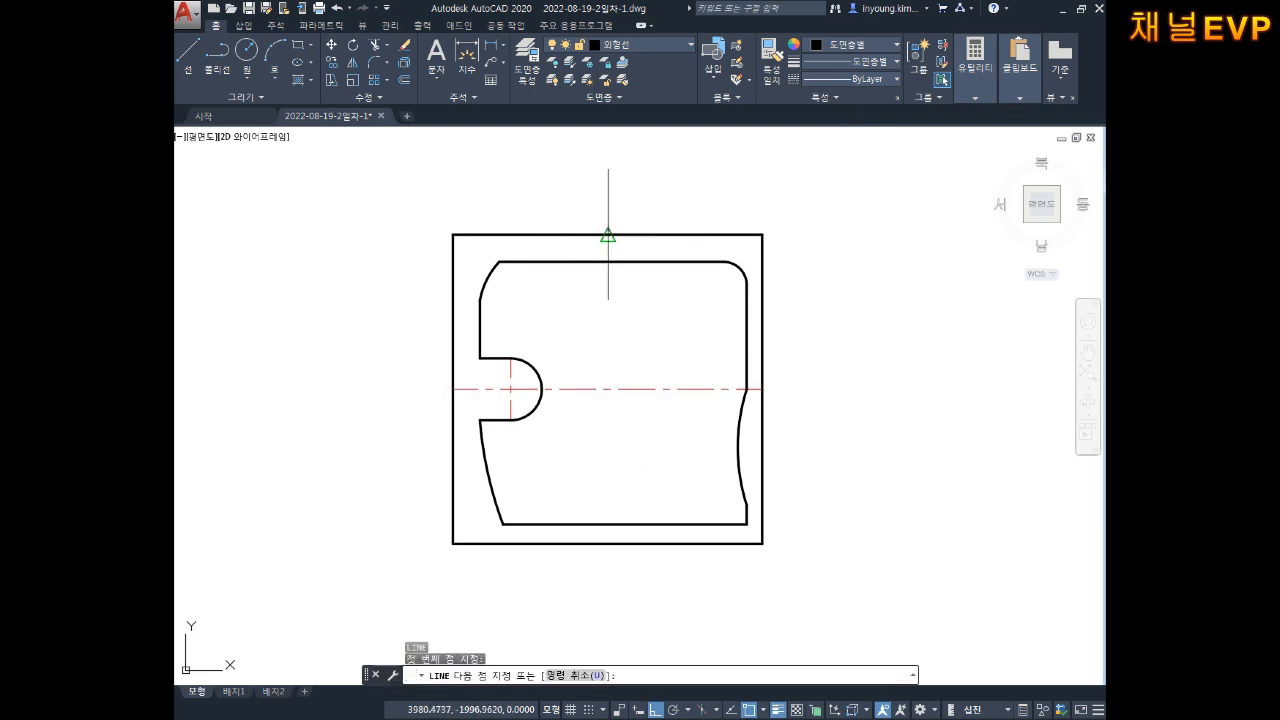
click(607, 543)
key(Escape)
key(Escape)
Move the vertical line through the plate's middle to the 중심선 layer.
click(626, 437)
click(587, 458)
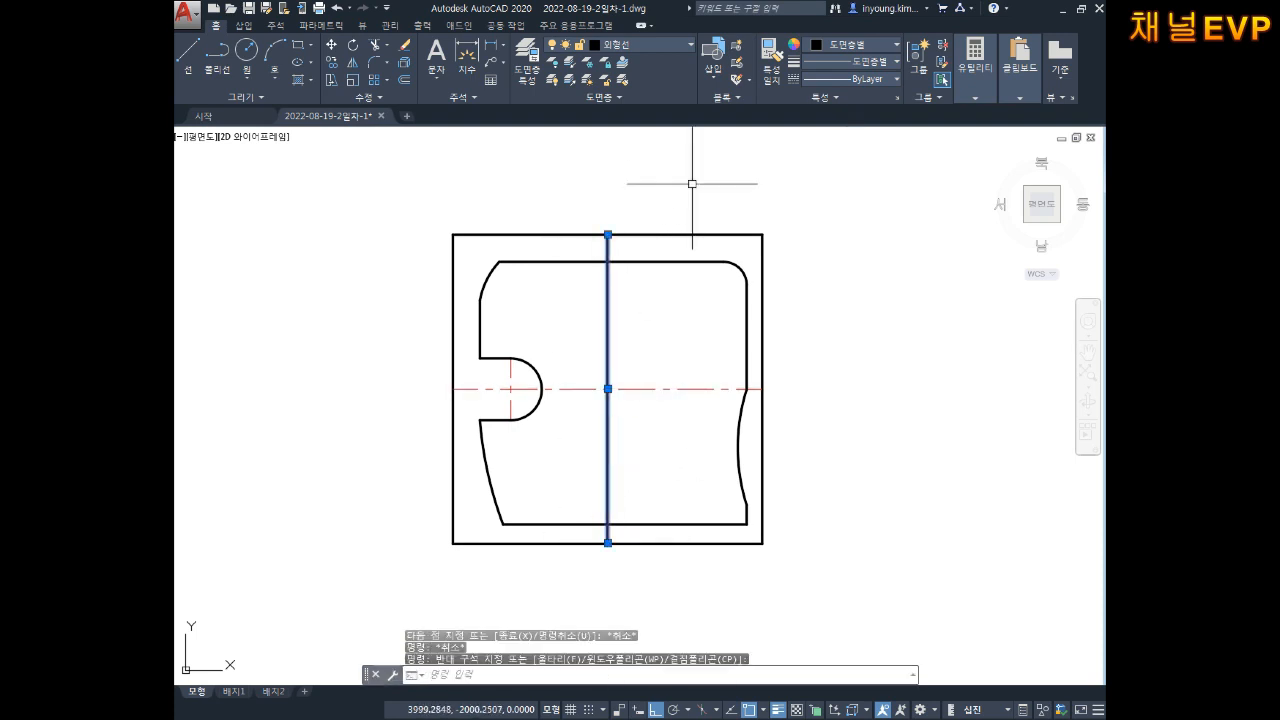
click(618, 44)
click(608, 129)
key(Escape)
key(Escape)
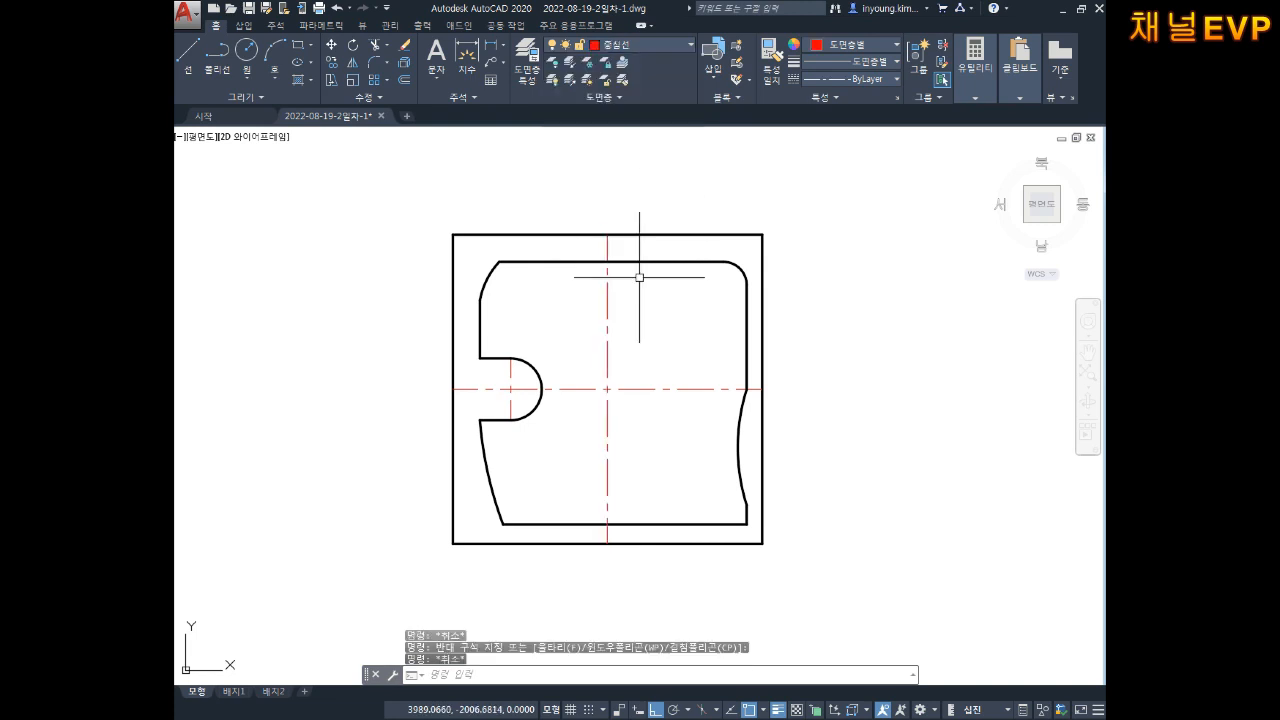
Add a linear dimension above the plate from its upper left corner to the vertical centre line.
text(DLI)
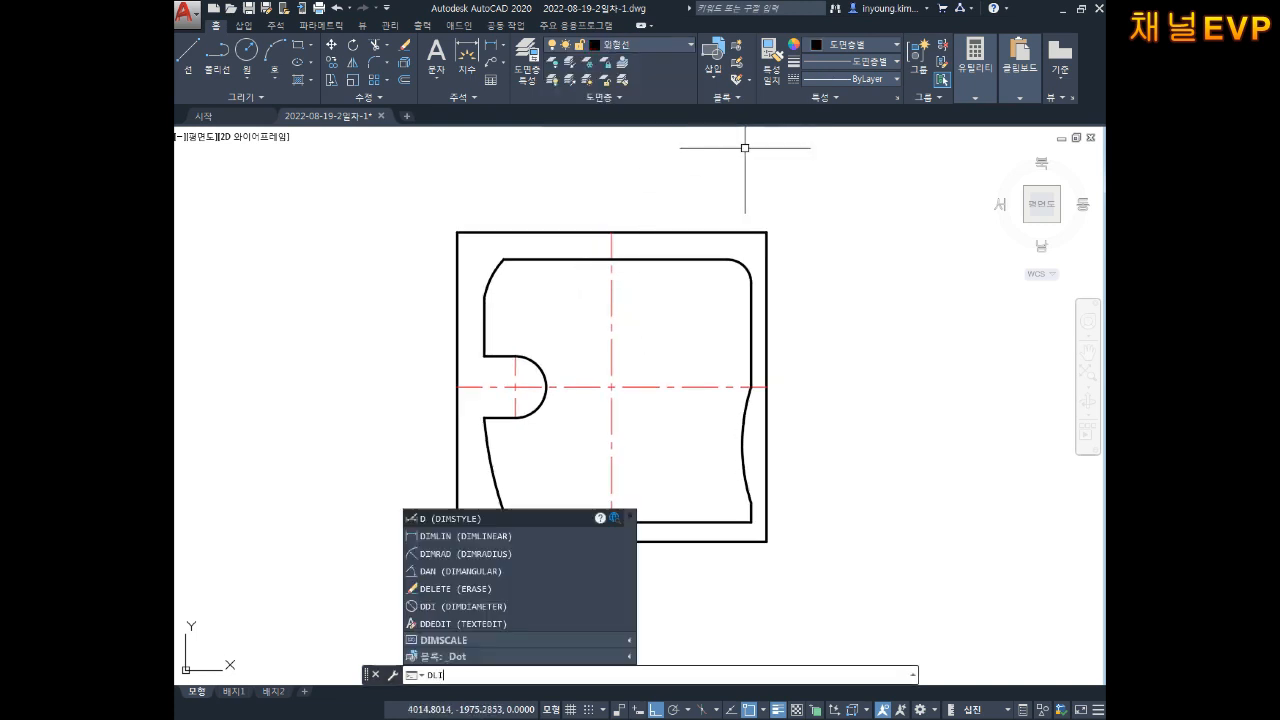
key(Return)
click(457, 232)
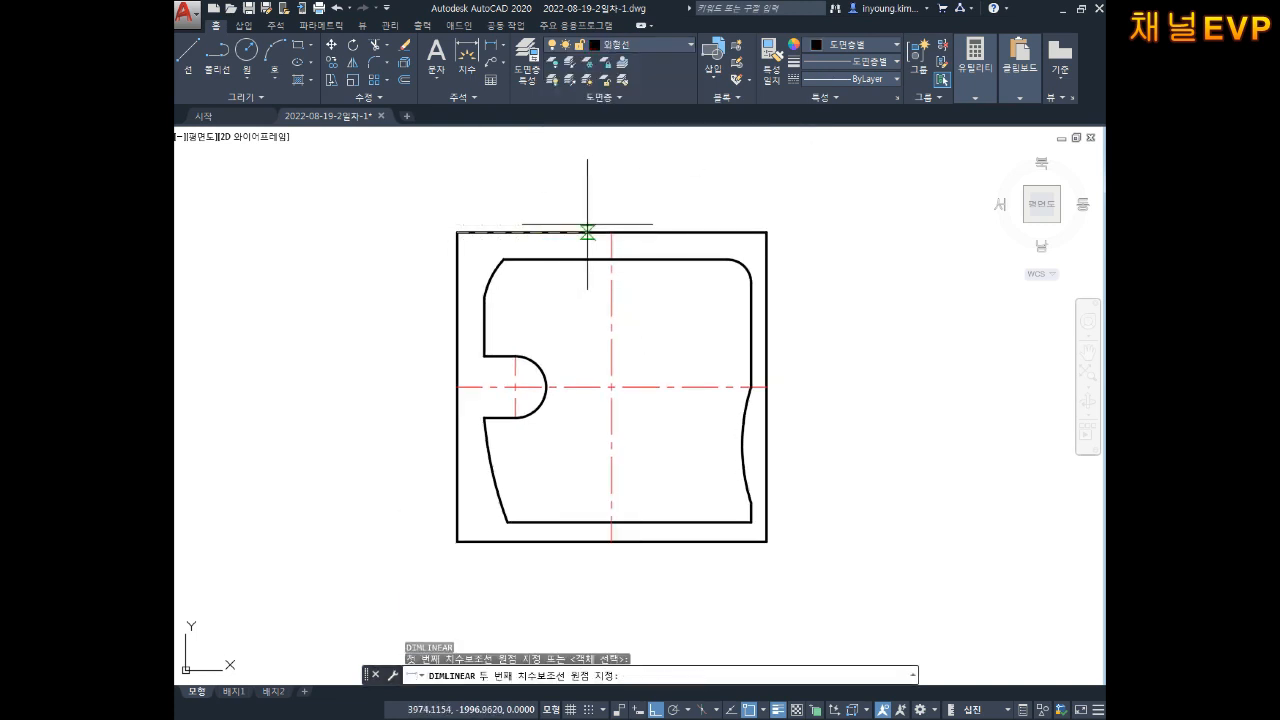
click(612, 232)
click(594, 177)
Add a vertical linear dimension beside the plate from the horizontal centre line to its upper left corner.
key(space)
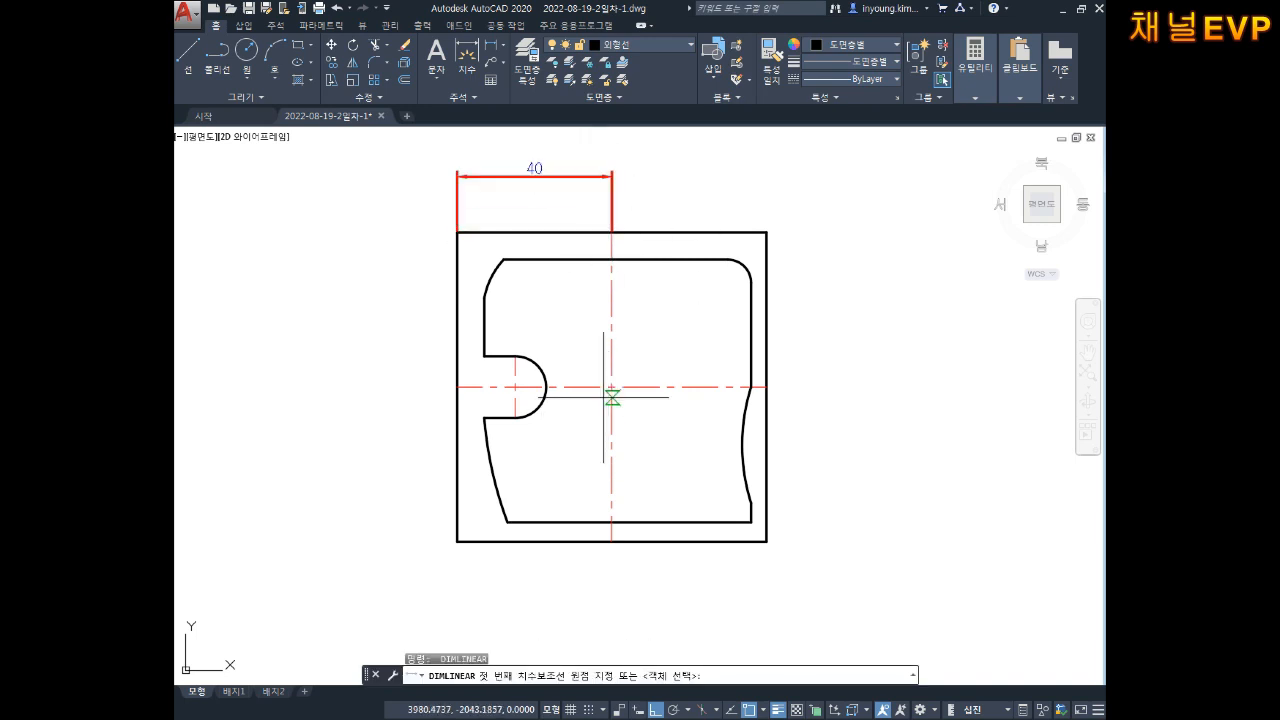
click(457, 387)
click(457, 232)
click(408, 306)
key(Escape)
key(Escape)
key(Escape)
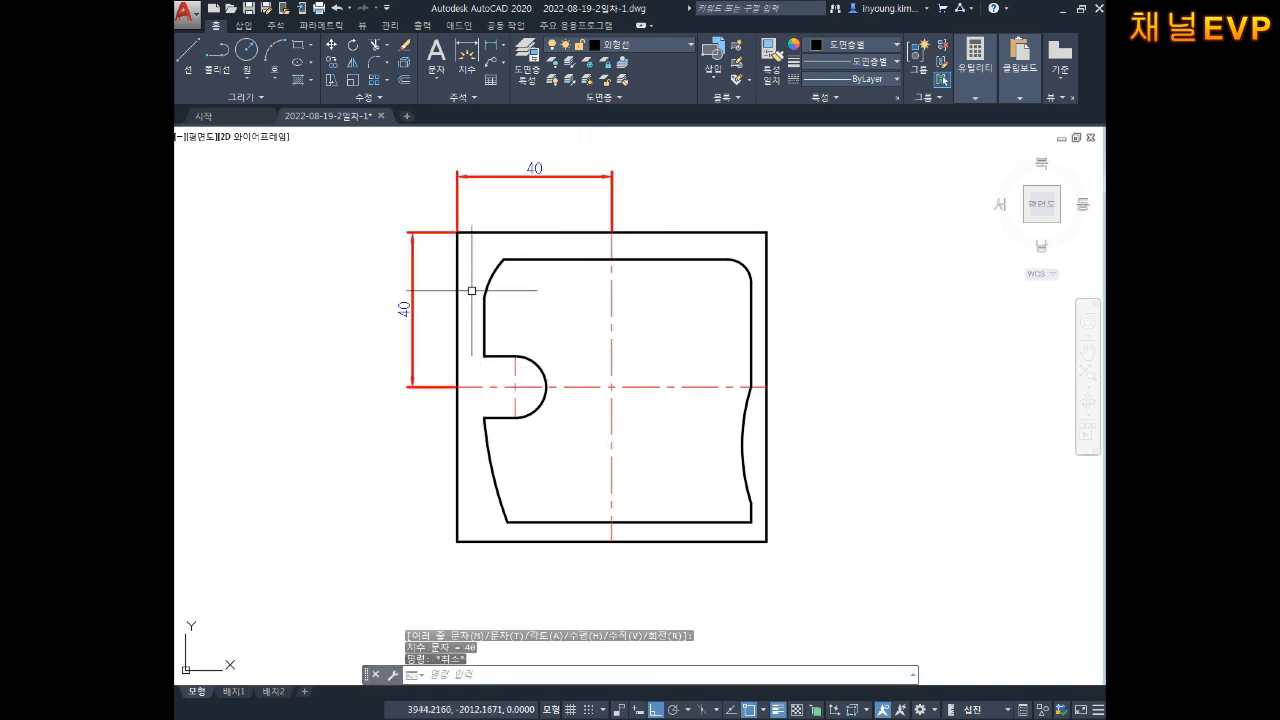
Draw a circle of diameter 30 centred on the crossing of the plate's two centre lines.
scroll(612, 322, up, 2)
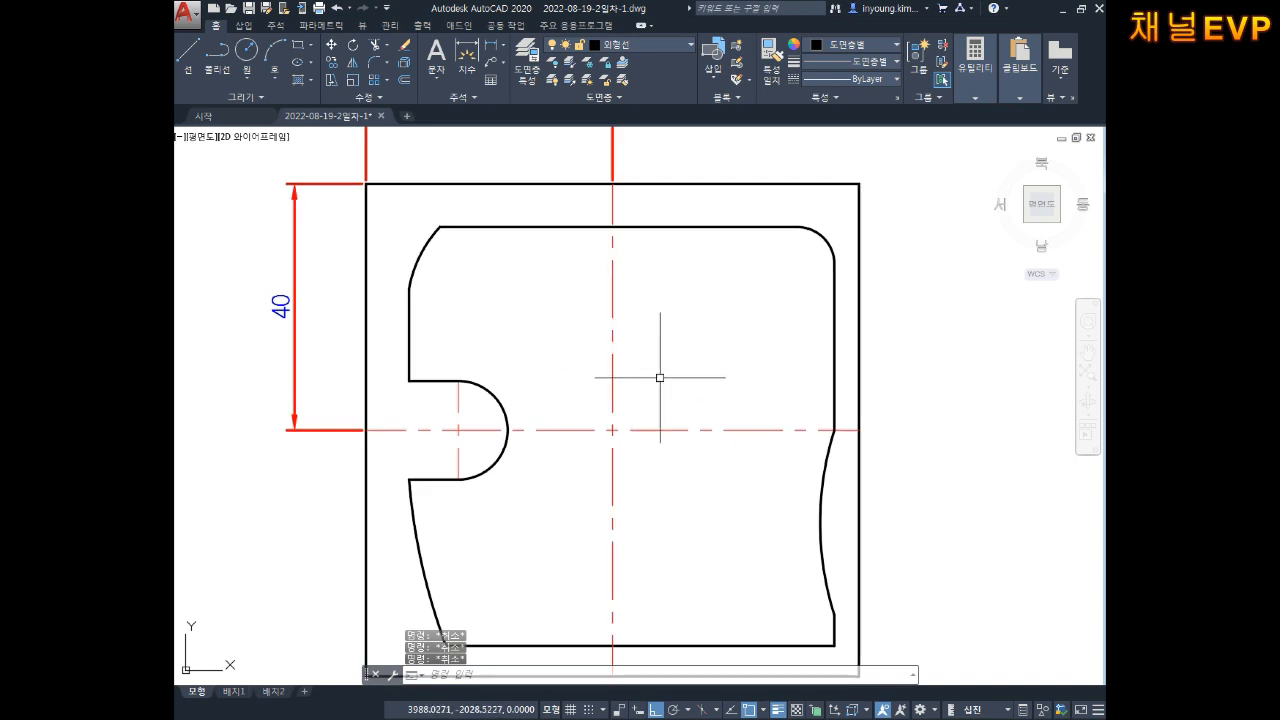
text(c)
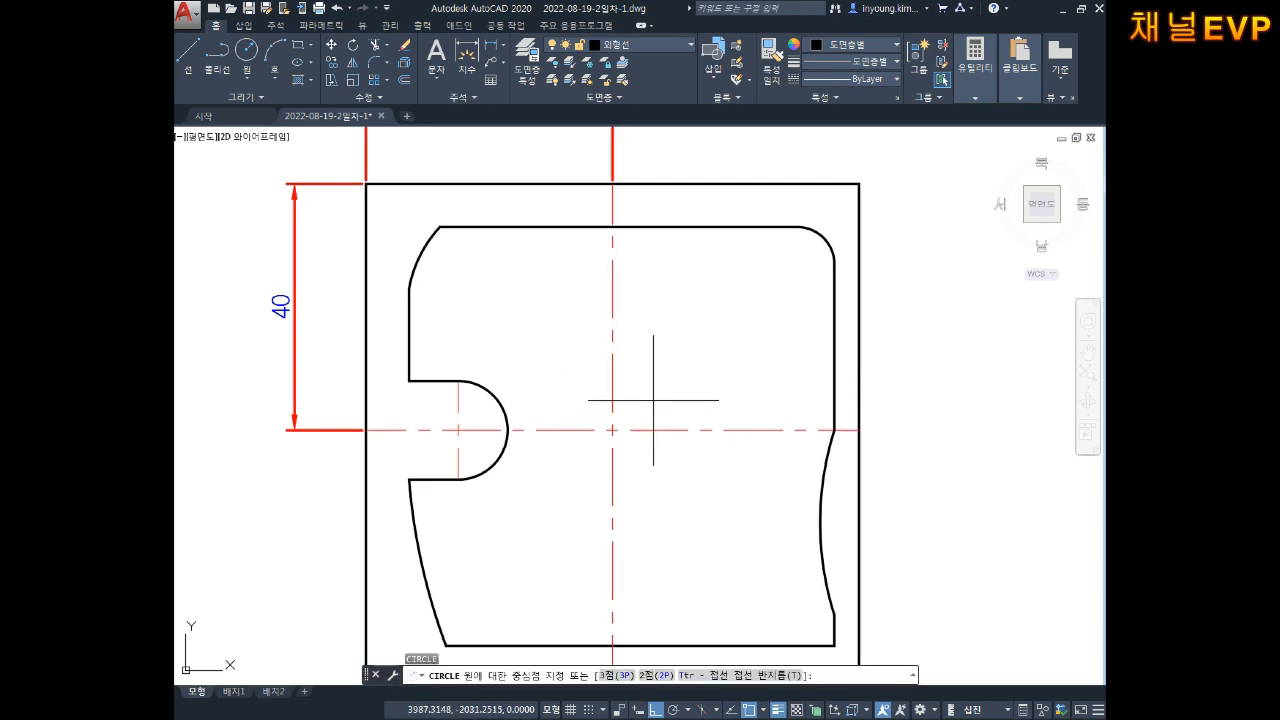
click(612, 430)
text(d)
key(Return)
text(30)
key(Return)
key(Escape)
key(Escape)
key(Escape)
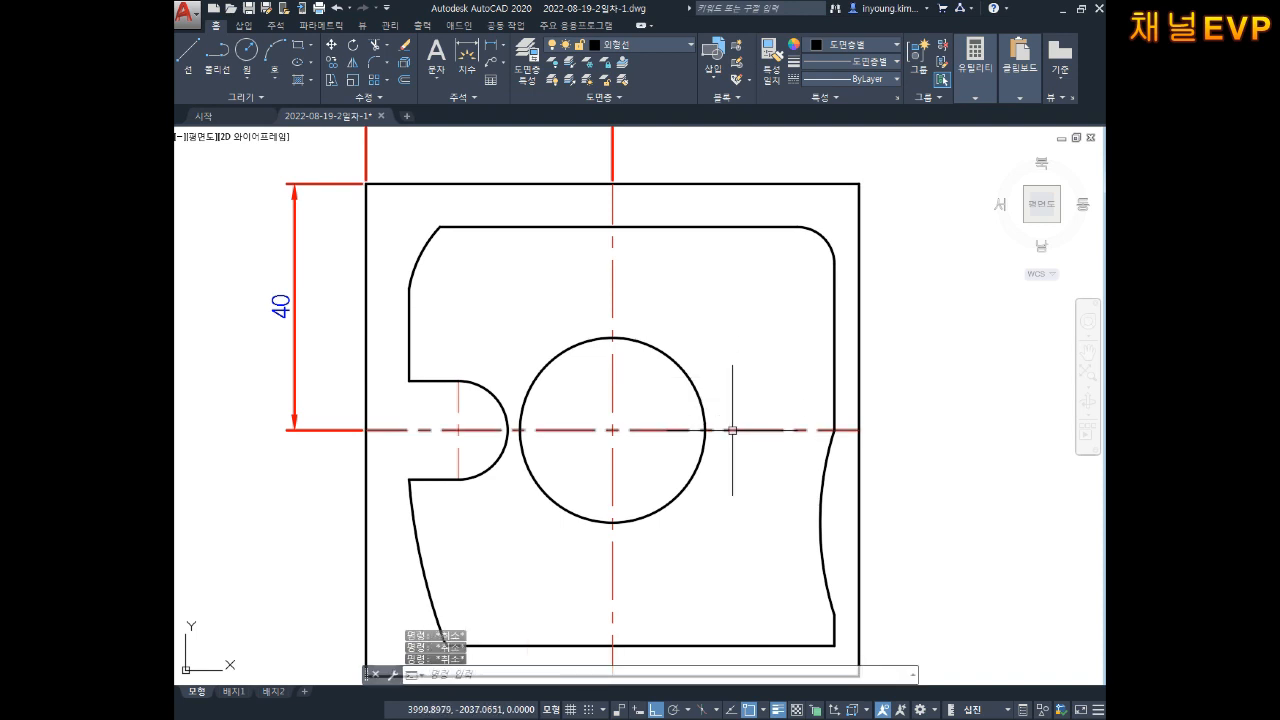
Add a diameter dimension to the large circle at the plate's centre.
text(0di)
key(Return)
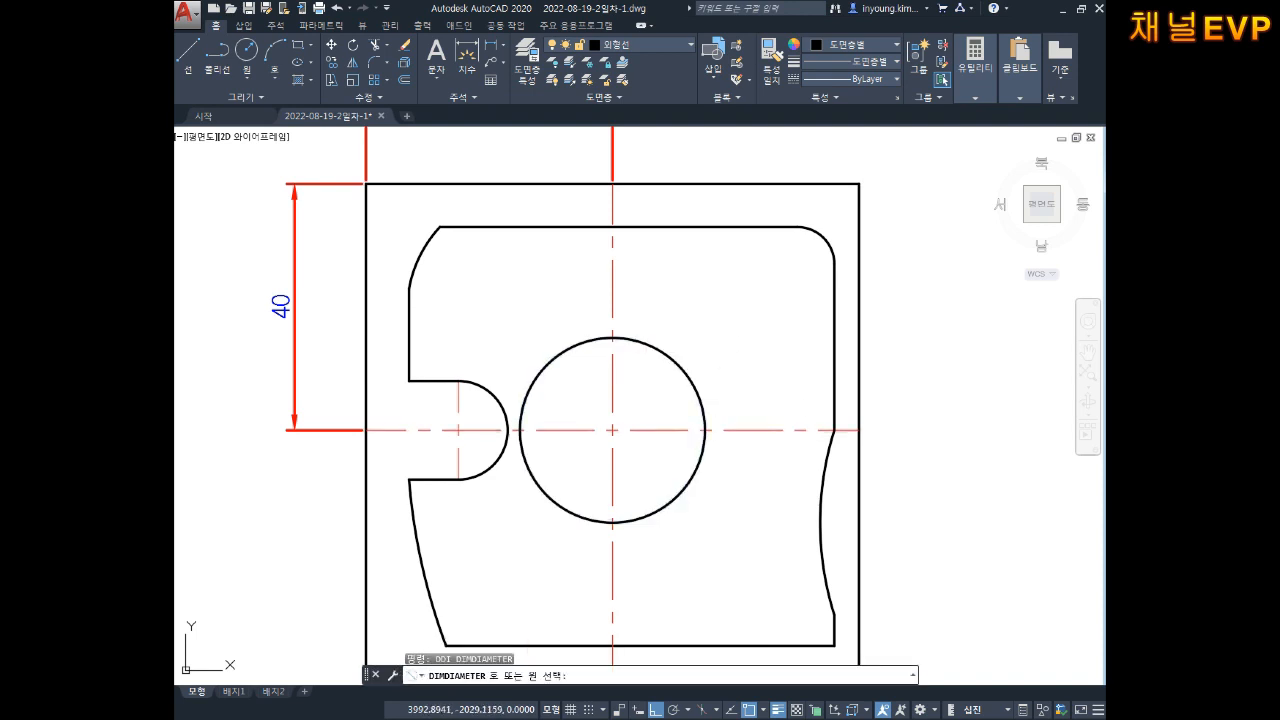
click(704, 425)
key(Escape)
key(Escape)
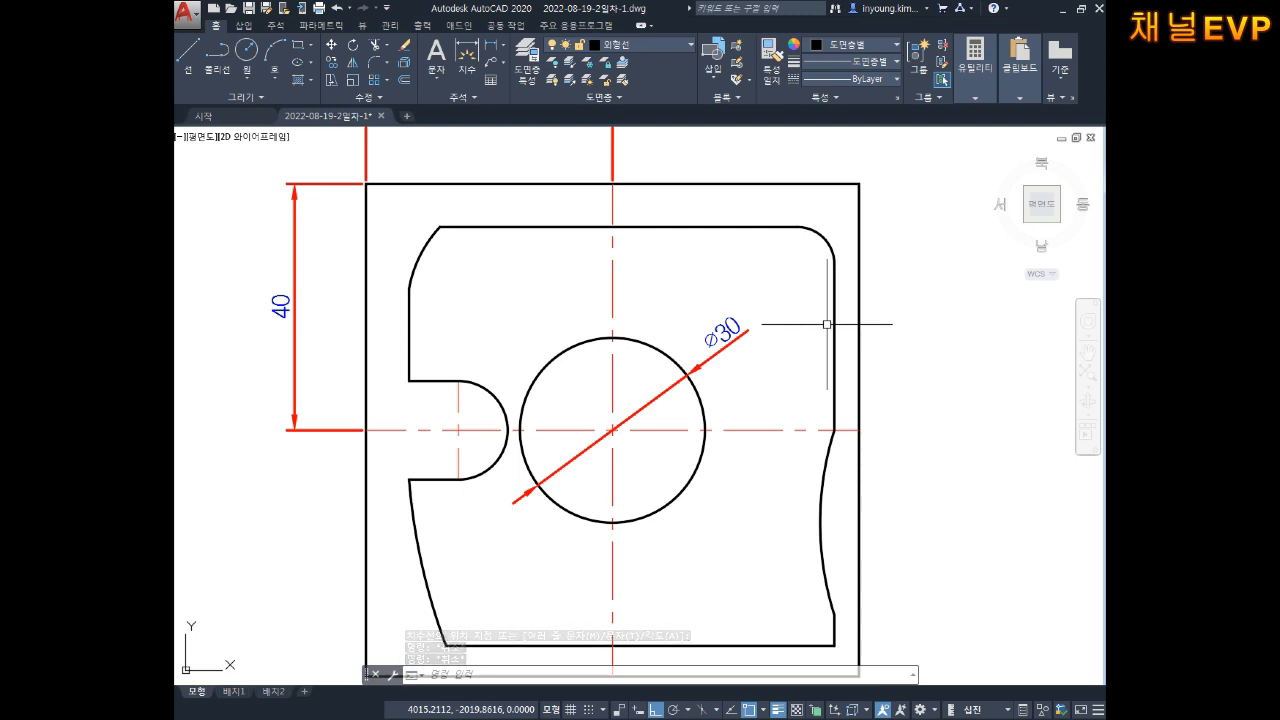
Move the diameter 30 circle to the 중심선 layer.
click(690, 378)
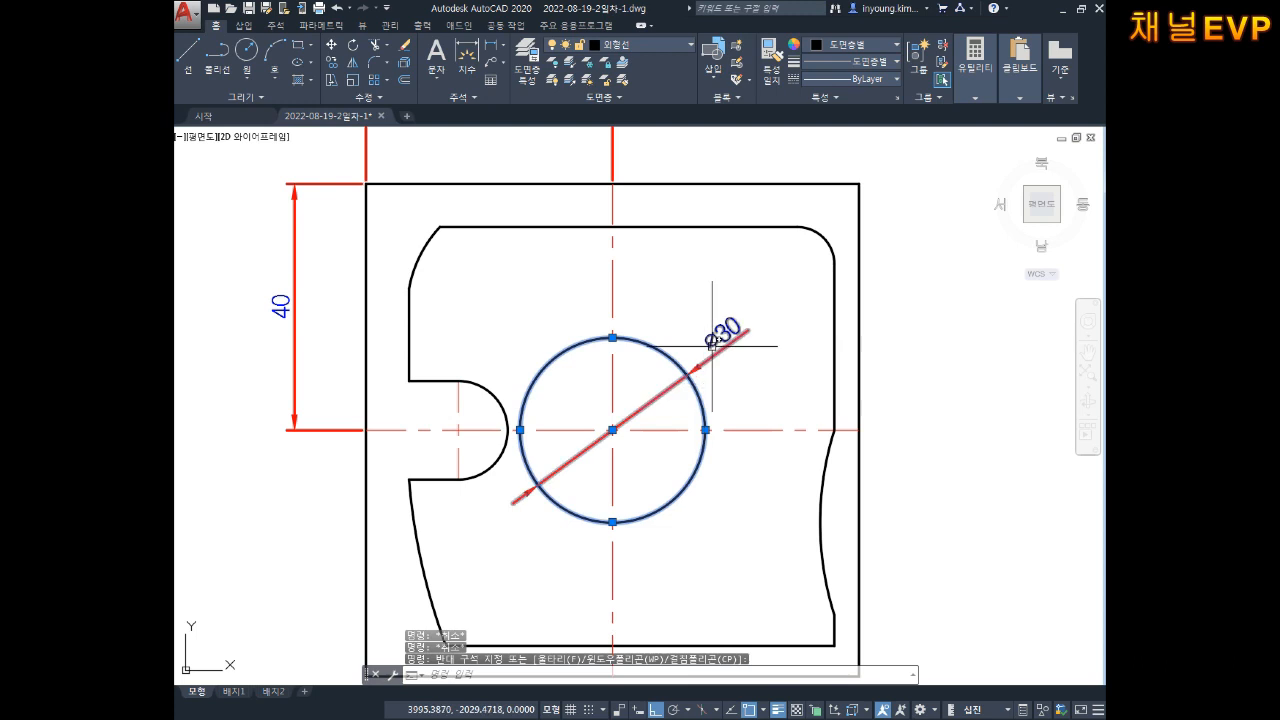
click(644, 45)
click(610, 176)
key(Escape)
key(Escape)
key(Escape)
middle_drag(825, 344, 825, 325)
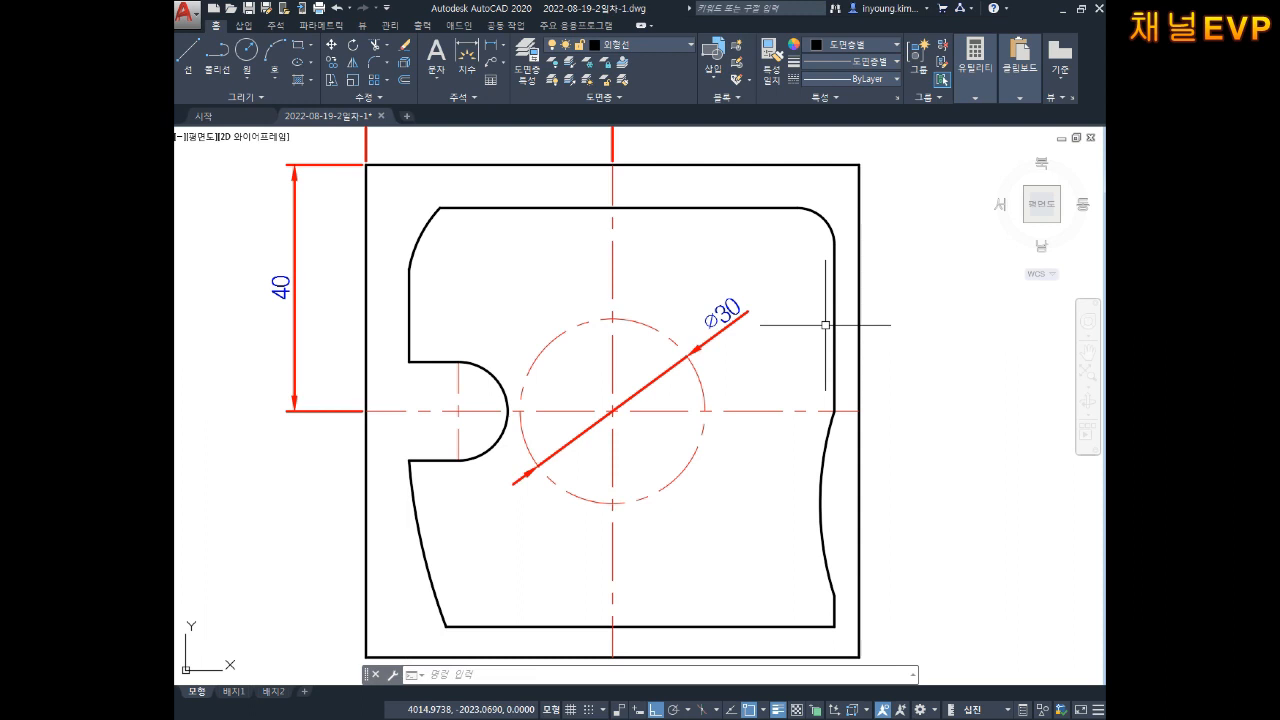
Draw a circle of radius 5 centred on the top quadrant of the diameter 30 circle.
text(c)
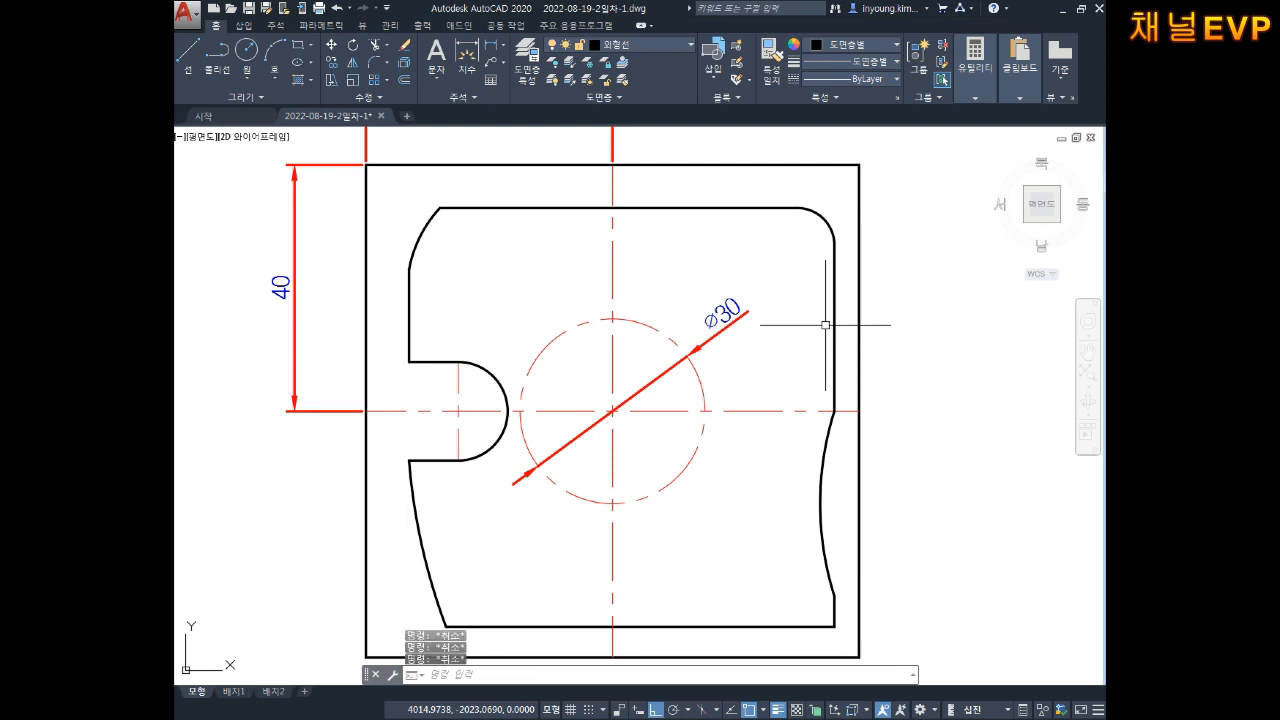
key(Return)
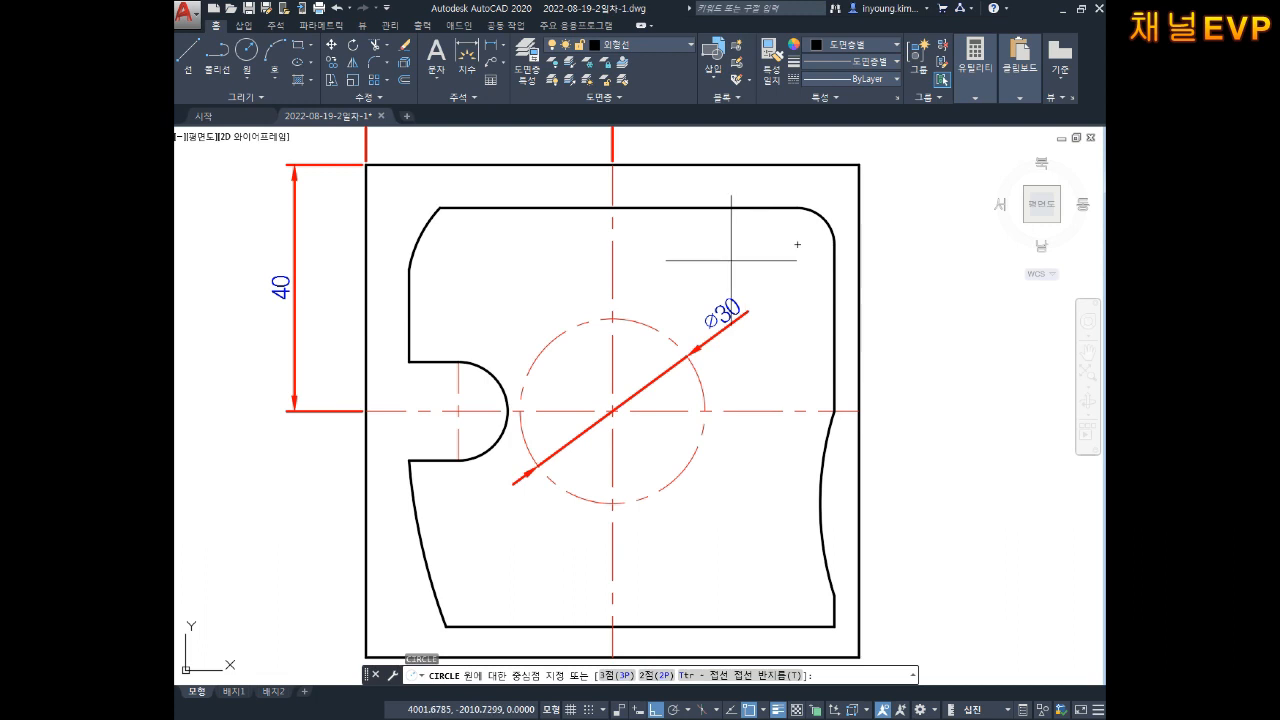
click(612, 318)
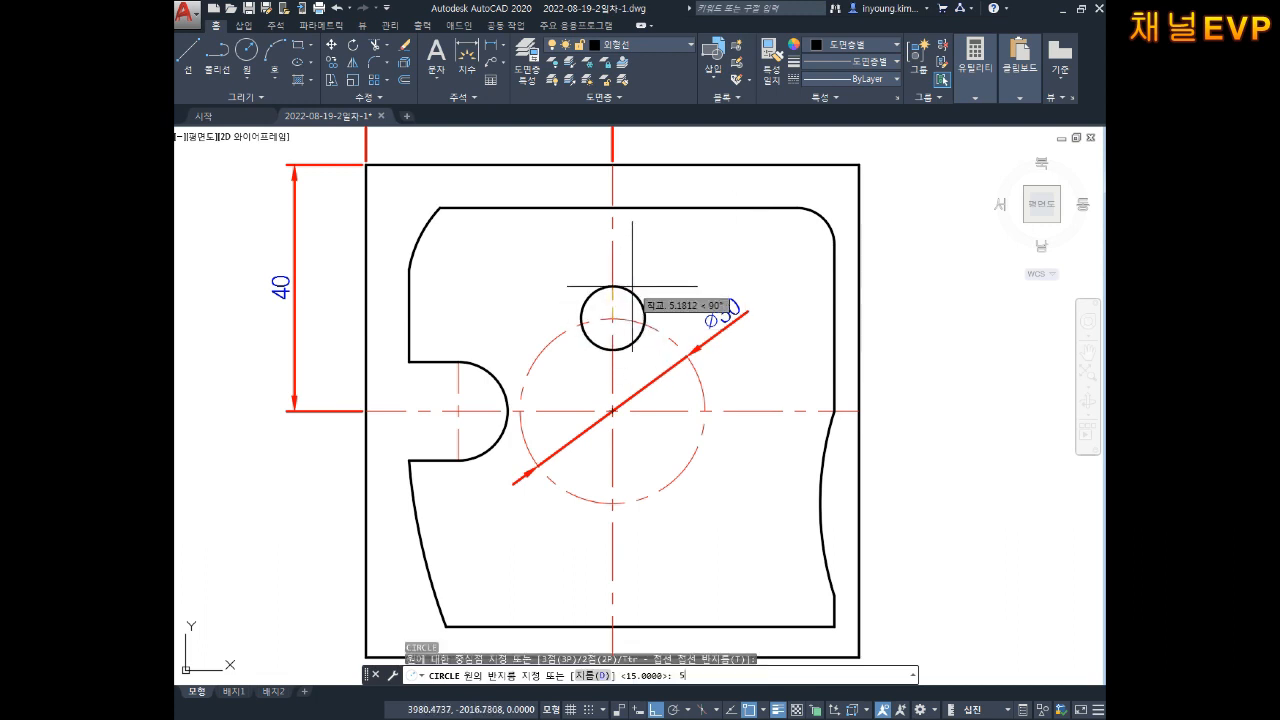
text(5)
key(Return)
key(Escape)
key(Escape)
key(Escape)
Copy the radius 5 circle from its centre to the plate's centre and to the diameter 30 circle's bottom quadrant.
text(co)
key(Return)
click(628, 291)
key(Return)
click(612, 318)
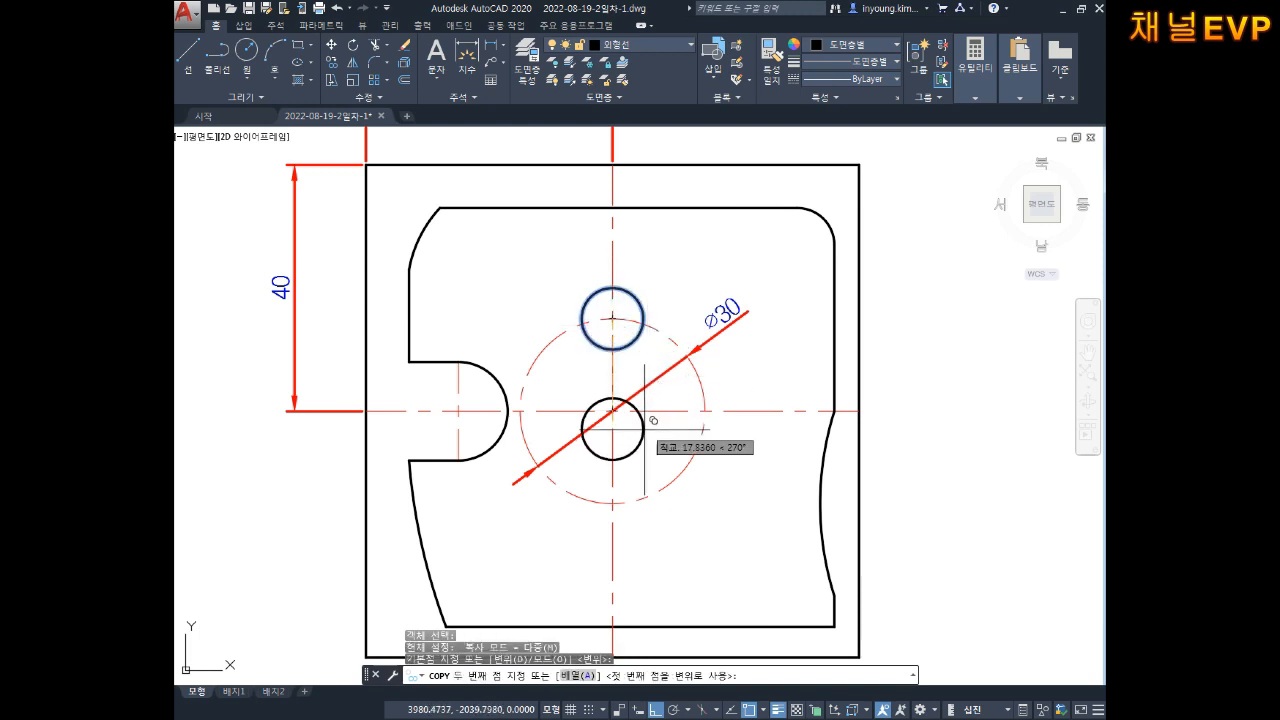
click(612, 410)
click(612, 503)
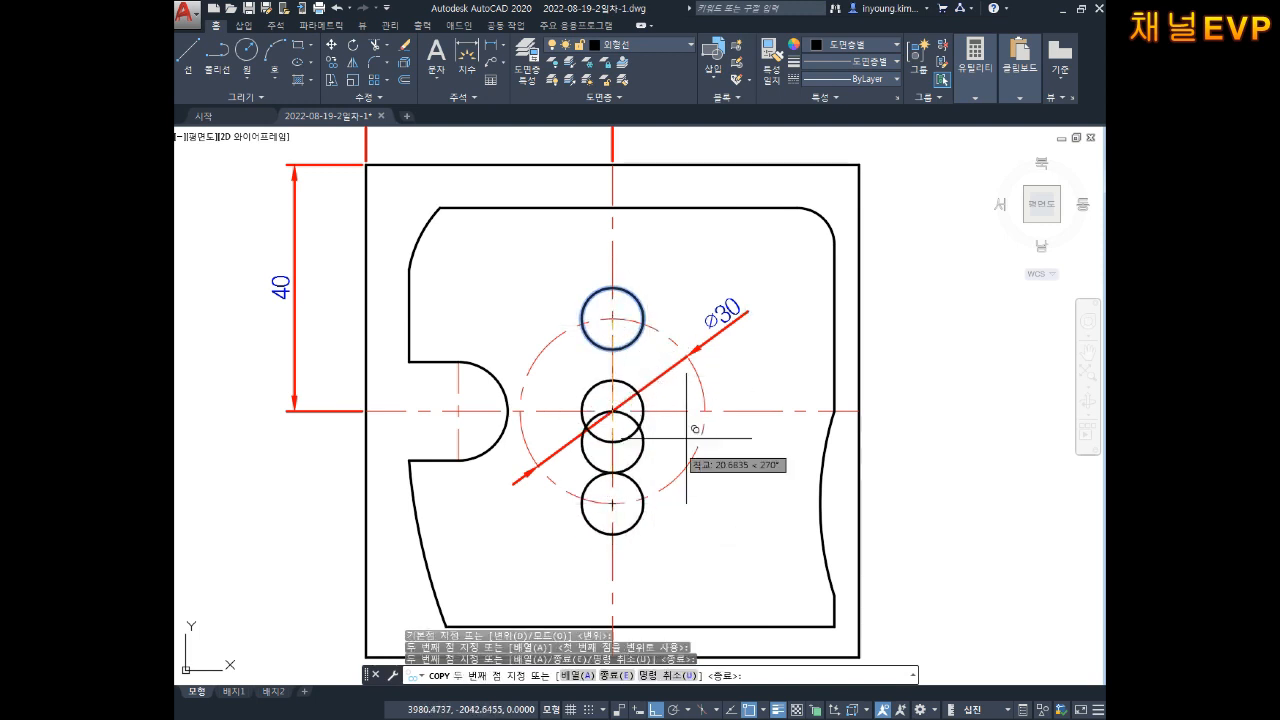
key(Escape)
key(Escape)
key(Escape)
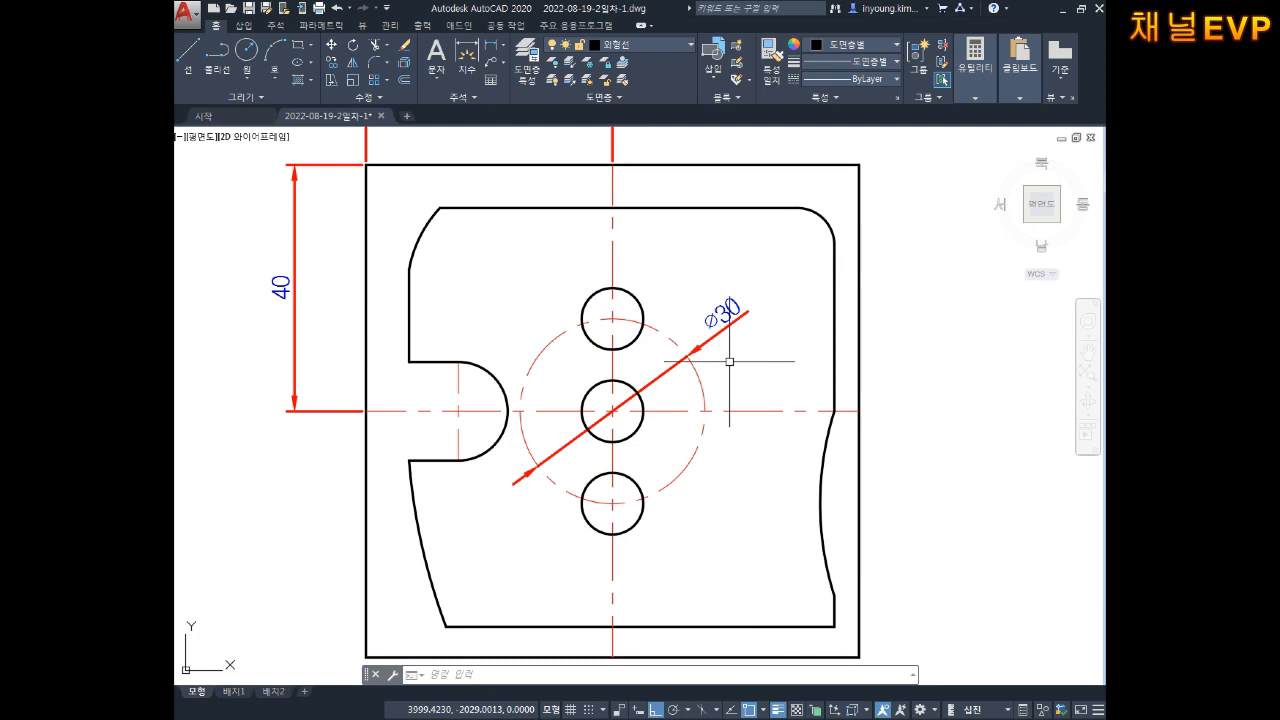
Delete the diameter dimension of the 30 centre line circle.
key(Escape)
key(Escape)
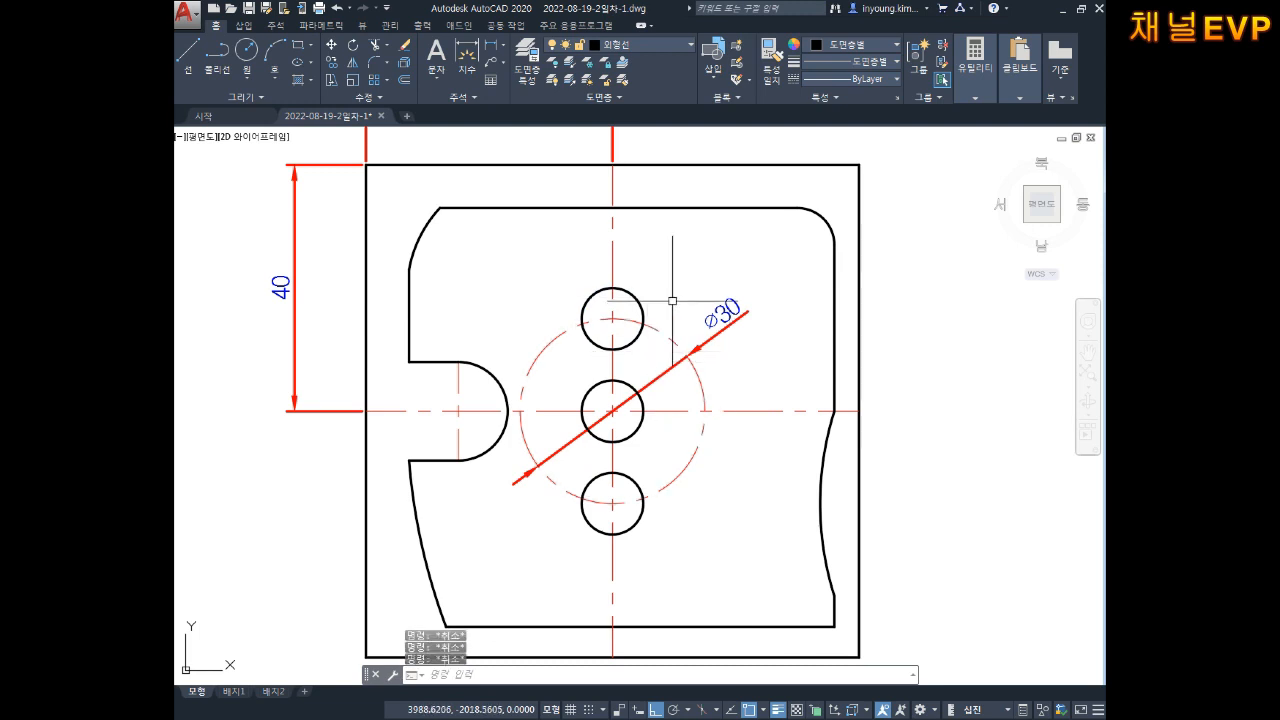
click(715, 336)
key(Delete)
middle_drag(740, 366, 740, 351)
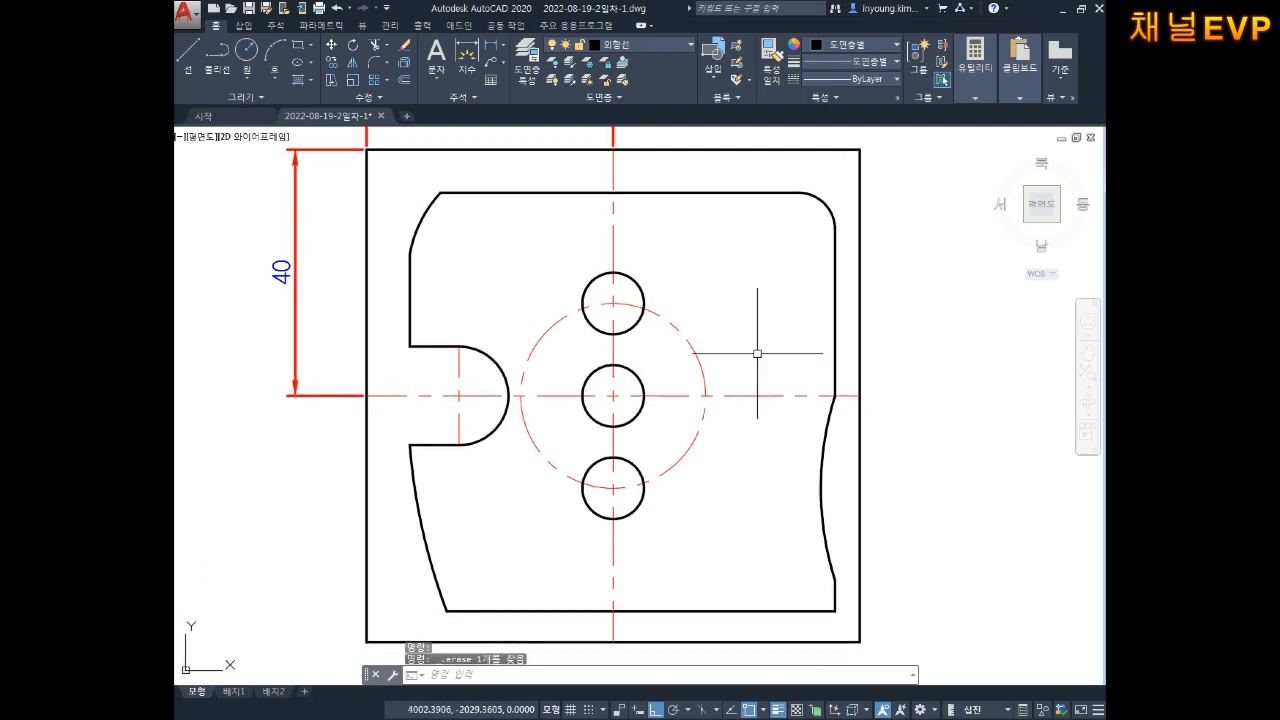
Draw a circle of diameter 8 concentric with the upper radius 5 circle.
scroll(575, 330, up, 2)
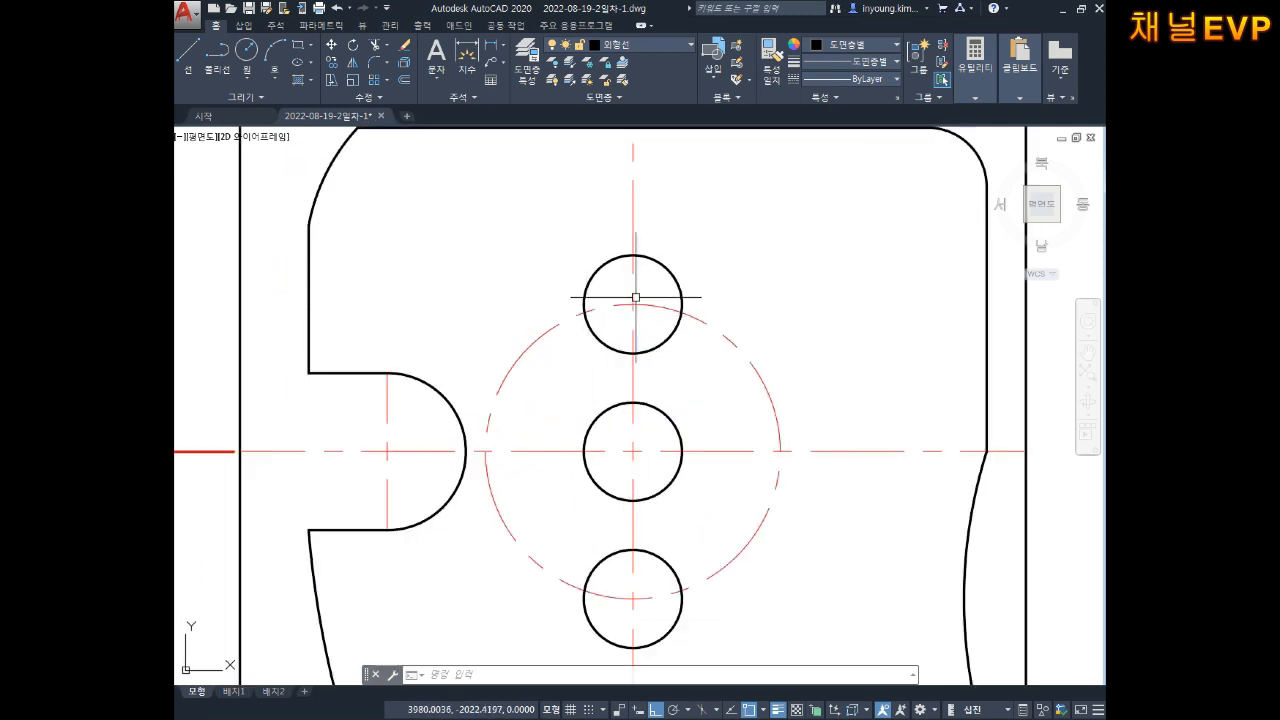
key(Escape)
key(Escape)
text(c)
key(Return)
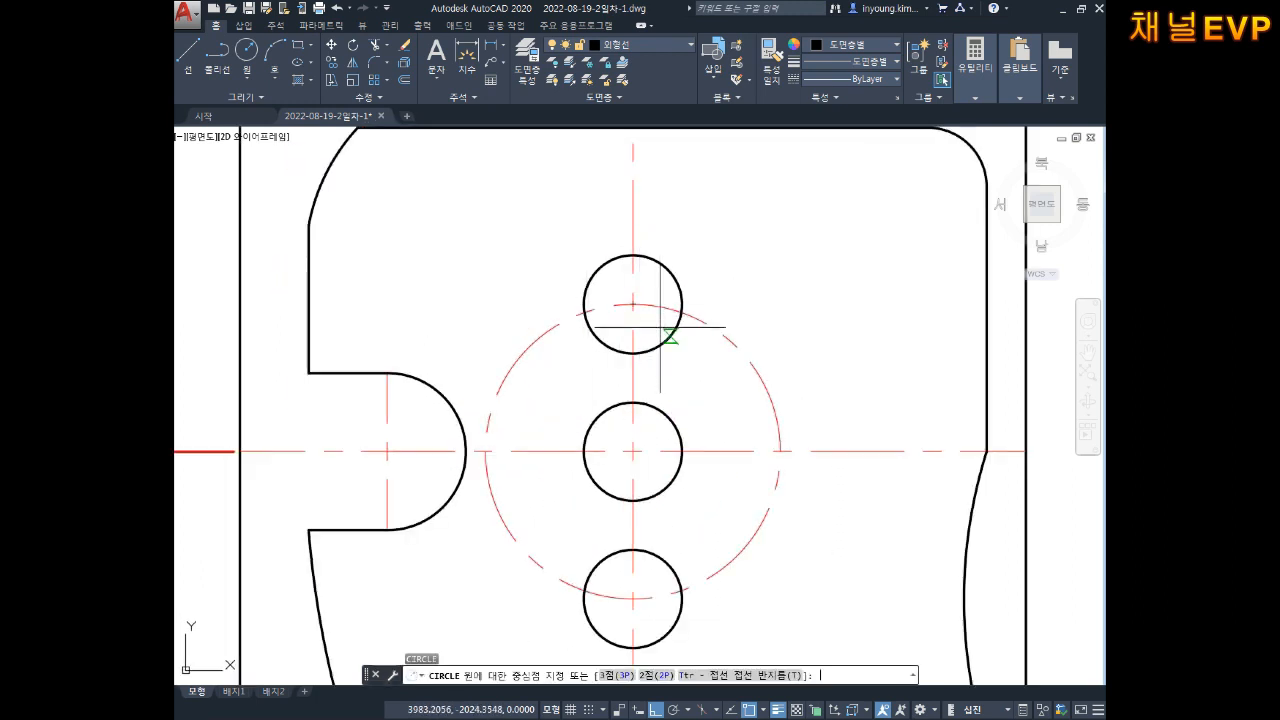
click(634, 308)
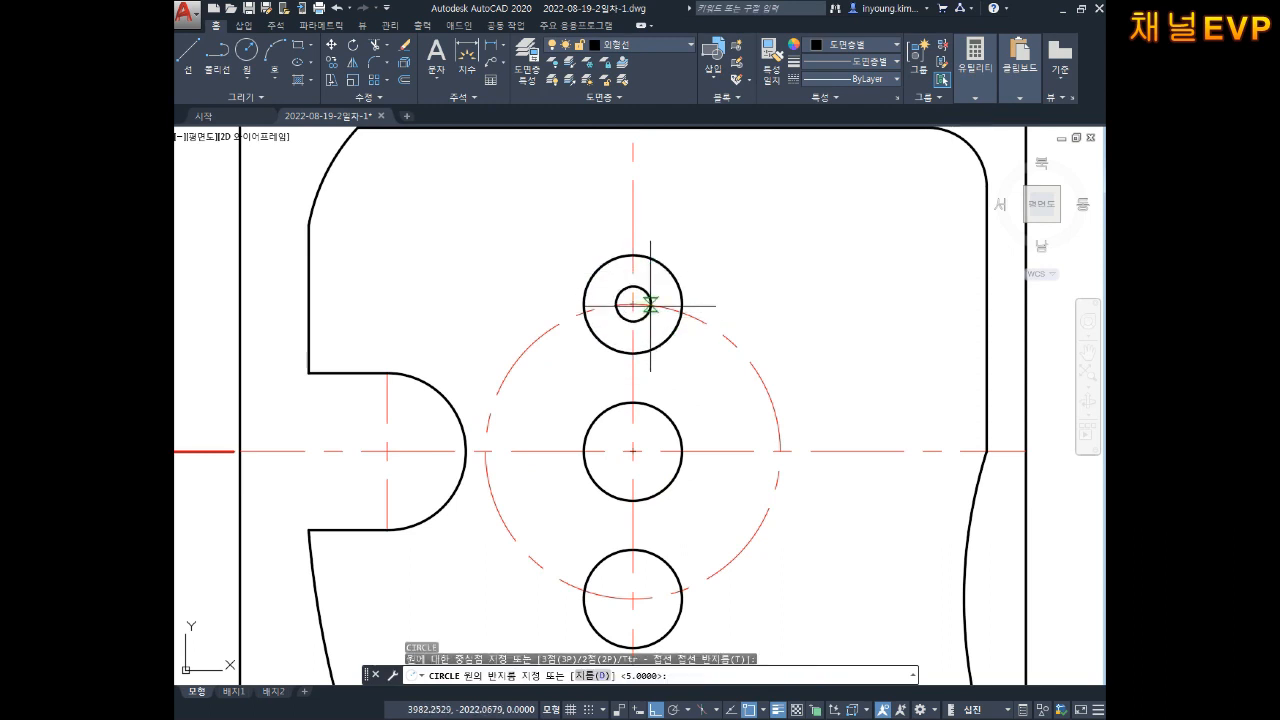
text(d)
key(Return)
text(8)
key(Return)
Copy the diameter 8 circle from its centre to the centre of the middle circle.
text(co)
key(Return)
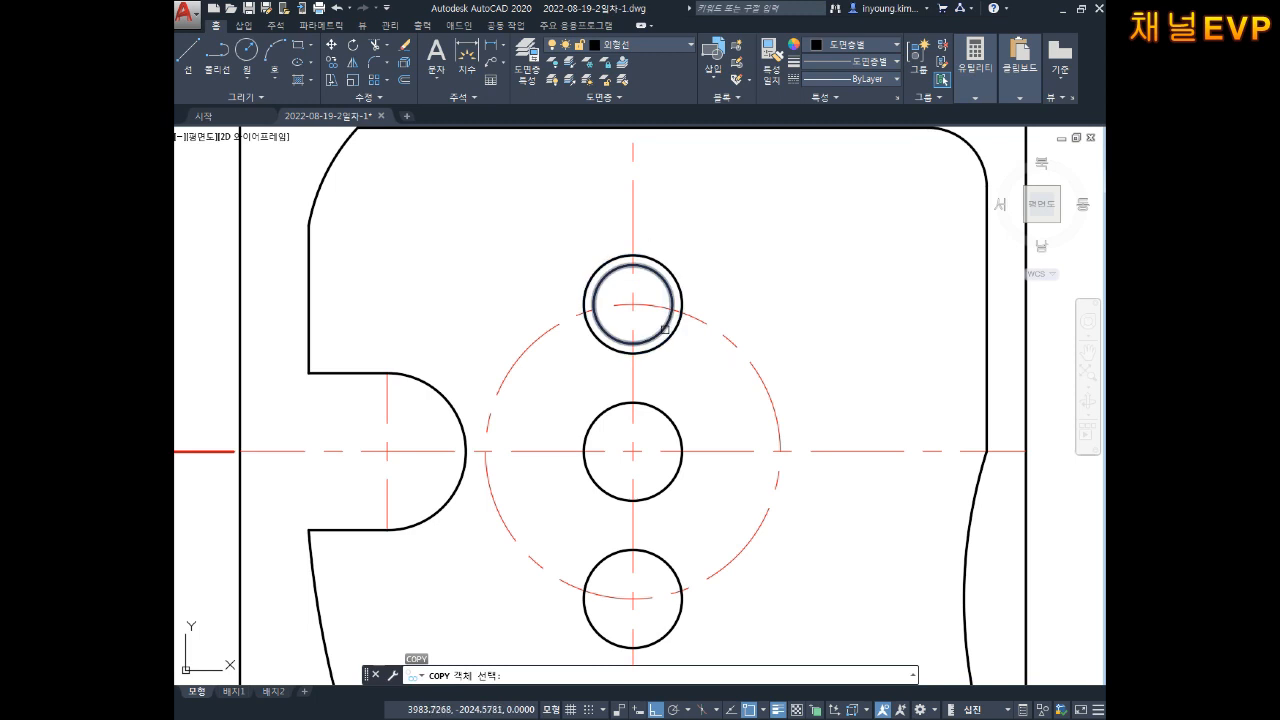
click(666, 330)
key(Return)
click(633, 304)
click(633, 451)
key(Escape)
key(Escape)
key(Escape)
middle_drag(780, 378, 761, 357)
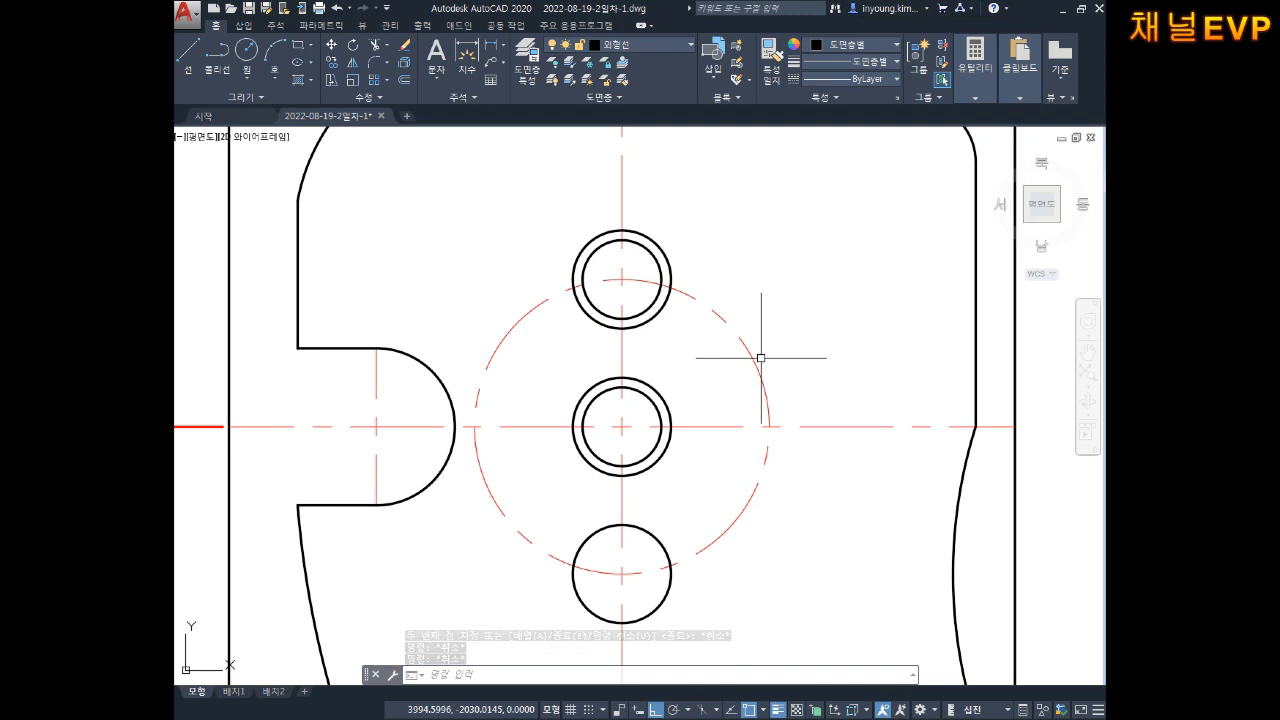
Draw two vertical lines joining the facing quadrants of the upper and middle circles and of the middle and lower circles.
text(l)
key(Return)
click(622, 327)
click(622, 378)
key(Return)
key(Return)
click(622, 476)
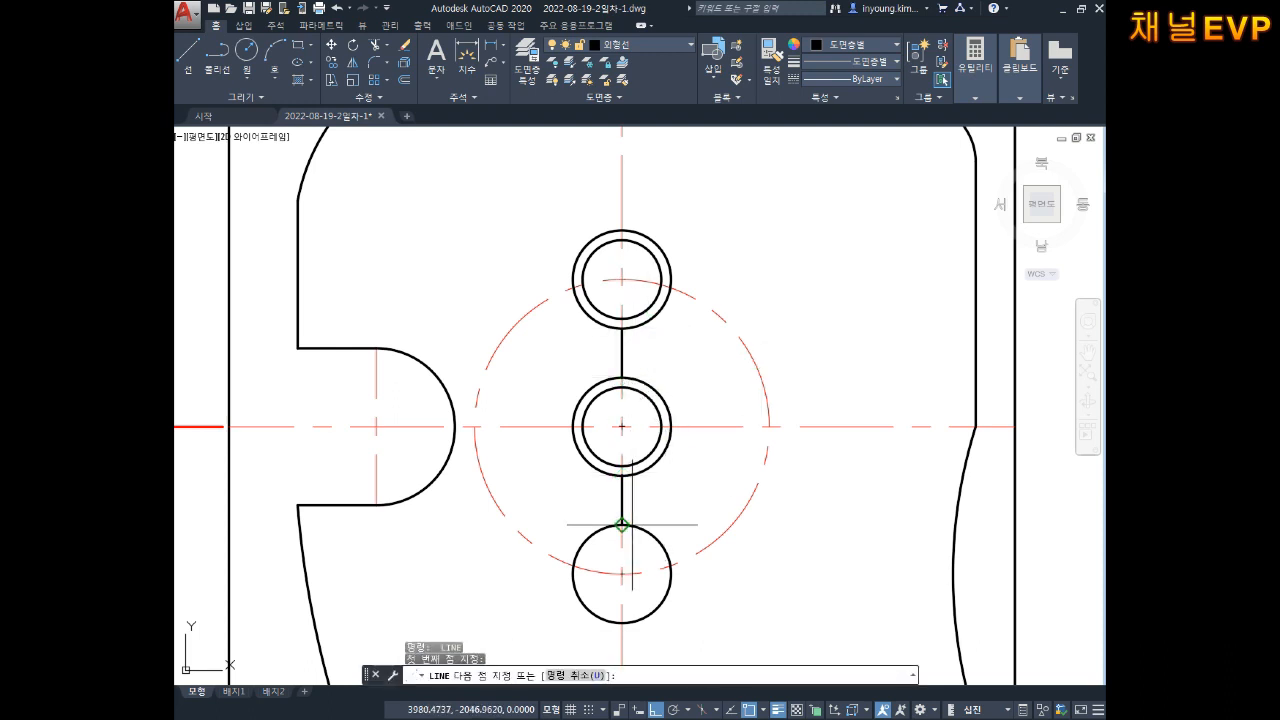
click(622, 526)
key(Escape)
middle_drag(791, 396, 740, 390)
click(637, 326)
click(606, 326)
key(Escape)
key(Escape)
click(625, 472)
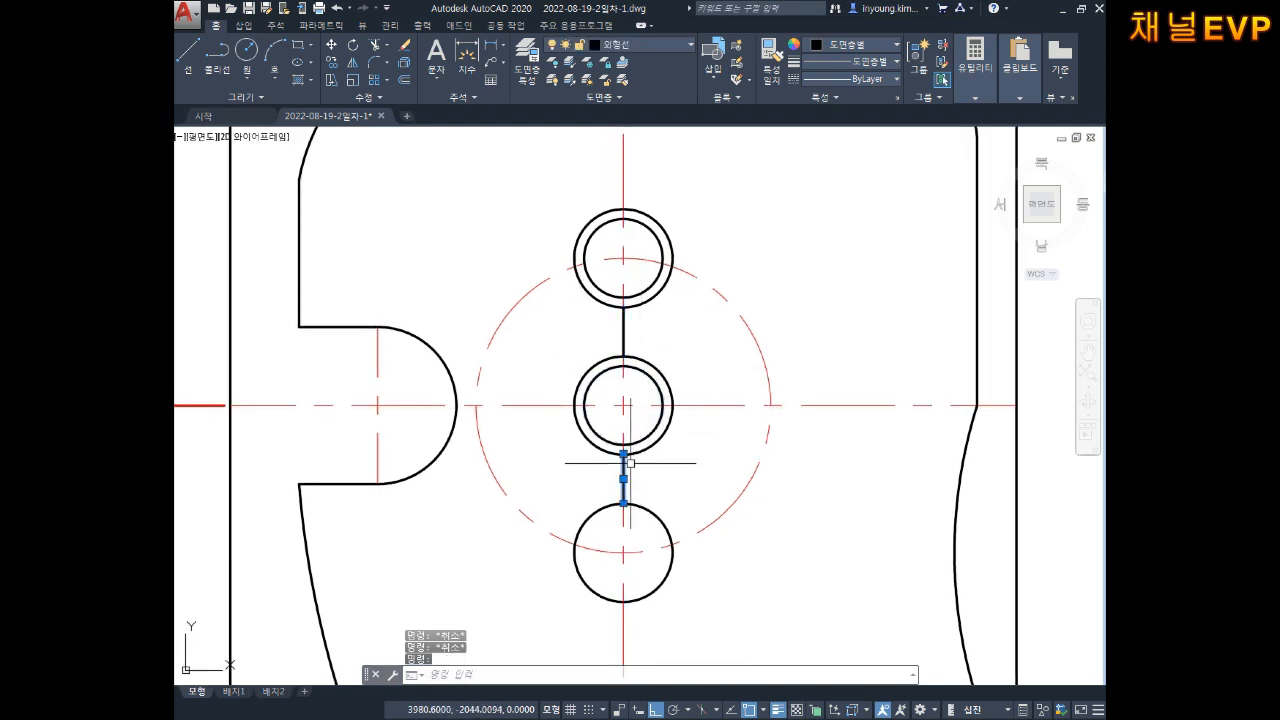
click(625, 336)
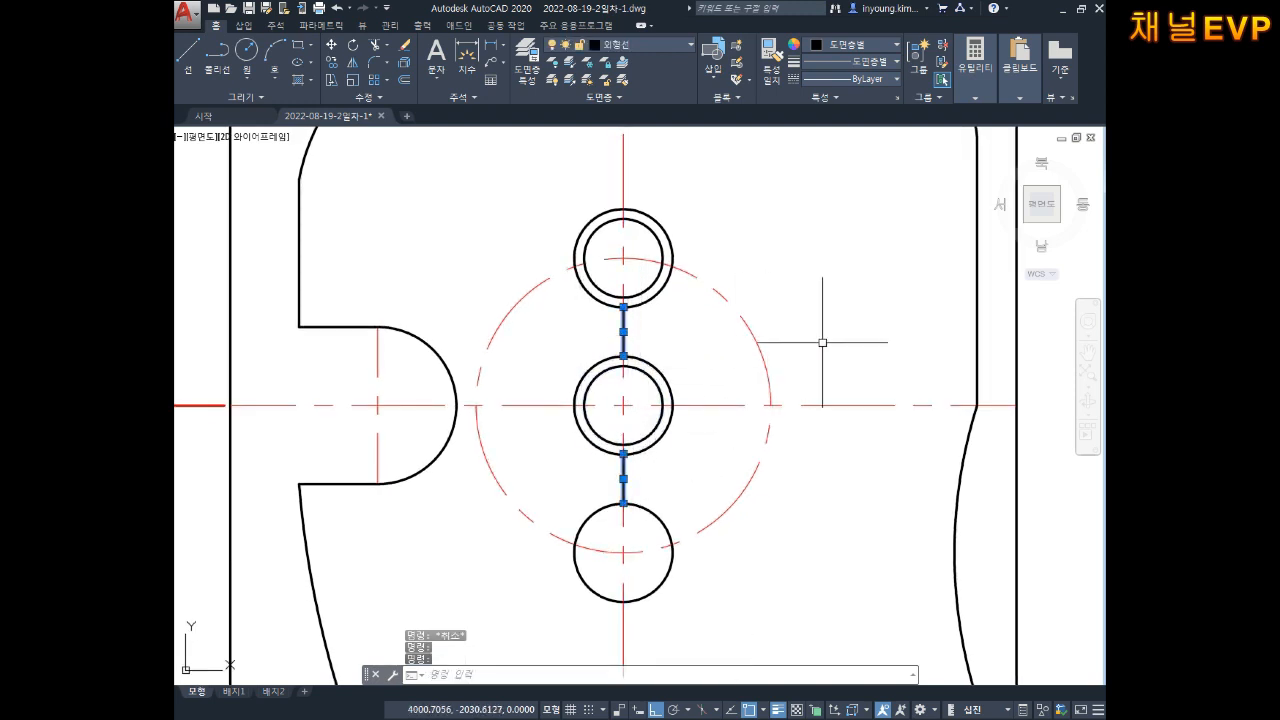
key(Escape)
key(Escape)
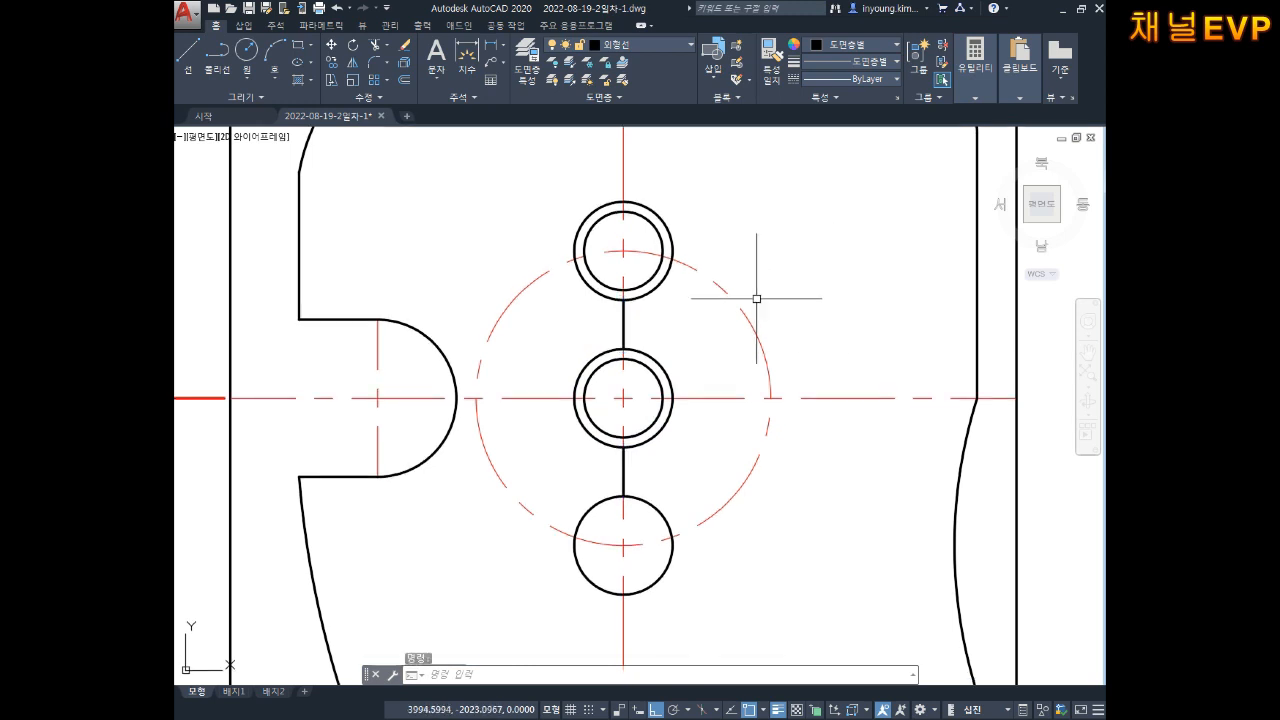
Draw a radius 20 circle centred on the middle circle, passing through the upper radius 5 circle's topmost point.
middle_drag(679, 346, 689, 331)
text(c)
key(Return)
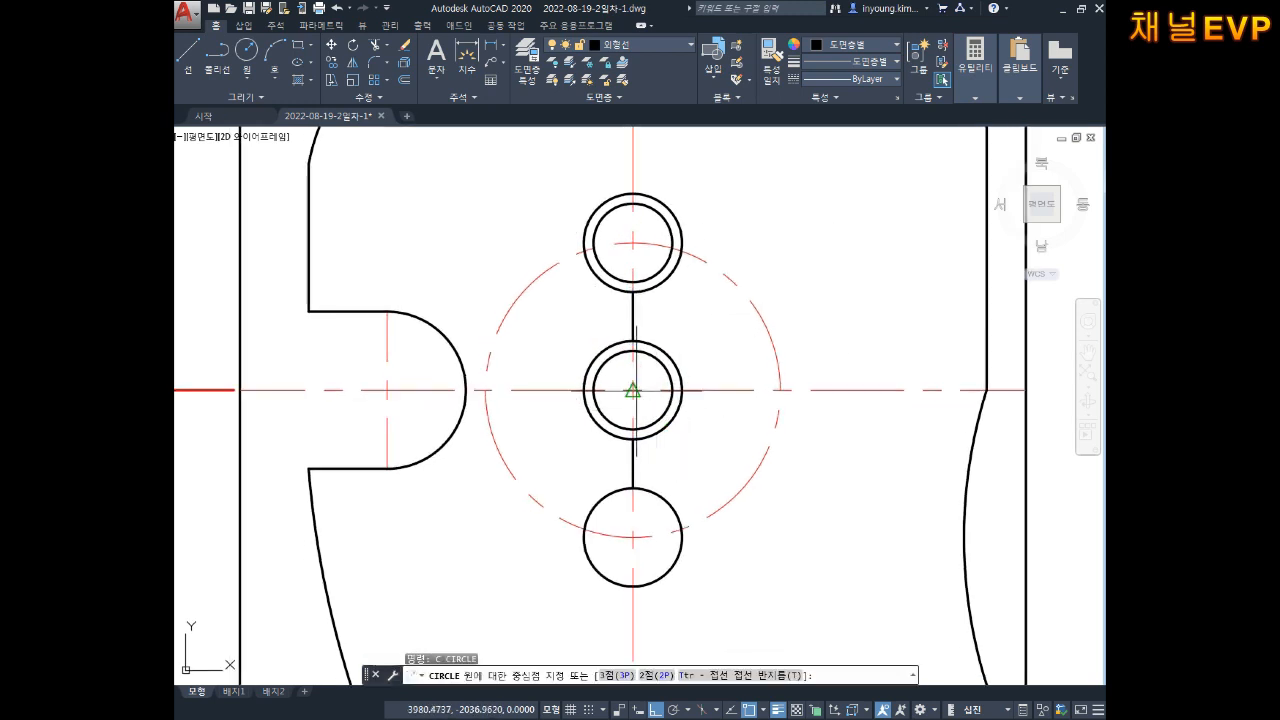
click(632, 390)
click(632, 193)
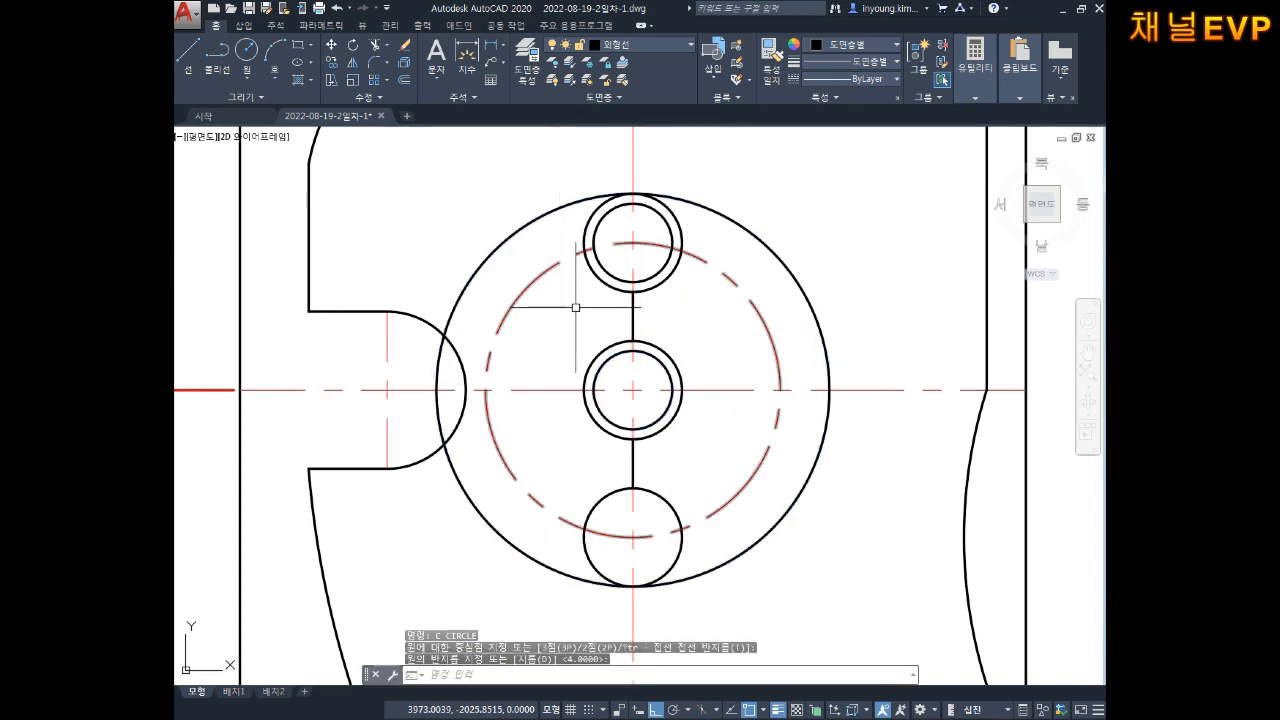
key(Escape)
key(Escape)
key(Escape)
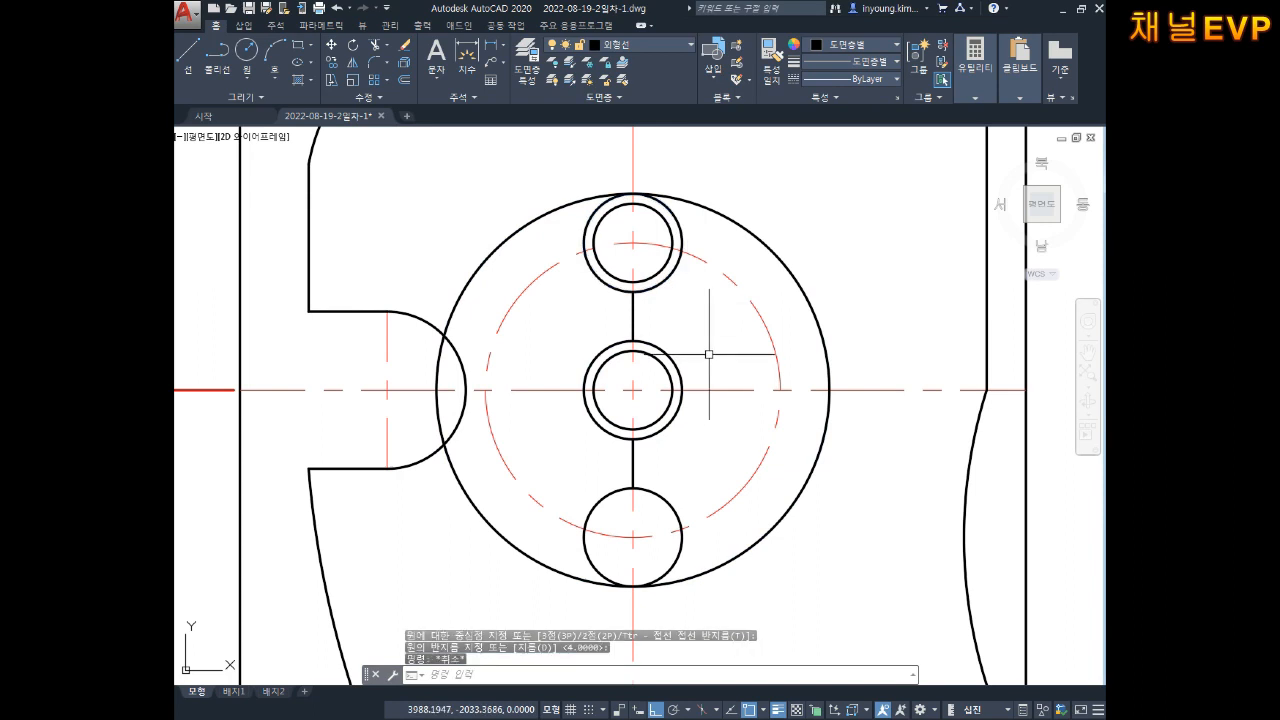
Trim away the left half of the radius 20 circle at the vertical centre line.
text(tr)
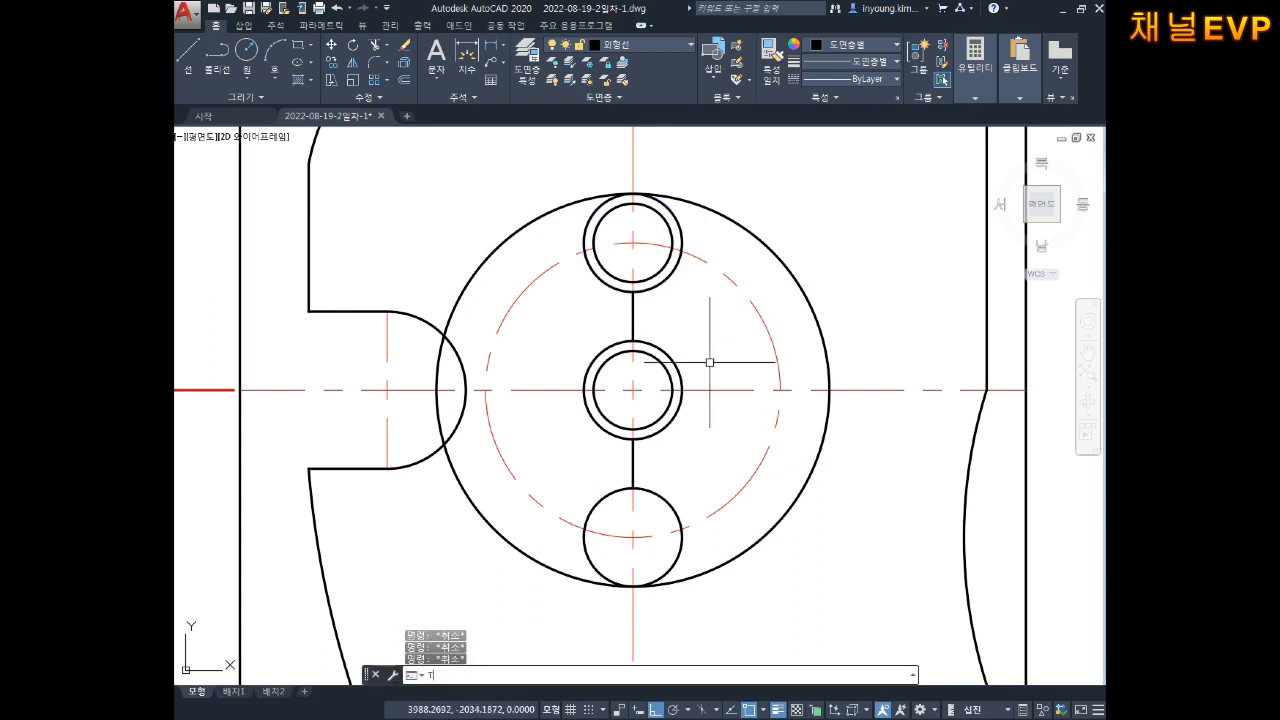
key(Return)
key(Return)
click(588, 200)
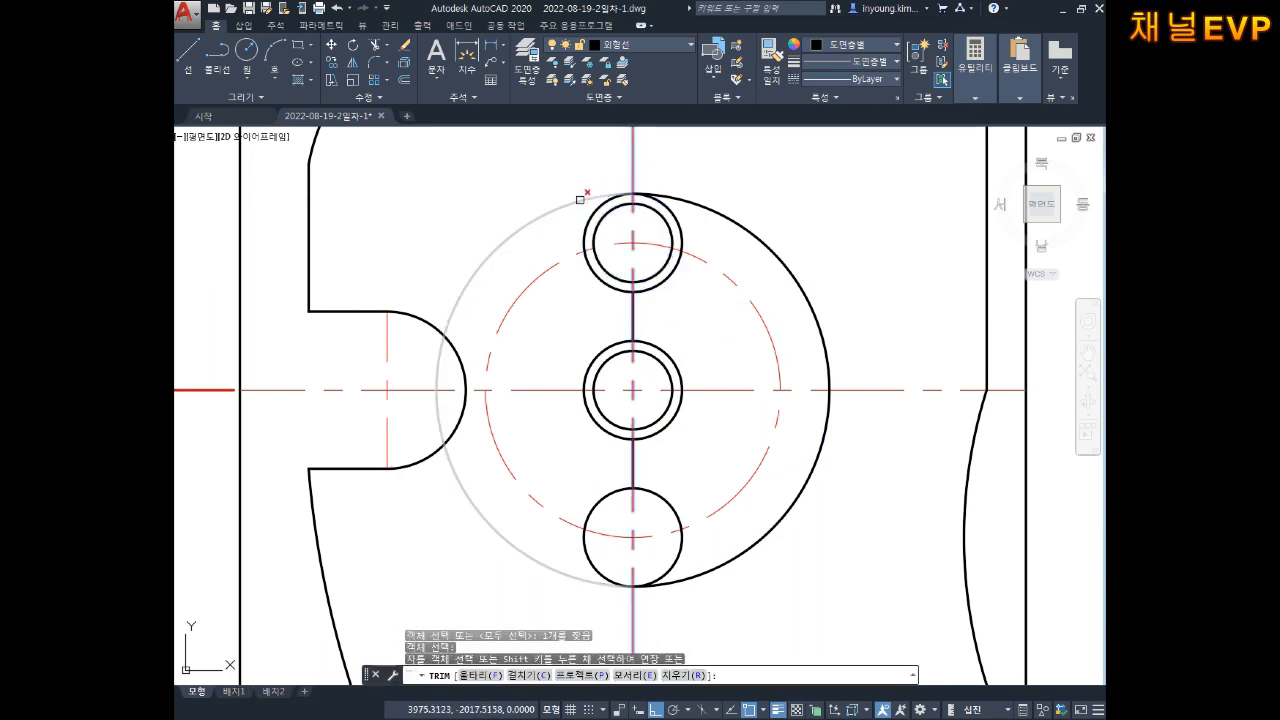
middle_drag(789, 330, 769, 343)
key(Escape)
key(Escape)
key(Escape)
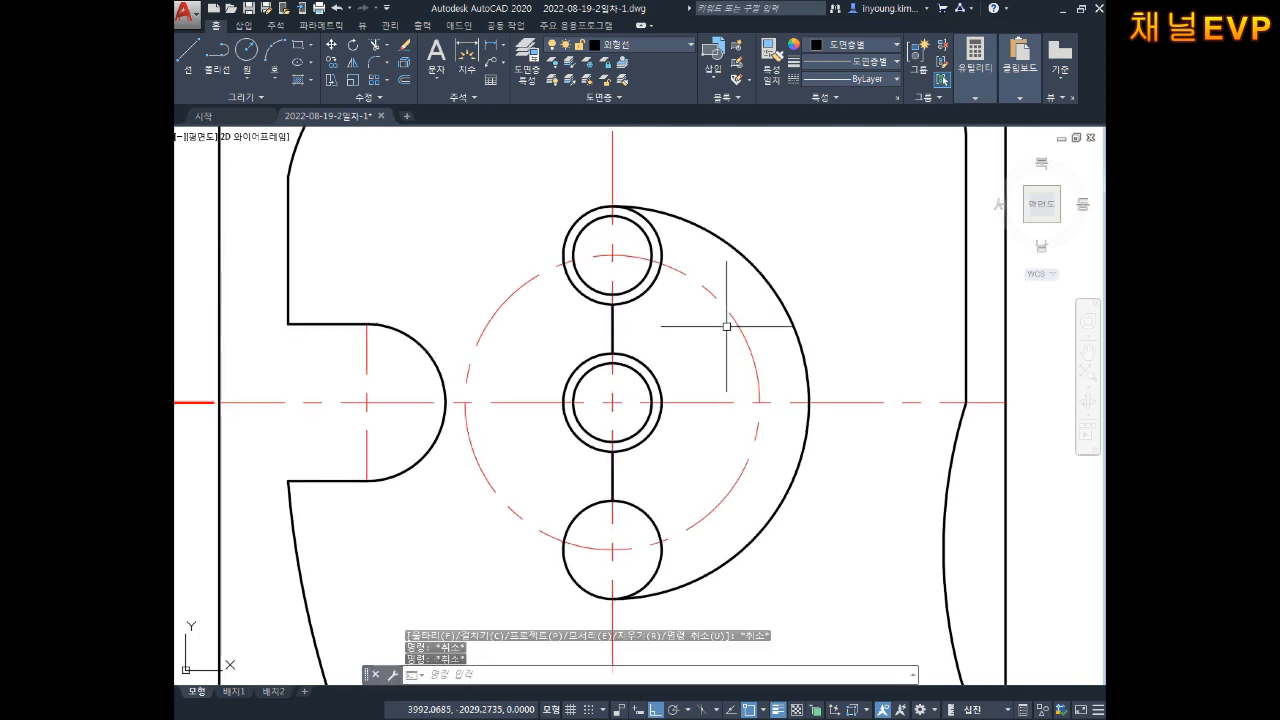
text(tr)
key(Return)
click(665, 301)
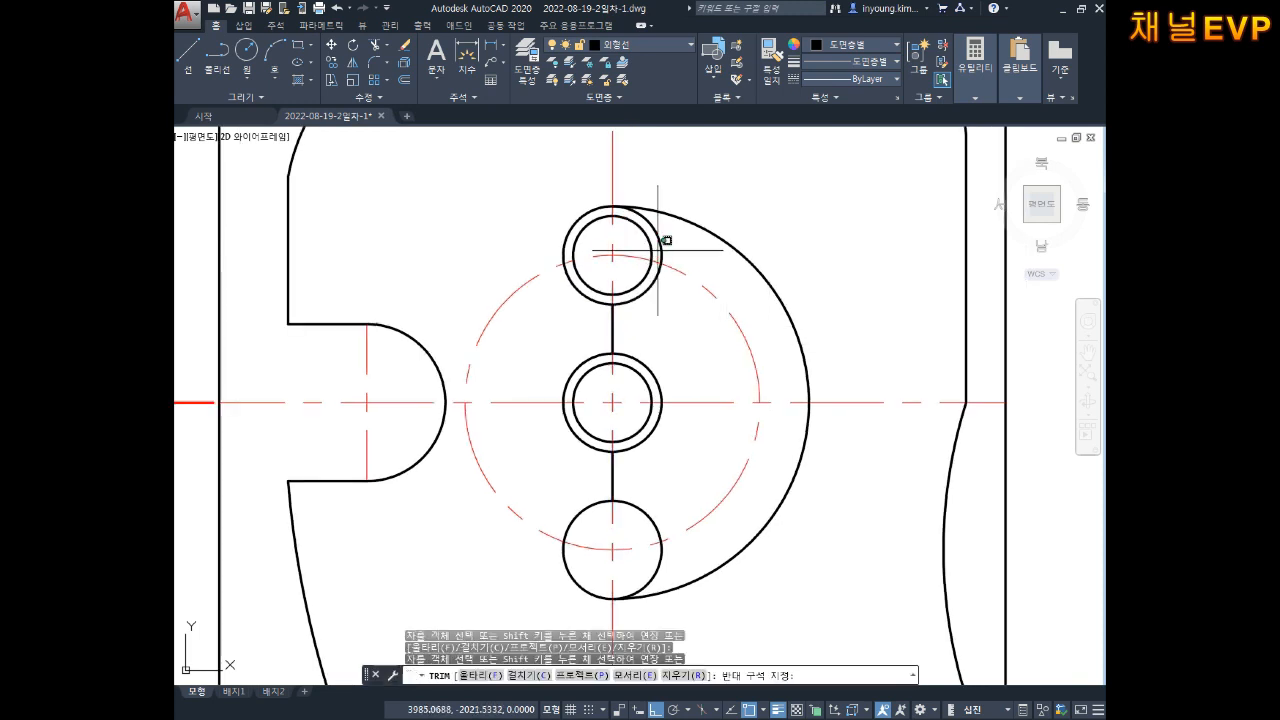
key(Escape)
key(Escape)
key(Escape)
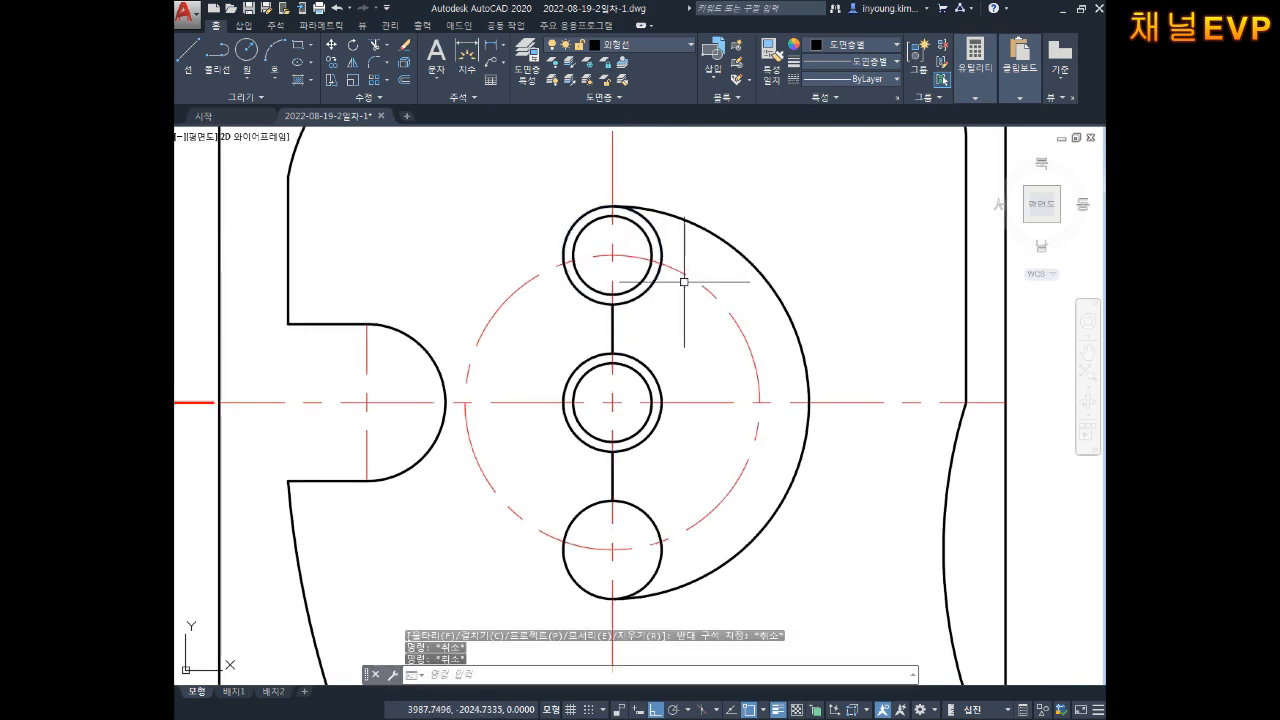
key(Escape)
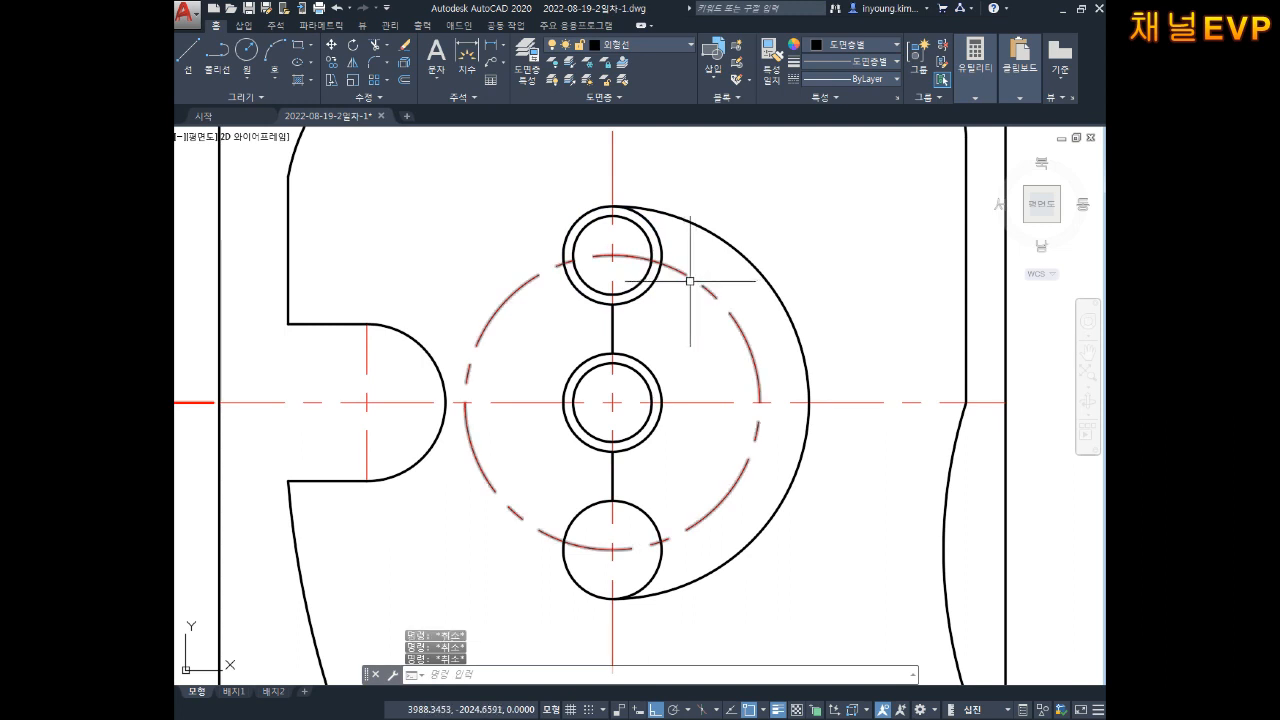
Trim away the right halves of the three radius 5 circles, leaving the diameter 8 circles whole.
text(TR)
key(Return)
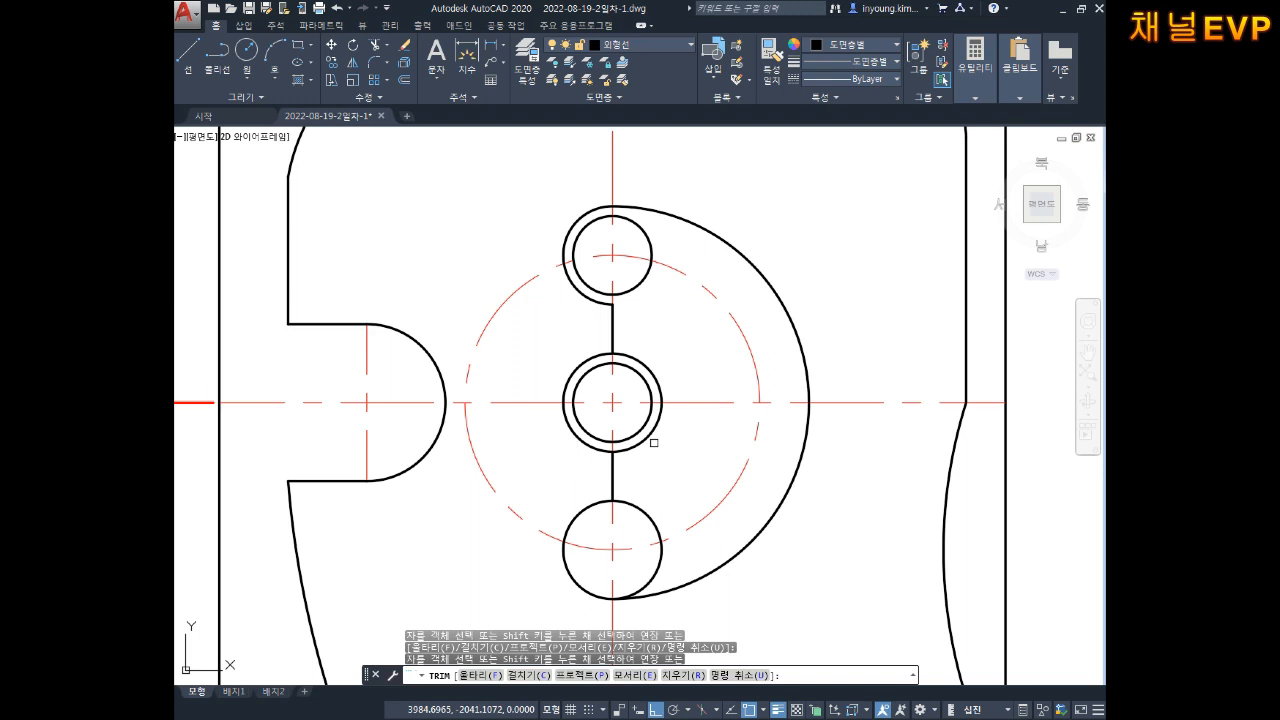
click(655, 427)
click(660, 392)
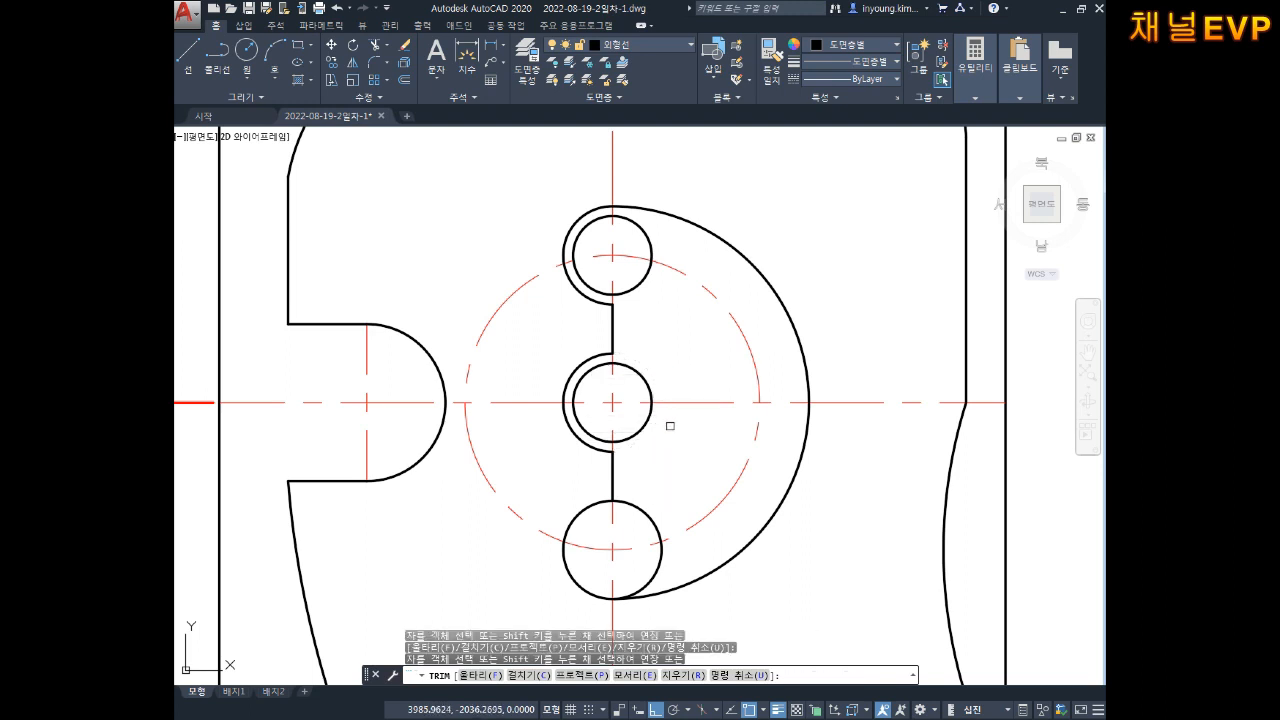
key(Escape)
key(Escape)
middle_drag(783, 392, 776, 363)
key(Escape)
key(Escape)
middle_drag(843, 420, 840, 434)
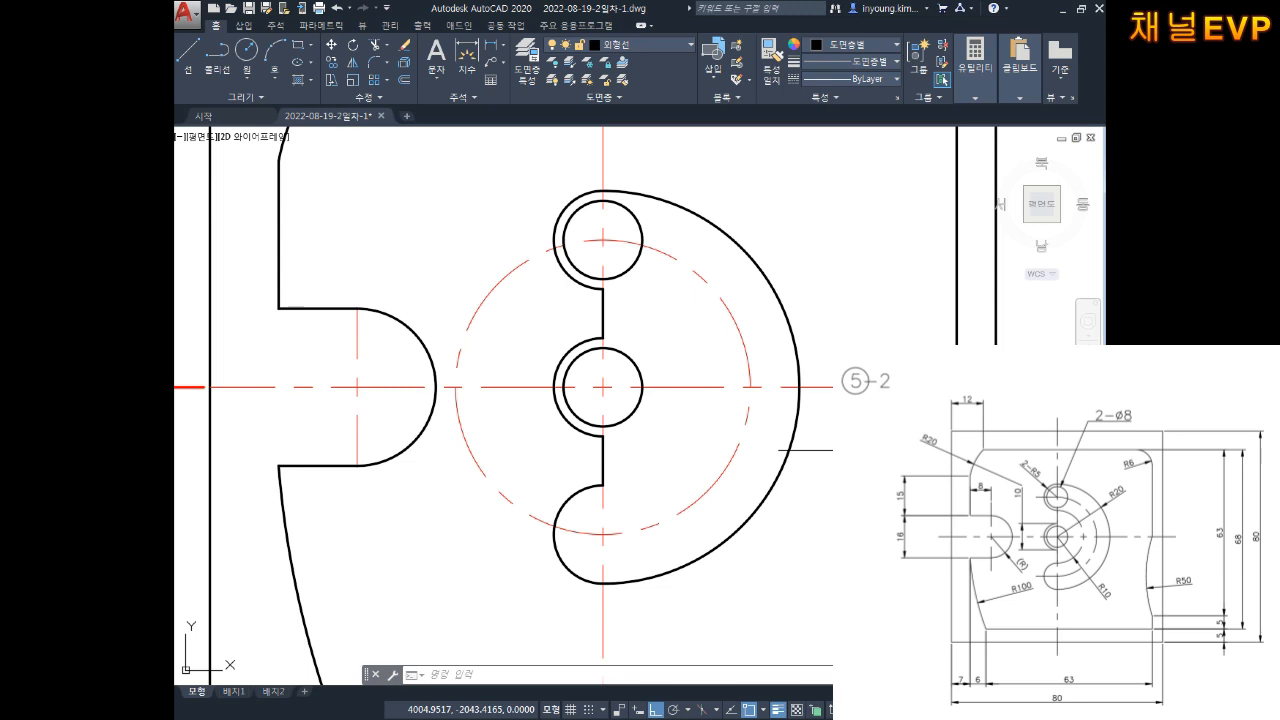
Trim the left part of the diameter 30 centre line circle back to the curved slot's outline.
text(tr)
key(space)
click(551, 312)
click(427, 193)
click(499, 430)
click(461, 478)
scroll(593, 215, up, 5)
scroll(590, 214, down, 4)
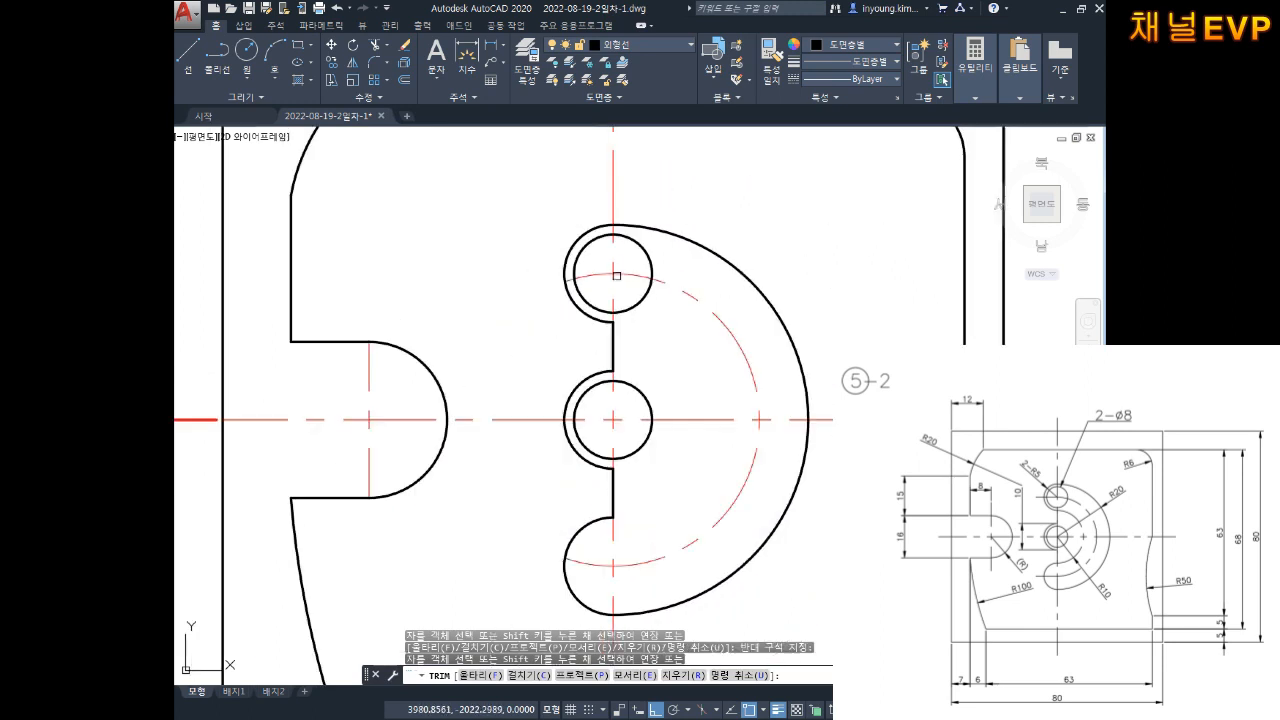
key(Escape)
key(Escape)
key(Escape)
key(Escape)
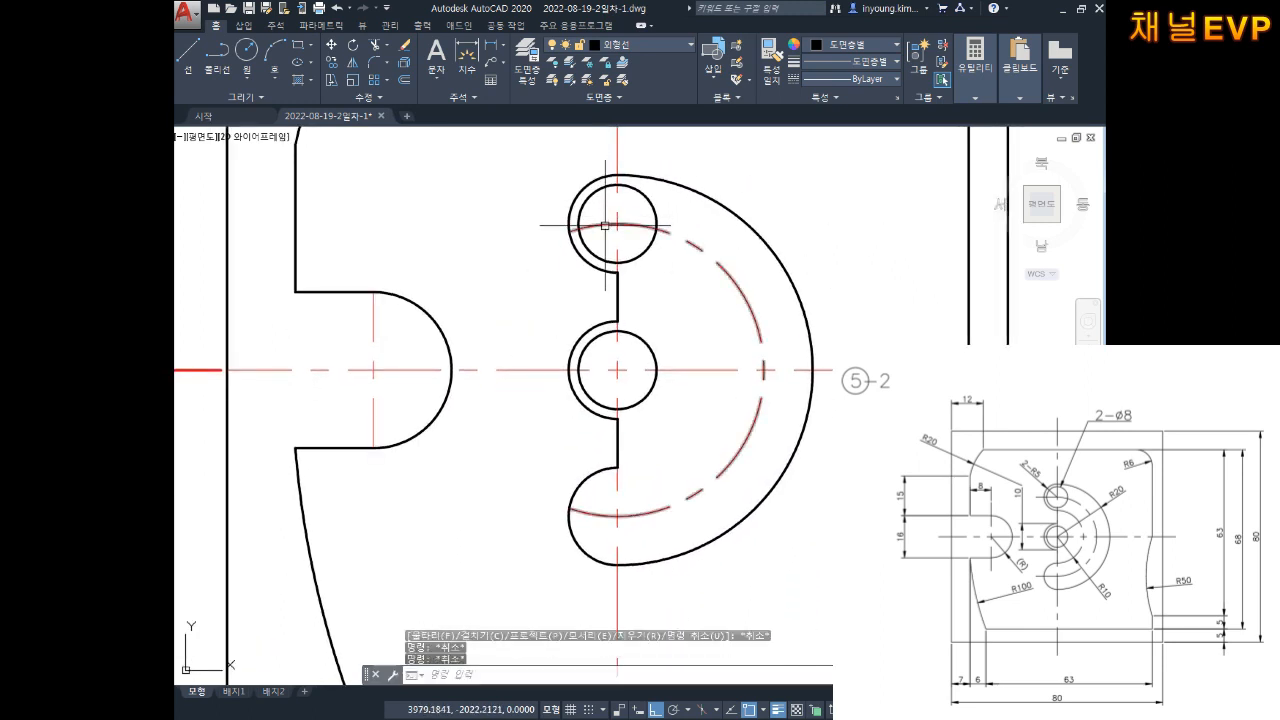
Trim the two ends of the diameter 30 centre line arc back to the vertical centre line.
scroll(603, 217, up, 5)
text(tr)
key(space)
click(646, 277)
click(626, 326)
key(space)
click(614, 237)
click(604, 291)
scroll(604, 291, down, 2)
middle_drag(606, 301, 616, 209)
middle_drag(606, 431, 606, 303)
click(612, 493)
click(606, 527)
key(Escape)
middle_drag(634, 250, 634, 428)
key(Escape)
key(Escape)
Draw short horizontal lines from both ends of the centre line arc to the left quadrants of the upper and lower radius 5 arcs.
text(l)
key(space)
scroll(633, 276, up, 4)
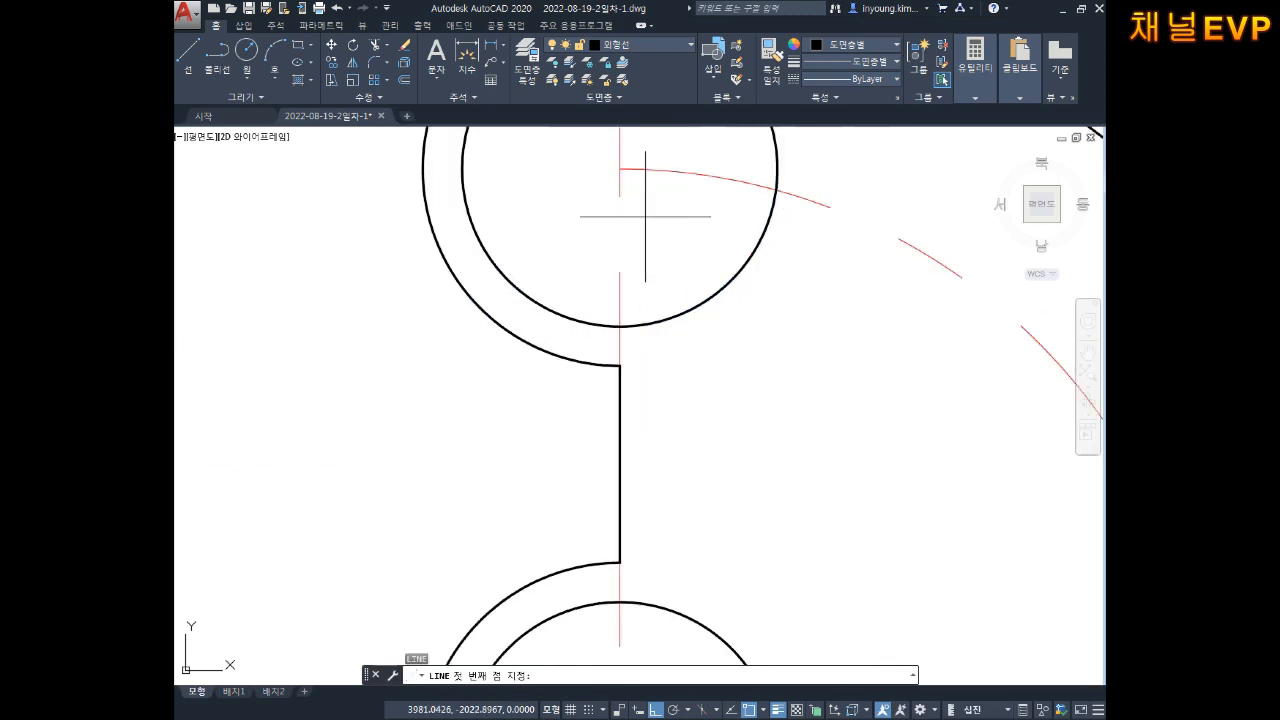
click(627, 291)
scroll(470, 300, down, 4)
scroll(523, 323, down, 3)
scroll(571, 340, up, 3)
key(Escape)
key(space)
click(575, 340)
click(528, 340)
key(Escape)
Move the two short horizontal lines at the slot ends to the 중심선 layer.
click(549, 327)
click(546, 343)
middle_drag(586, 134, 581, 343)
click(563, 254)
click(554, 270)
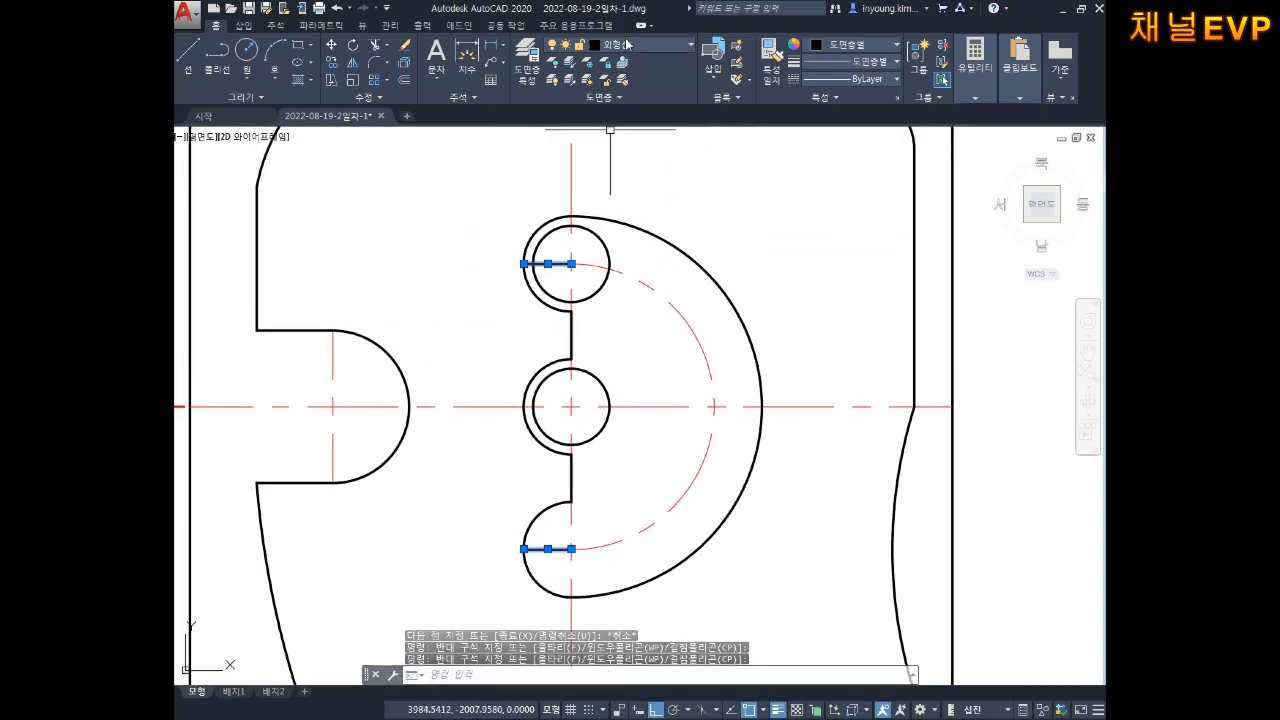
click(627, 44)
click(622, 168)
key(Escape)
key(Escape)
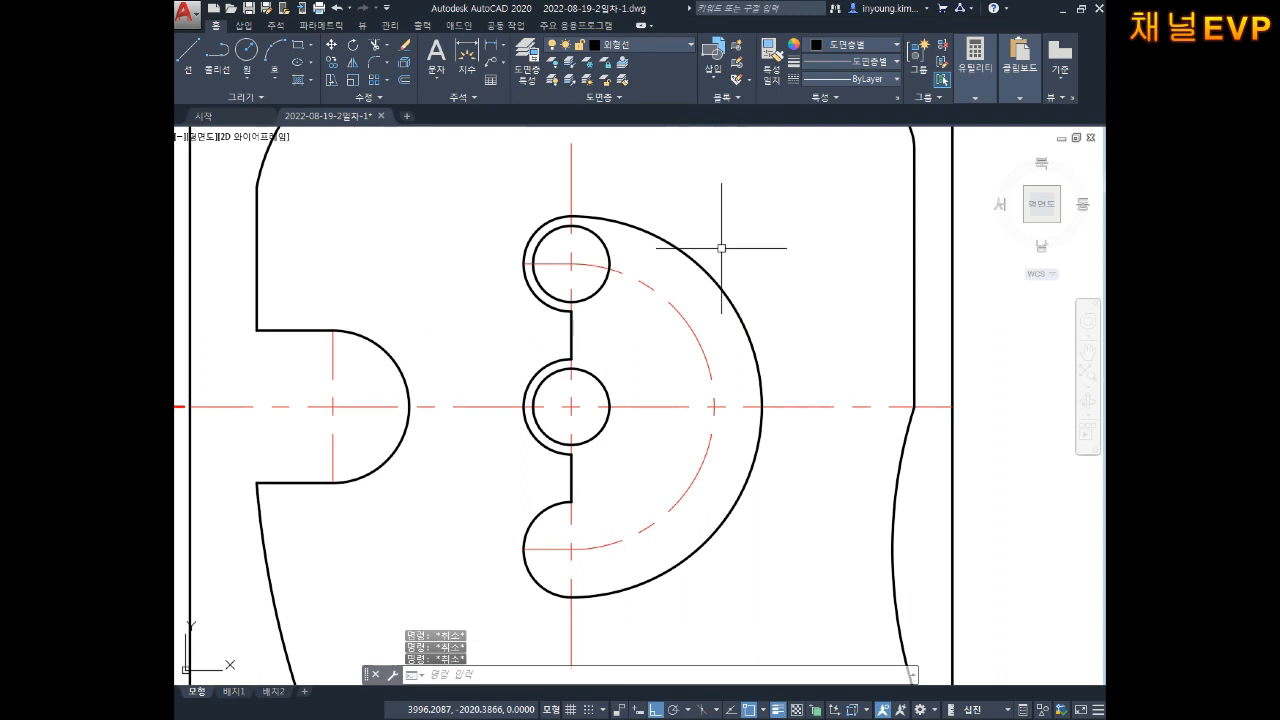
Lengthen the two short centre lines outward at their left ends by an increment of 3.
text(ㄴ)
text(EN)
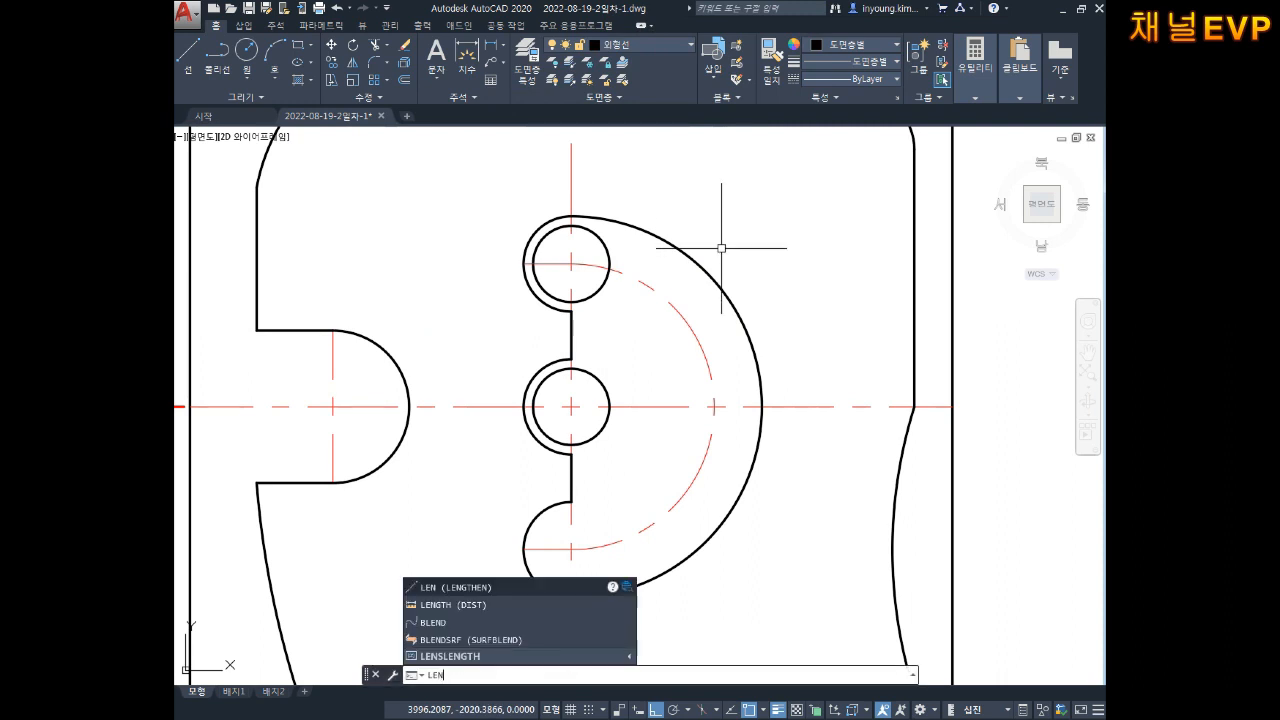
key(Return)
text(DE)
key(Return)
text(3)
key(Return)
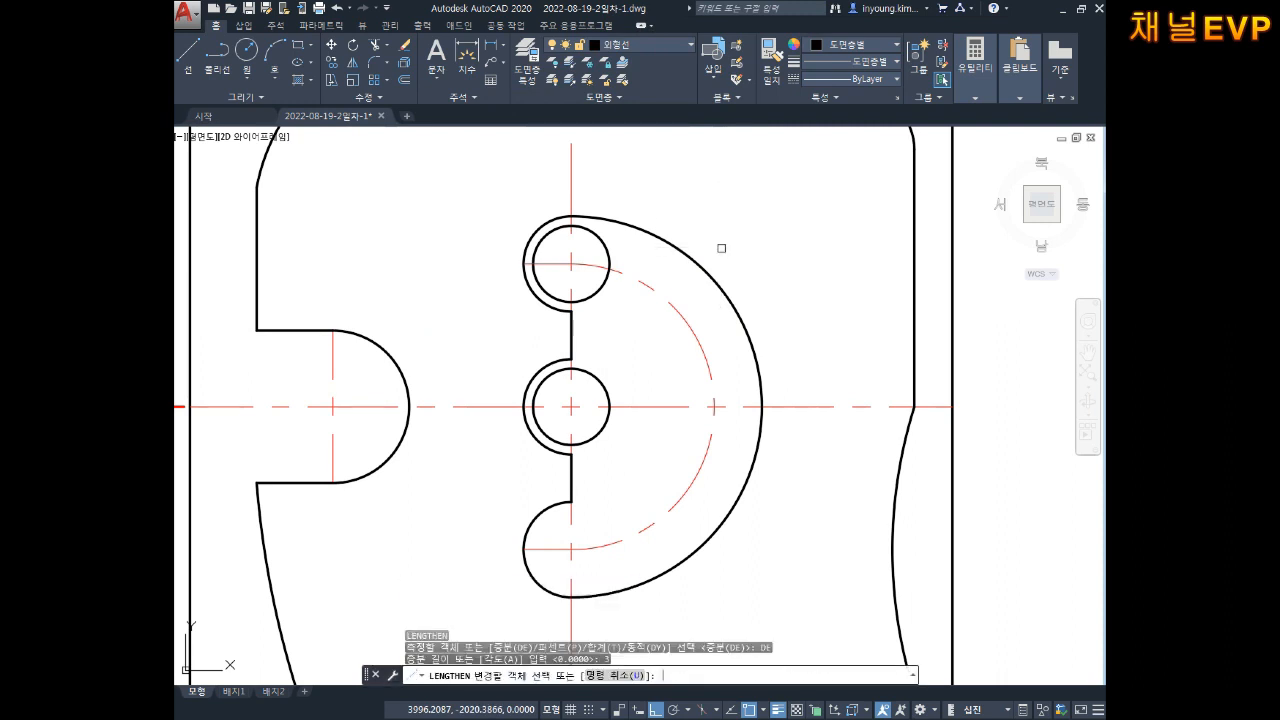
click(544, 263)
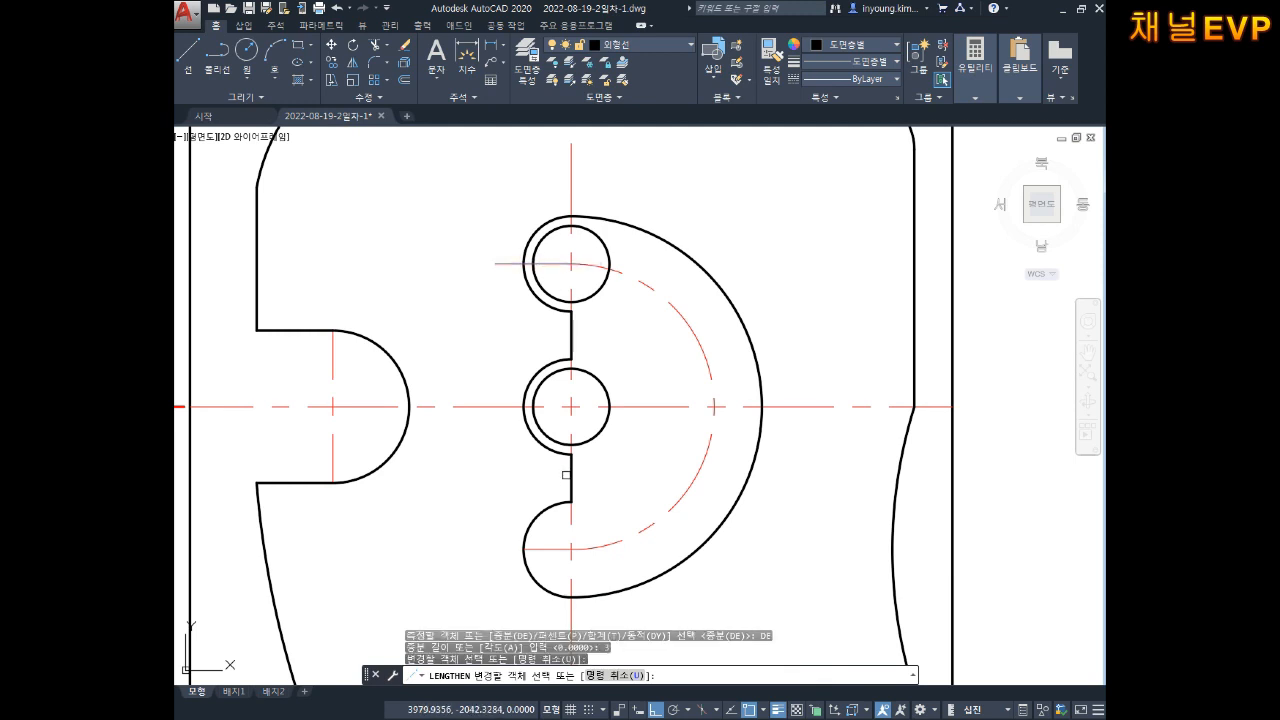
click(546, 549)
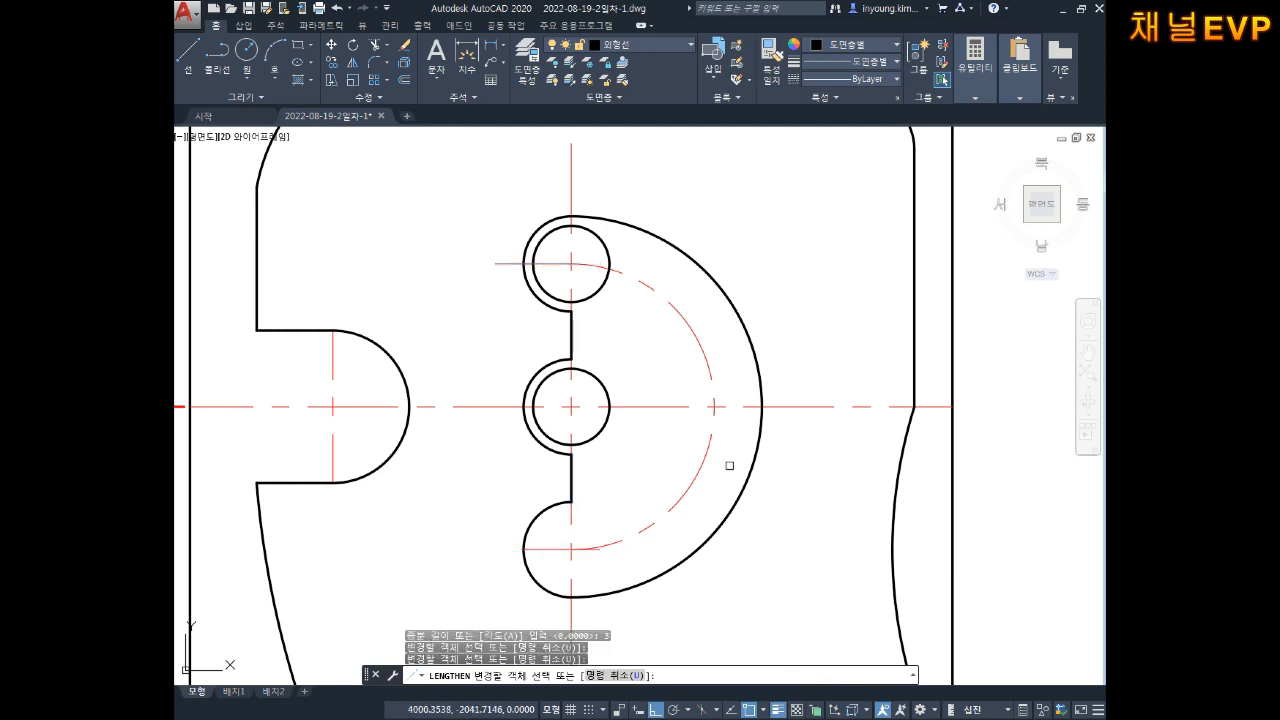
text(u)
key(Return)
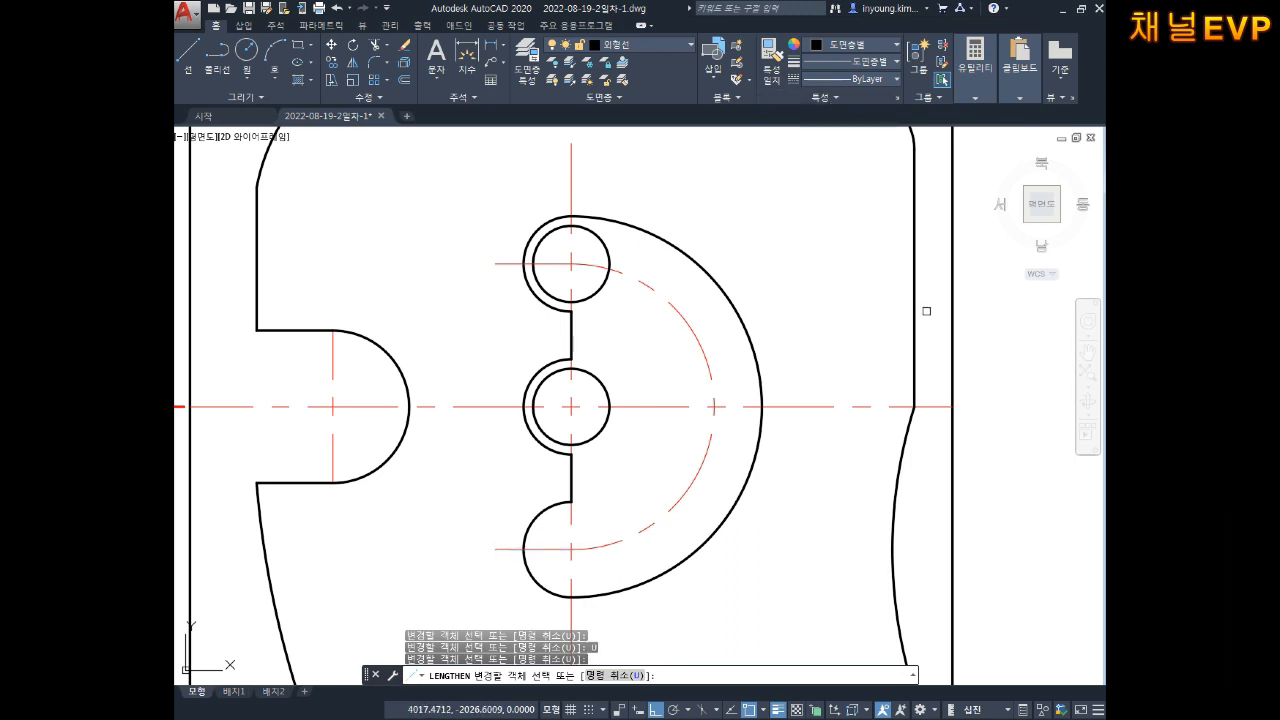
Lengthen the plate's horizontal and vertical centre lines and the left notch's vertical centre line by 3 at both ends.
click(943, 407)
middle_drag(655, 339, 759, 337)
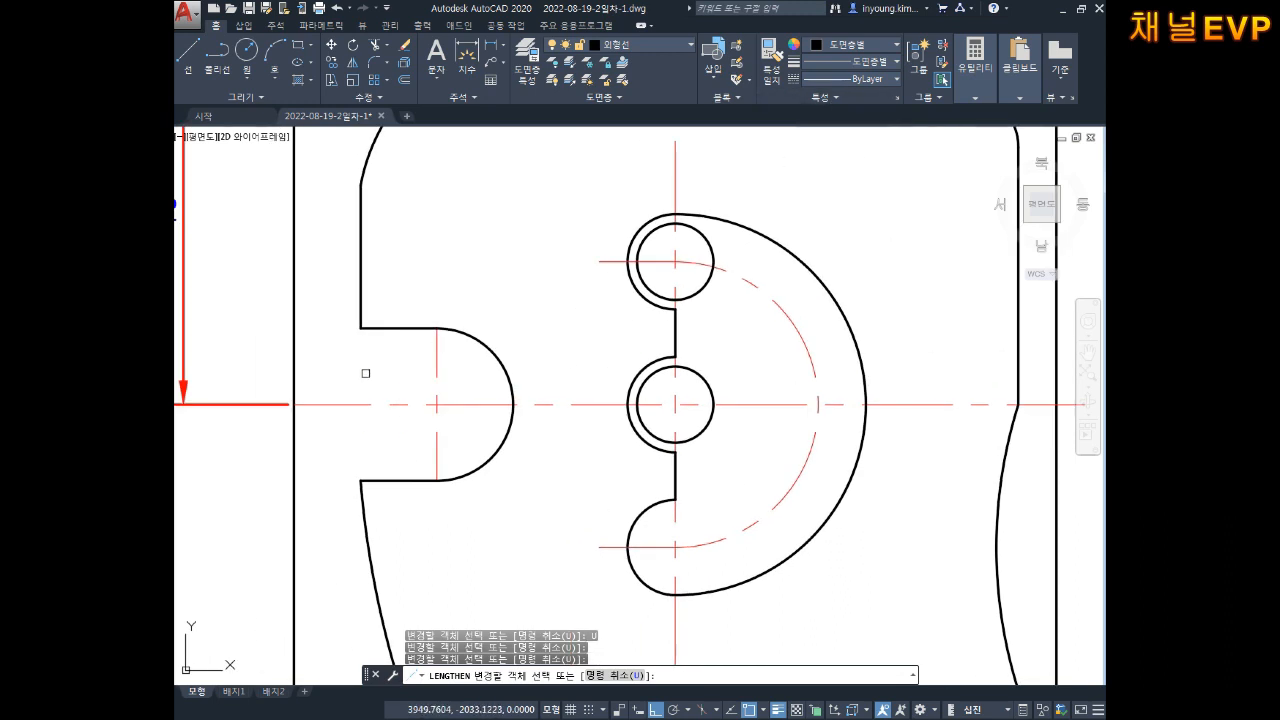
click(437, 457)
click(305, 411)
scroll(305, 411, down, 6)
scroll(409, 312, up, 4)
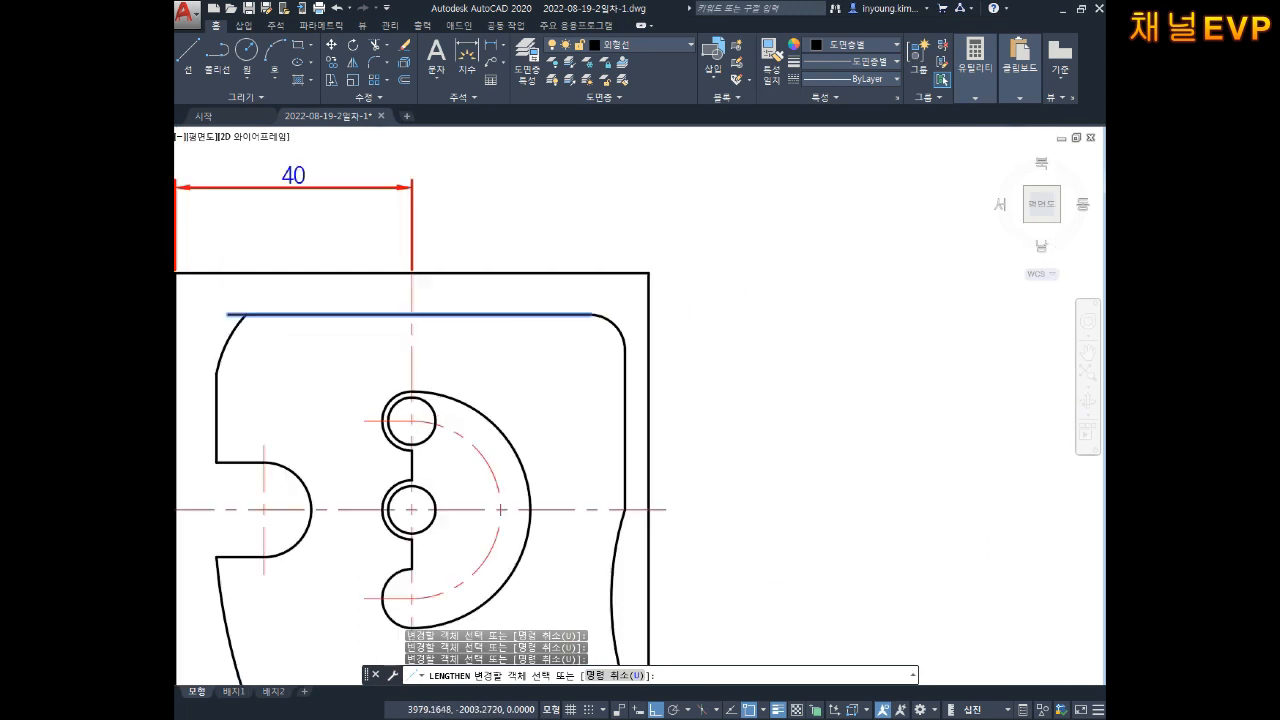
scroll(418, 292, down, 4)
scroll(462, 384, up, 2)
scroll(463, 385, up, 2)
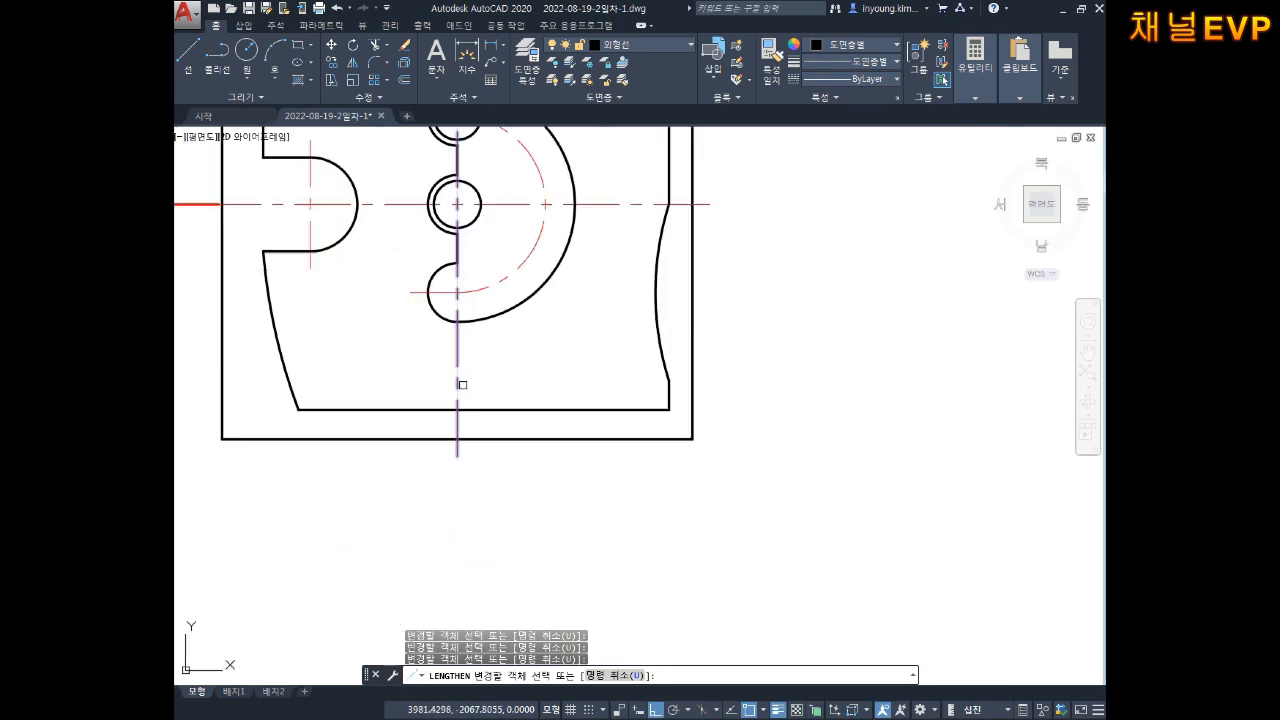
key(Escape)
mouse_move(400, 198)
middle_down()
mouse_move(503, 369)
mouse_move(582, 372)
middle_up()
key(Escape)
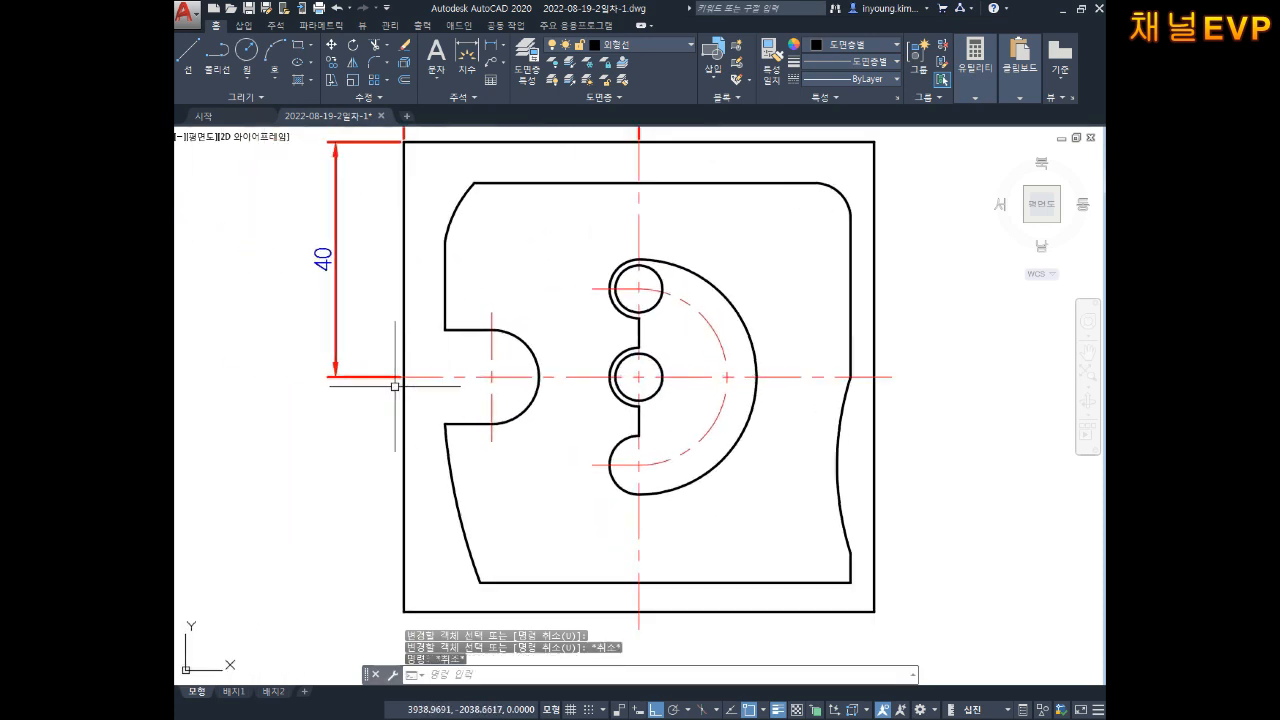
Shift the vertical 40 dimension's lower extension origin outward, away from the plate edge and the horizontal centre line.
scroll(396, 385, up, 4)
click(371, 362)
click(414, 362)
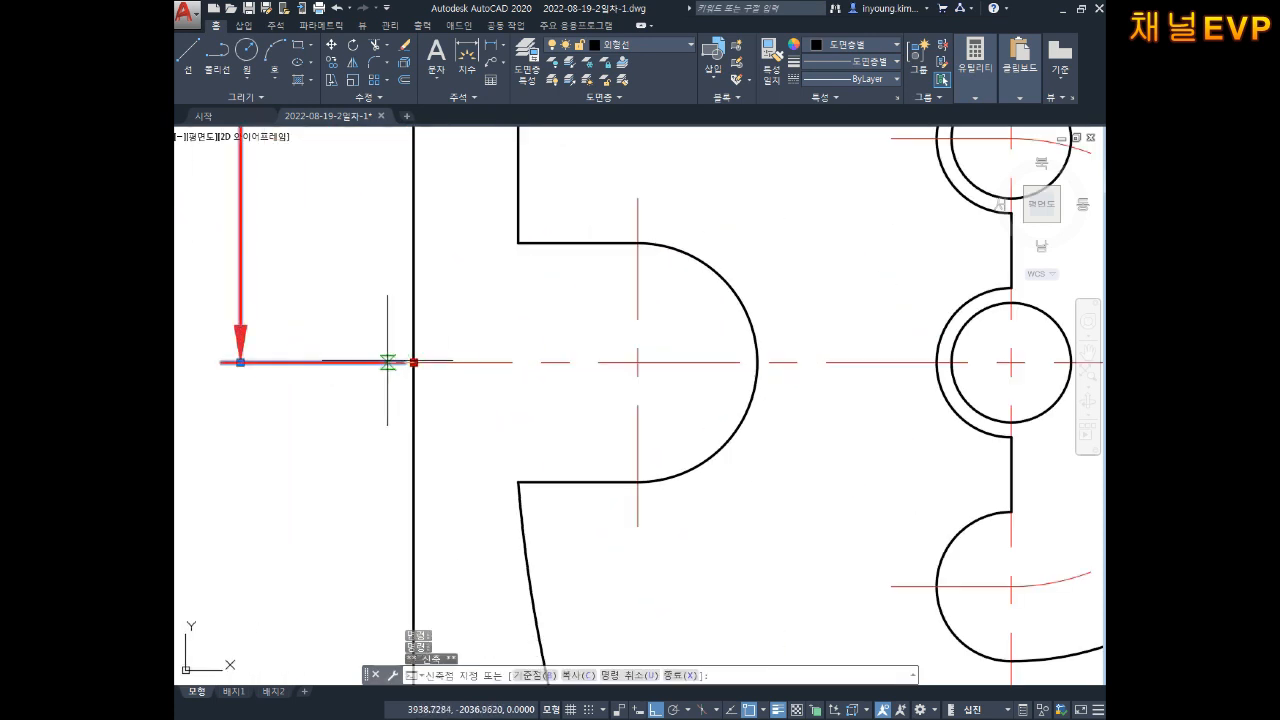
click(364, 362)
key(Escape)
scroll(437, 312, down, 2)
middle_drag(525, 203, 526, 323)
middle_drag(619, 212, 578, 343)
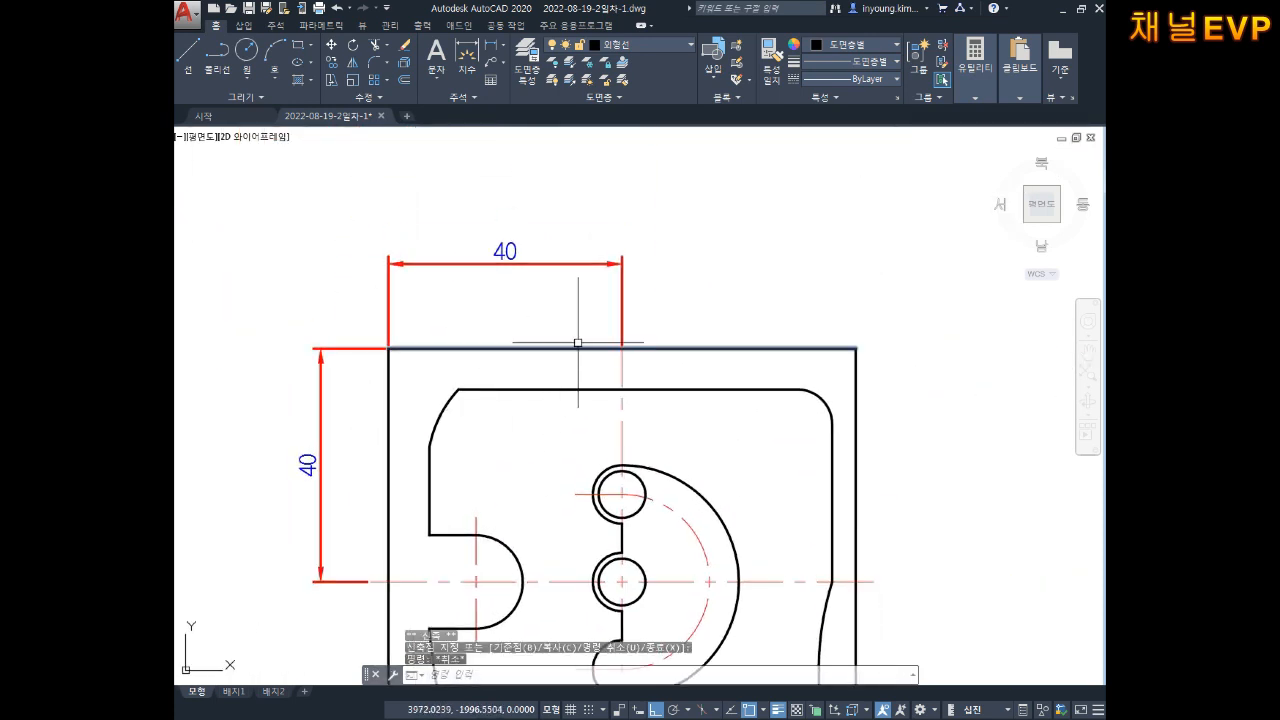
key(Escape)
Shift the horizontal 40 dimension's extension origin at the vertical centre line upward, clear of the centre line's end.
scroll(600, 328, up, 2)
click(634, 317)
click(632, 363)
click(632, 334)
key(Escape)
key(Escape)
key(Escape)
scroll(676, 332, down, 1)
middle_drag(601, 321, 582, 280)
Move both 40 dimensions to a thin-line layer.
click(540, 198)
click(494, 240)
click(360, 263)
click(305, 332)
click(652, 49)
click(640, 132)
key(Escape)
scroll(650, 200, down, 1)
scroll(700, 277, up, 2)
key(Escape)
key(Escape)
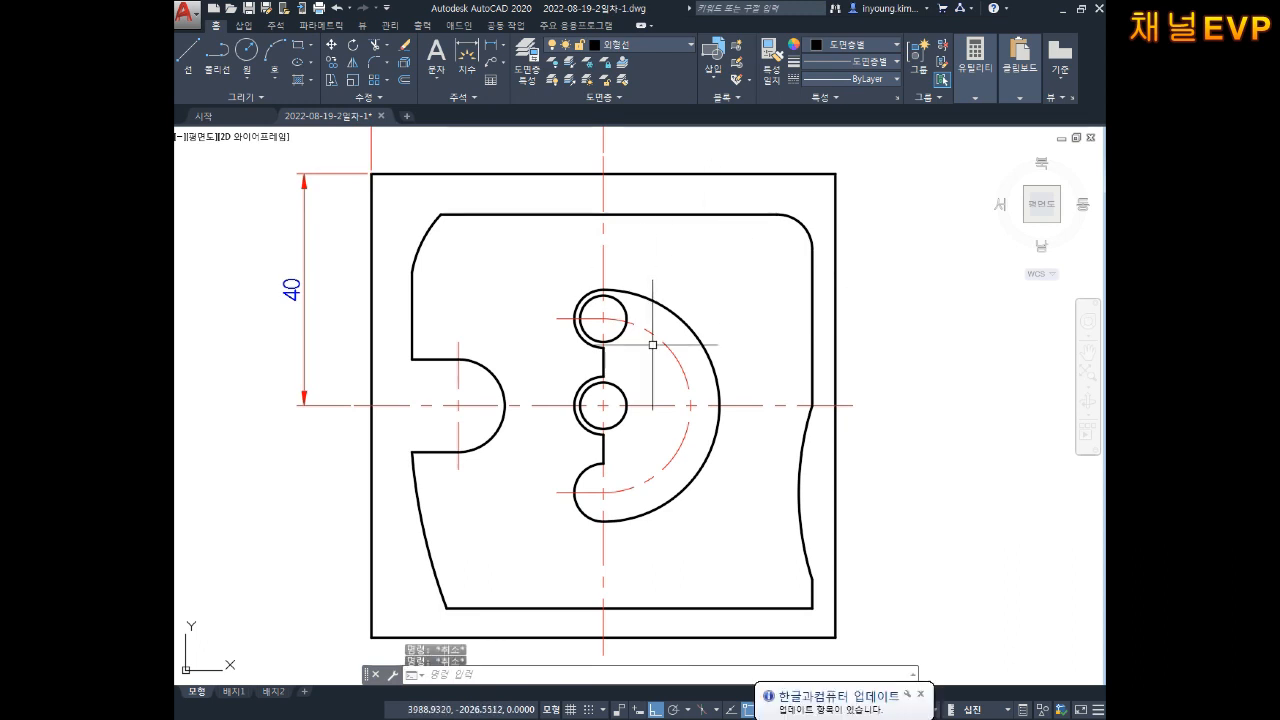
Draw a radius 10 circle centred on the middle circle, passing through the upper radius 5 arc's lower end.
middle_drag(635, 394, 637, 386)
scroll(635, 403, up, 5)
text(c)
key(Return)
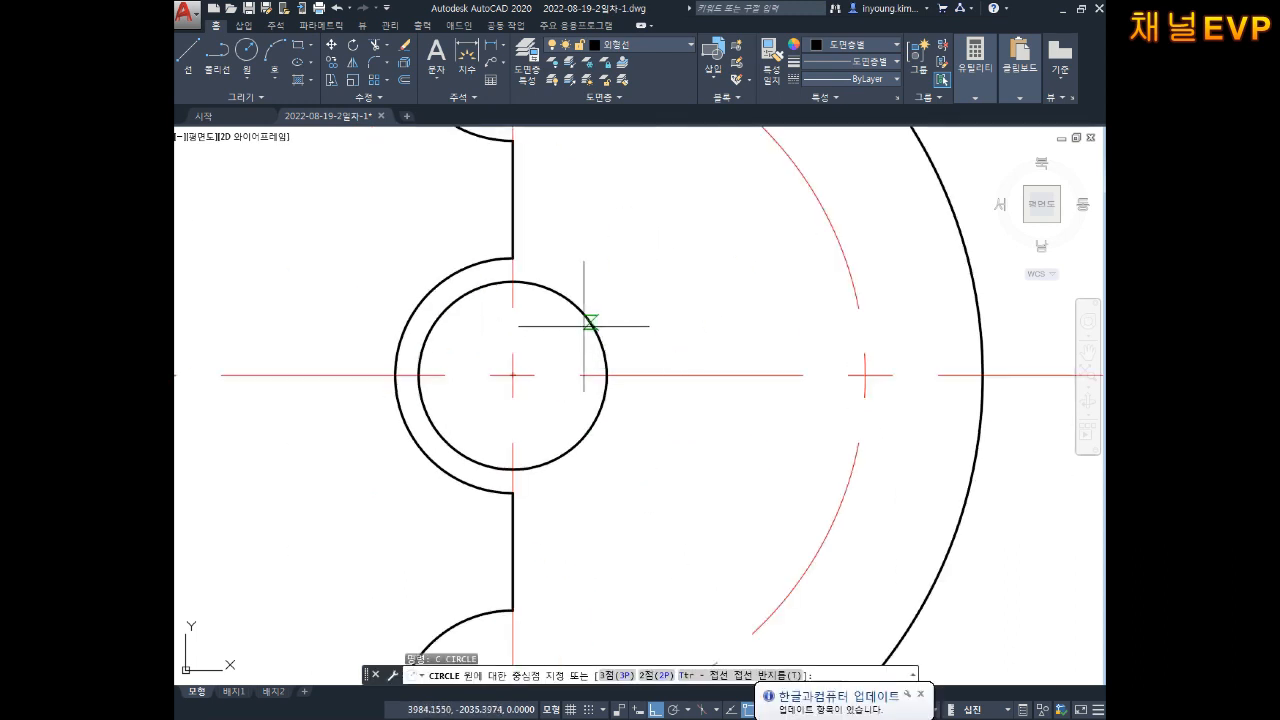
click(512, 375)
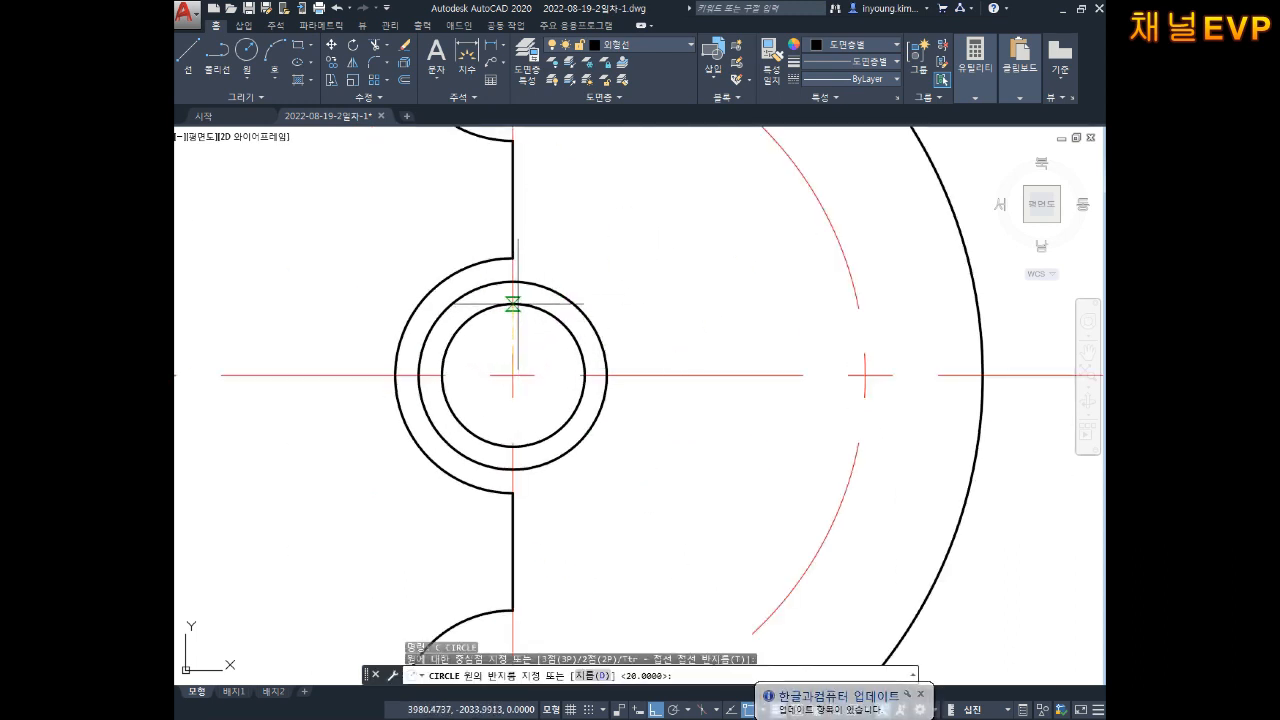
middle_drag(545, 218, 538, 308)
click(507, 230)
scroll(614, 284, down, 4)
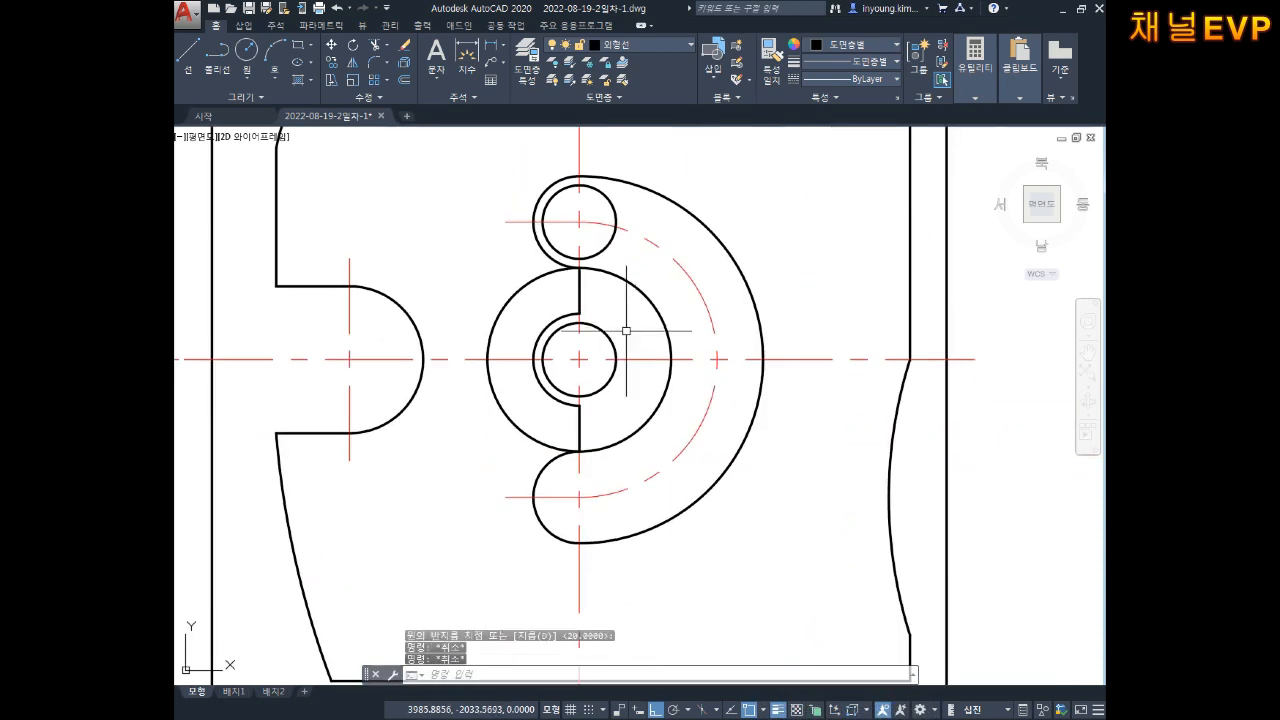
Trim away the left half of the radius 10 circle, keeping the arc between the two slot ends.
text(tr)
key(Return)
key(Return)
click(527, 310)
click(505, 293)
click(530, 425)
click(514, 434)
middle_drag(658, 314, 635, 336)
key(Escape)
Put the radius 10 arc on the 중심선 layer.
click(634, 336)
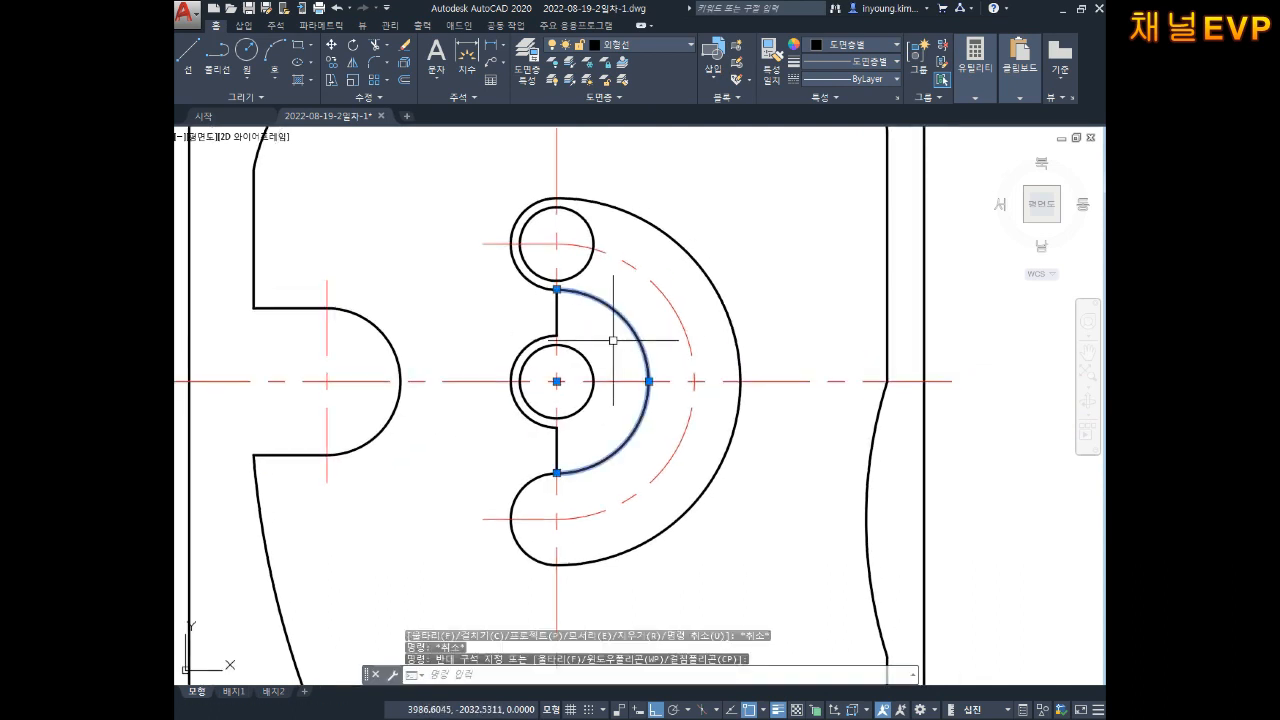
click(629, 48)
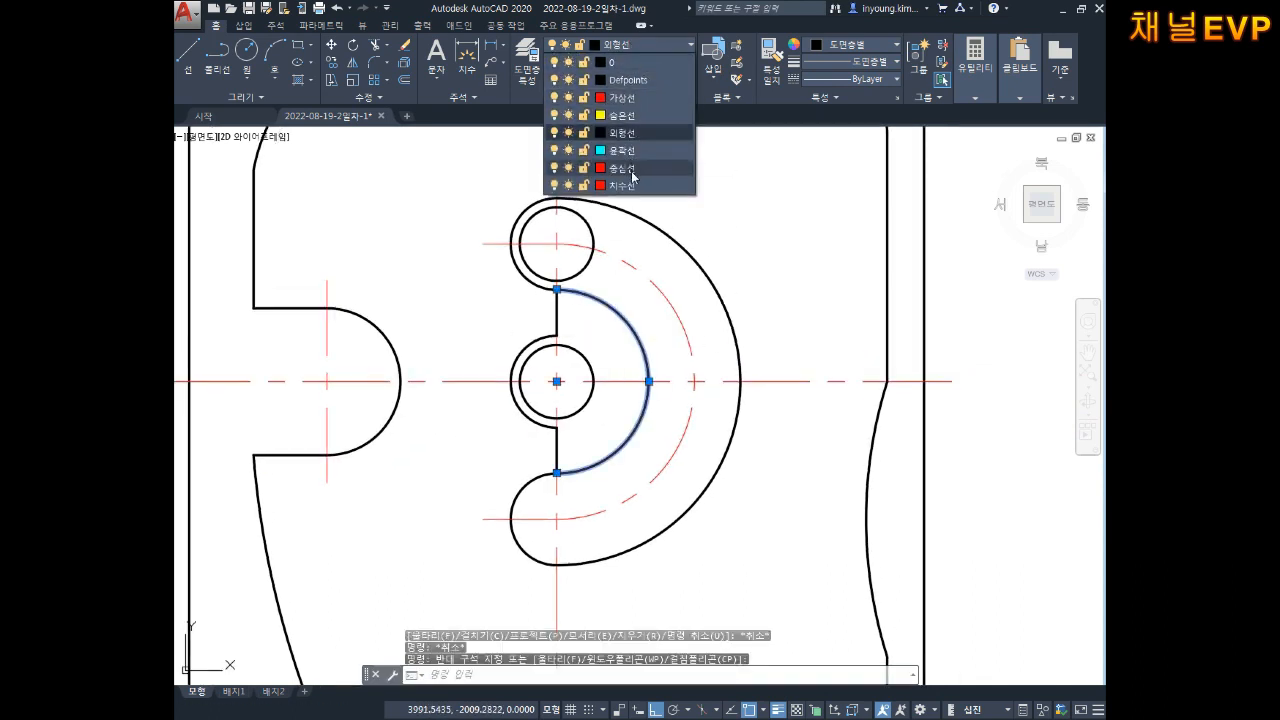
click(632, 175)
key(Escape)
mouse_move(772, 381)
middle_down()
mouse_move(767, 363)
mouse_move(783, 416)
mouse_move(818, 407)
middle_up()
key(Escape)
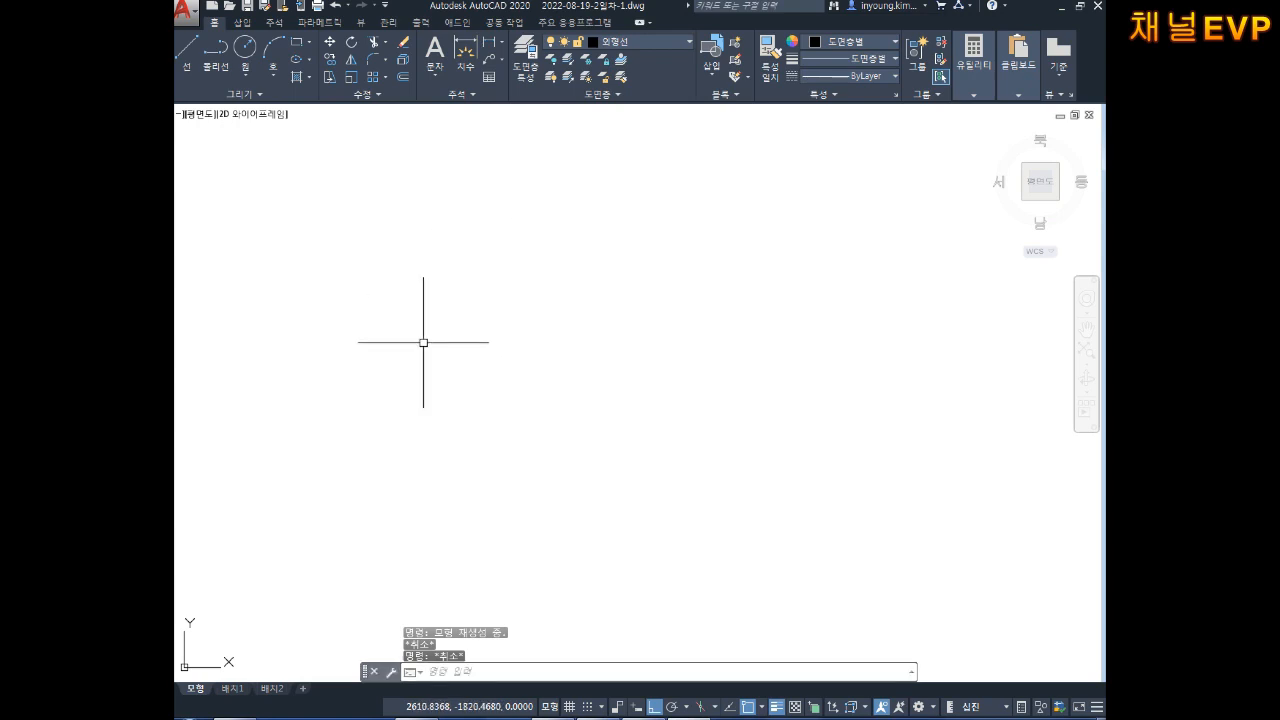
Switch to the Notepad notes and append the heading "타원그리기" with the line "EL엔터" beneath it.
click(592, 715)
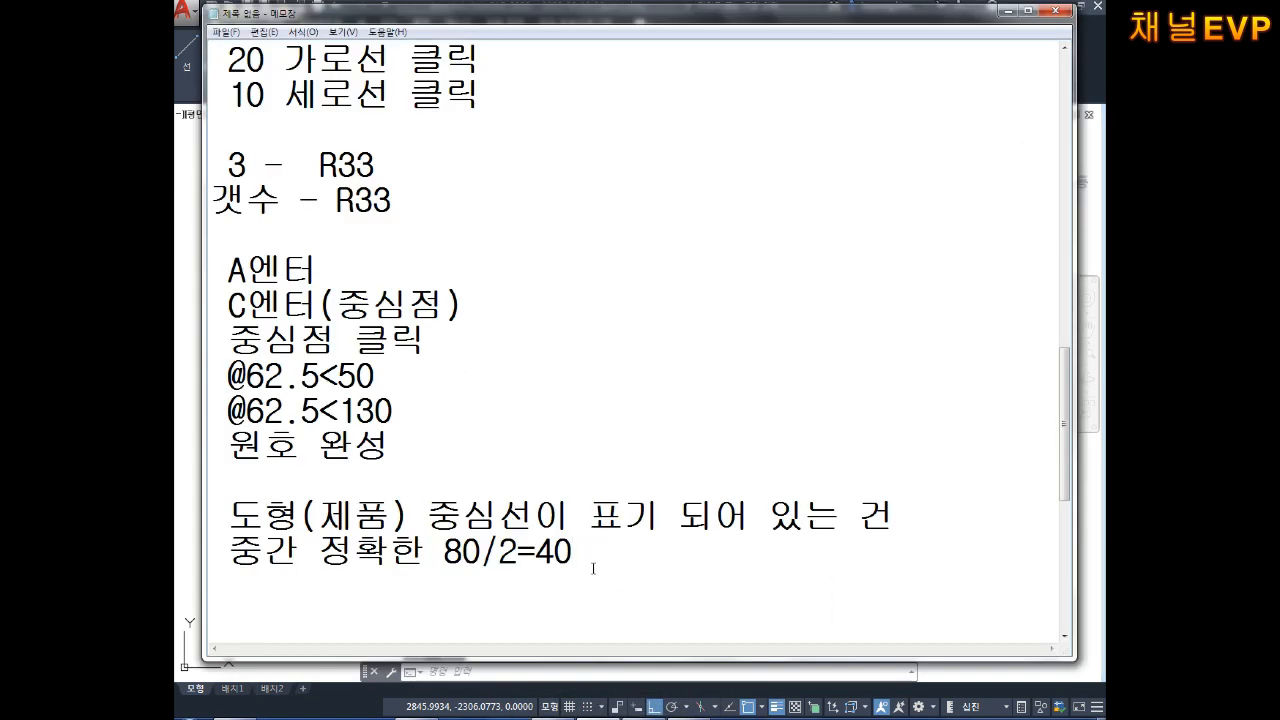
key(Return)
key(Return)
key(Return)
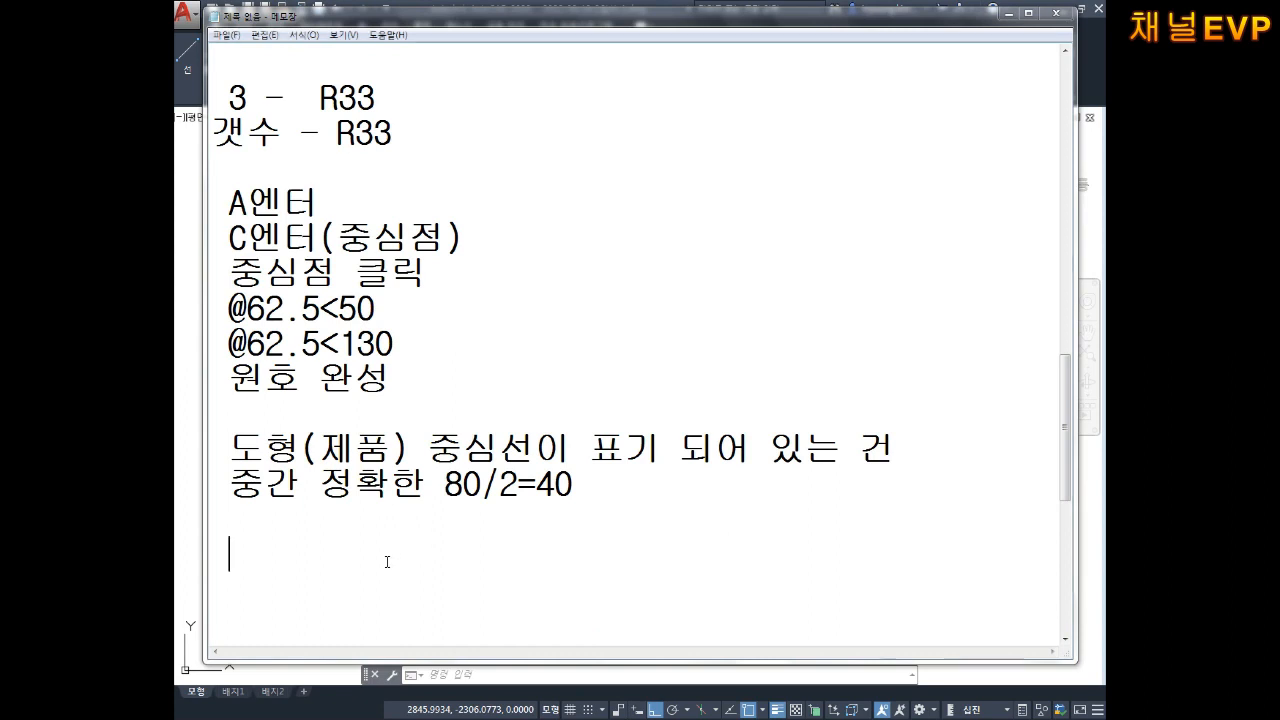
text(타원그리기)
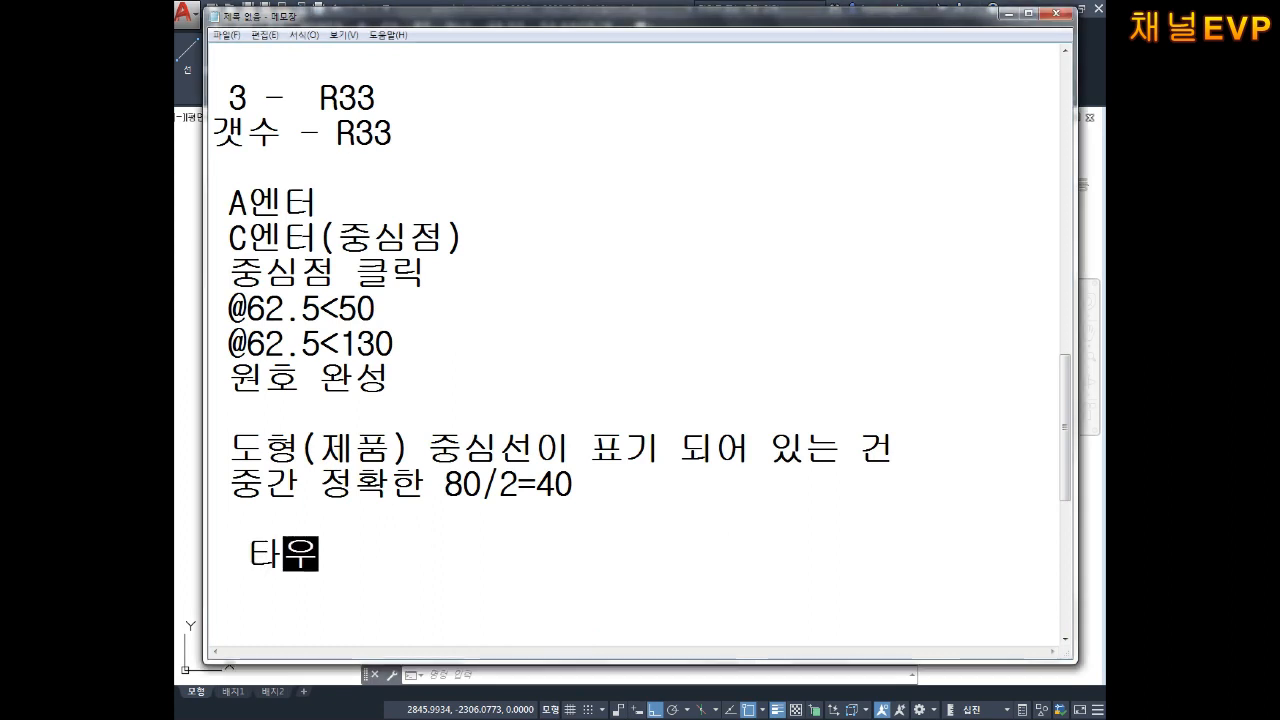
key(Return)
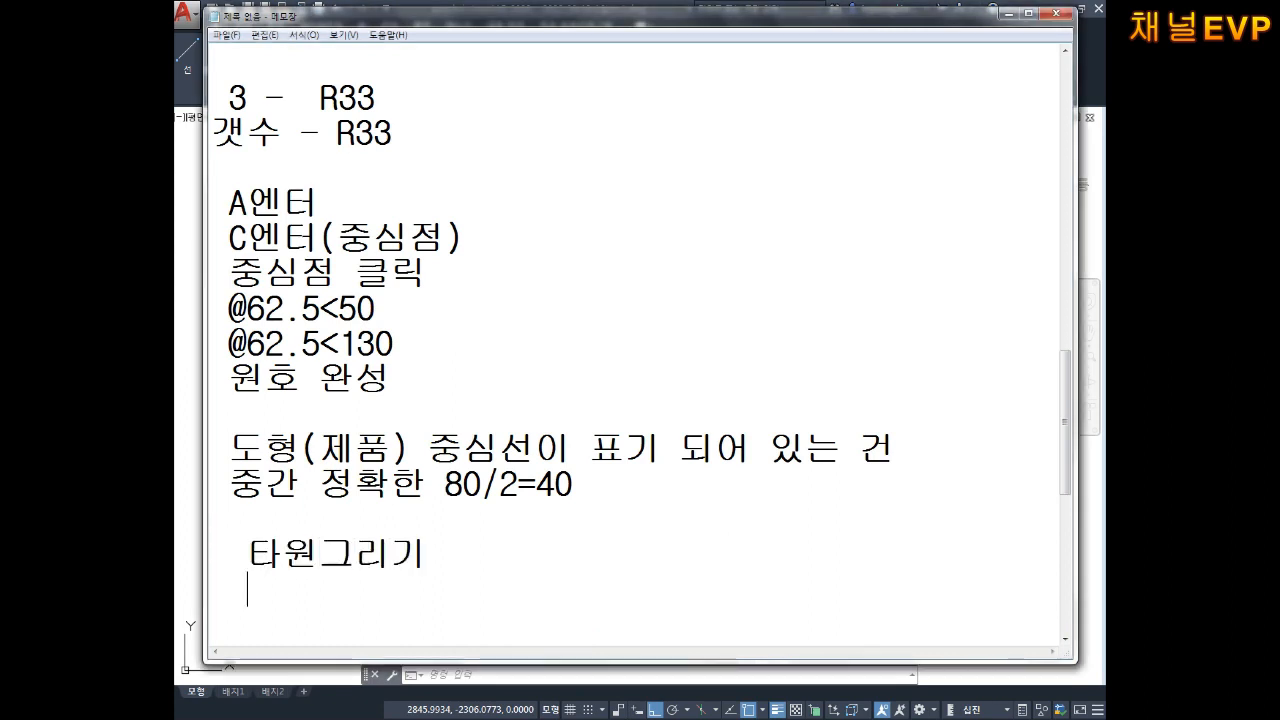
text(EL엔터)
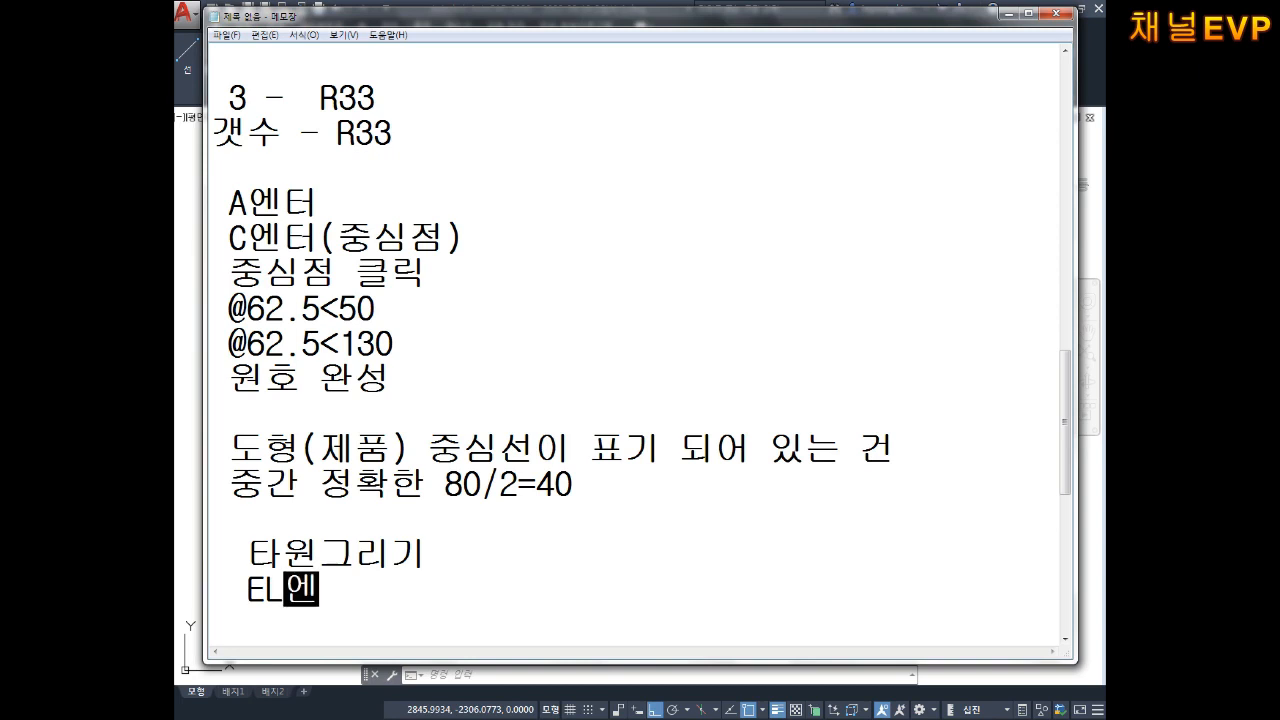
key(Return)
key(Return)
key(Return)
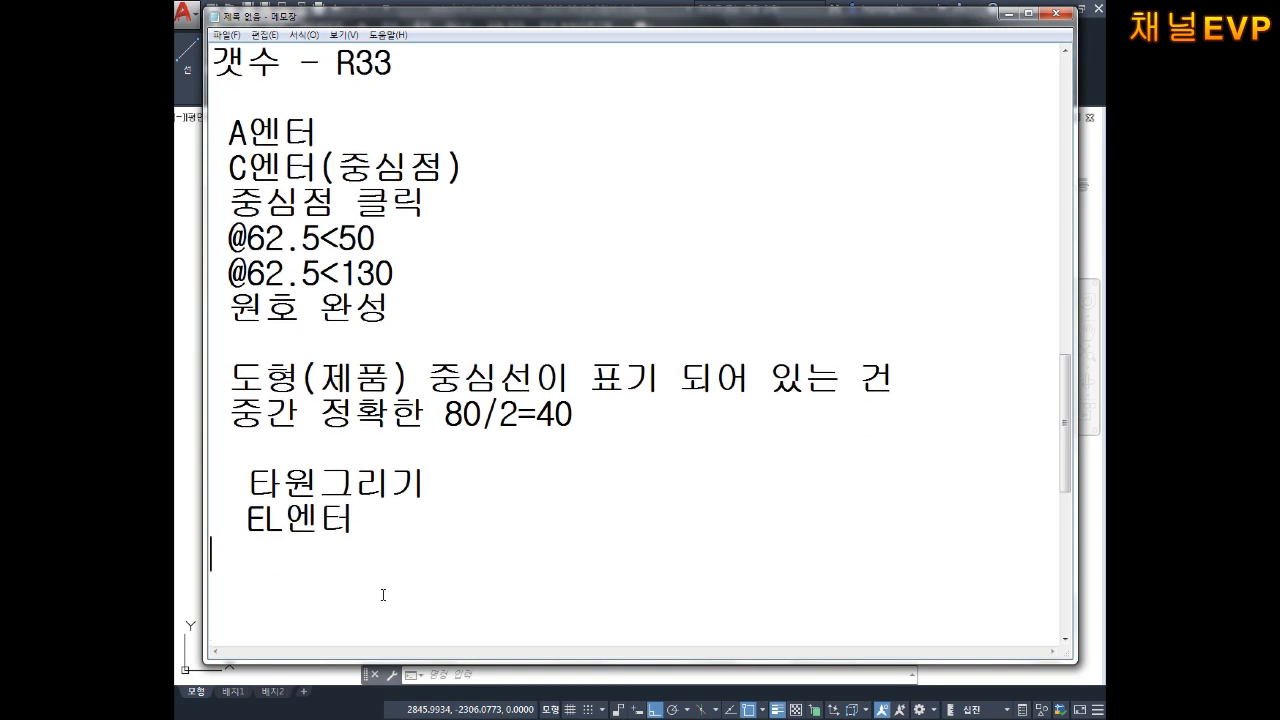
Add the note lines "중심점클릭" and "첫번째 직경 치수 기입" below the EL line.
text(ㅜㅜㅇ심저)
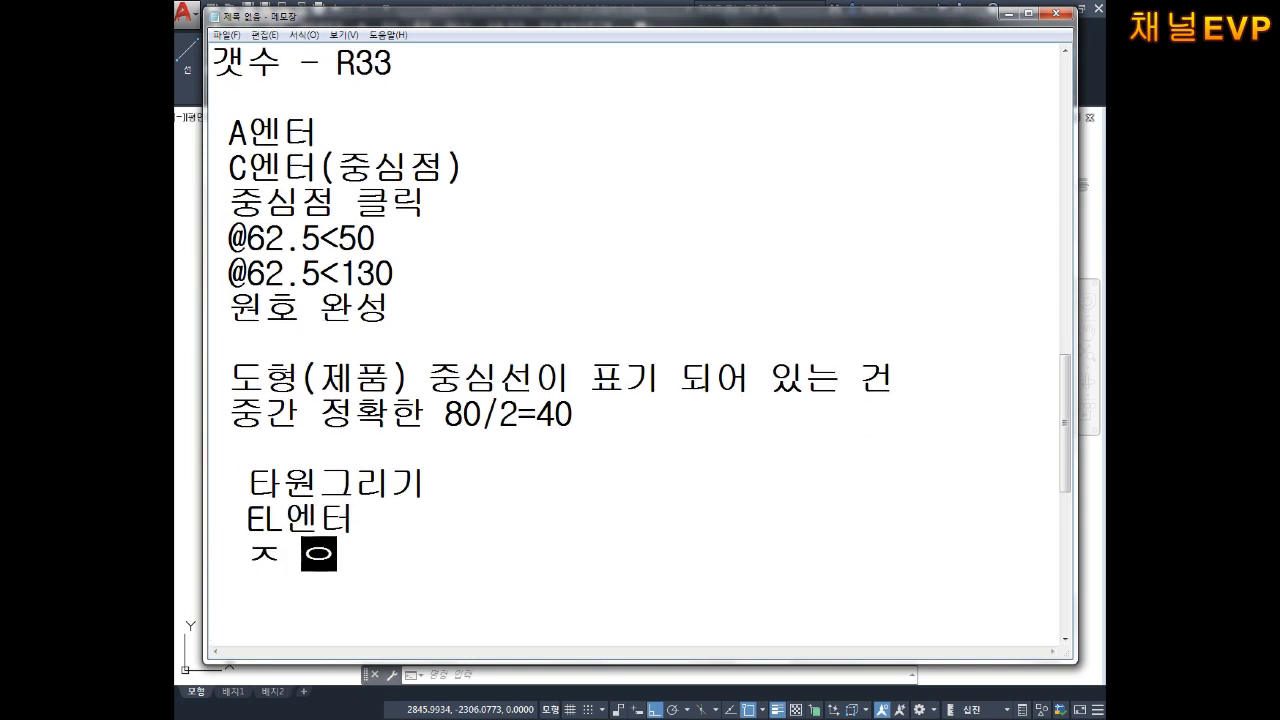
text(클릭)
key(Return)
text(첫ㅂ째)
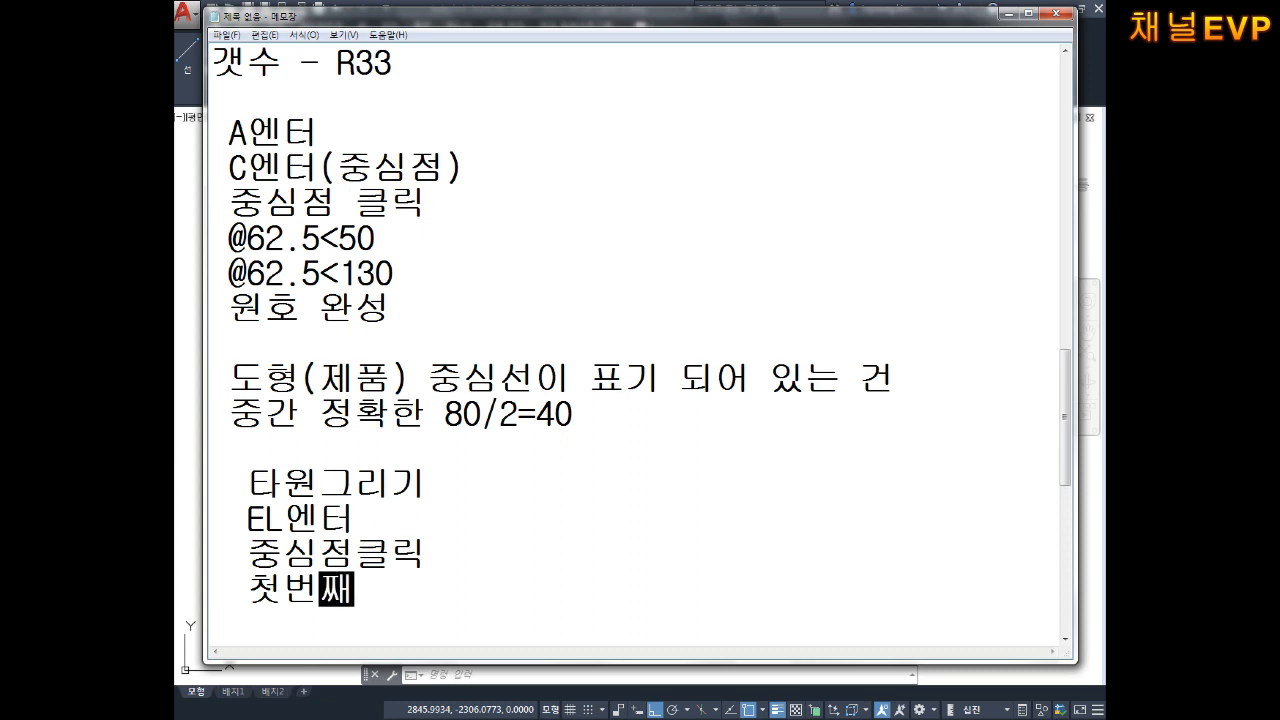
text( 직ㄱ경 )
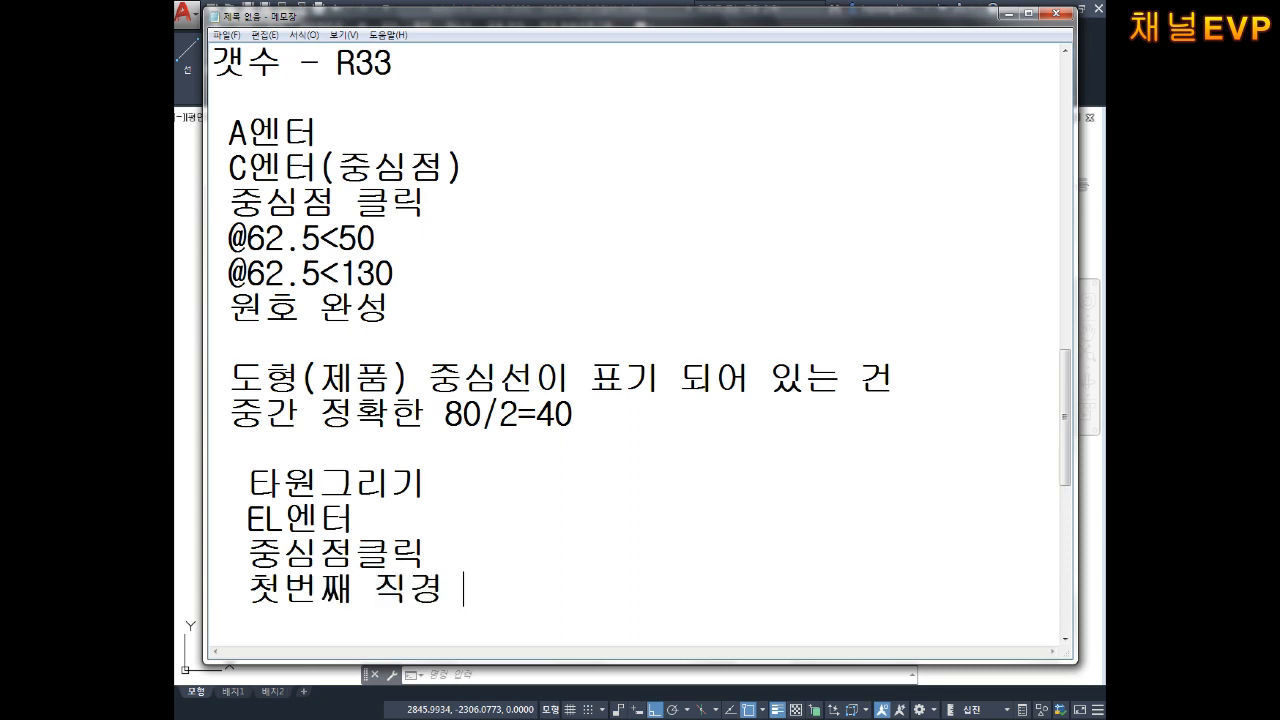
text(치수 깅입)
key(Return)
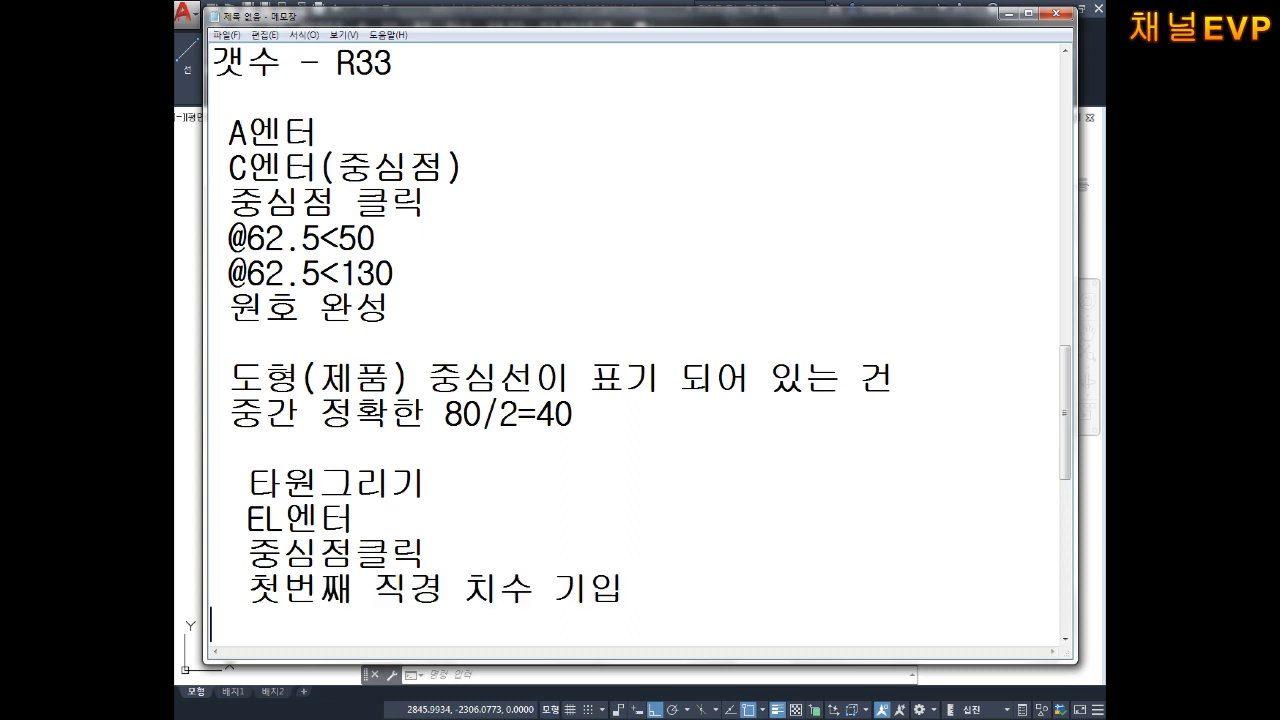
Add the note line "두분째 반경 치수 기입 (직각90도 방향으로)" followed by several blank lines.
text(ㅇ)
key(BackSpace)
text(두)
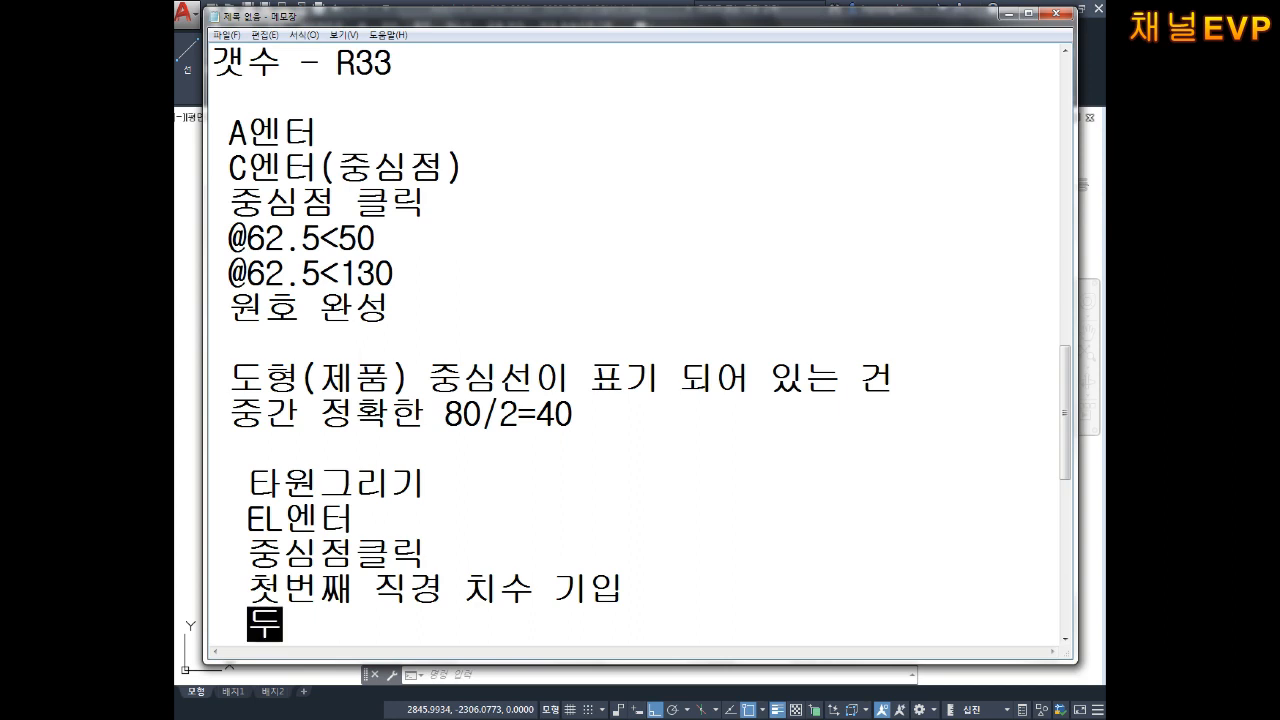
text(분빼째 자)
text(경 치수 깅)
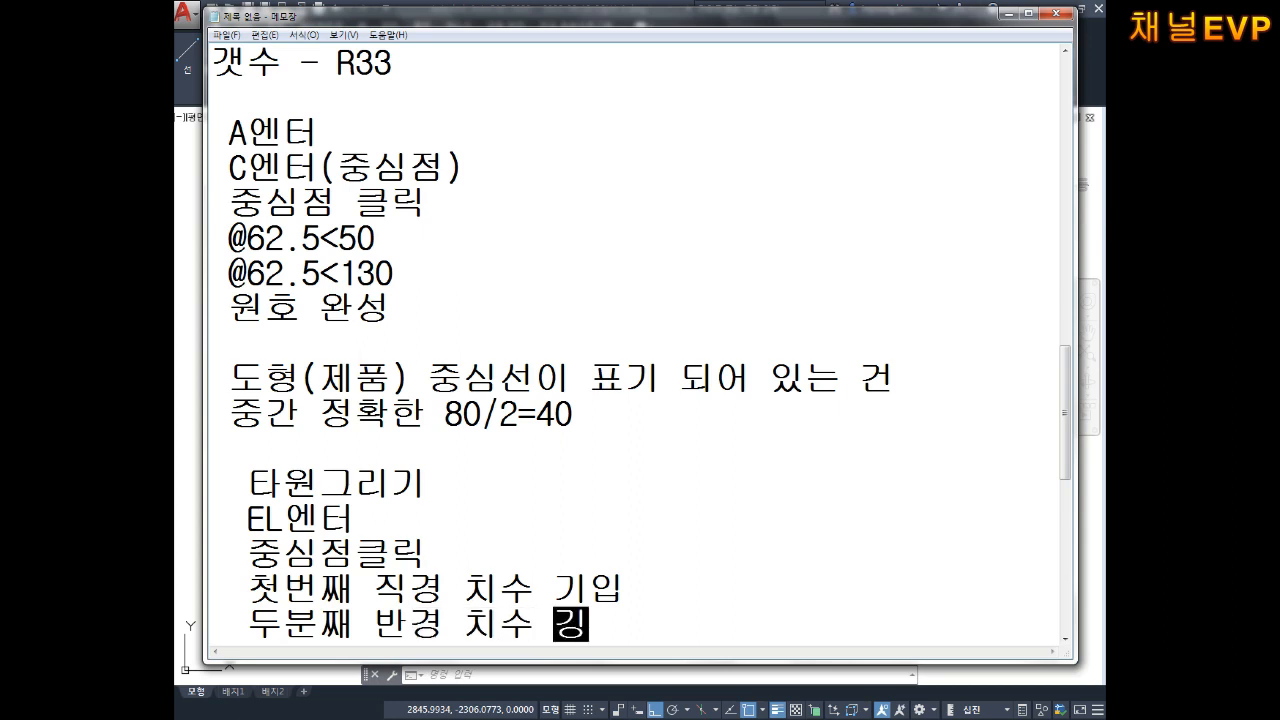
text(입 )
text((ㅈ)
text(각)
text(90ㄷ)
text( 방향으로)
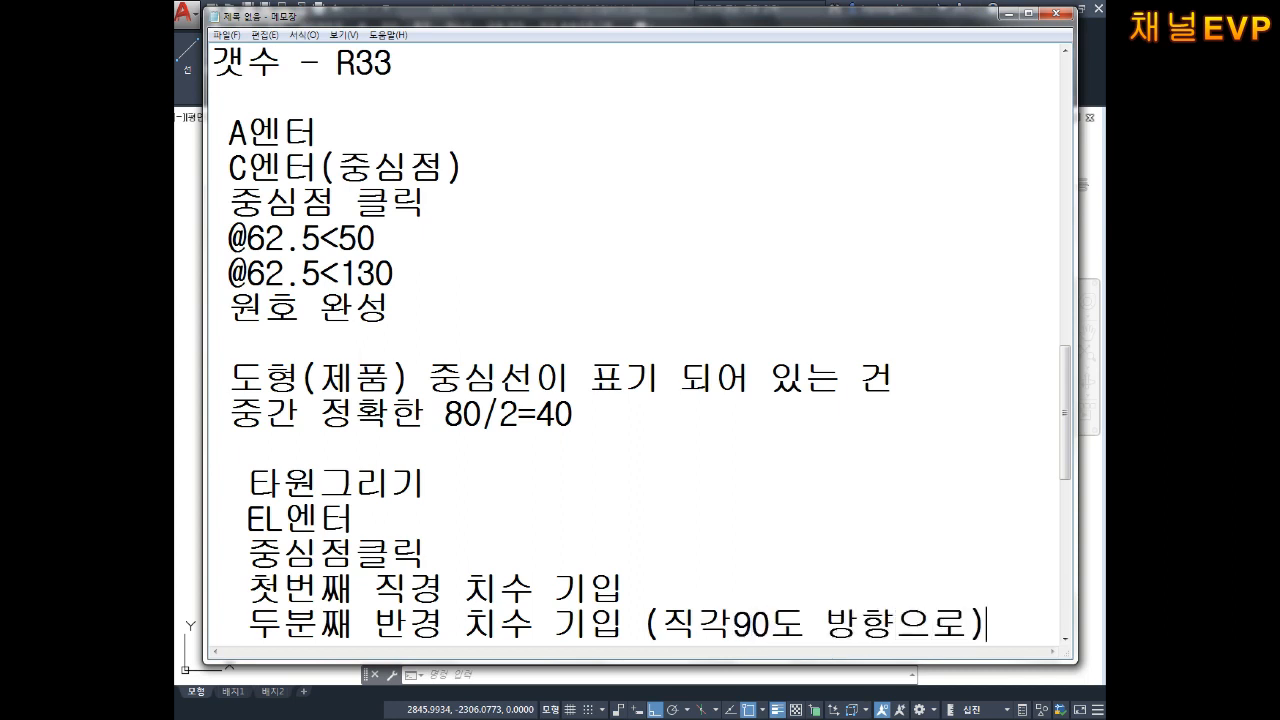
text())
key(Return)
key(Return)
key(Return)
key(Return)
key(Return)
key(Return)
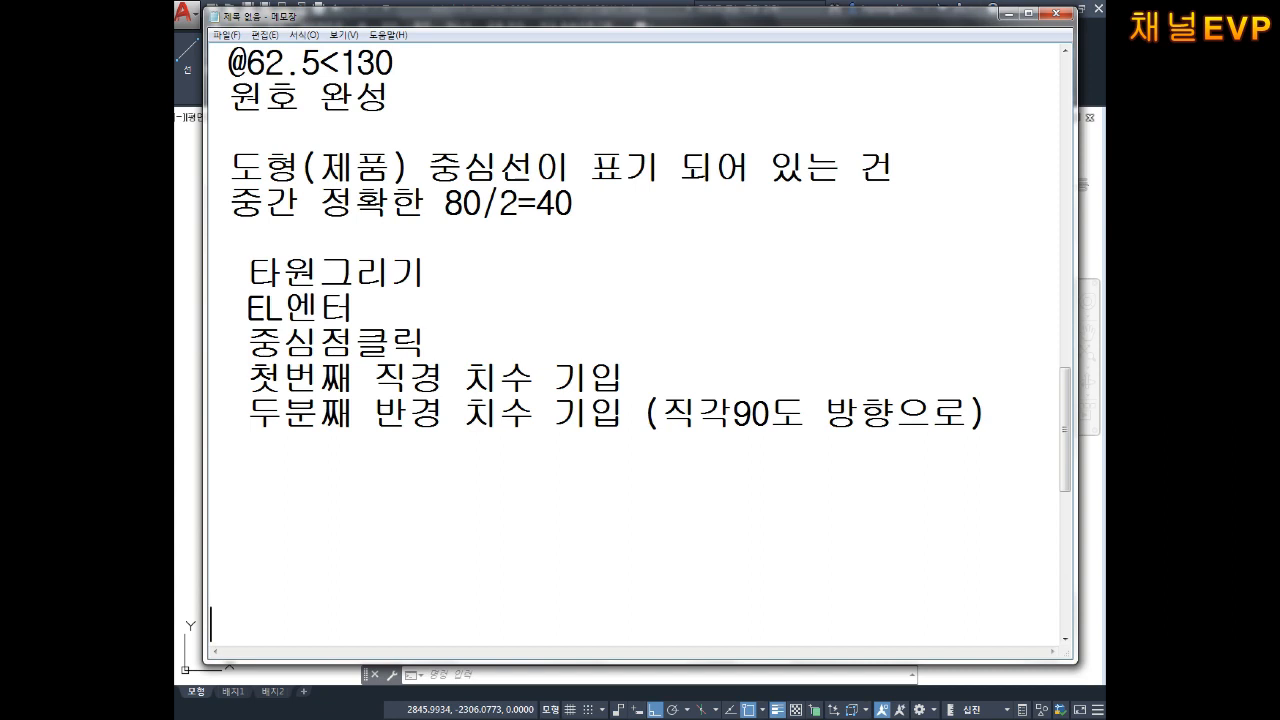
Switch back to AutoCAD and draw an ellipse in the empty area with a horizontal axis of 30 and a vertical half-axis of 6.
click(183, 523)
key(Escape)
key(Escape)
key(Escape)
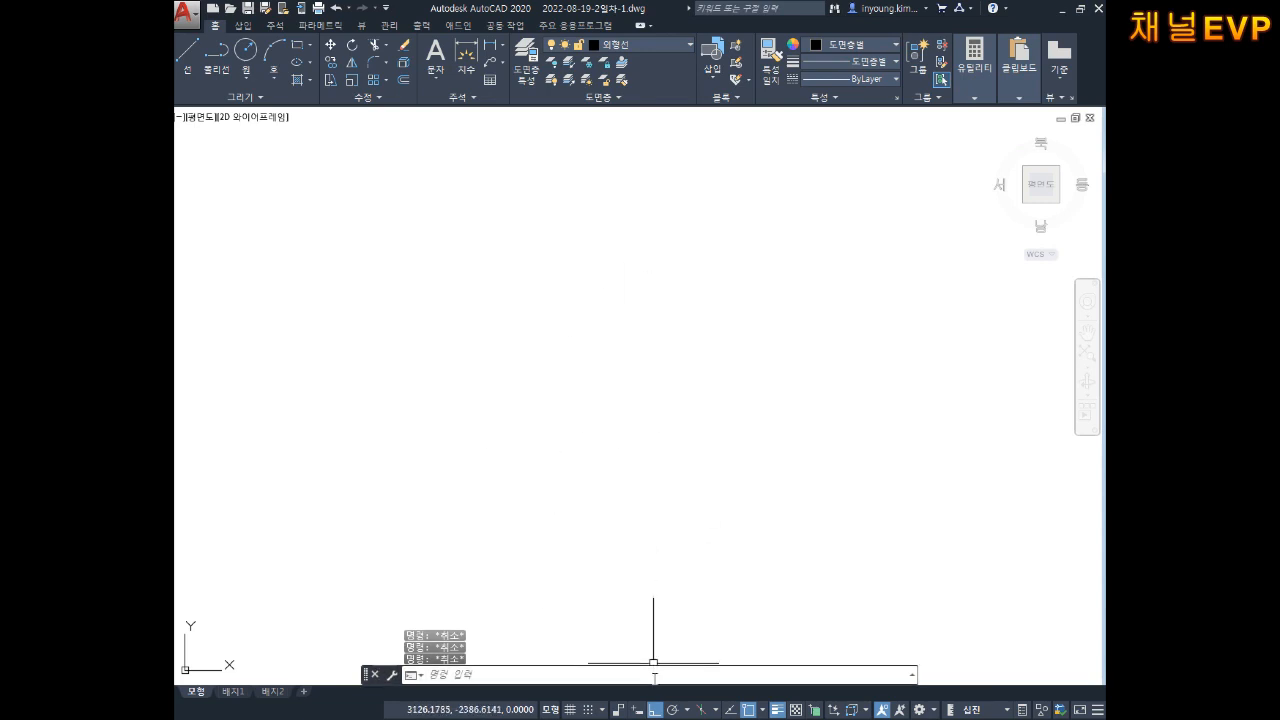
text(EL)
key(Return)
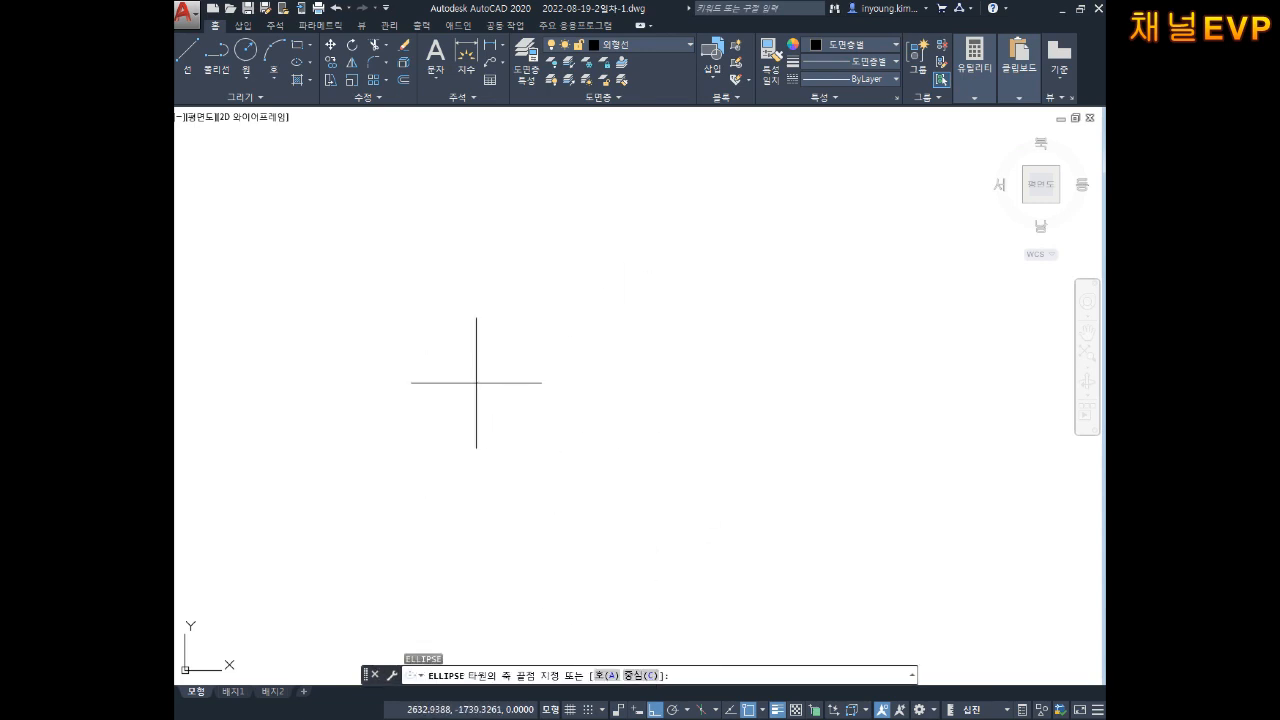
click(528, 366)
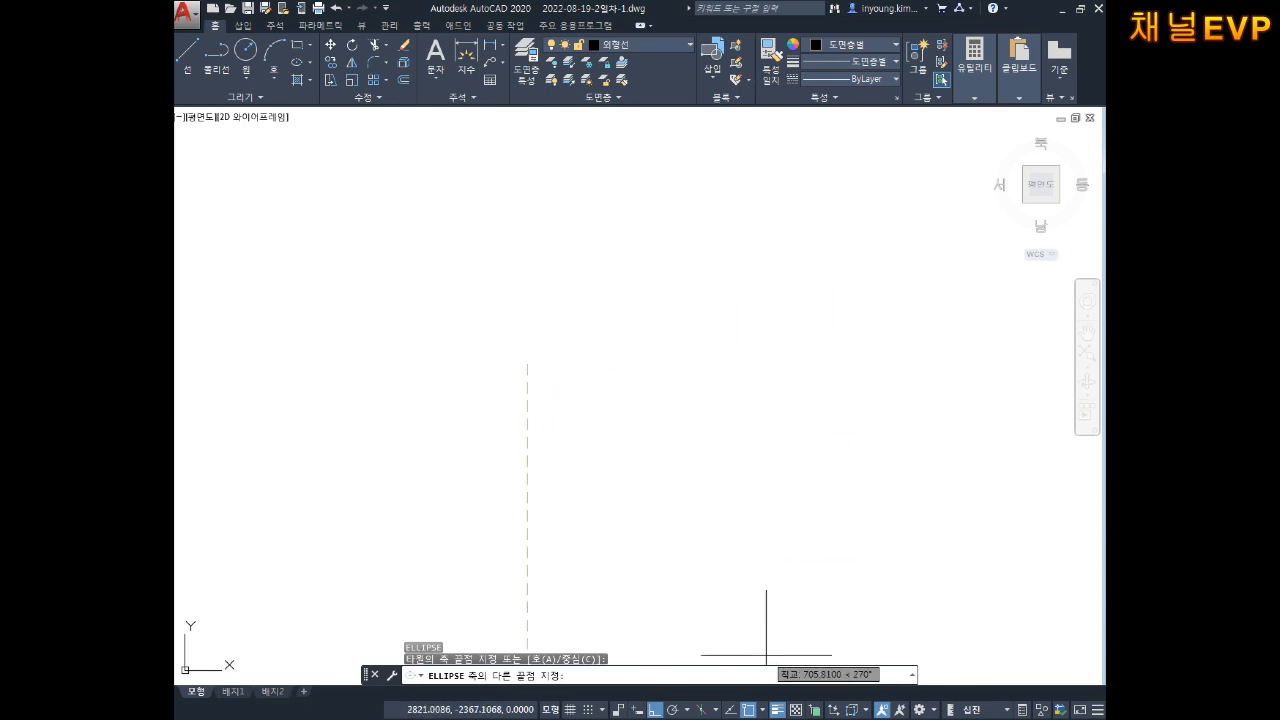
key(F8)
key(F8)
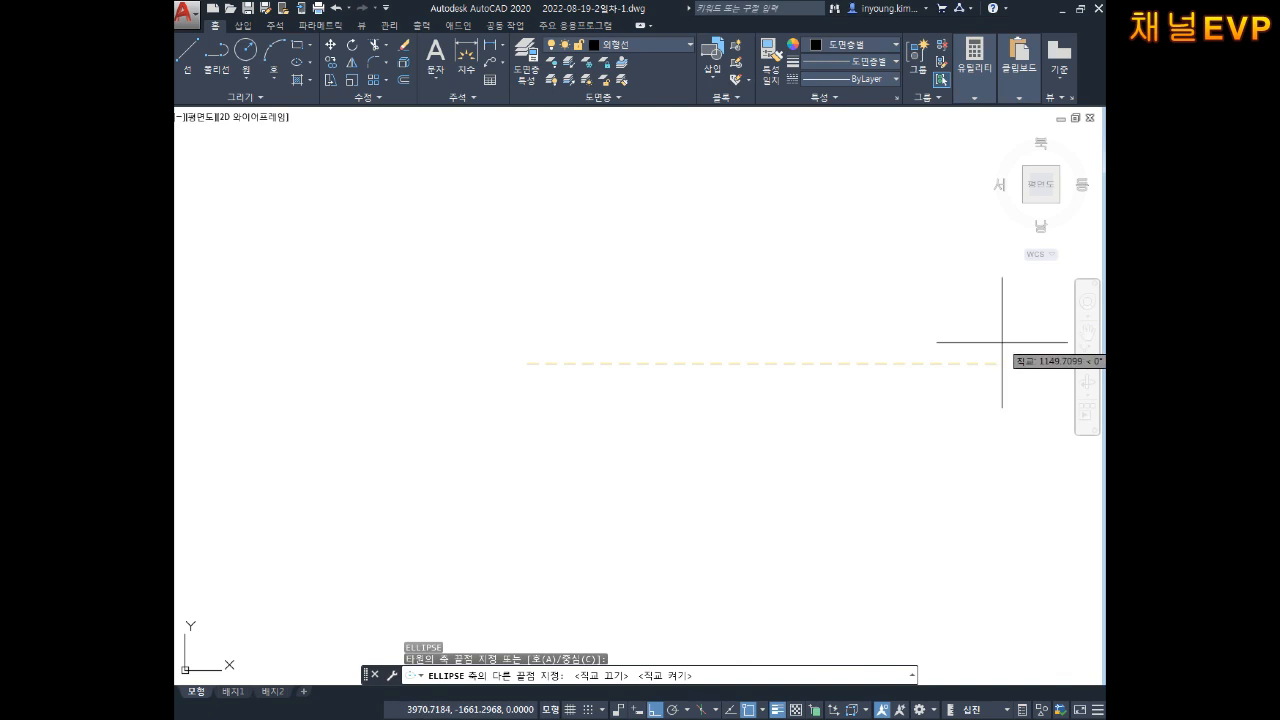
text(30)
key(Return)
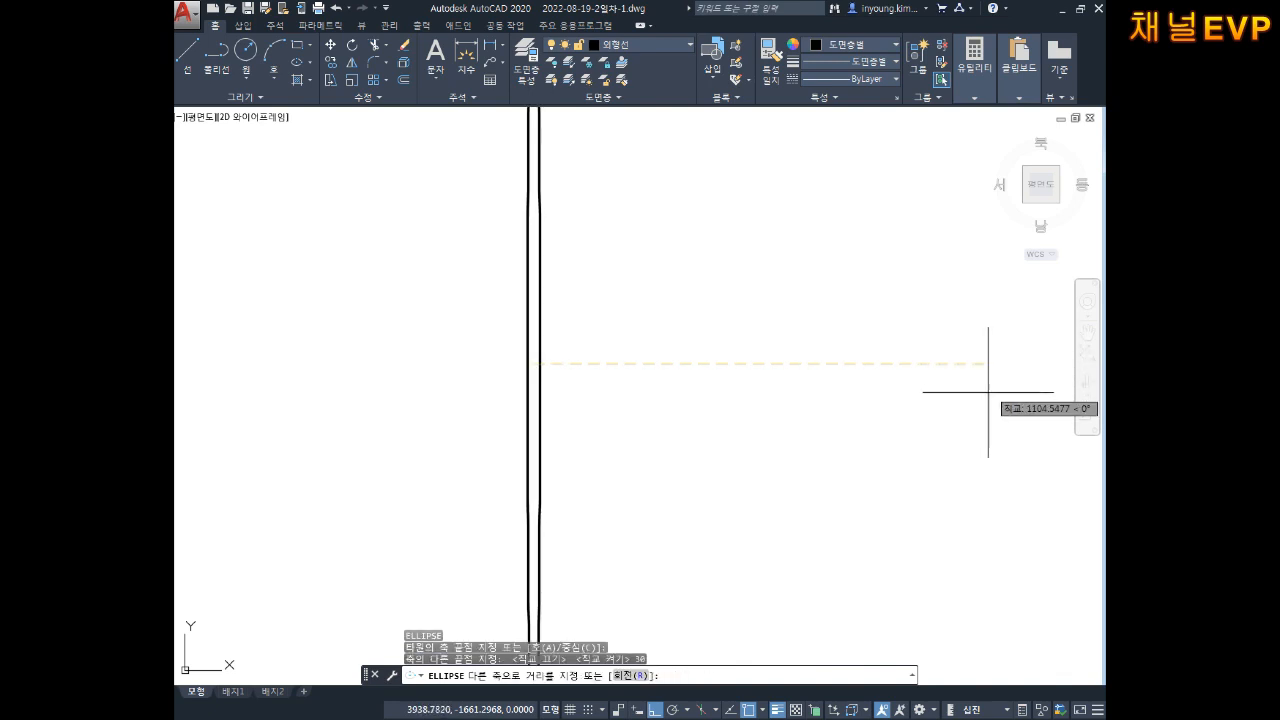
scroll(531, 317, down, 5)
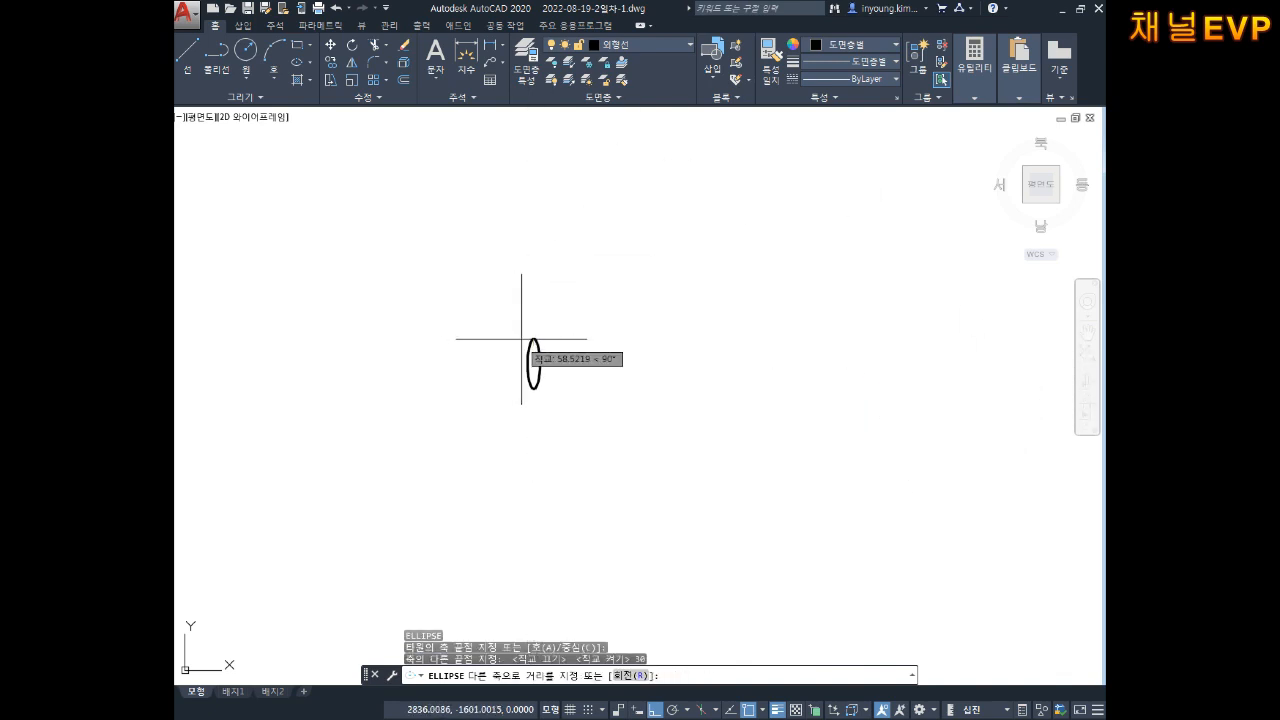
scroll(536, 360, up, 6)
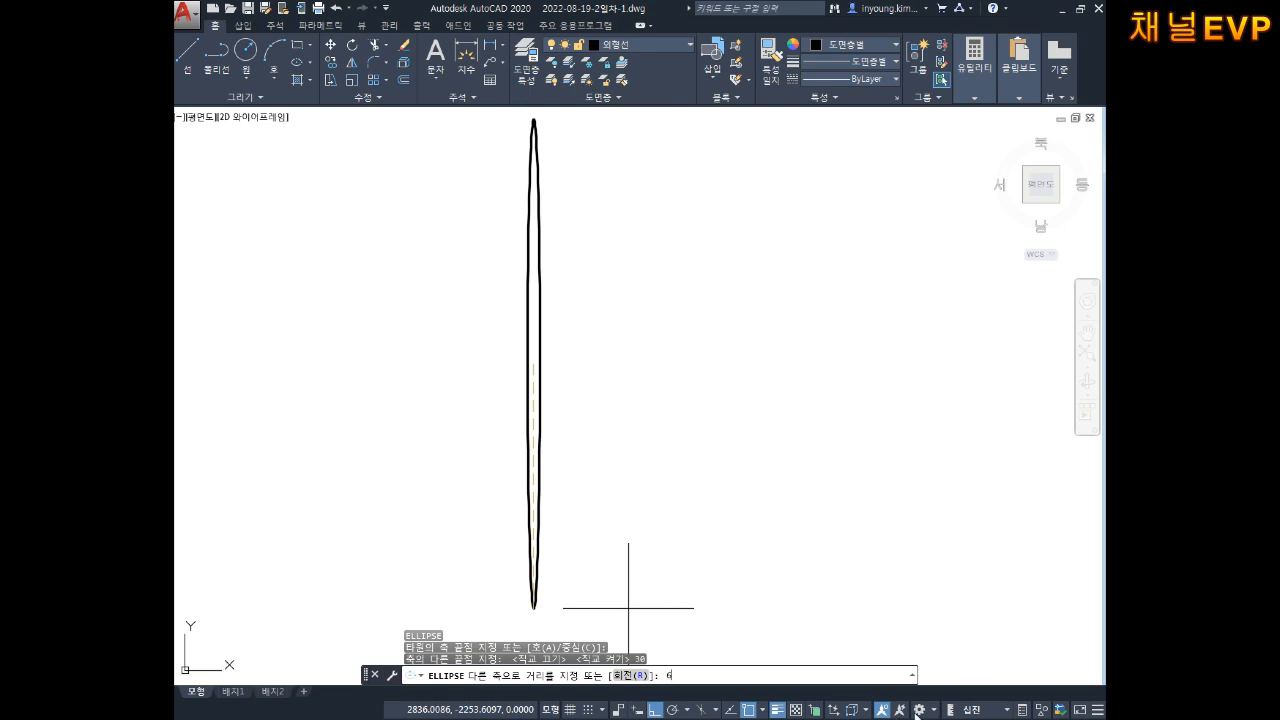
text(6)
key(Return)
Add a linear dimension for the ellipse's full horizontal width, placed below it.
scroll(510, 366, up, 6)
middle_drag(637, 472, 646, 349)
scroll(652, 374, down, 2)
middle_drag(690, 401, 668, 265)
key(Escape)
key(Escape)
key(Escape)
text(ㅁLI)
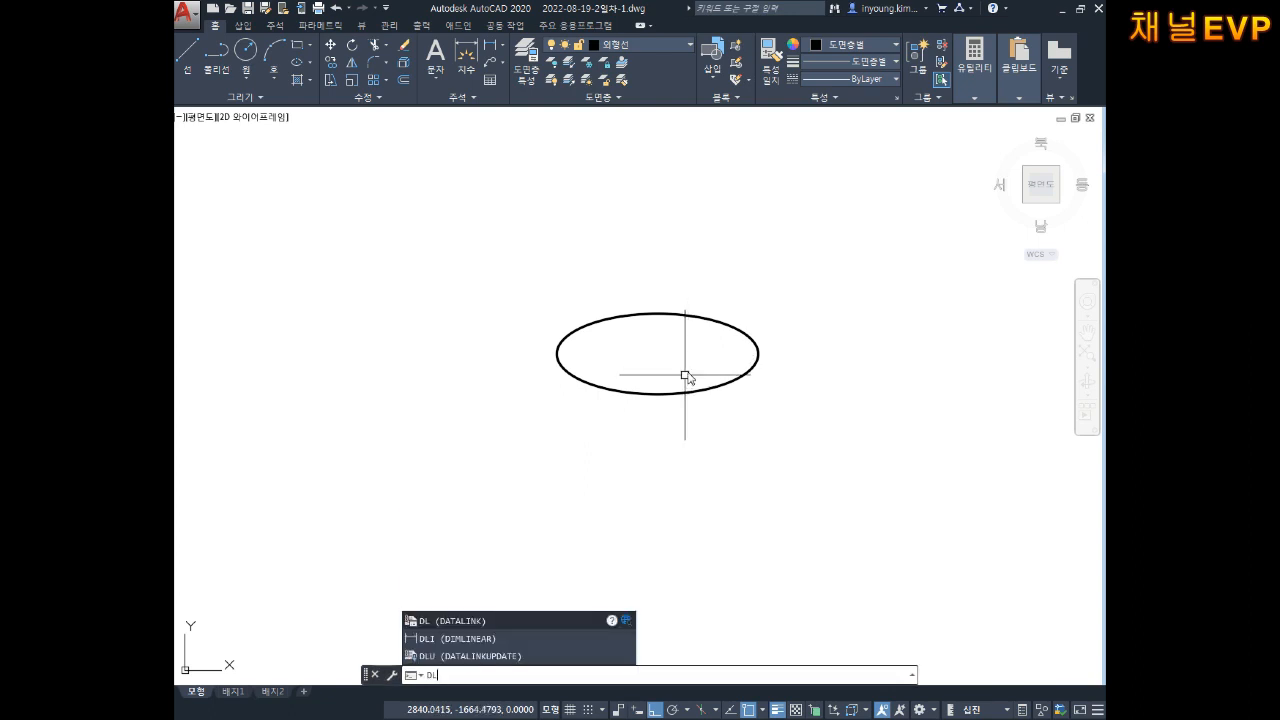
key(Return)
click(557, 354)
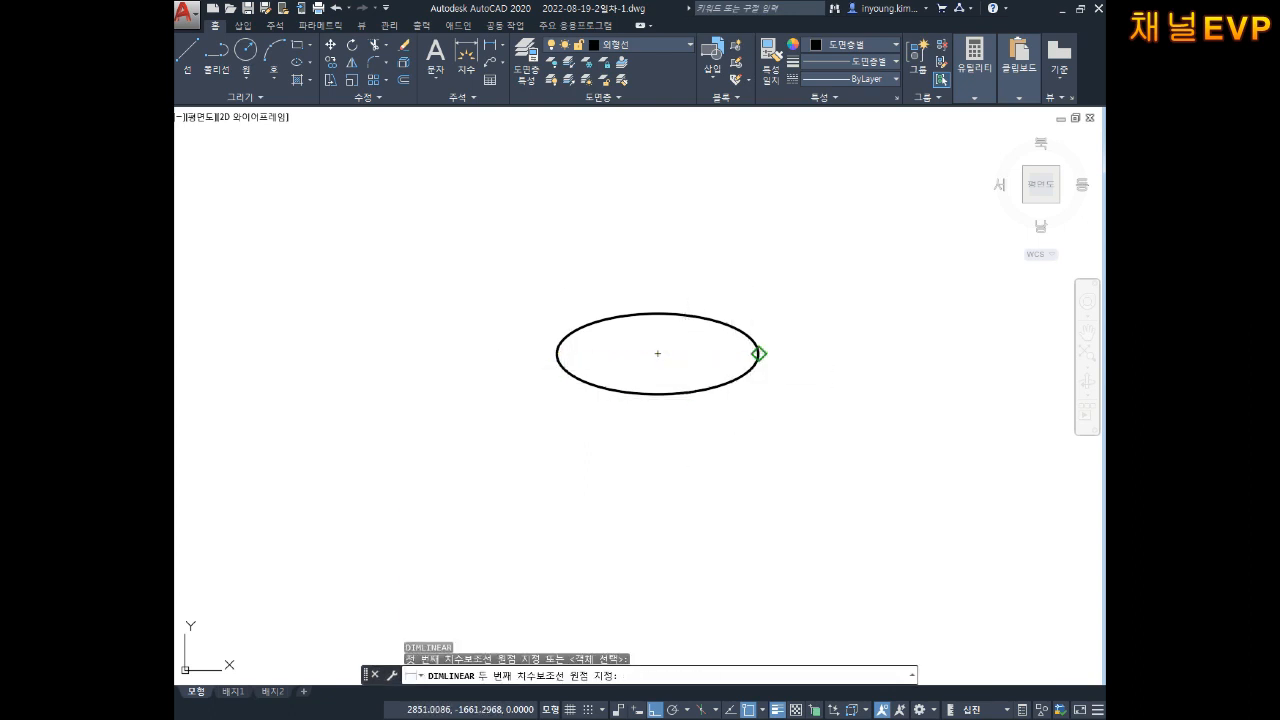
click(758, 354)
click(760, 450)
Add a linear dimension for the ellipse's full height, placed to its right.
key(Return)
click(658, 314)
click(658, 394)
click(848, 360)
key(Escape)
key(Escape)
key(Escape)
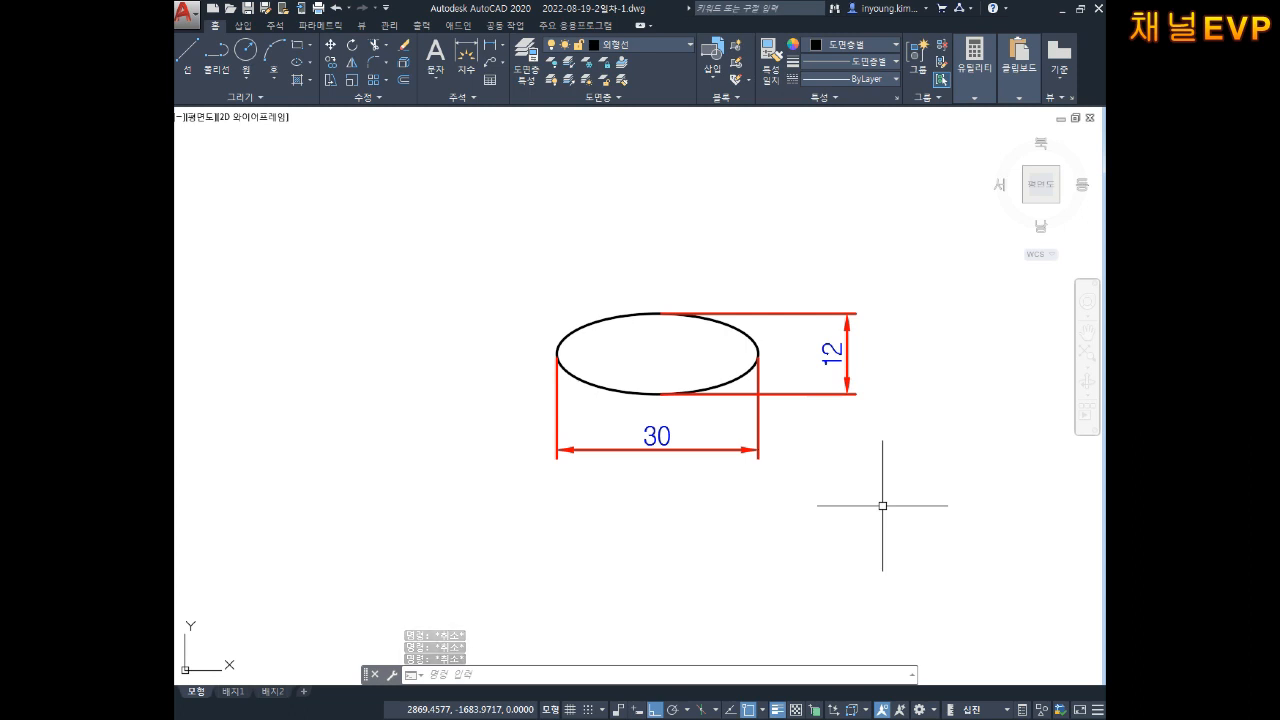
Draw a second ellipse to the right of the first with a vertical axis of 12 and a horizontal half-axis of 15.
scroll(855, 391, down, 2)
mouse_move(880, 392)
middle_down()
mouse_move(783, 400)
mouse_move(680, 351)
middle_up()
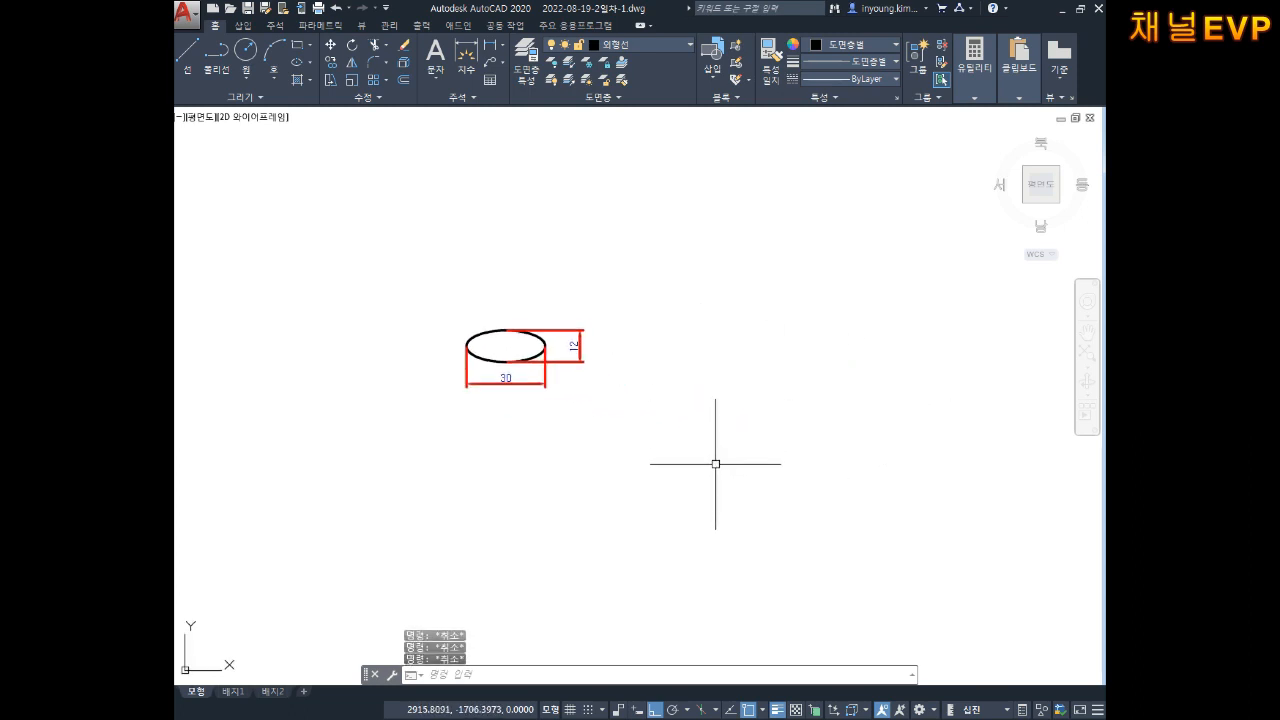
text(el)
key(Return)
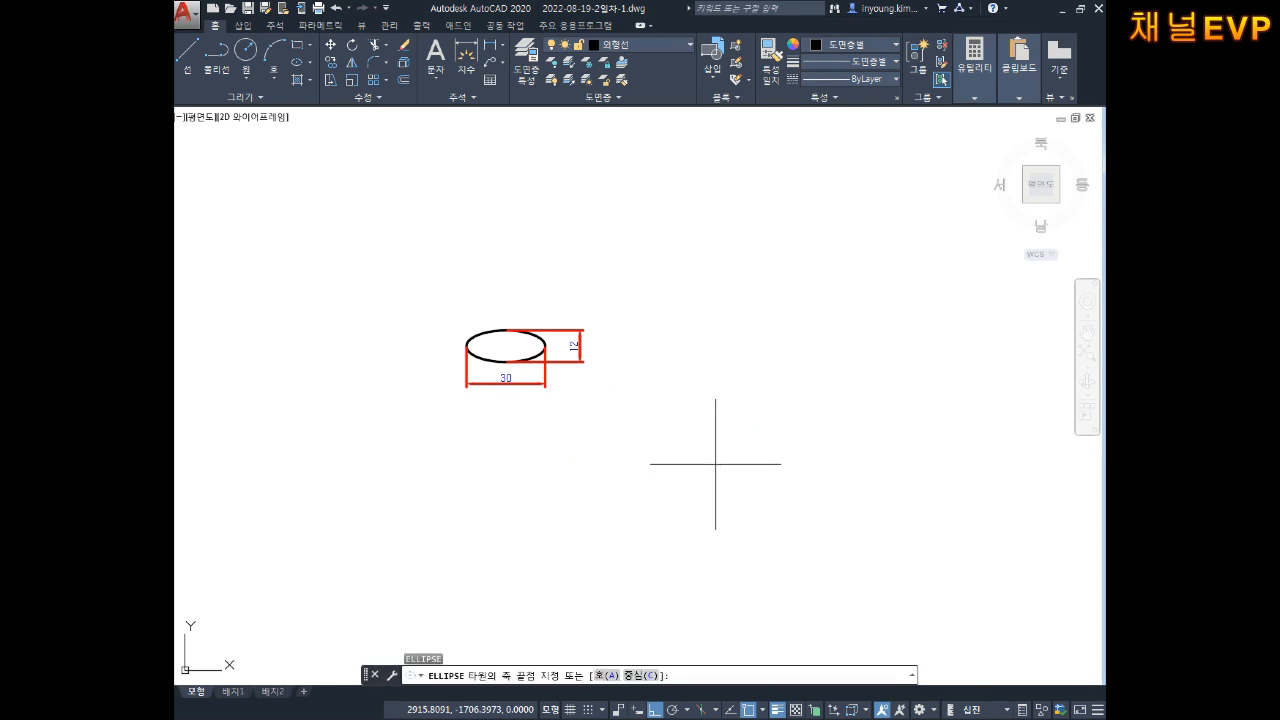
middle_drag(735, 386, 670, 392)
click(650, 350)
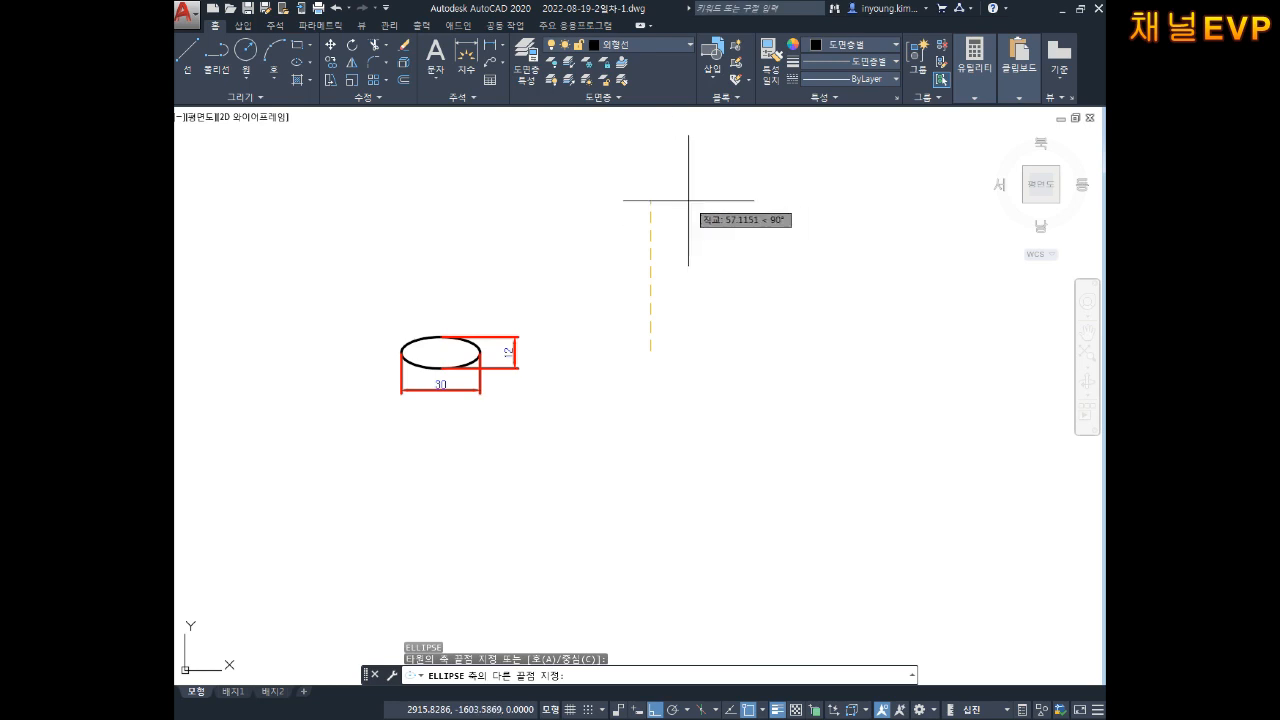
key(Return)
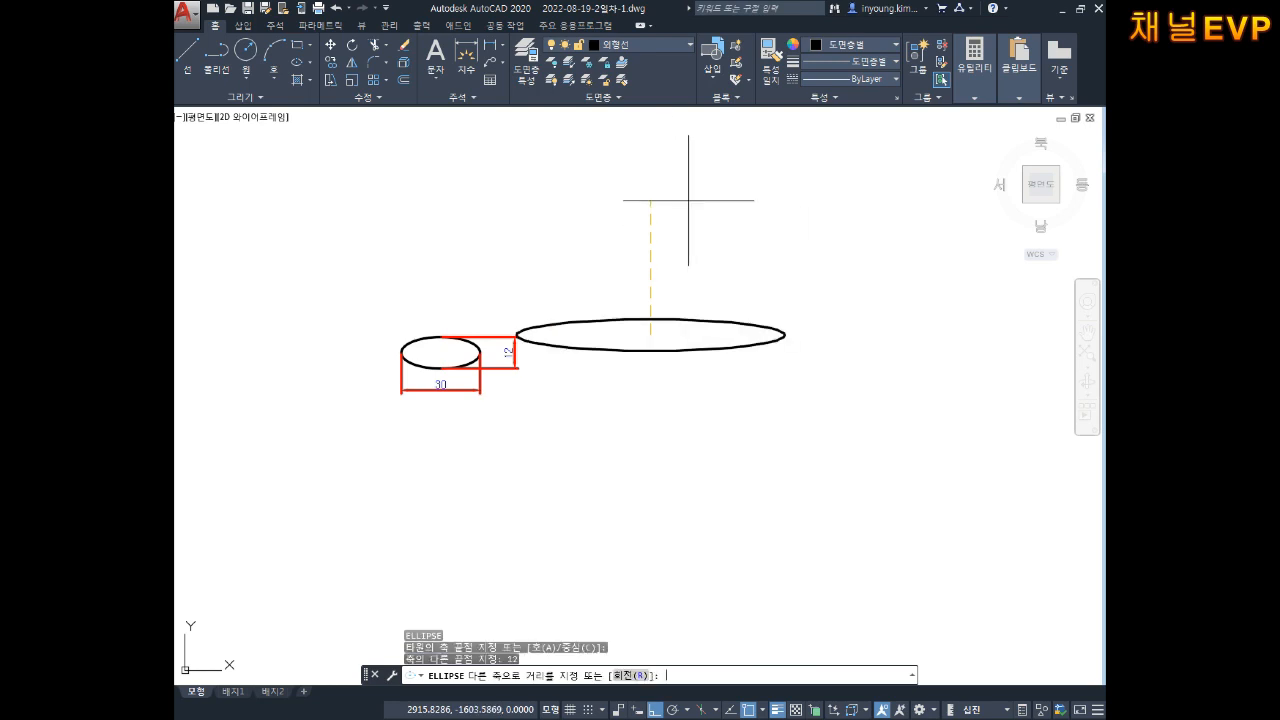
text(1)
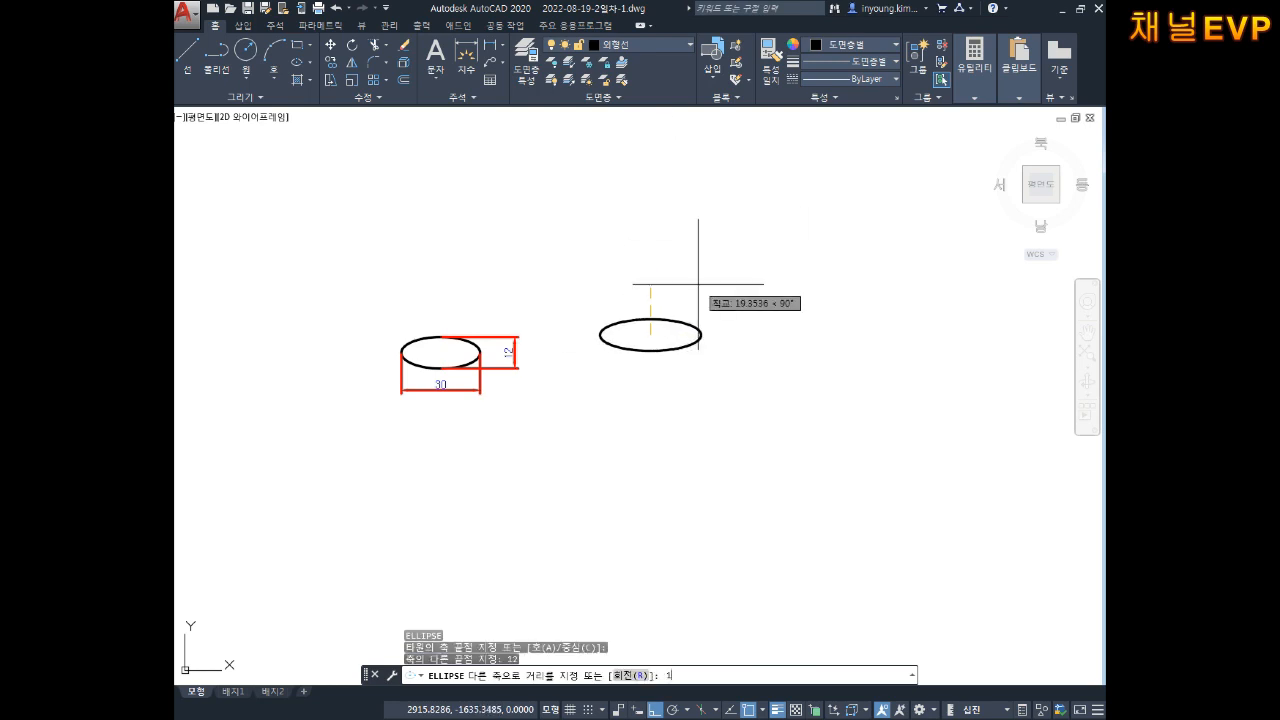
text(5)
key(Return)
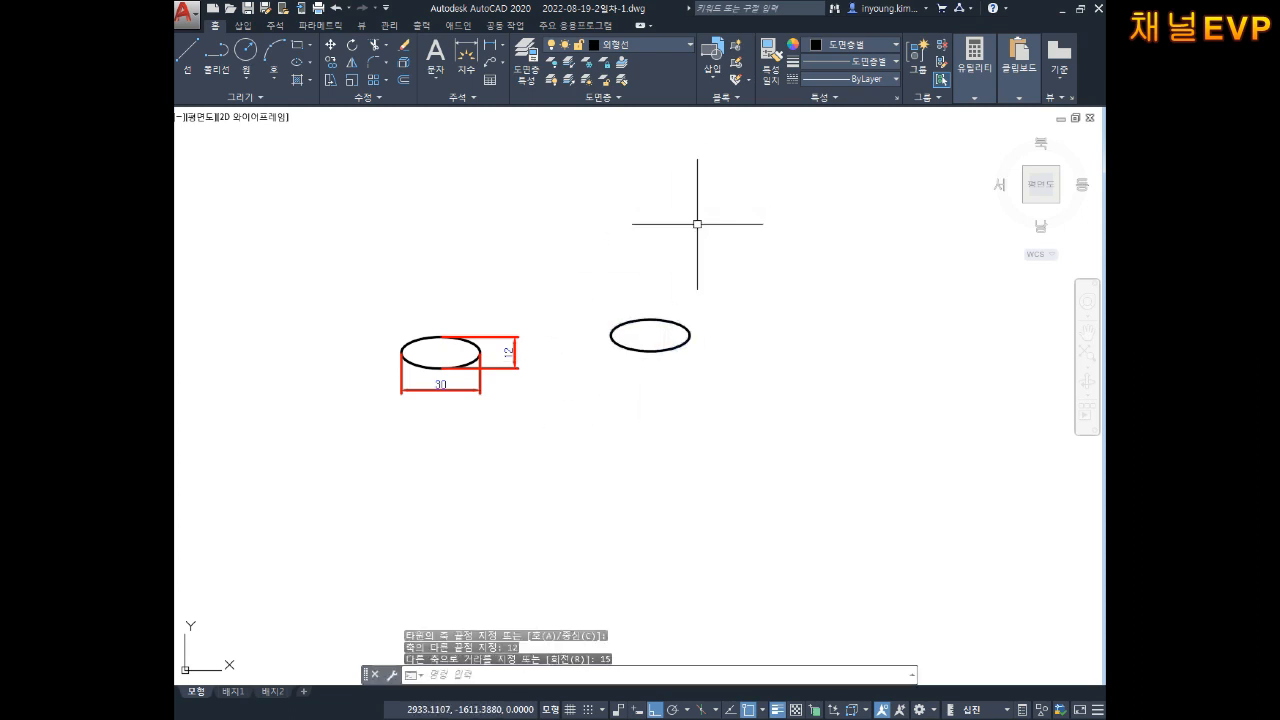
Add a linear dimension for the second ellipse's full height, placed to its right.
scroll(645, 300, up, 4)
key(Escape)
key(Escape)
key(Escape)
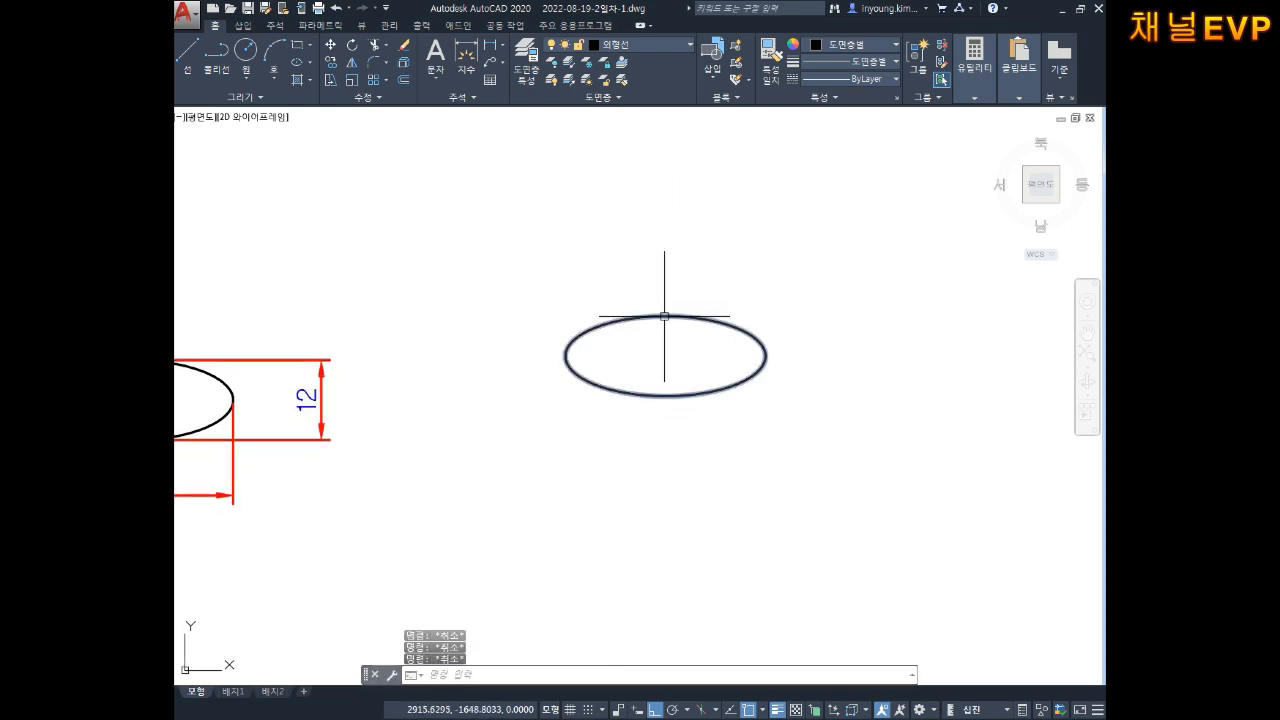
text(dli)
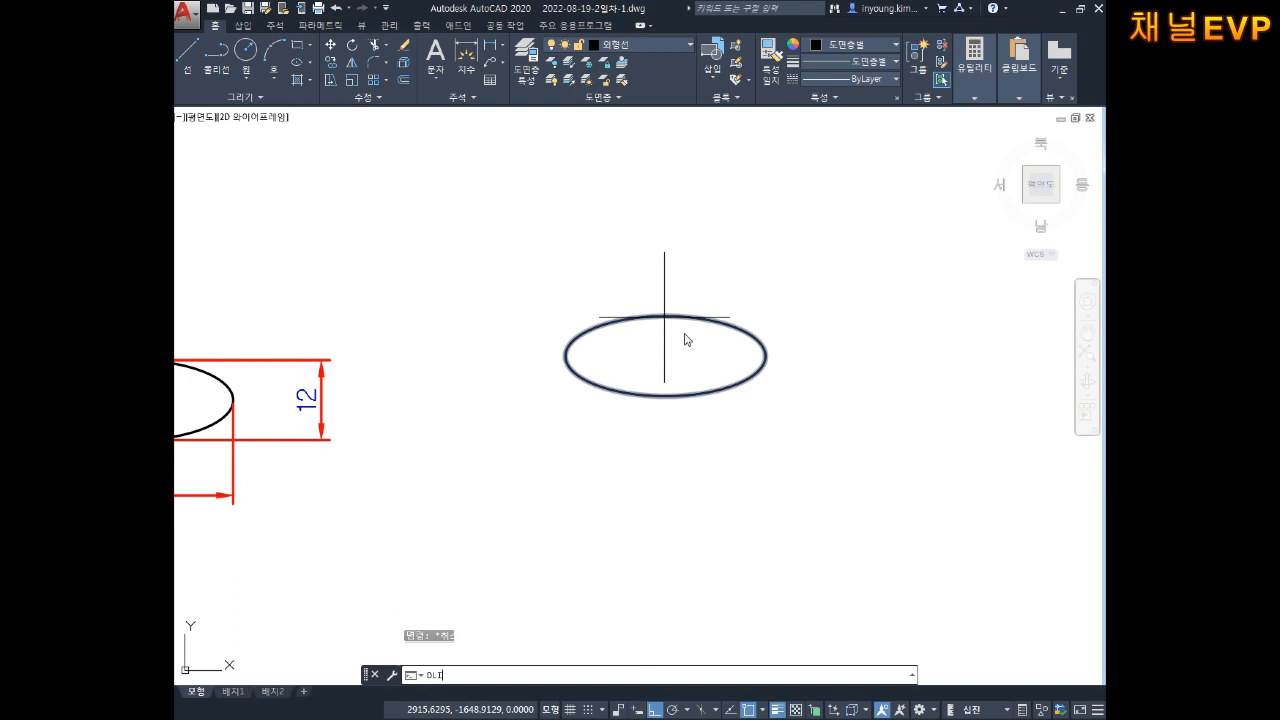
key(Return)
click(665, 316)
click(665, 396)
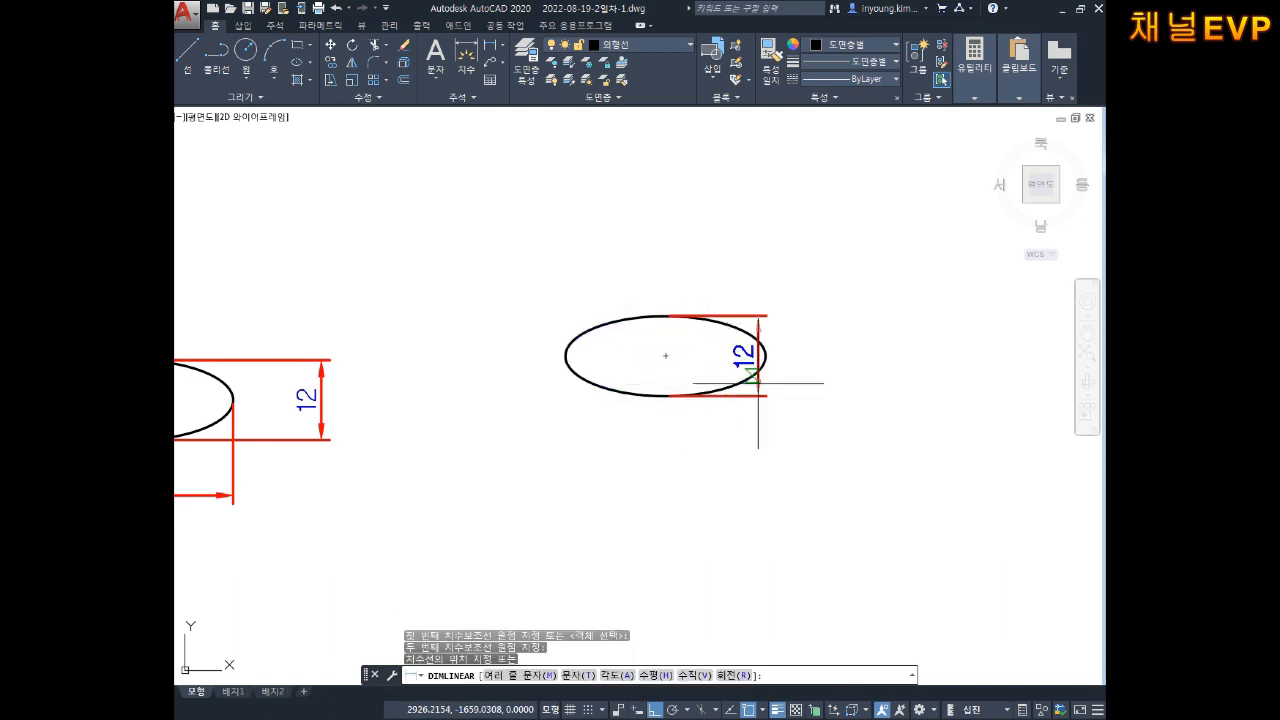
click(839, 382)
Add a linear dimension from the second ellipse's left quadrant to its center, placed just below the ellipse.
key(Return)
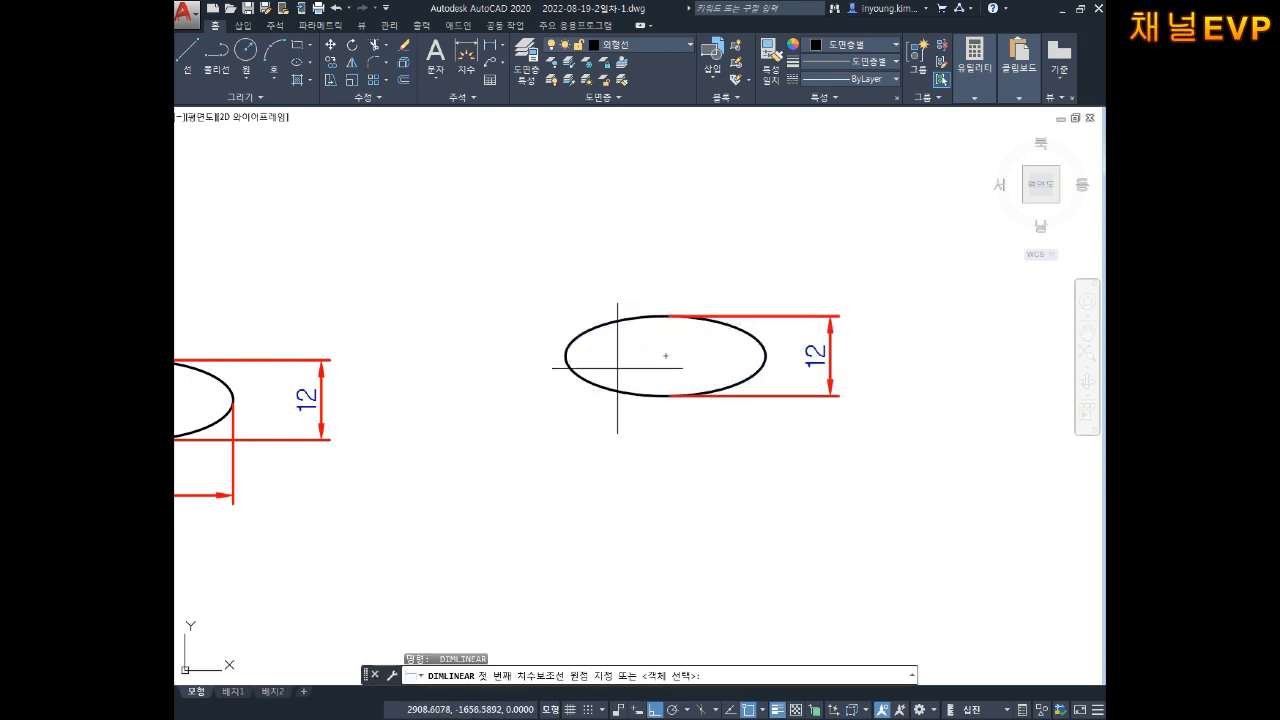
click(566, 356)
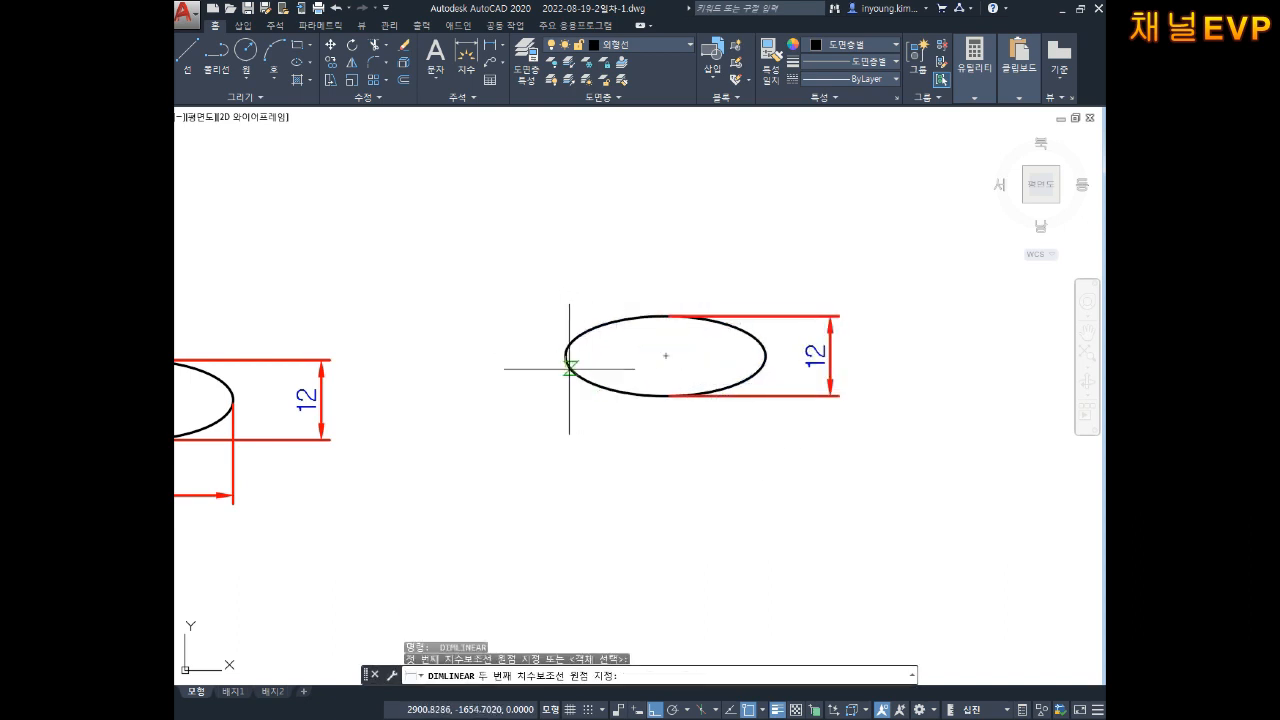
click(665, 356)
click(655, 437)
Add a linear dimension for the second ellipse's full horizontal width, placed below the half-width dimension.
key(Return)
click(583, 377)
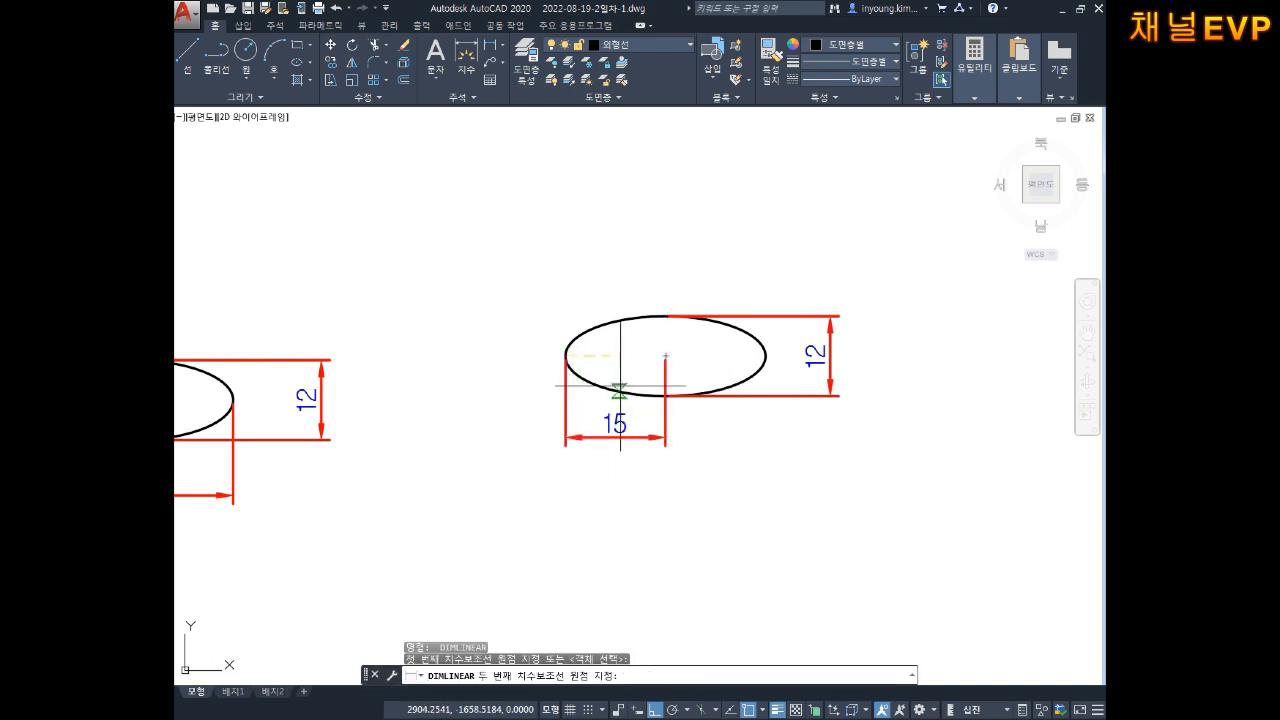
click(765, 356)
click(750, 497)
key(Escape)
key(Escape)
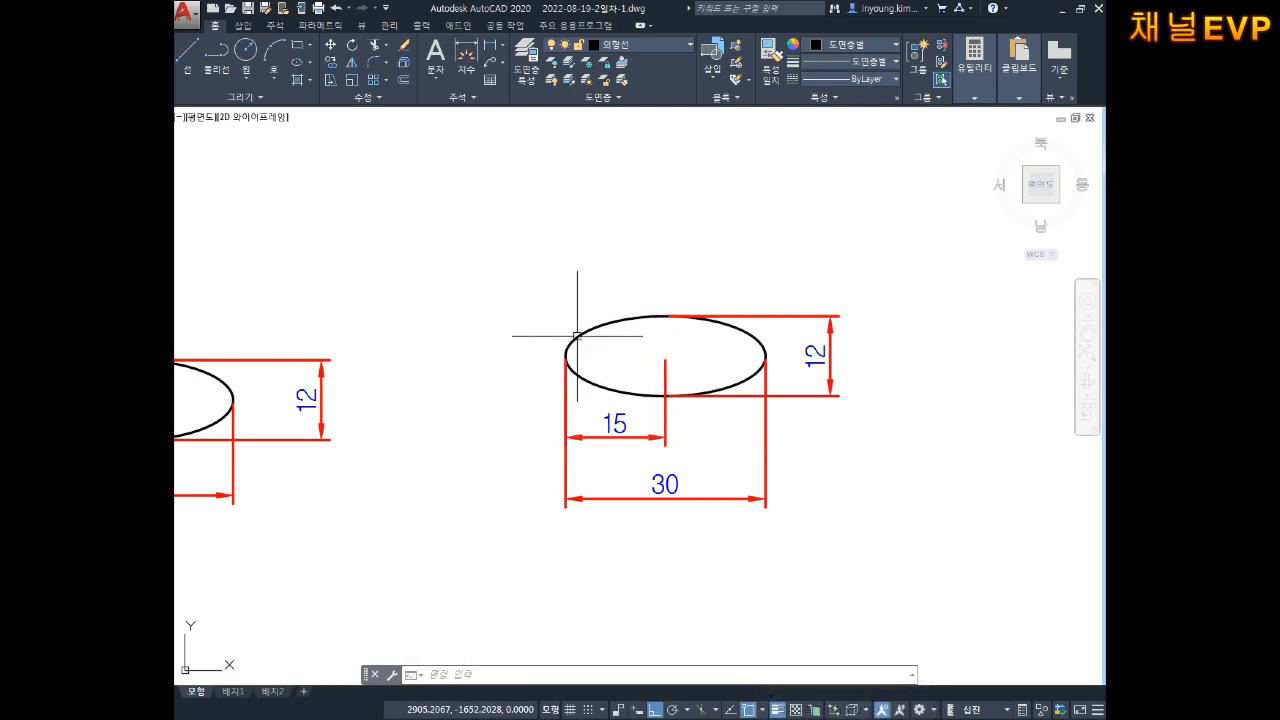
scroll(634, 363, down, 2)
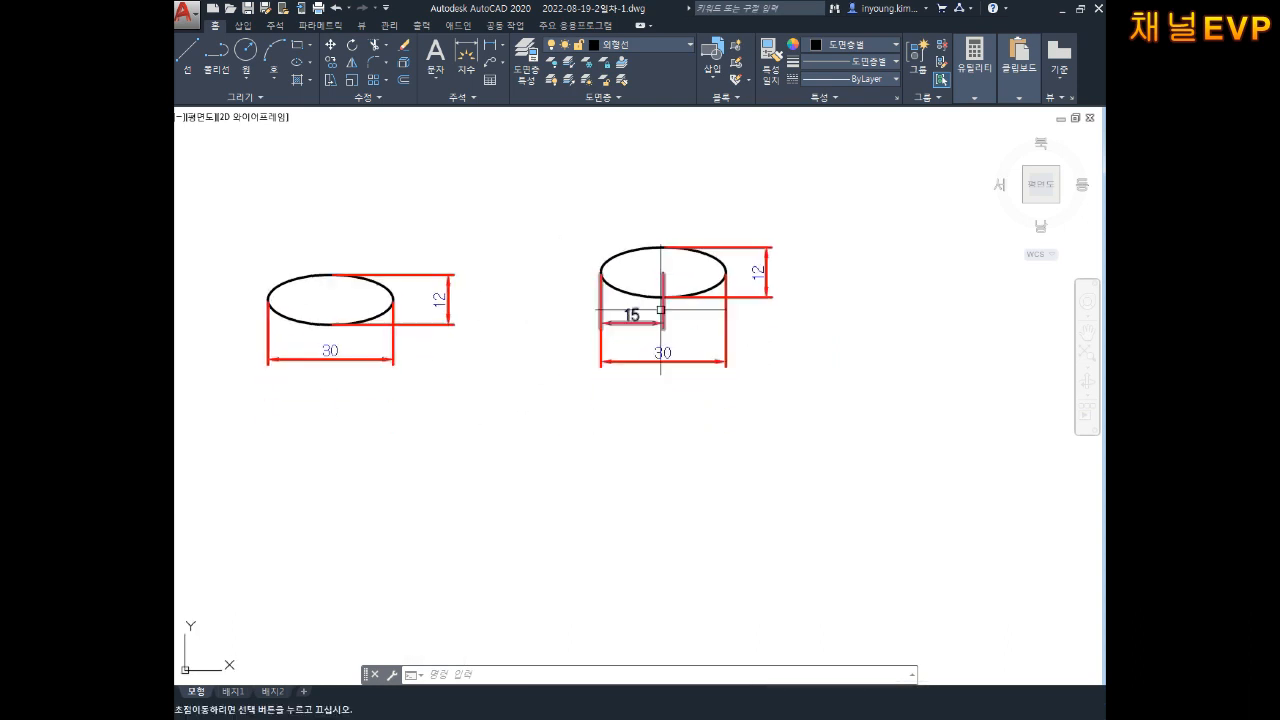
middle_drag(449, 248, 560, 257)
click(575, 214)
click(370, 413)
scroll(388, 413, up, 2)
middle_drag(388, 413, 486, 413)
key(Escape)
key(Escape)
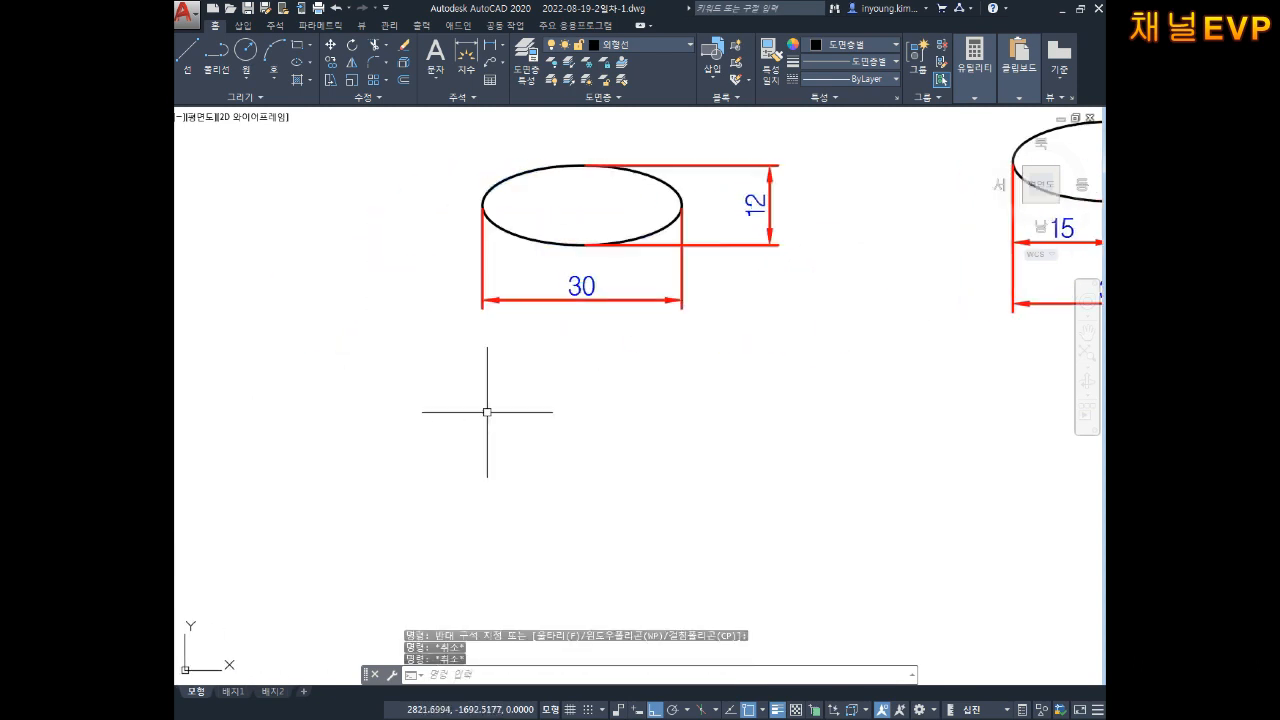
key(Escape)
Draw a third ellipse below the first one with a horizontal axis of 12 and a vertical half-axis of 15.
scroll(513, 418, down, 2)
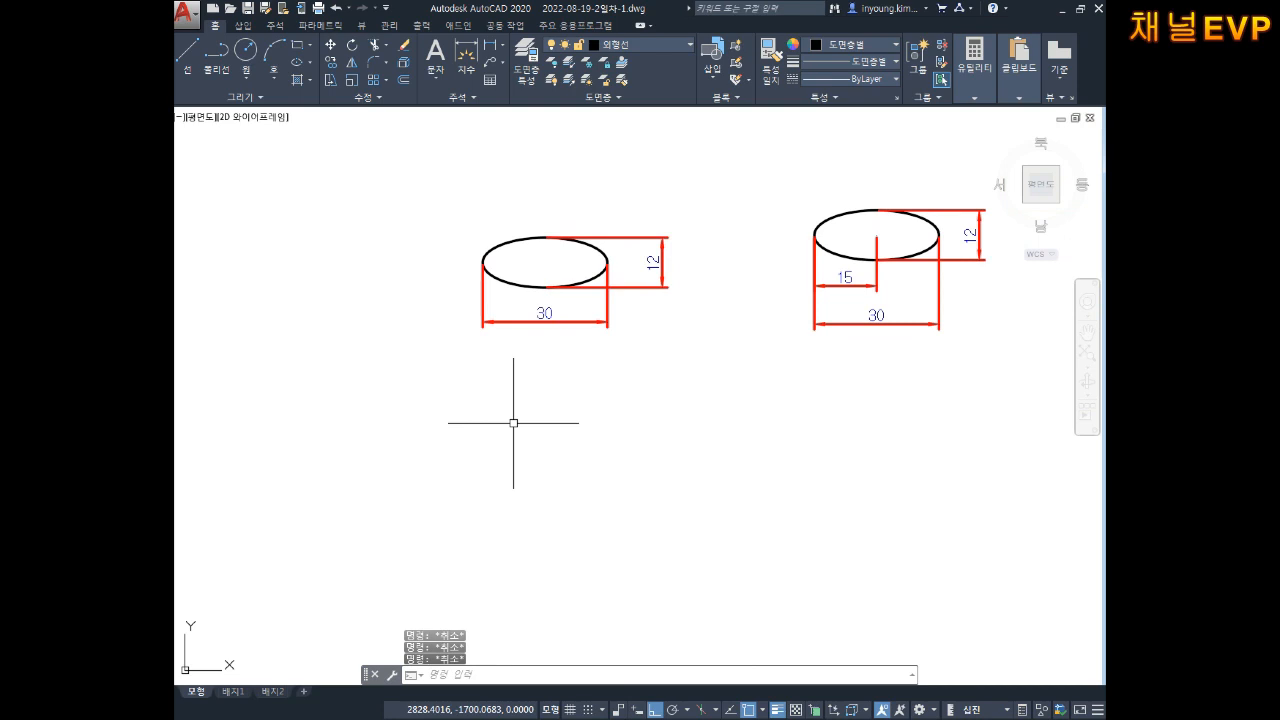
text(el)
key(Return)
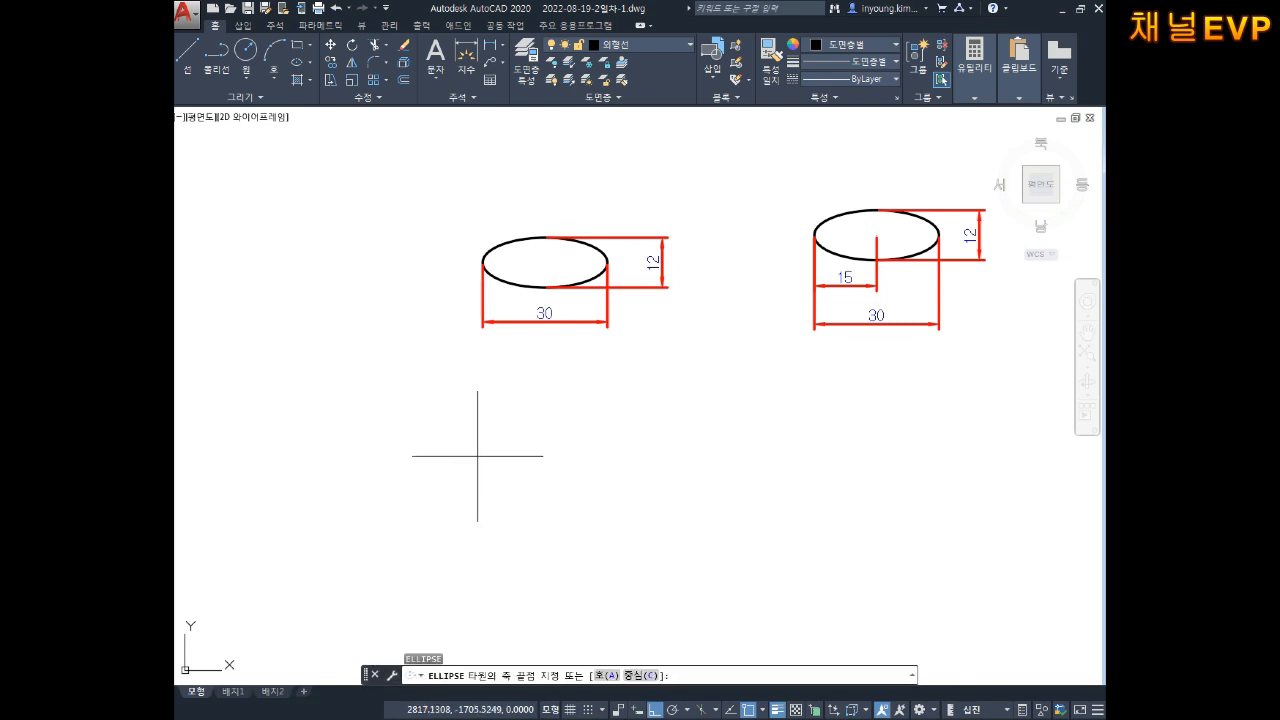
middle_drag(492, 465, 492, 416)
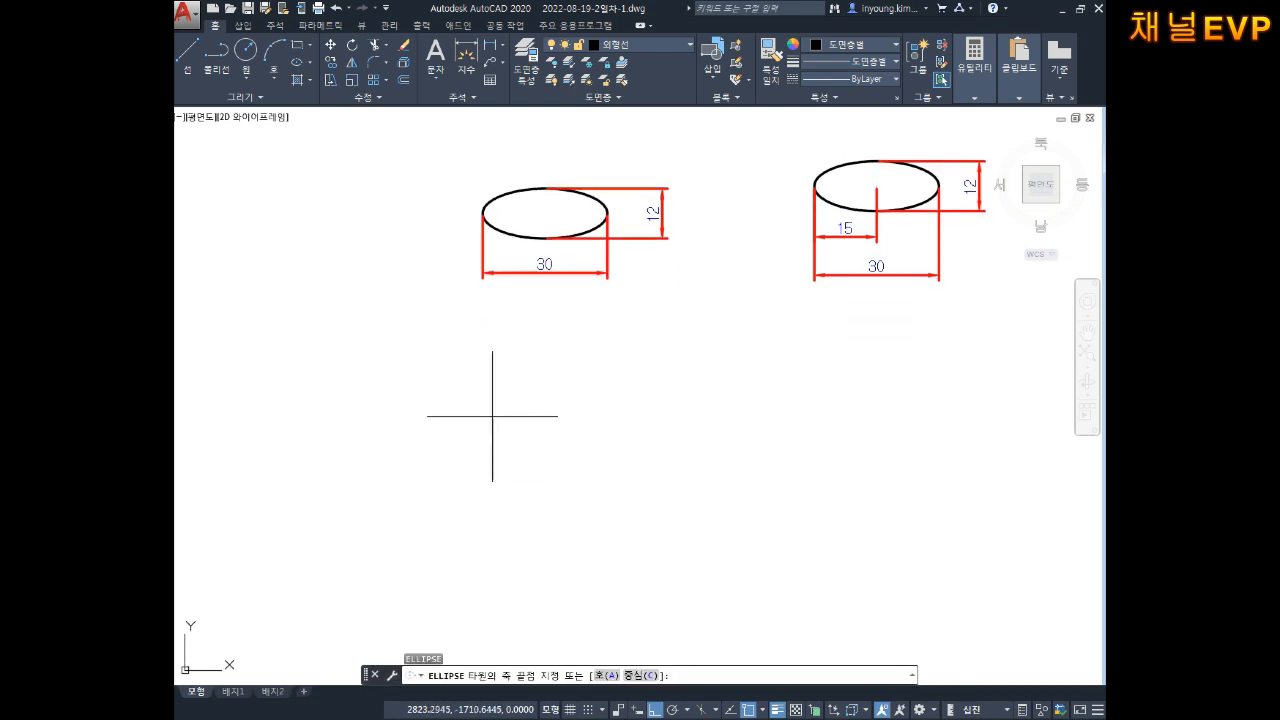
click(481, 491)
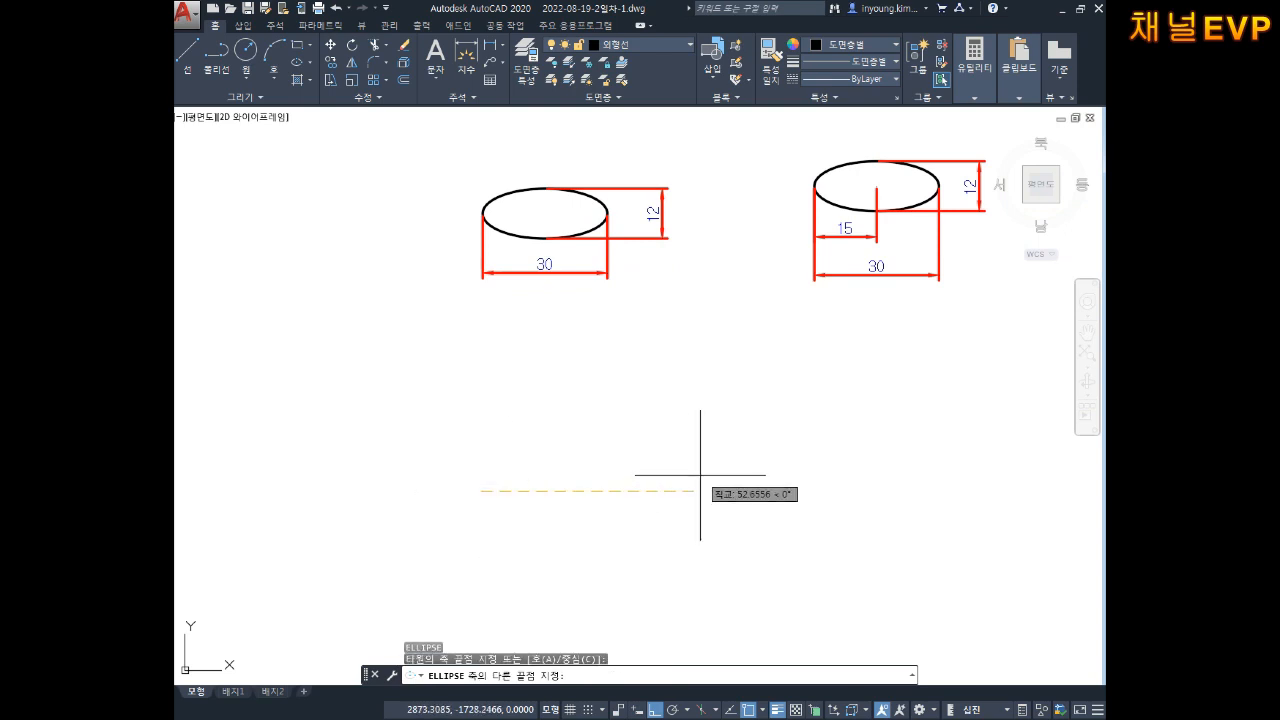
key(Return)
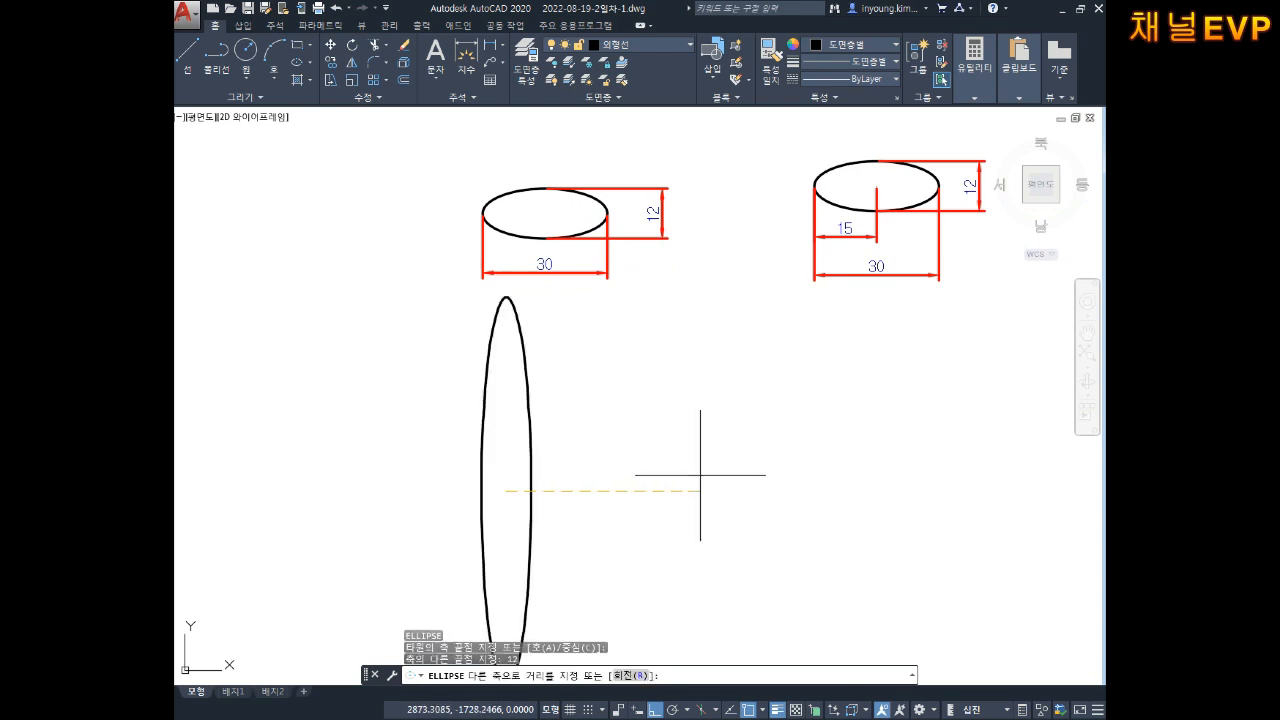
text(1)
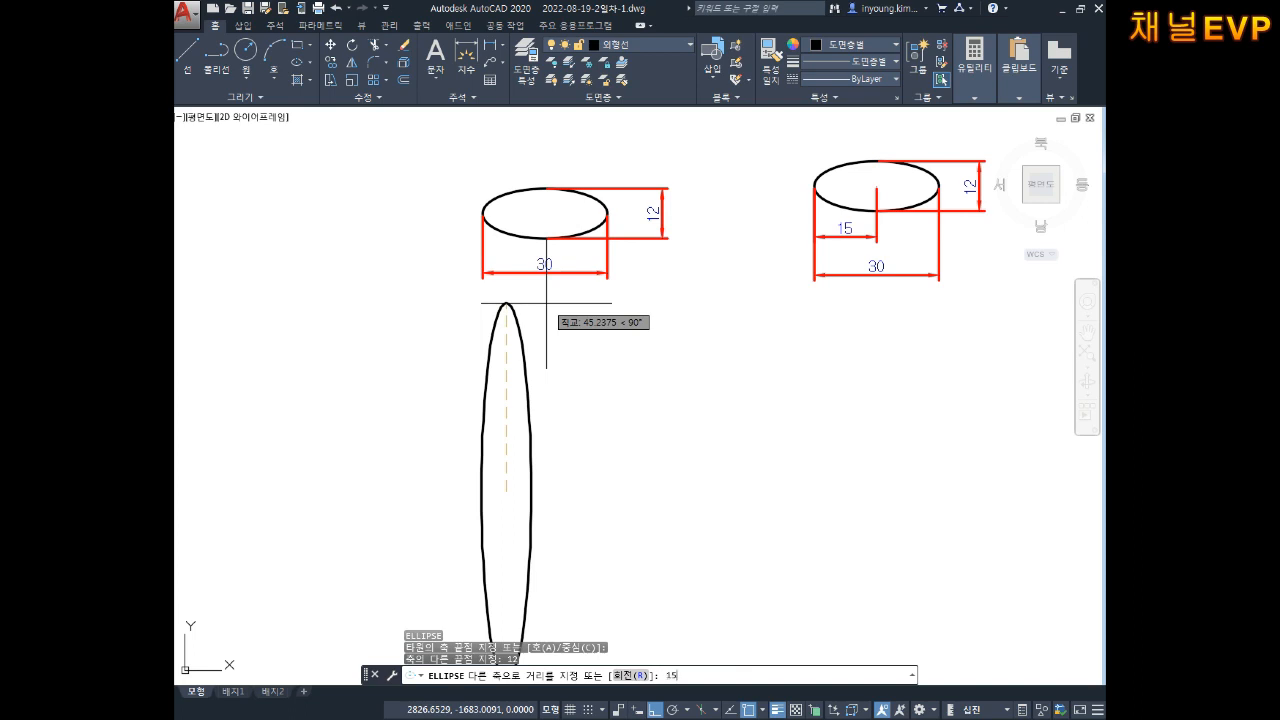
text(5)
key(Return)
key(Escape)
key(Escape)
key(Escape)
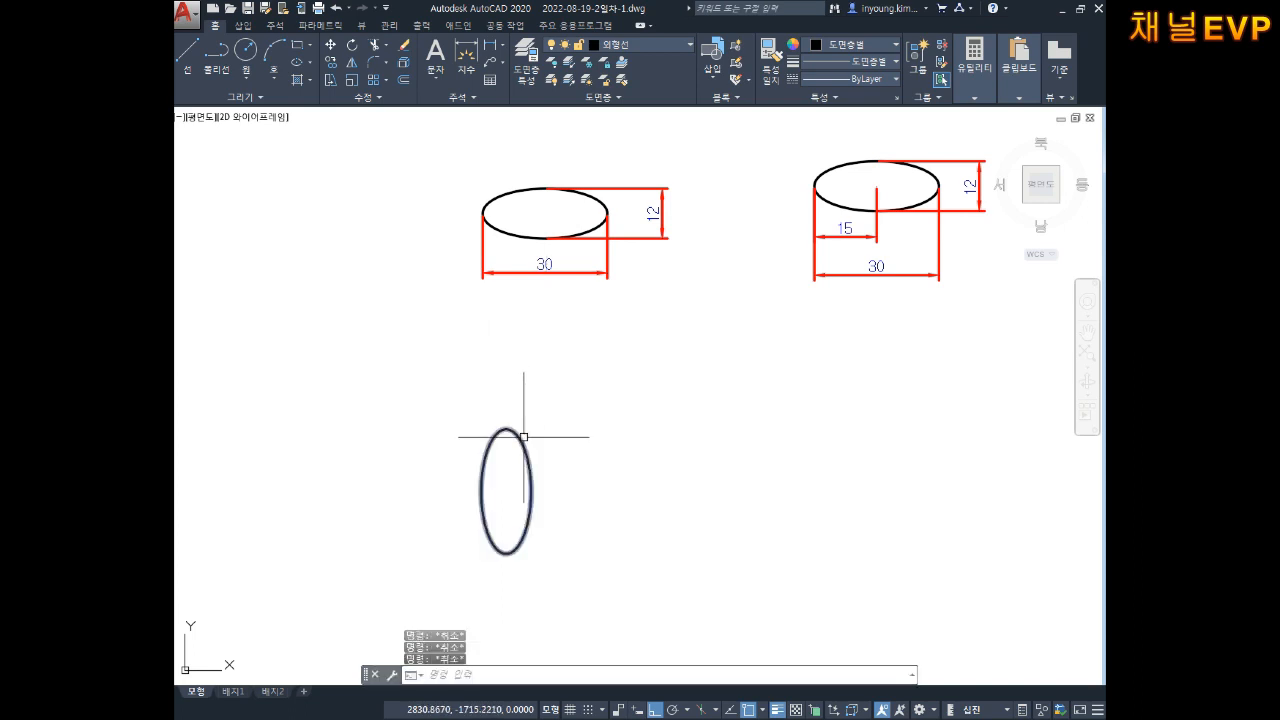
Add a linear dimension for the upright ellipse's full horizontal width, placed below it.
middle_drag(537, 421, 530, 437)
mouse_move(611, 439)
middle_down()
mouse_move(566, 446)
mouse_move(548, 404)
middle_up()
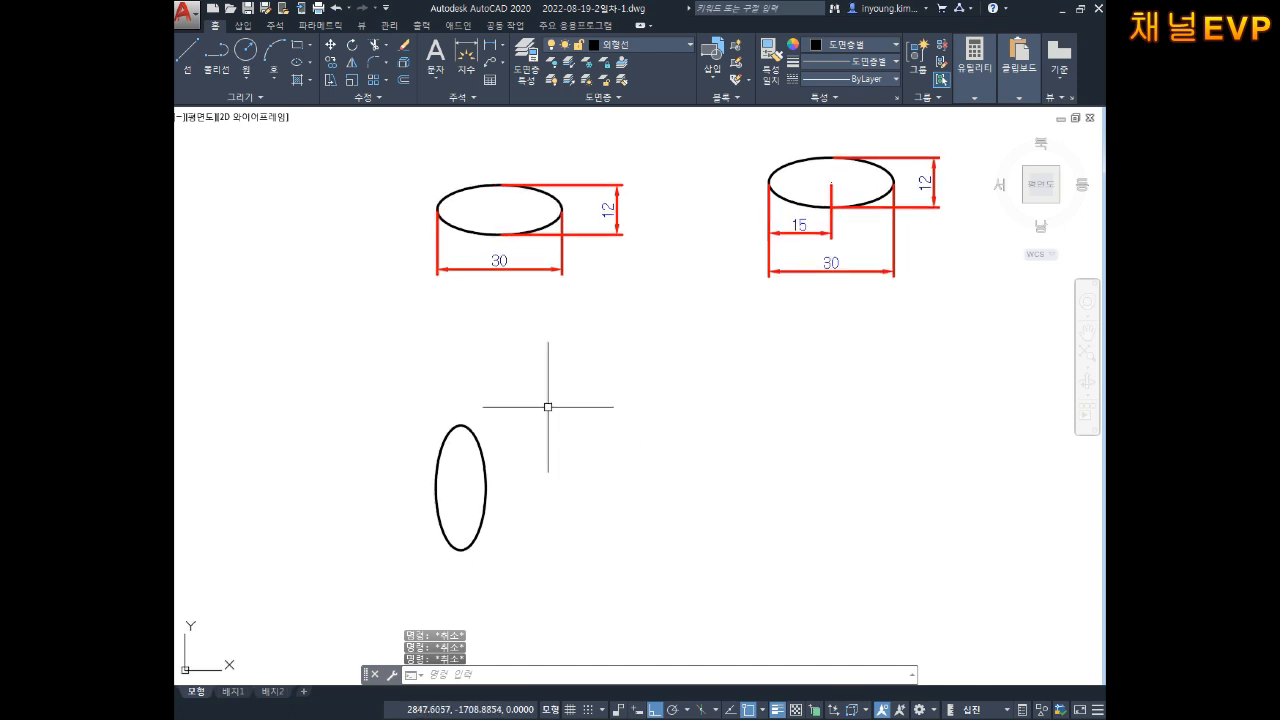
text(dli)
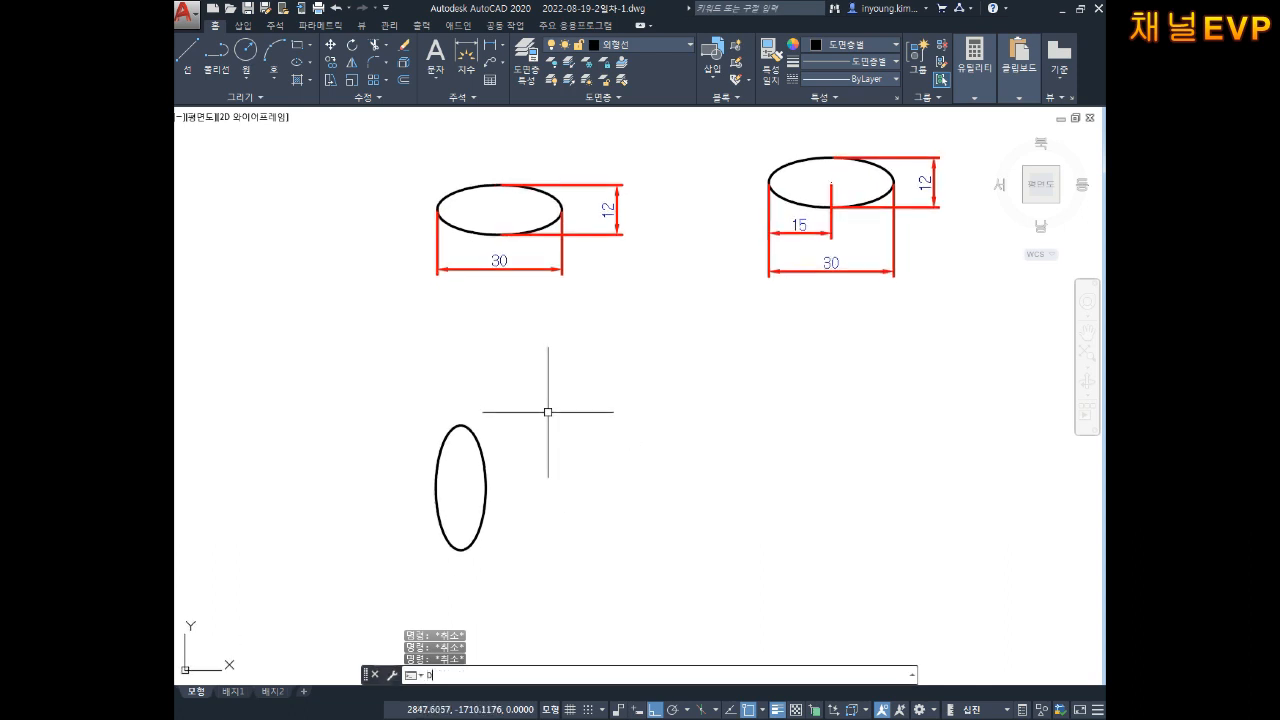
key(Return)
click(436, 487)
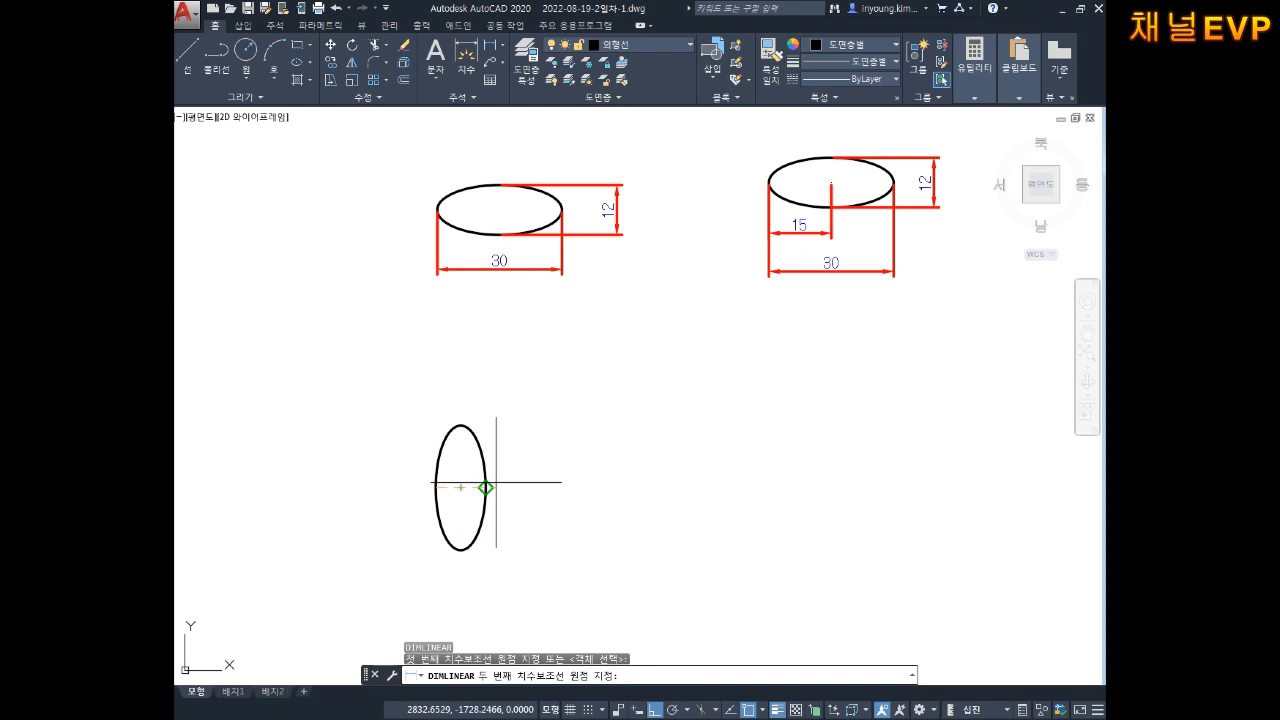
click(485, 487)
click(462, 588)
Add a linear dimension for the upright ellipse's full height, placed to its right.
key(Return)
click(461, 426)
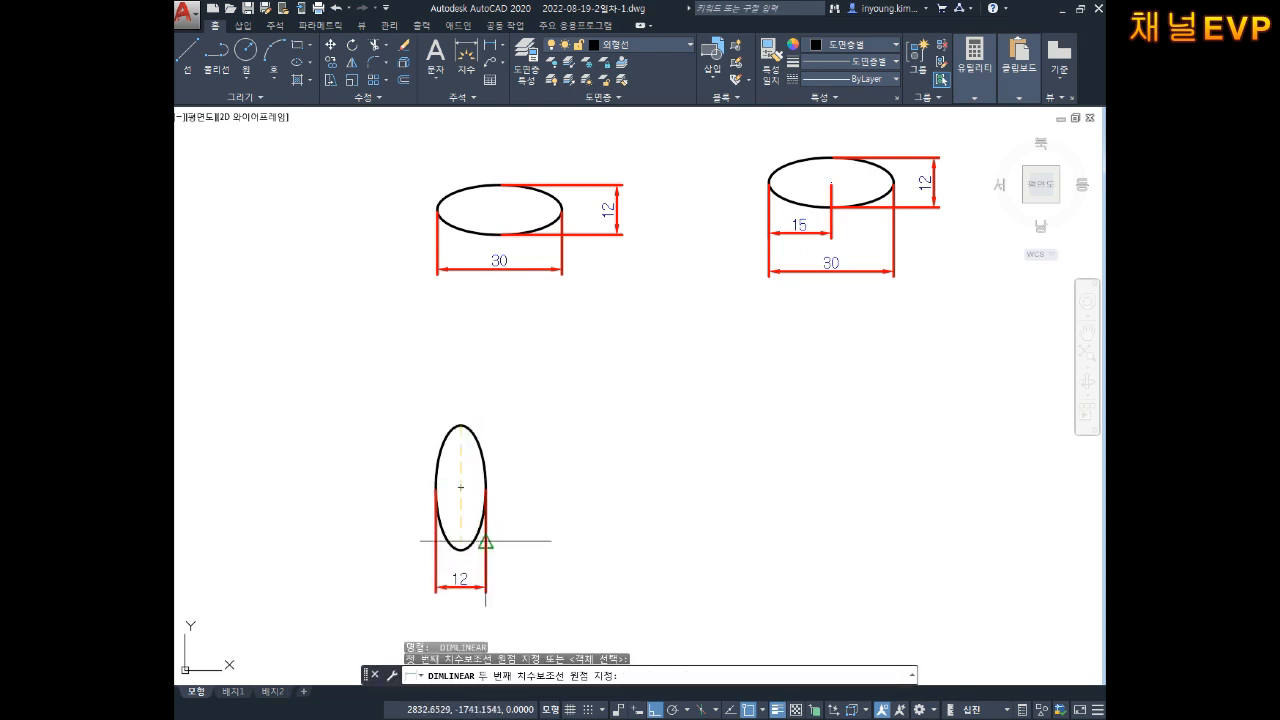
click(461, 550)
click(535, 490)
key(Escape)
key(Escape)
middle_drag(591, 396, 568, 401)
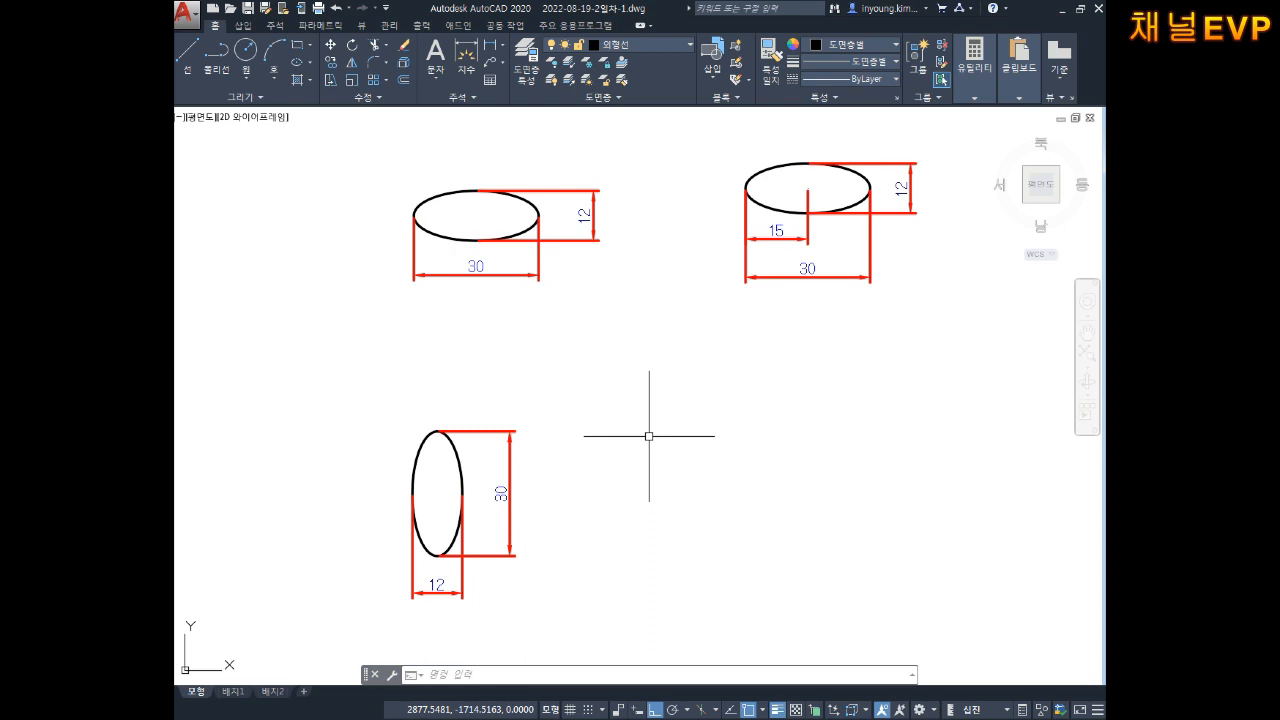
Delete the height and width dimensions of the first ellipse.
key(Escape)
key(Escape)
middle_drag(580, 291, 589, 330)
key(Escape)
scroll(600, 247, up, 2)
middle_drag(628, 201, 634, 217)
click(634, 217)
click(603, 348)
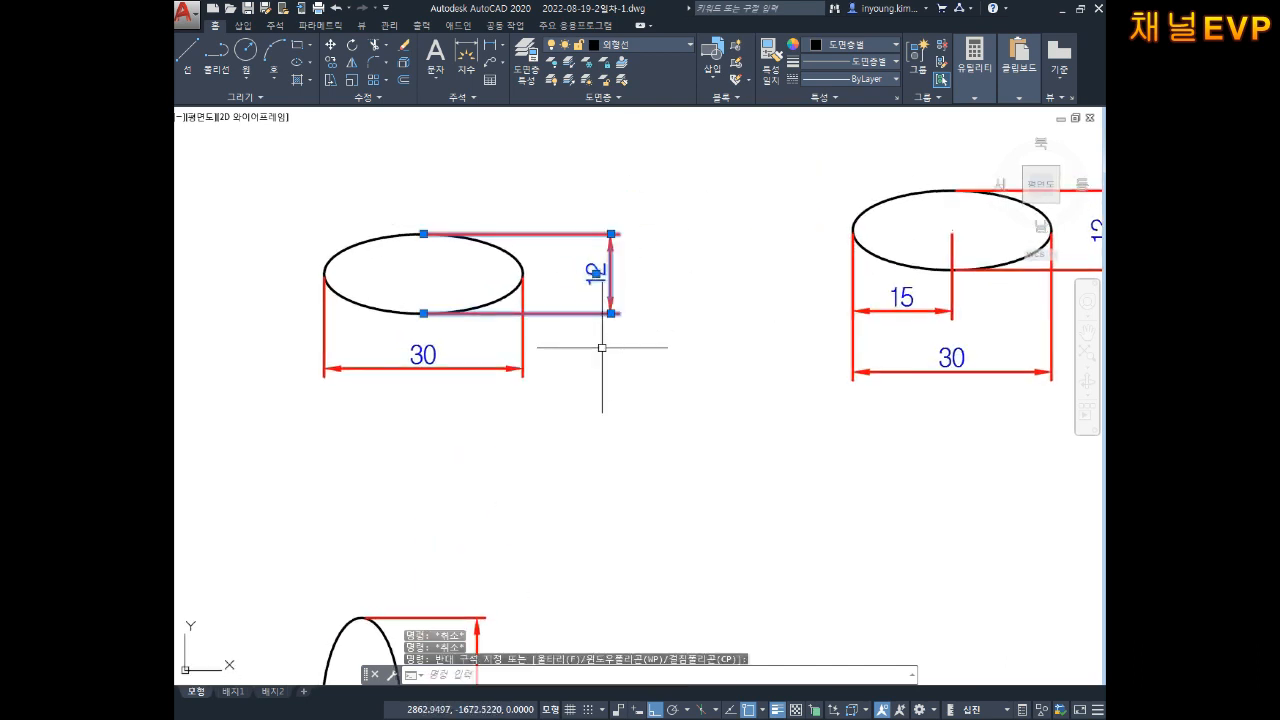
key(Delete)
click(593, 339)
click(376, 396)
key(Delete)
Draw a vertical line through the first ellipse from its top quadrant to its bottom quadrant.
scroll(540, 386, down, 1)
middle_drag(540, 386, 440, 366)
key(Escape)
middle_drag(255, 265, 371, 281)
scroll(393, 262, up, 3)
mouse_move(681, 412)
middle_down()
mouse_move(608, 346)
mouse_move(613, 363)
mouse_move(666, 351)
middle_up()
key(Escape)
key(Escape)
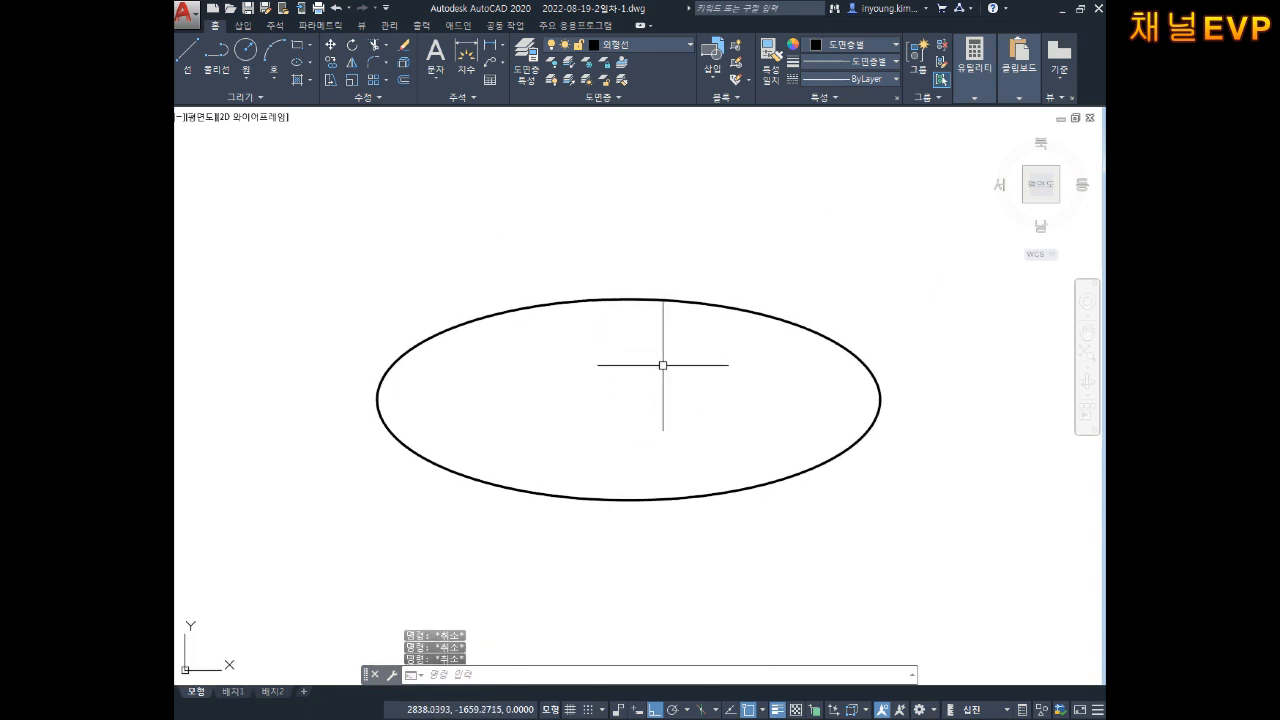
text(ㄴ)
key(Return)
click(628, 299)
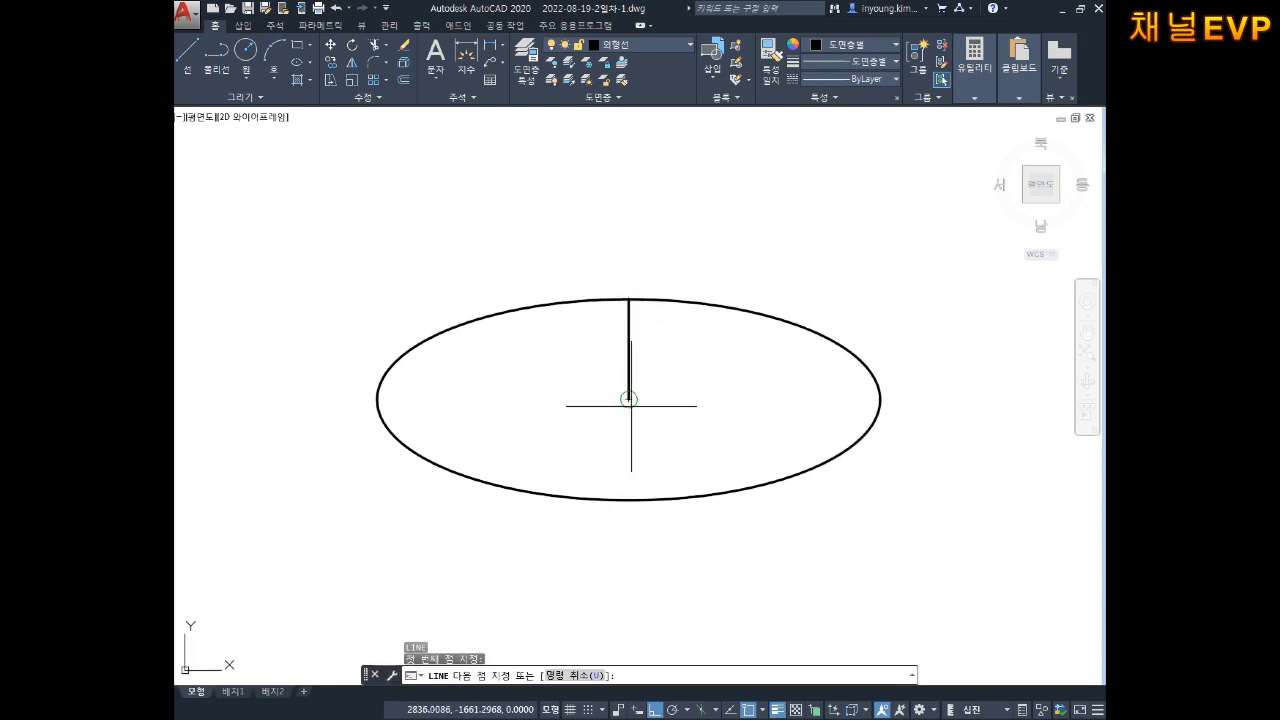
click(628, 499)
key(Escape)
key(Escape)
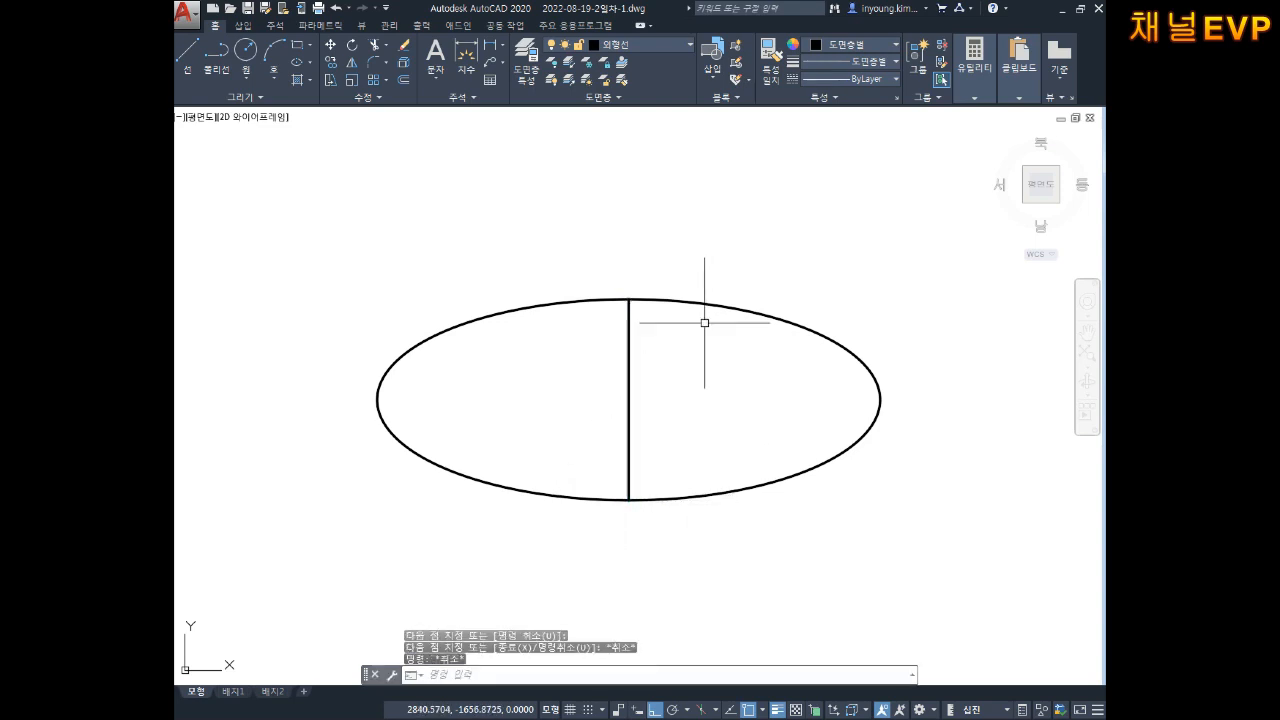
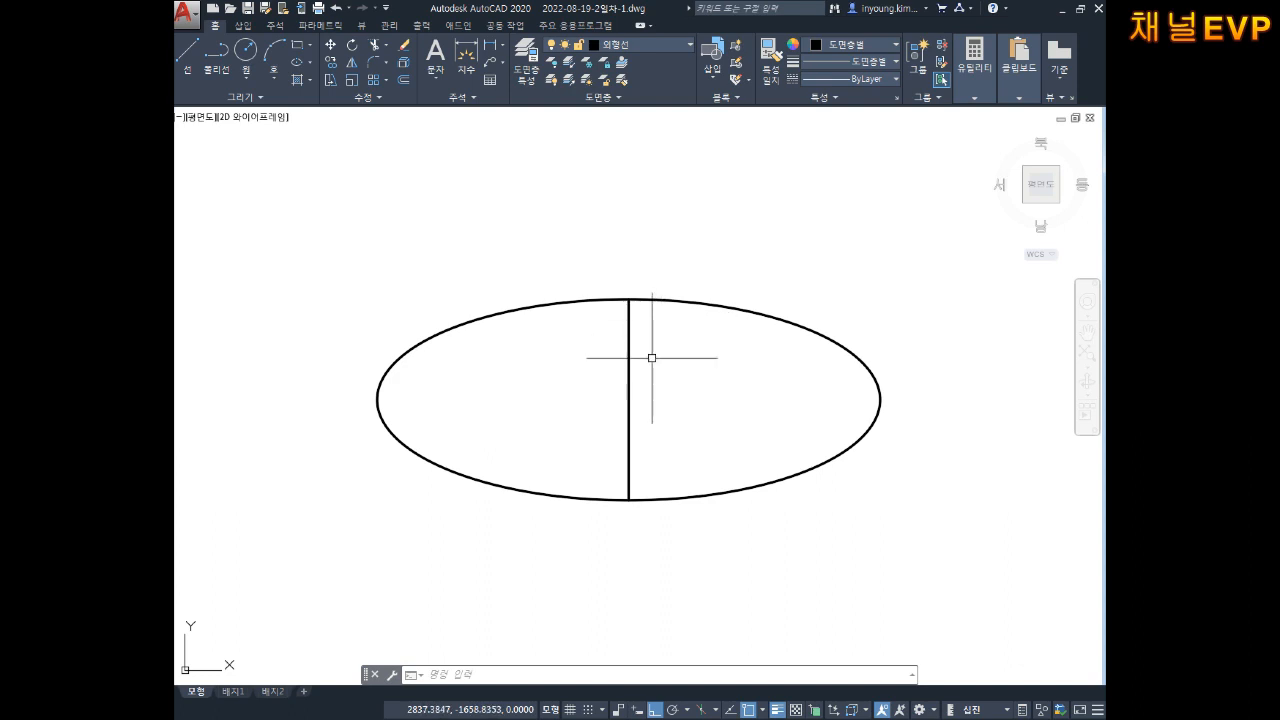
Switch to the Notepad notes and add the heading "회전복사 이동" below the ellipse procedure.
key(Escape)
key(Escape)
key(Escape)
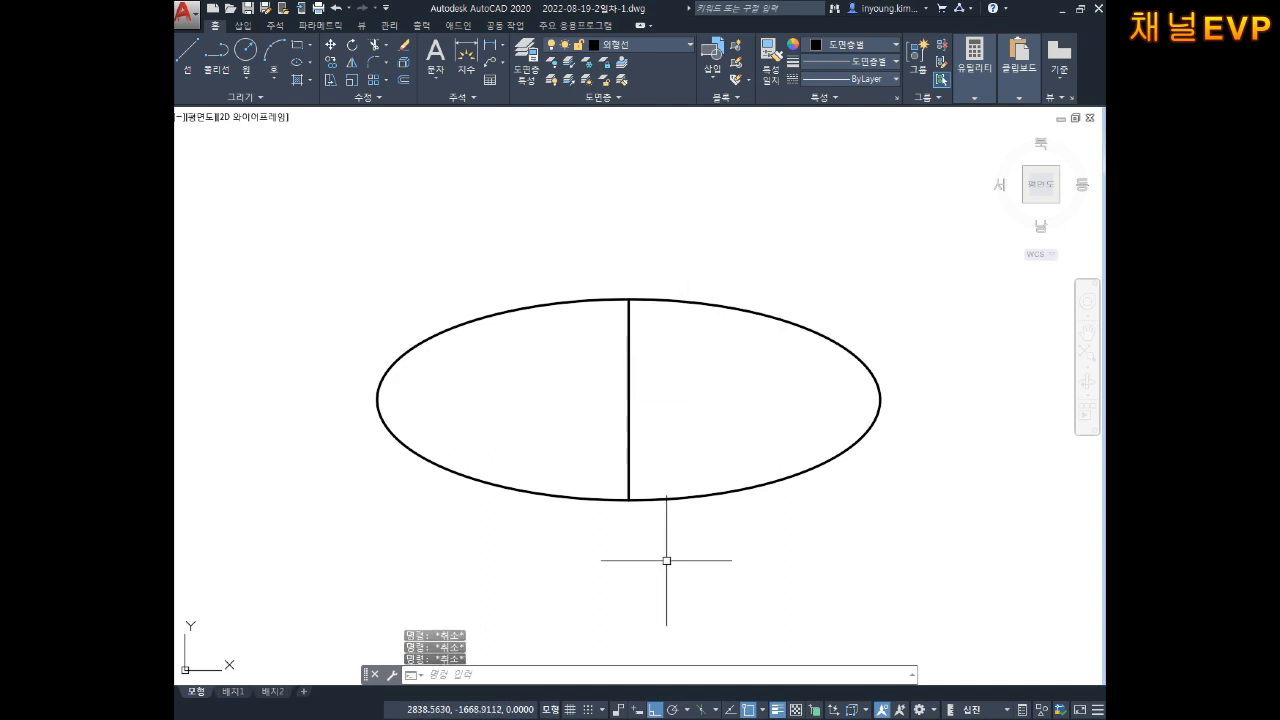
key(alt+Tab)
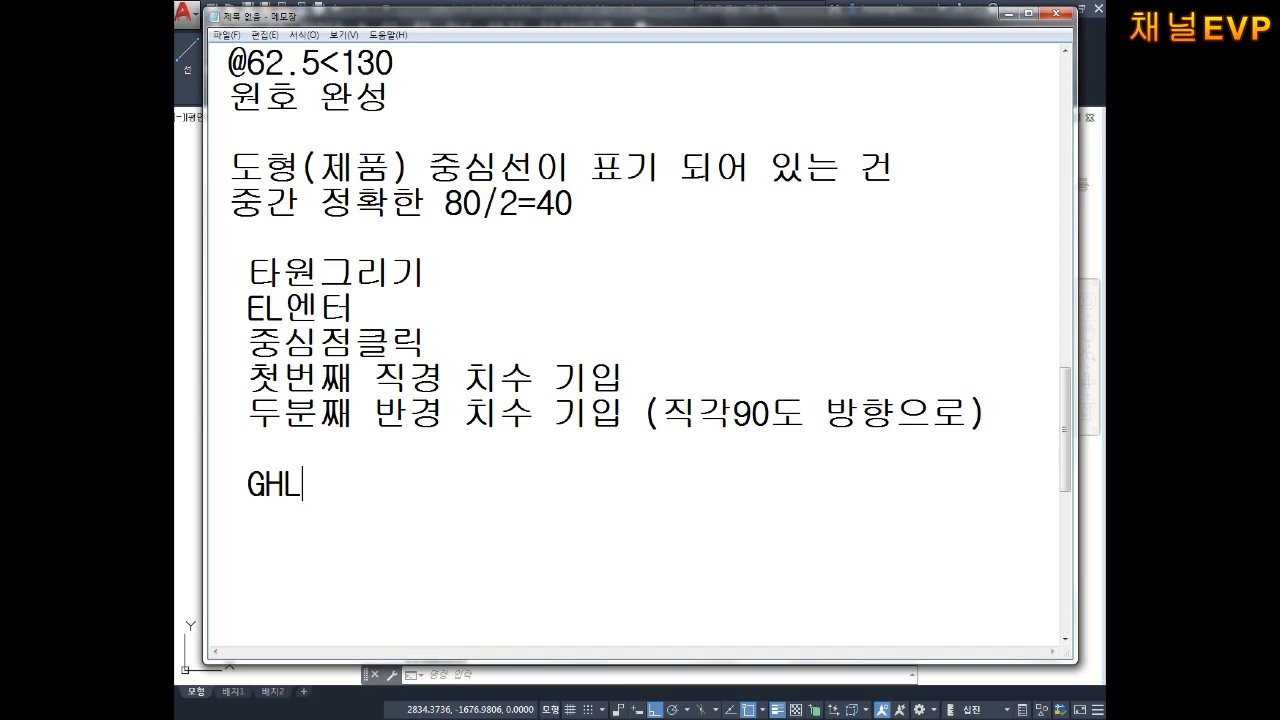
text(회저)
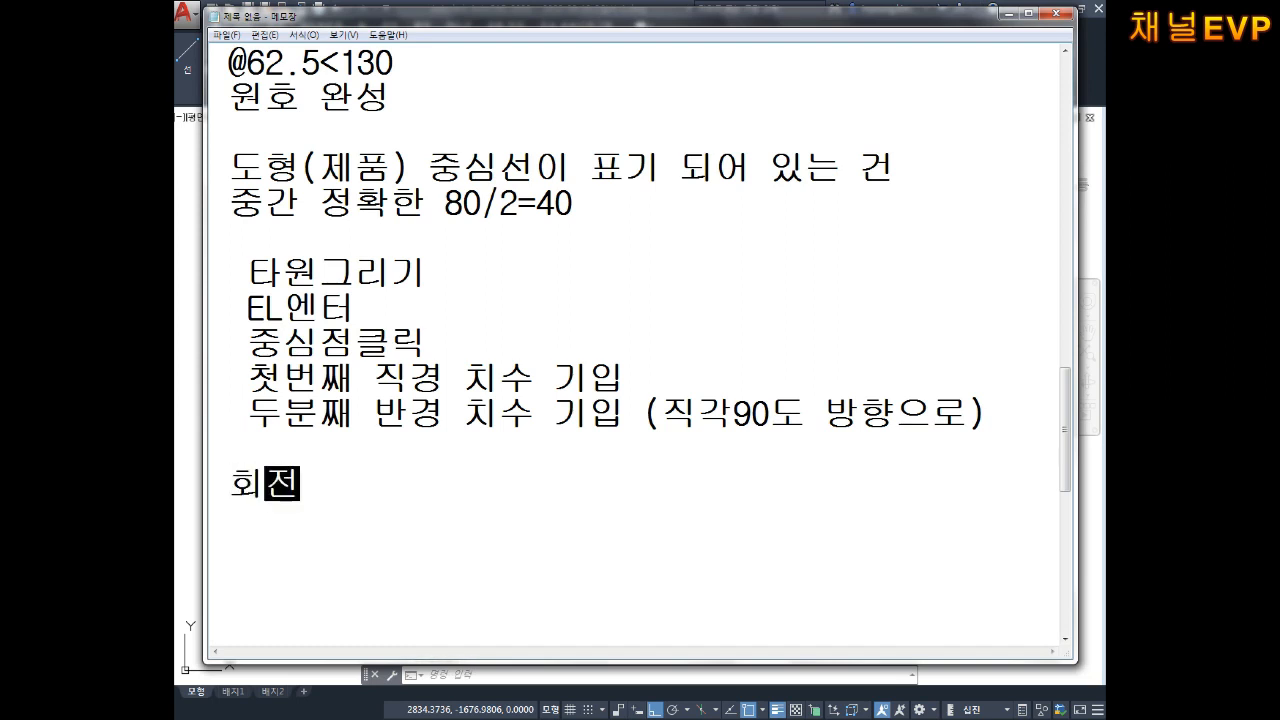
text(복사 이동)
key(Return)
key(Return)
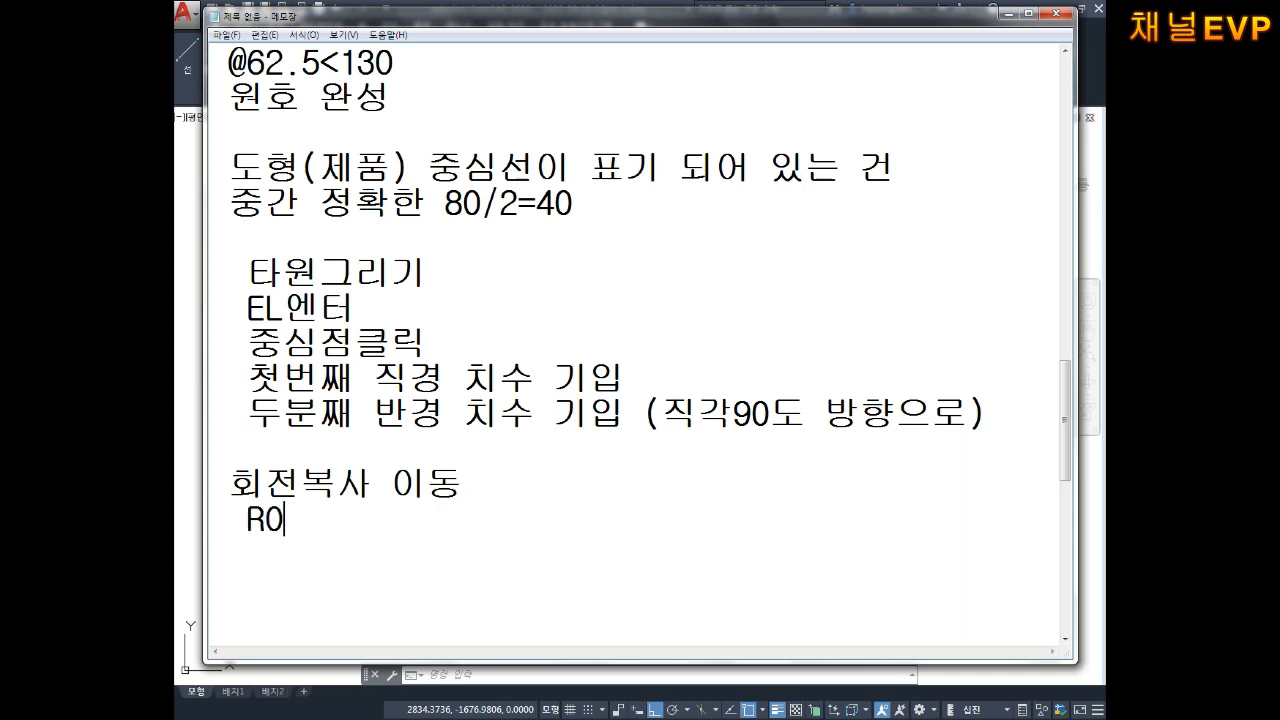
Write the first rotation steps "RO엔터" and "도형선택" on separate lines under the heading.
text(R0 애)
key(BackSpace)
key(BackSpace)
text(엔터)
key(Return)
text(도형선텍)
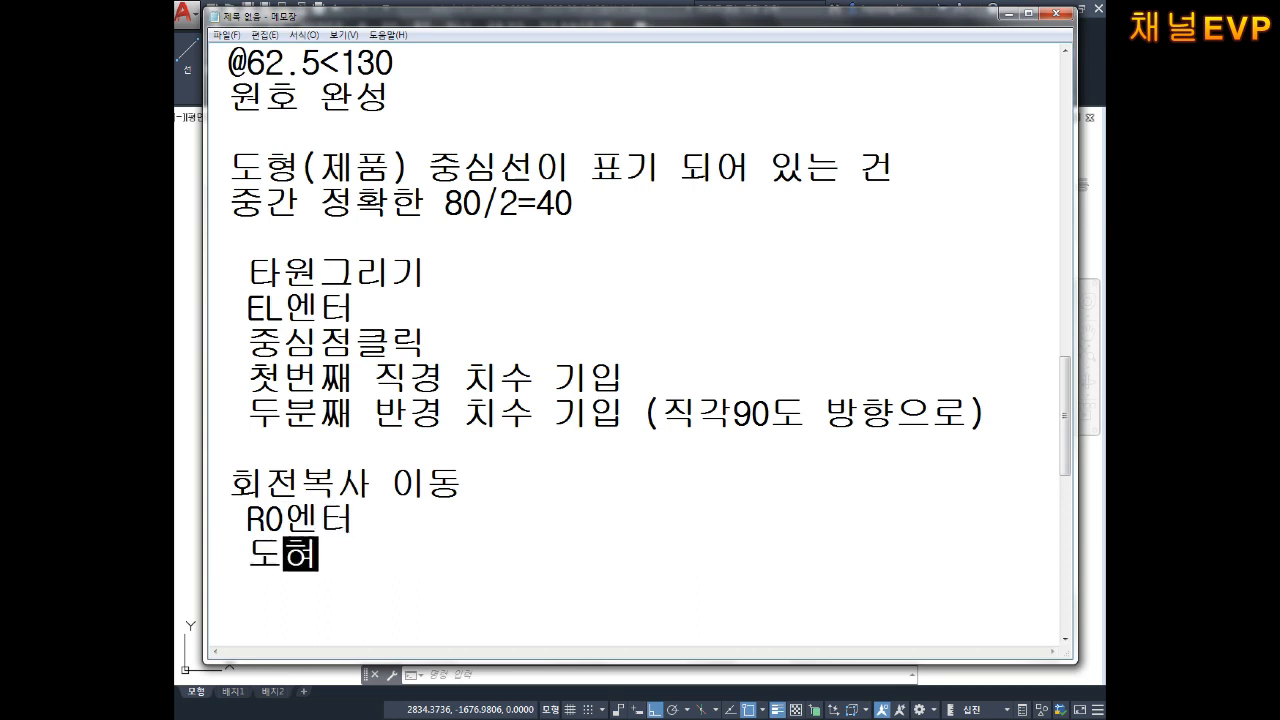
text(택)
key(Return)
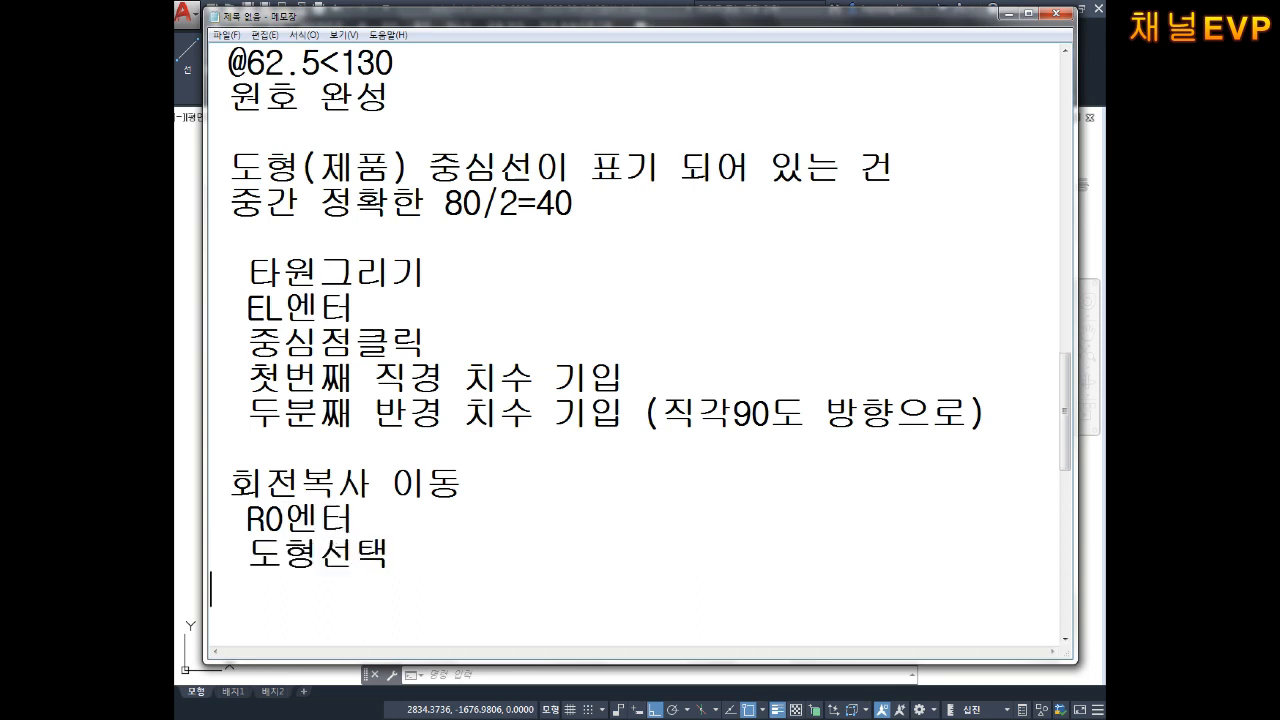
Add the note lines "엔터" and "중심점 클릭(기준점)" to the rotation procedure.
text(엔터)
key(Return)
text(중심점 클릭)
key(Return)
text((깃준점()
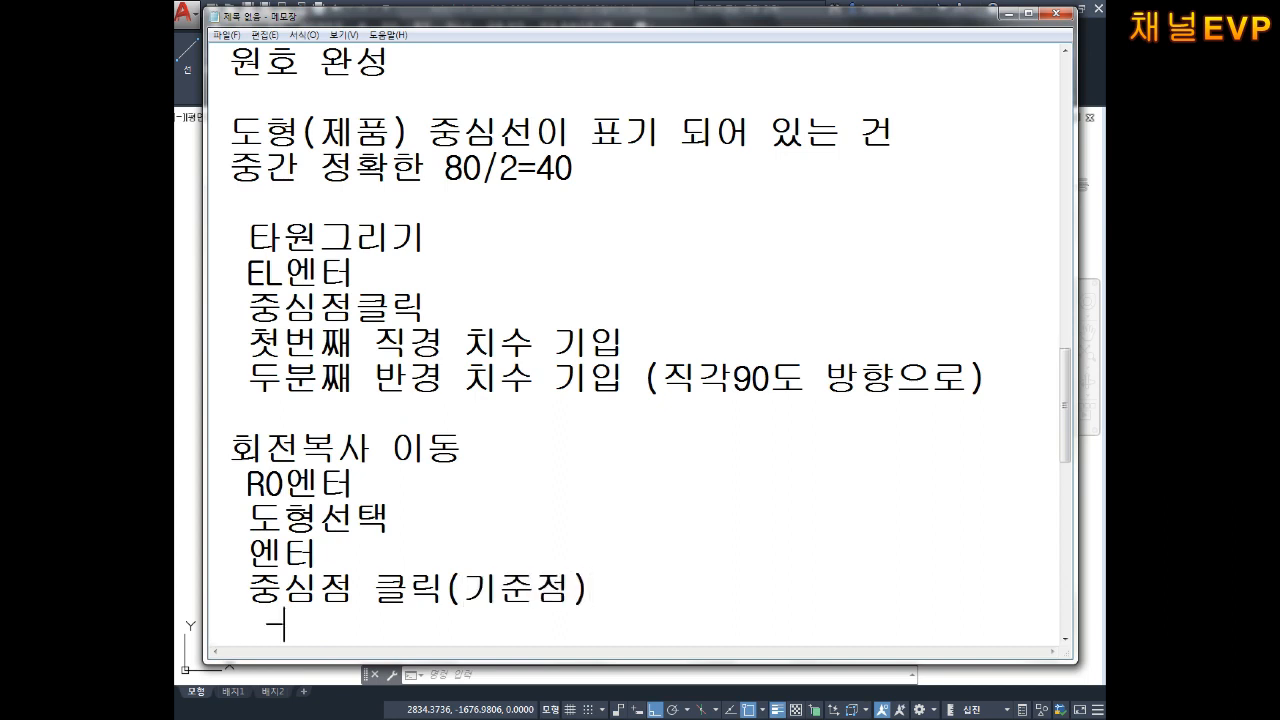
Finish the rotation notes with the line "-20 엔터", aligned with the lines above.
key(BackSpace)
key(End)
key(Return)
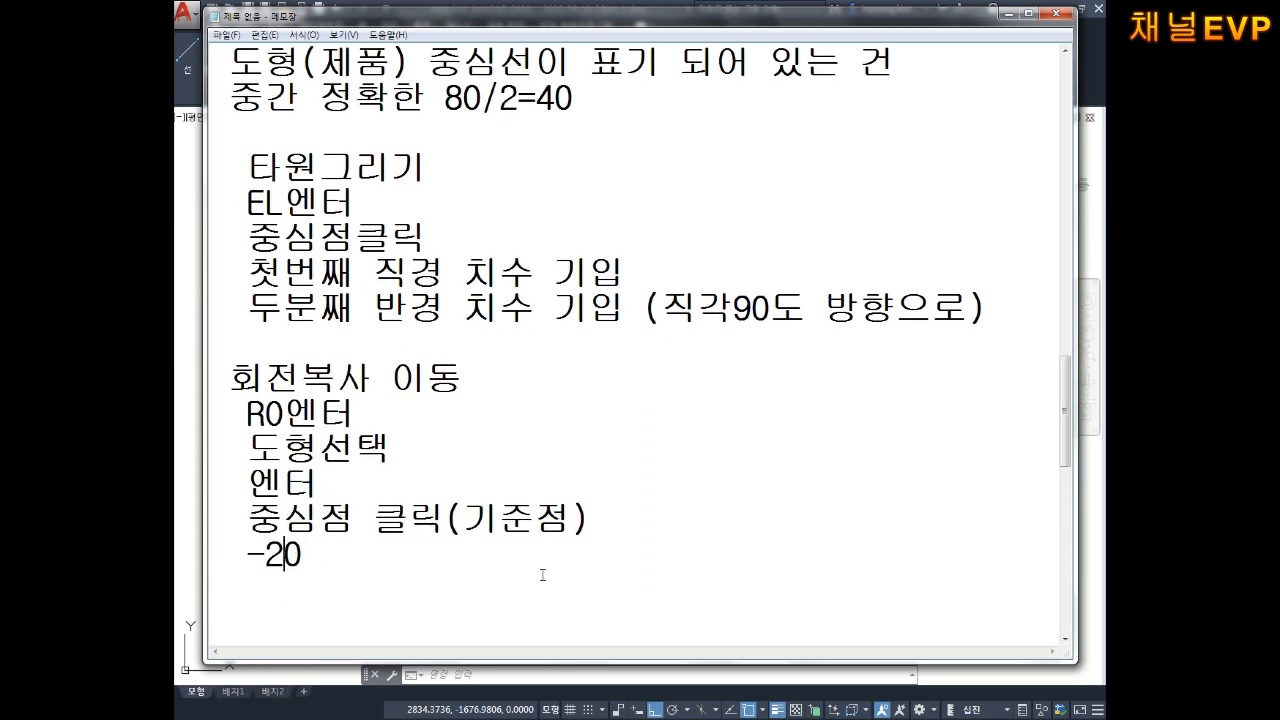
key(BackSpace)
text(엔터)
key(Return)
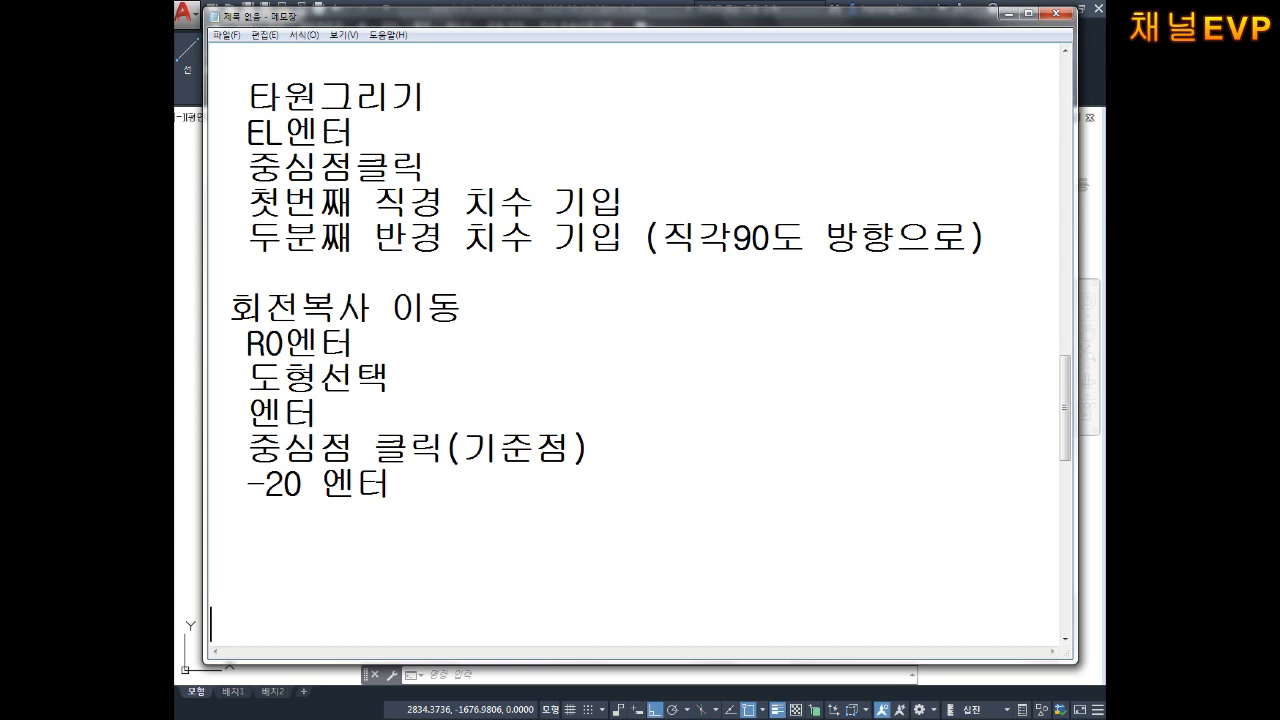
Switch back to AutoCAD and rotate the ellipse's vertical center line by -20 degrees about its midpoint.
click(1072, 692)
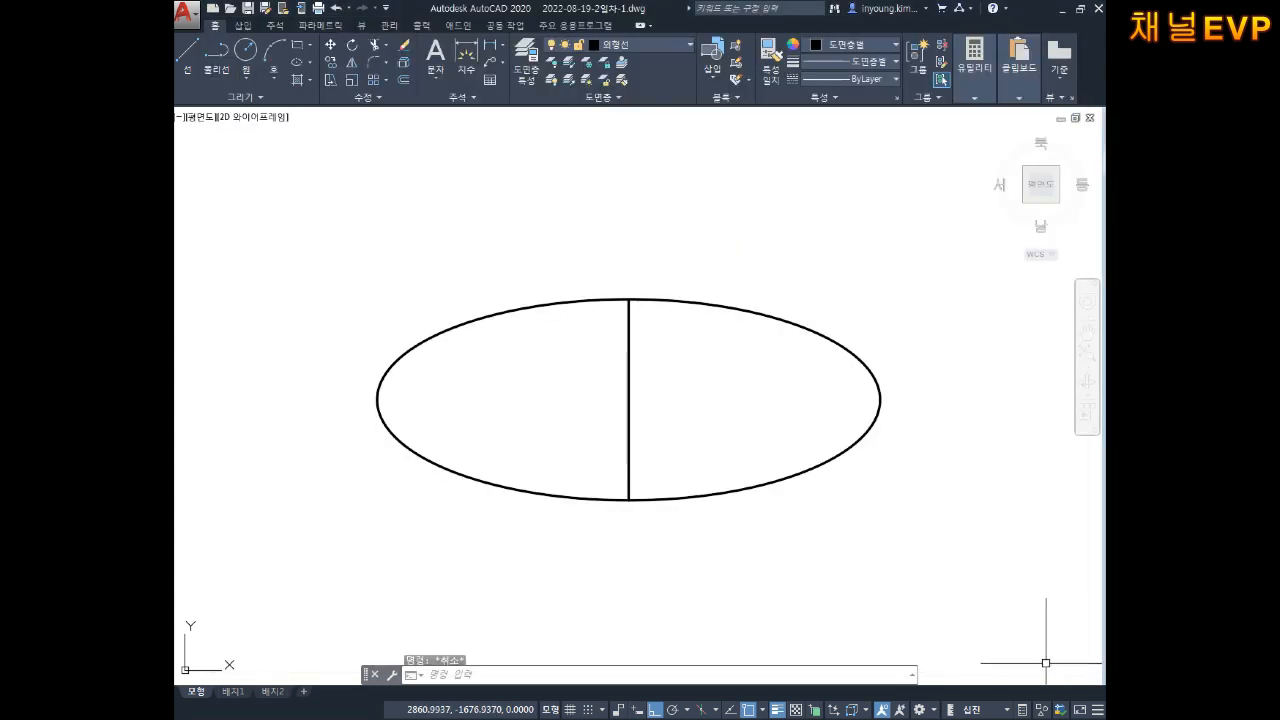
key(Escape)
middle_drag(708, 379, 718, 397)
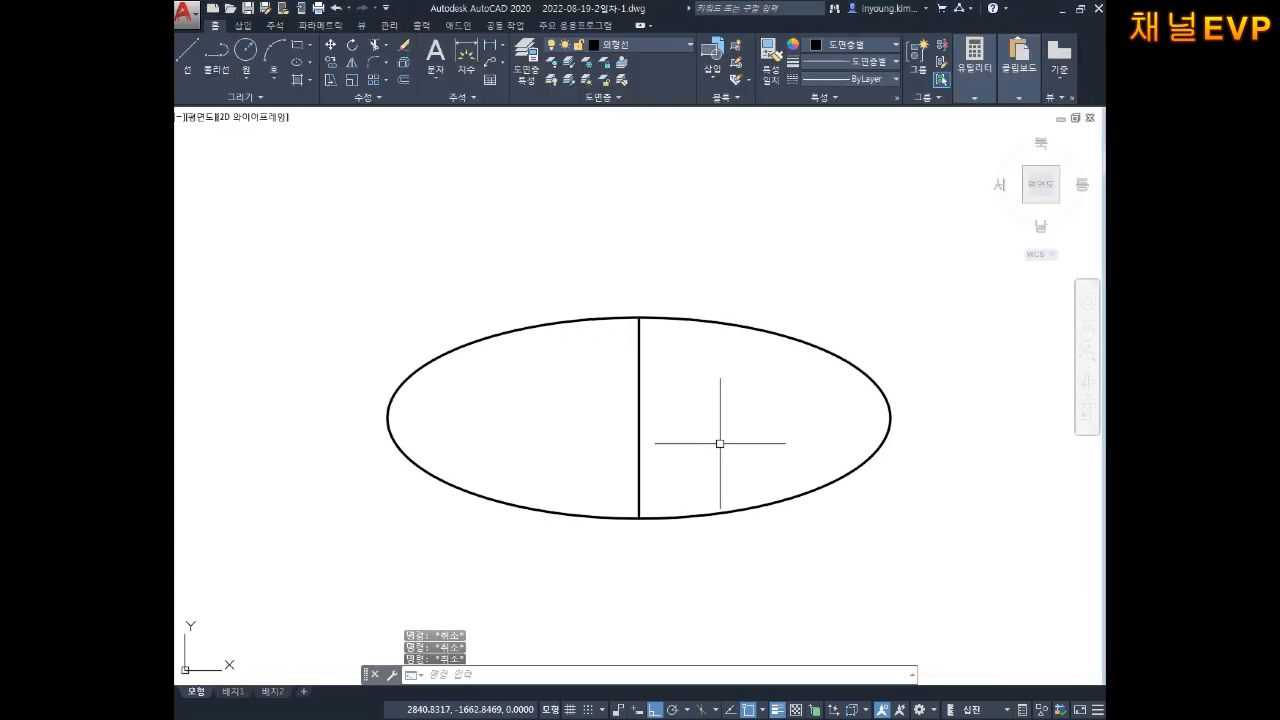
text(RO)
key(Return)
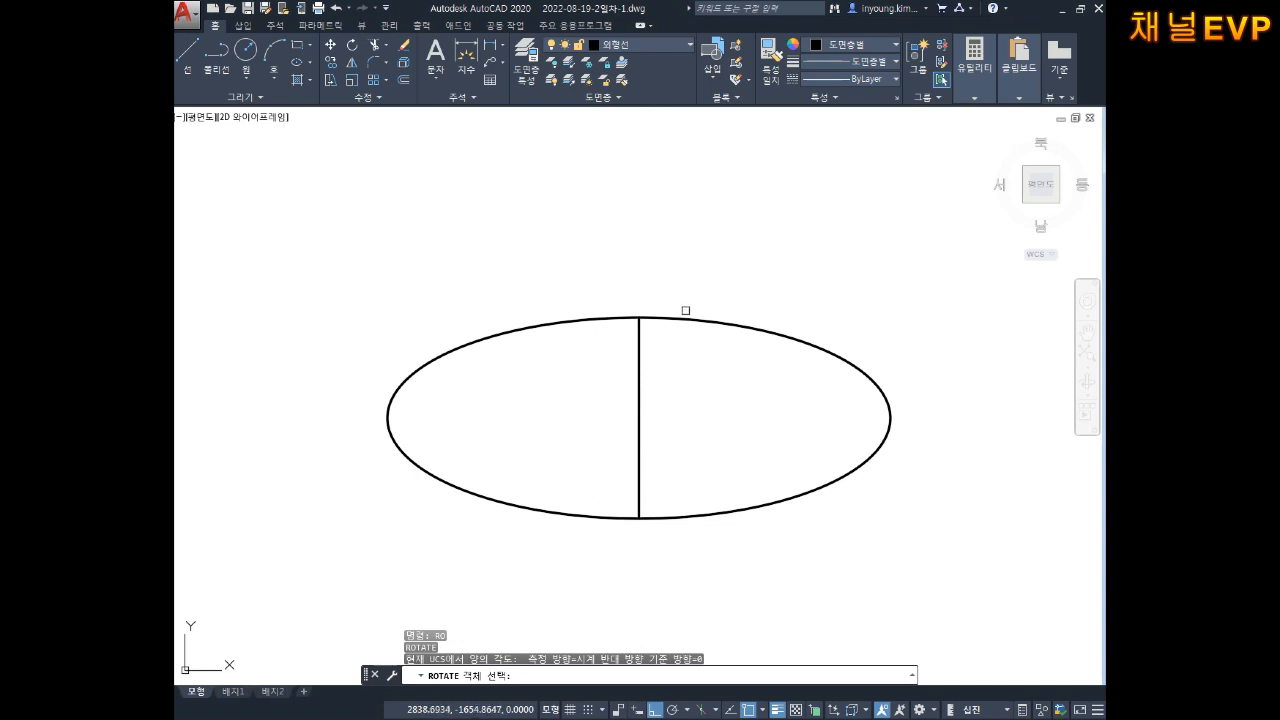
click(642, 373)
key(Return)
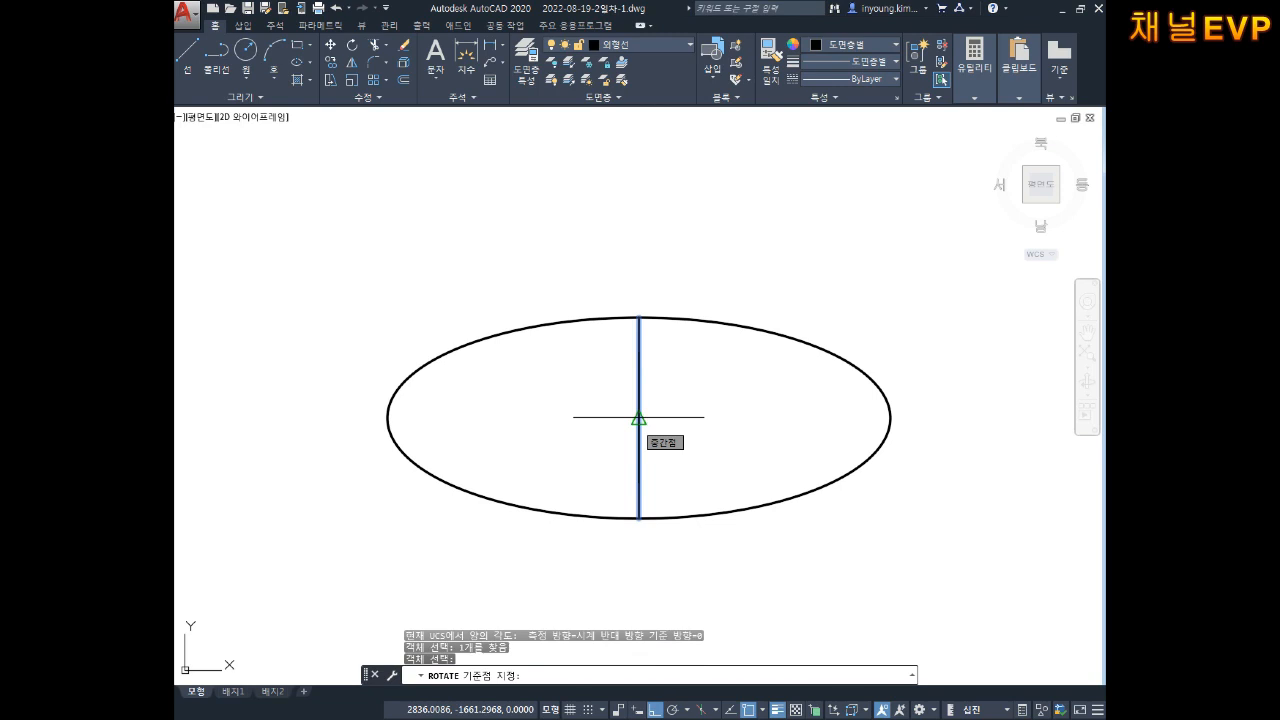
click(638, 417)
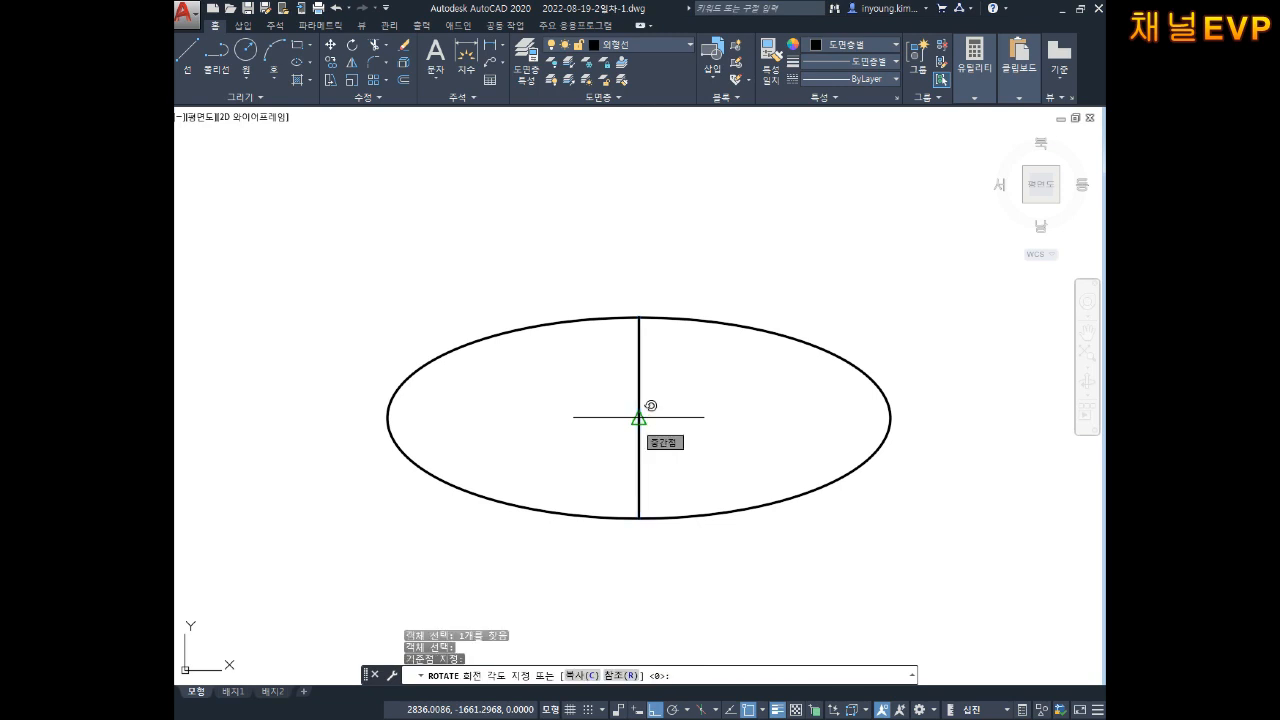
key(Return)
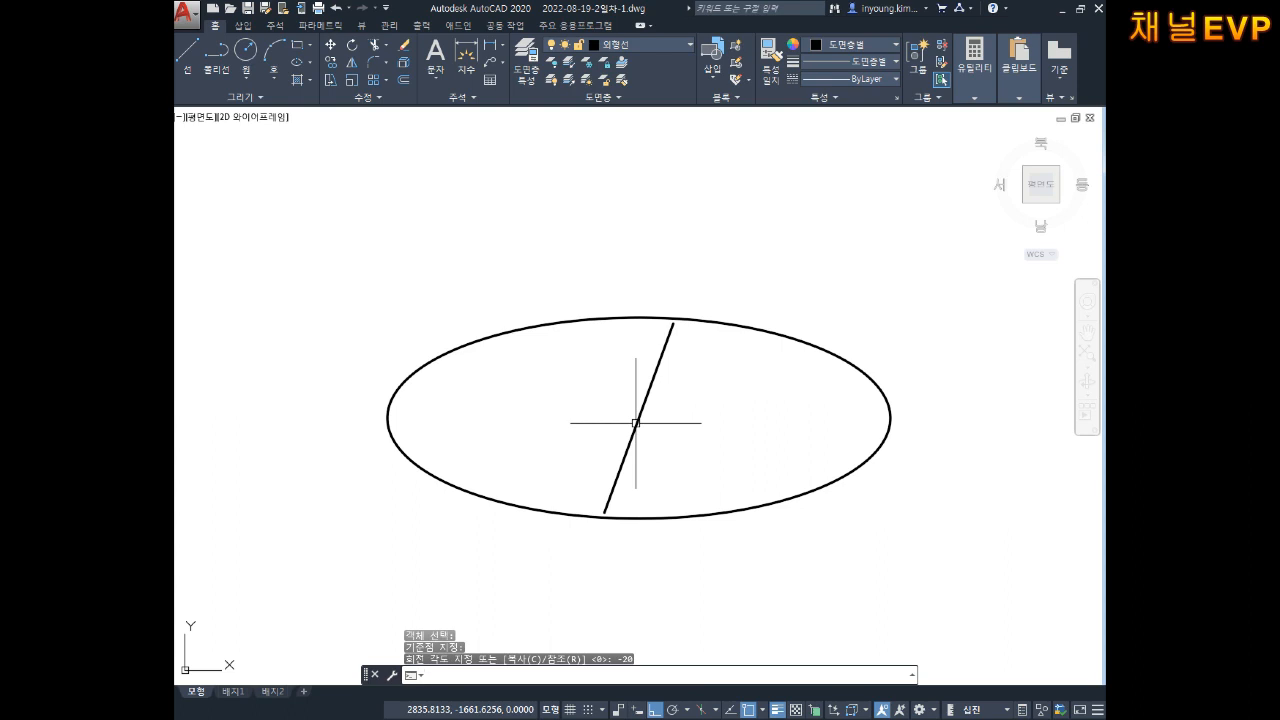
Extend the upper end of the slanted line to the ellipse, using the ellipse as the boundary.
text(ex)
key(Return)
click(765, 293)
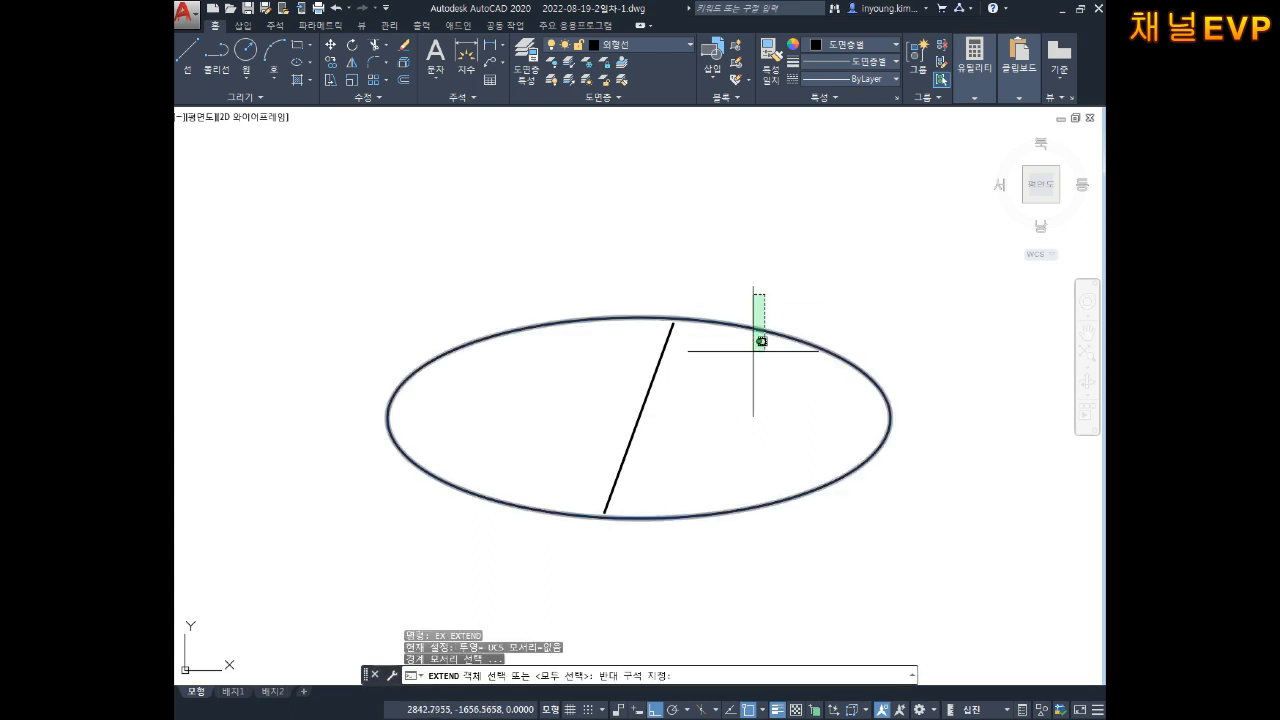
click(753, 350)
key(Return)
click(617, 465)
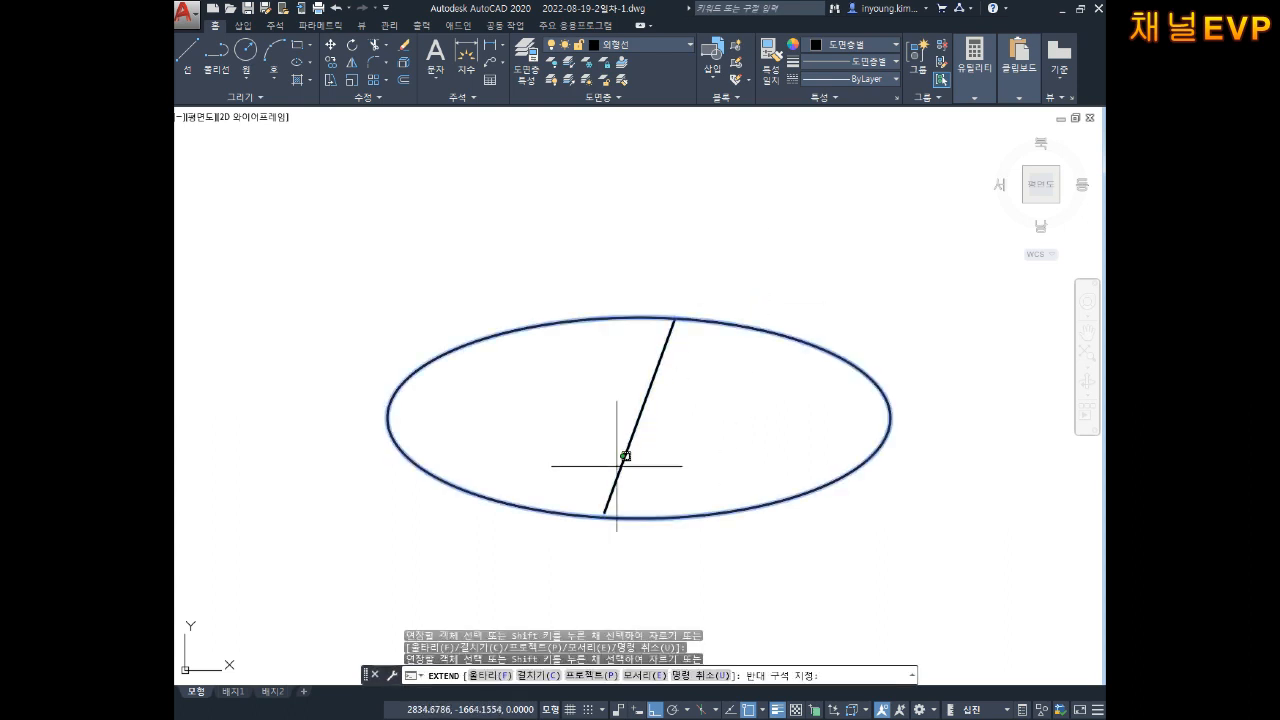
key(Escape)
key(Escape)
key(Escape)
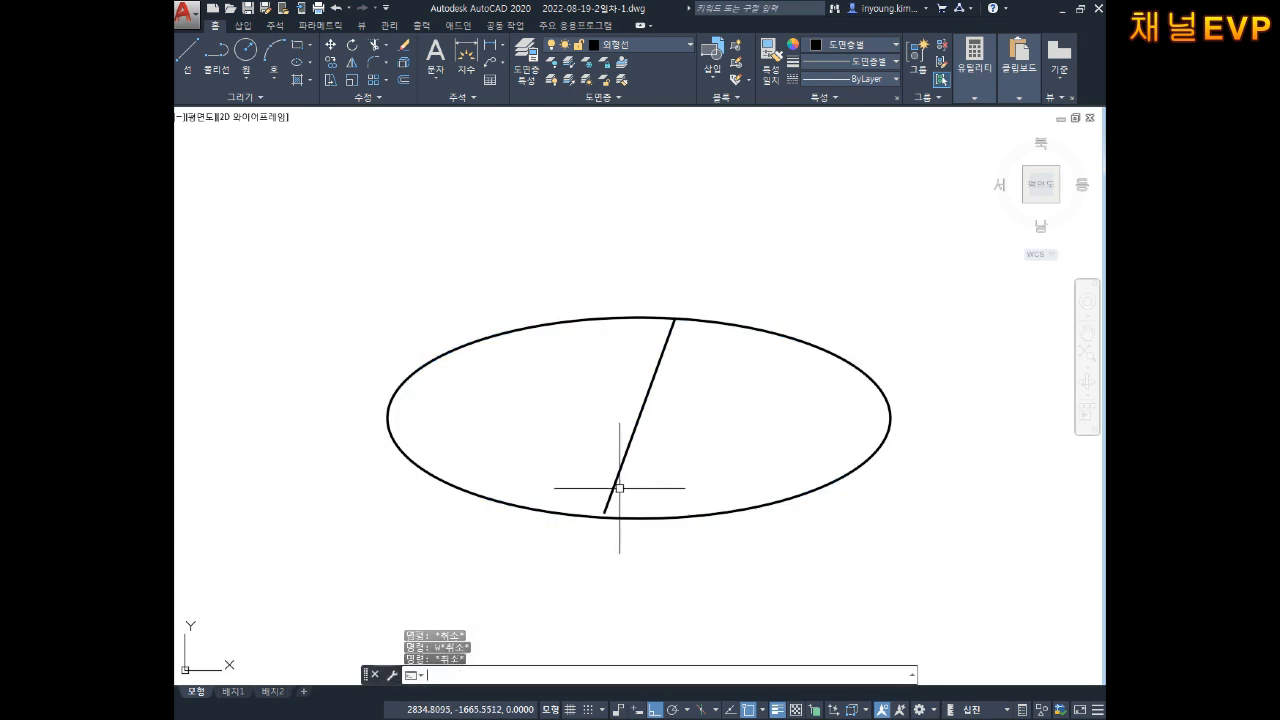
Try to extend the lower end of the slanted line to the ellipse.
key(Return)
click(661, 488)
click(649, 534)
key(Return)
click(571, 474)
click(599, 481)
key(Escape)
key(Escape)
scroll(620, 496, up, 3)
click(554, 551)
key(Escape)
key(Escape)
key(Escape)
Lengthen the slanted line at its lower end by a delta of 10 so it crosses the ellipse.
text(LEN)
key(Return)
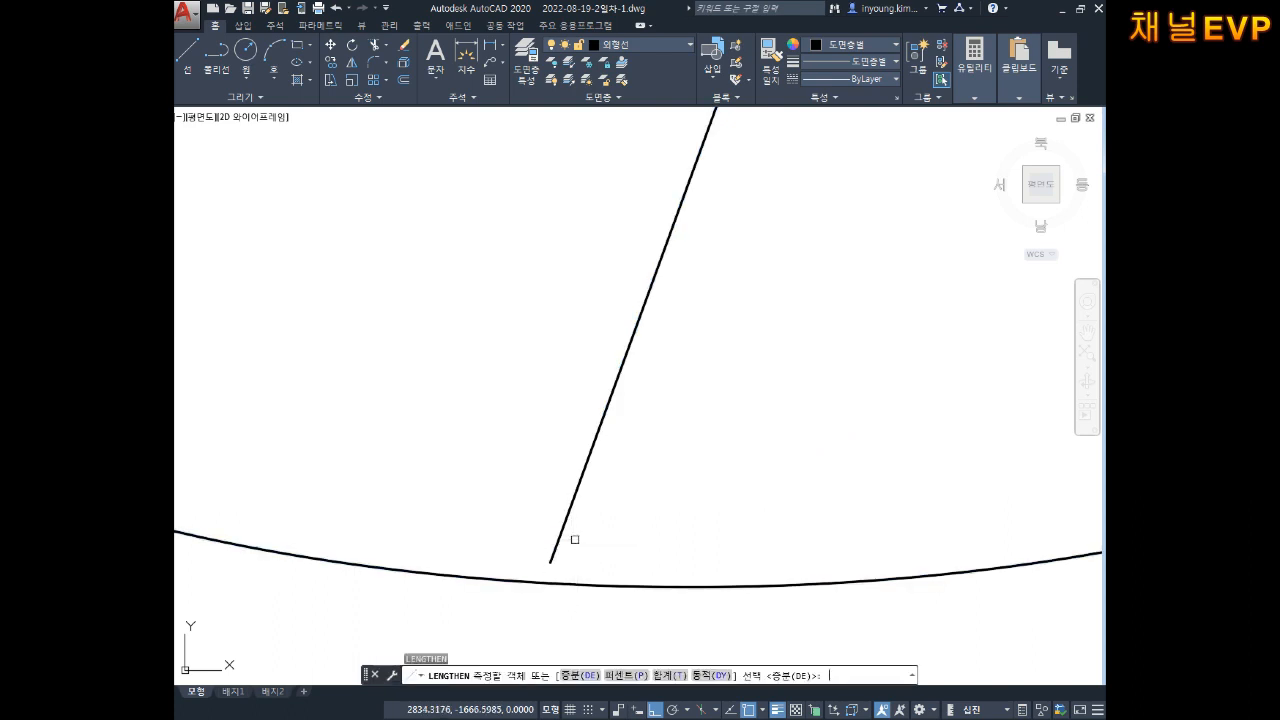
text(DE)
key(Return)
text(10)
key(Return)
click(563, 541)
key(Escape)
key(Escape)
key(Escape)
scroll(570, 520, down, 4)
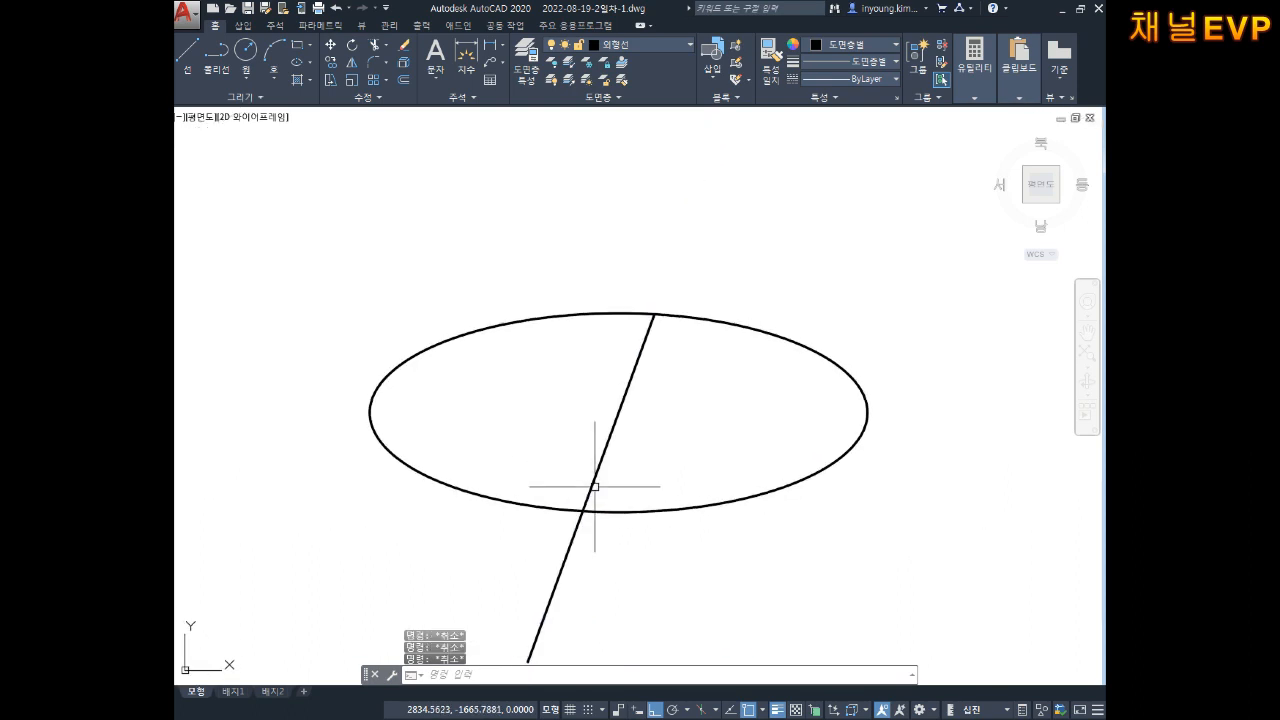
Trim the part of the slanted line that sticks out below the ellipse.
text(TR)
key(Return)
click(562, 573)
middle_drag(555, 552, 555, 567)
key(Escape)
Draw a horizontal line 10 long from the slanted line's midpoint toward the ellipse's right side.
text(L)
key(Return)
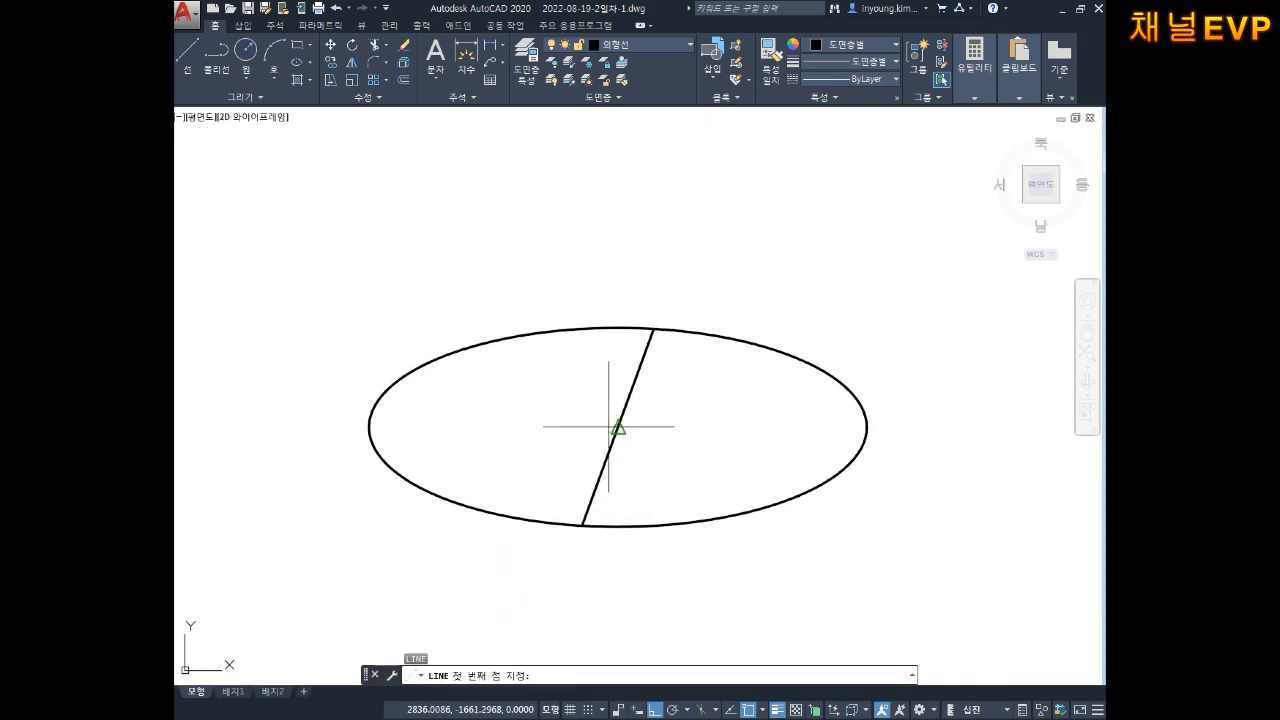
click(609, 427)
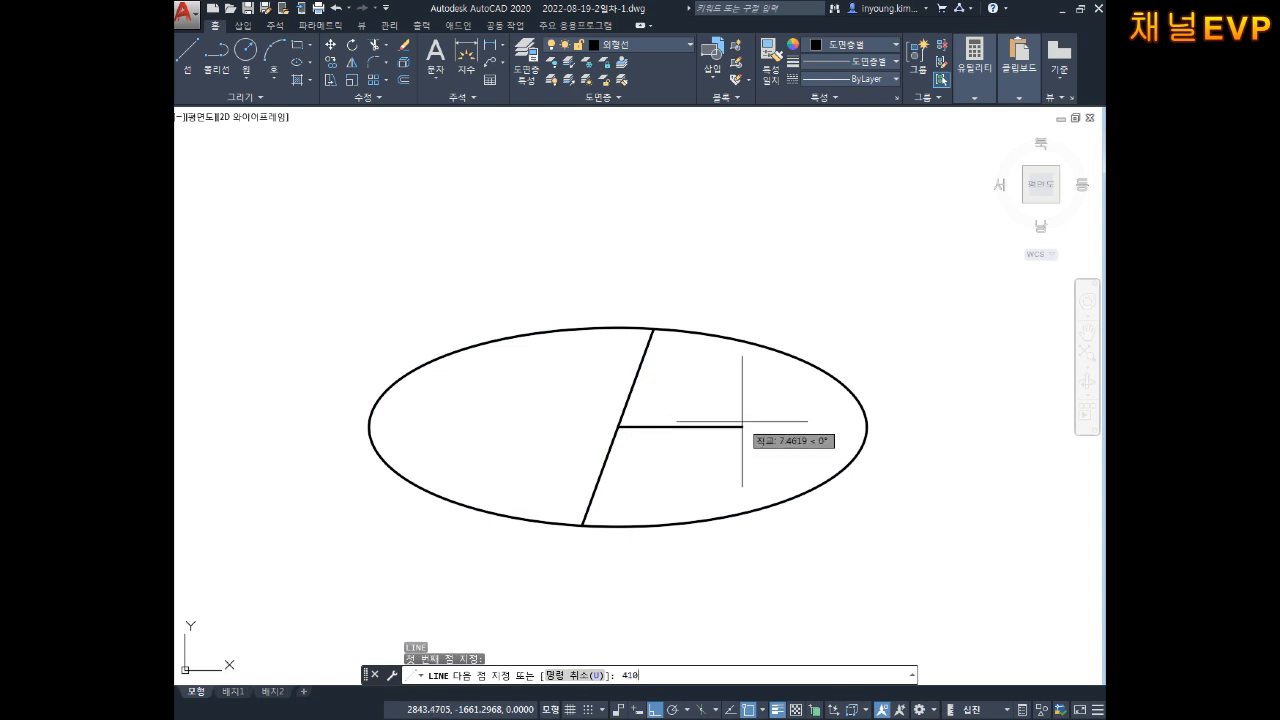
text(10)
key(Return)
key(Return)
Draw a line from that line's right end back to the center and on 10 further to the left.
key(Return)
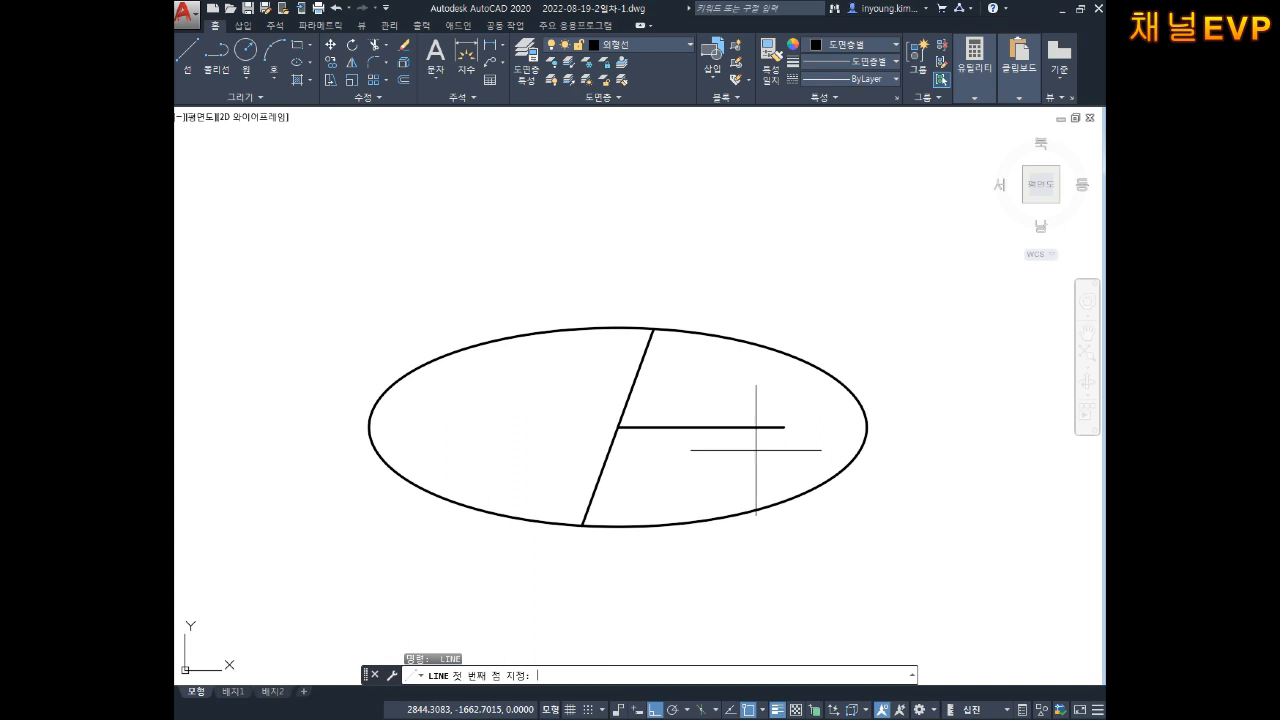
key(Return)
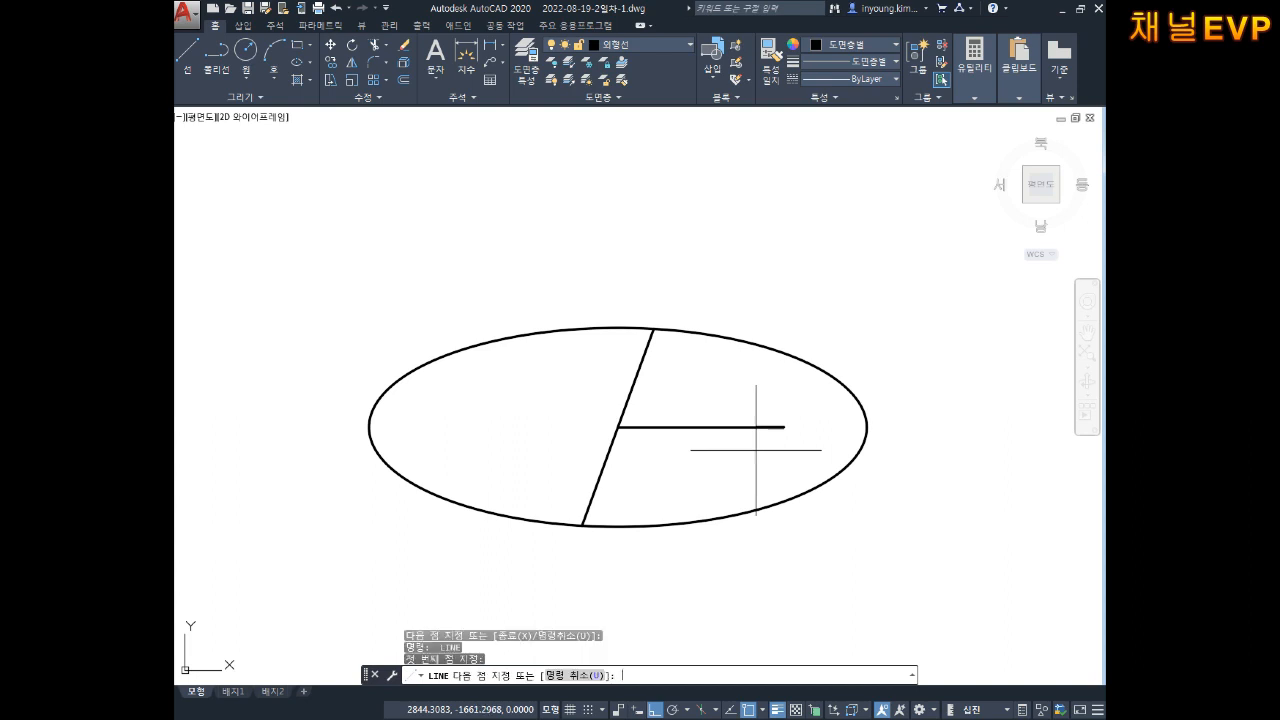
click(619, 434)
text(10)
key(Return)
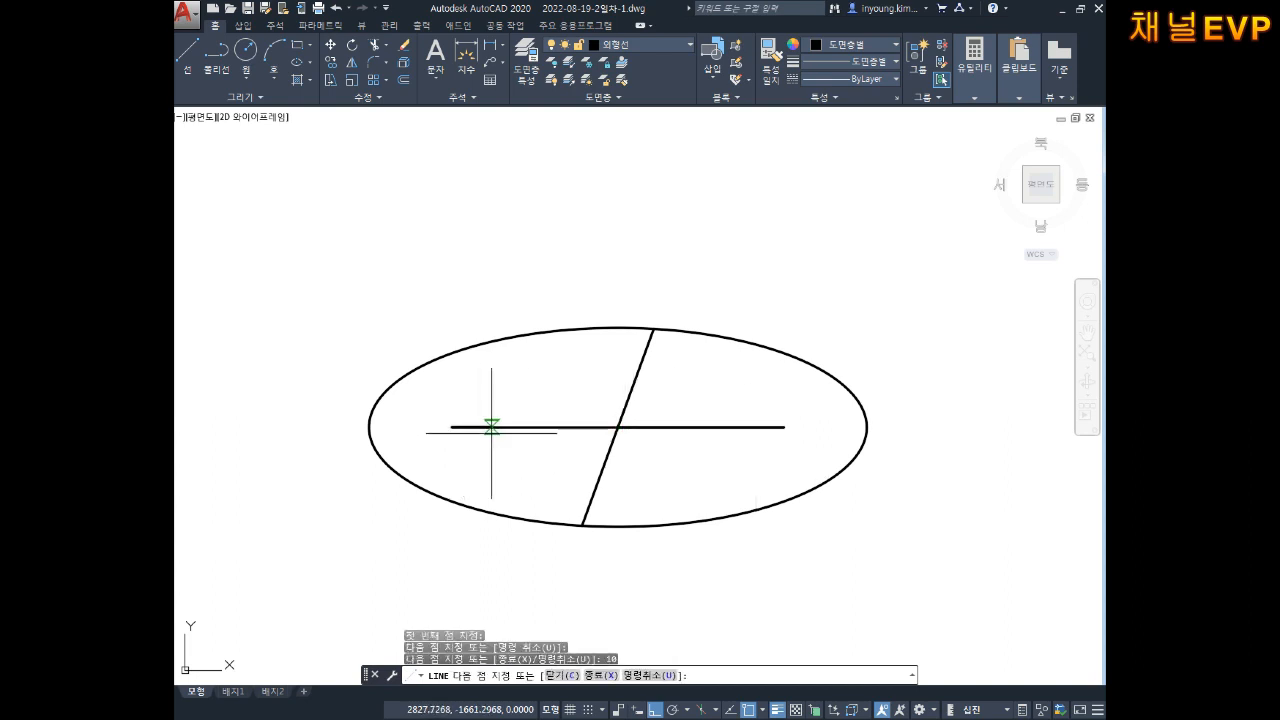
key(Escape)
key(Escape)
Put the horizontal helper lines through the ellipse's center on the 가상선 layer.
click(665, 427)
click(541, 390)
click(515, 440)
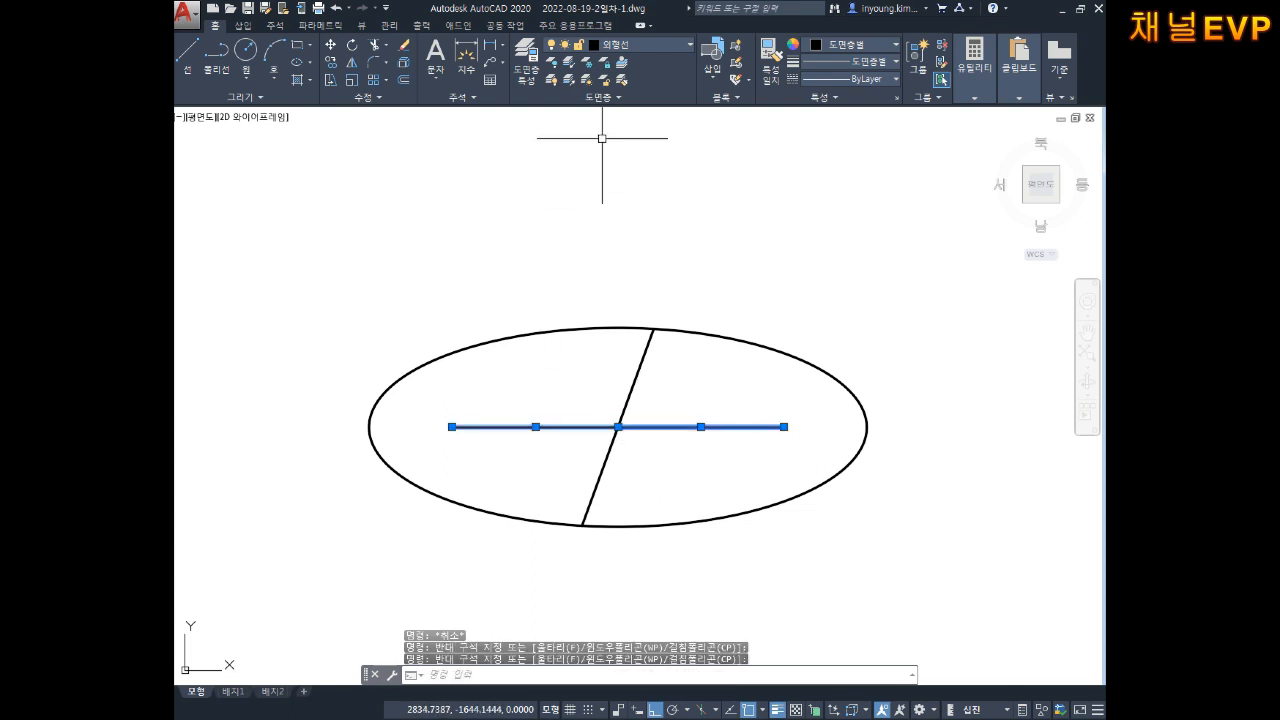
click(636, 47)
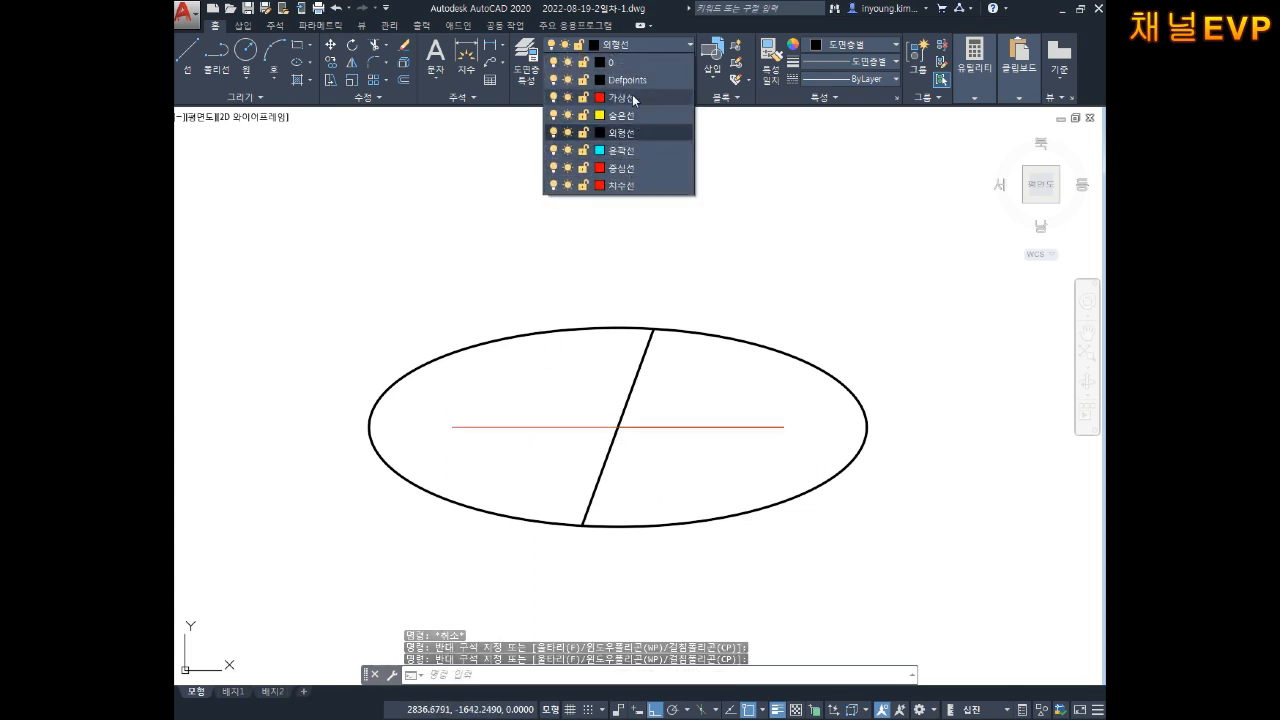
click(633, 98)
key(Escape)
Copy the slanted line from its midpoint to the right and left ends of the horizontal helper lines.
text(co)
key(Return)
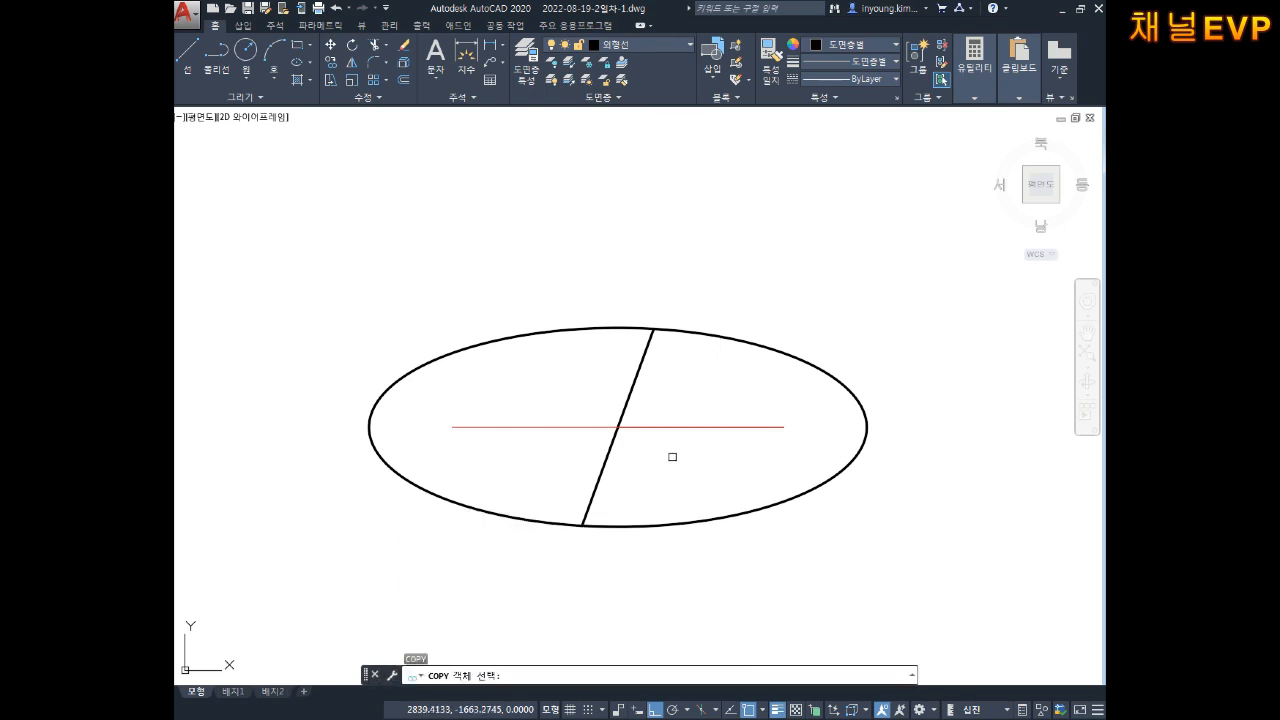
click(672, 457)
click(546, 448)
key(Return)
click(618, 427)
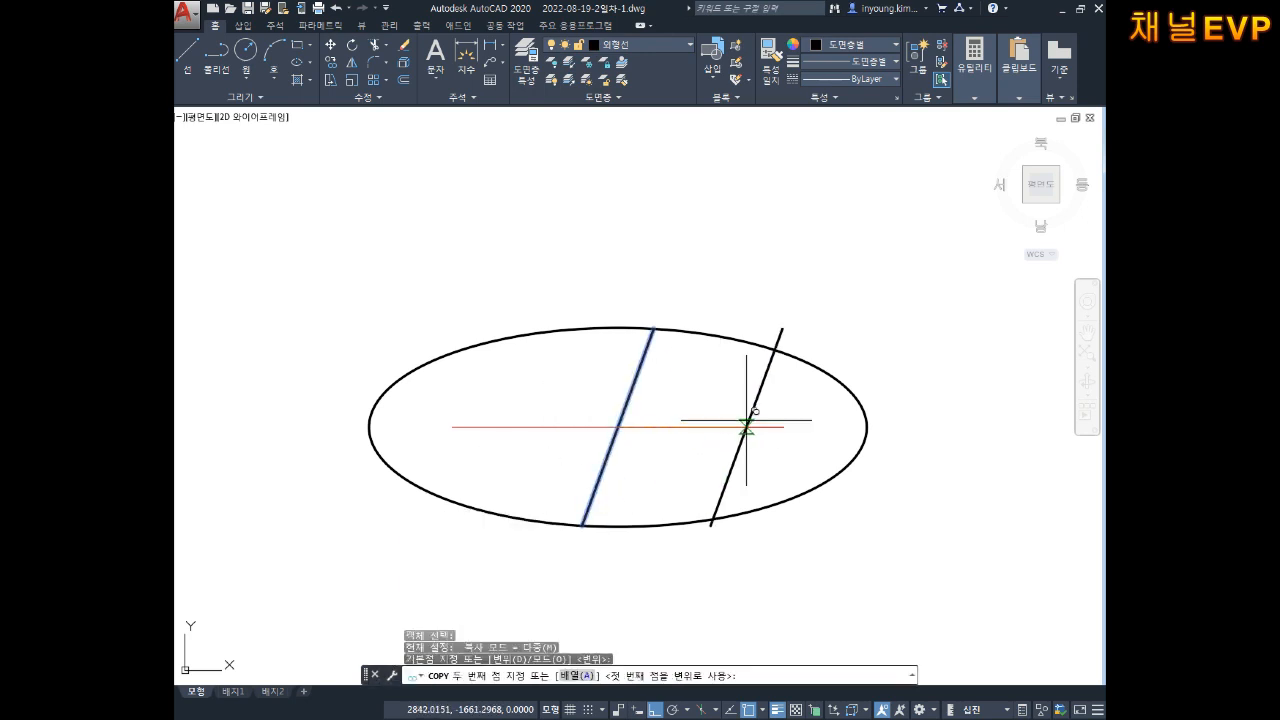
click(784, 427)
click(452, 427)
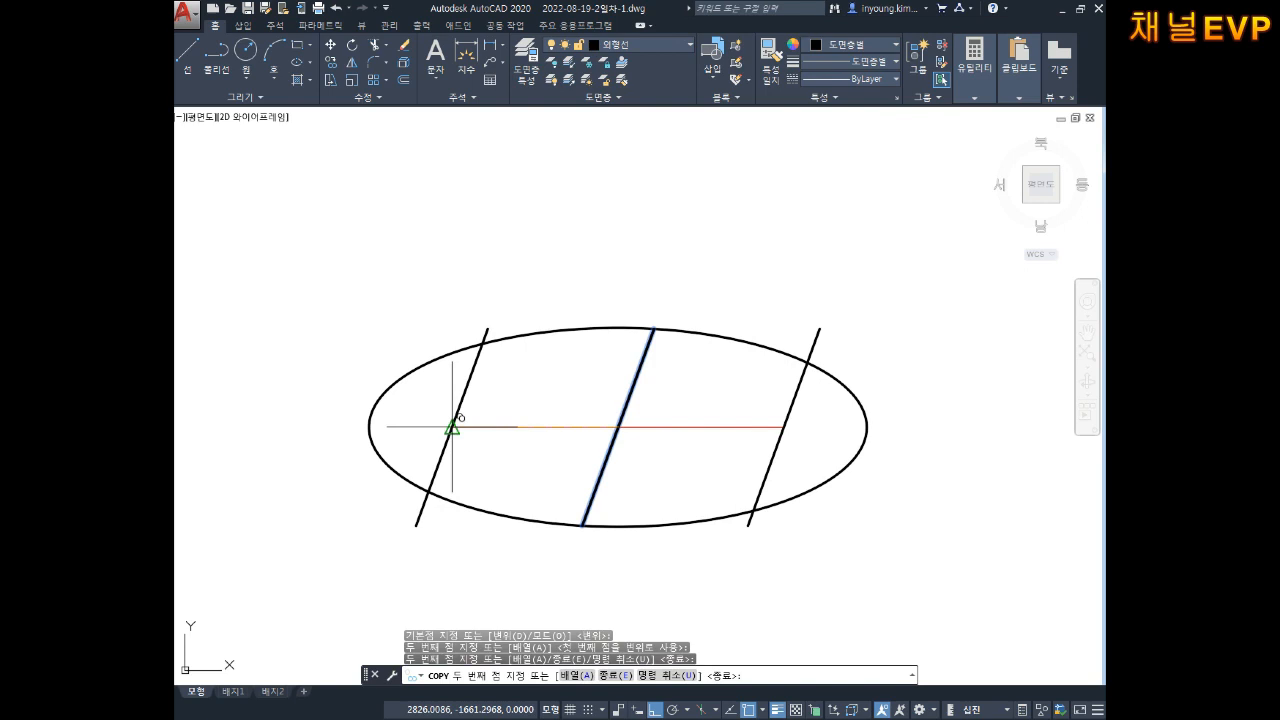
key(Escape)
Try to move the right slanted copy, using the right end of the helper line as the base point.
scroll(791, 425, up, 5)
scroll(791, 425, down, 5)
click(786, 474)
key(Escape)
key(Escape)
text(m)
key(Return)
click(823, 486)
click(630, 558)
key(Return)
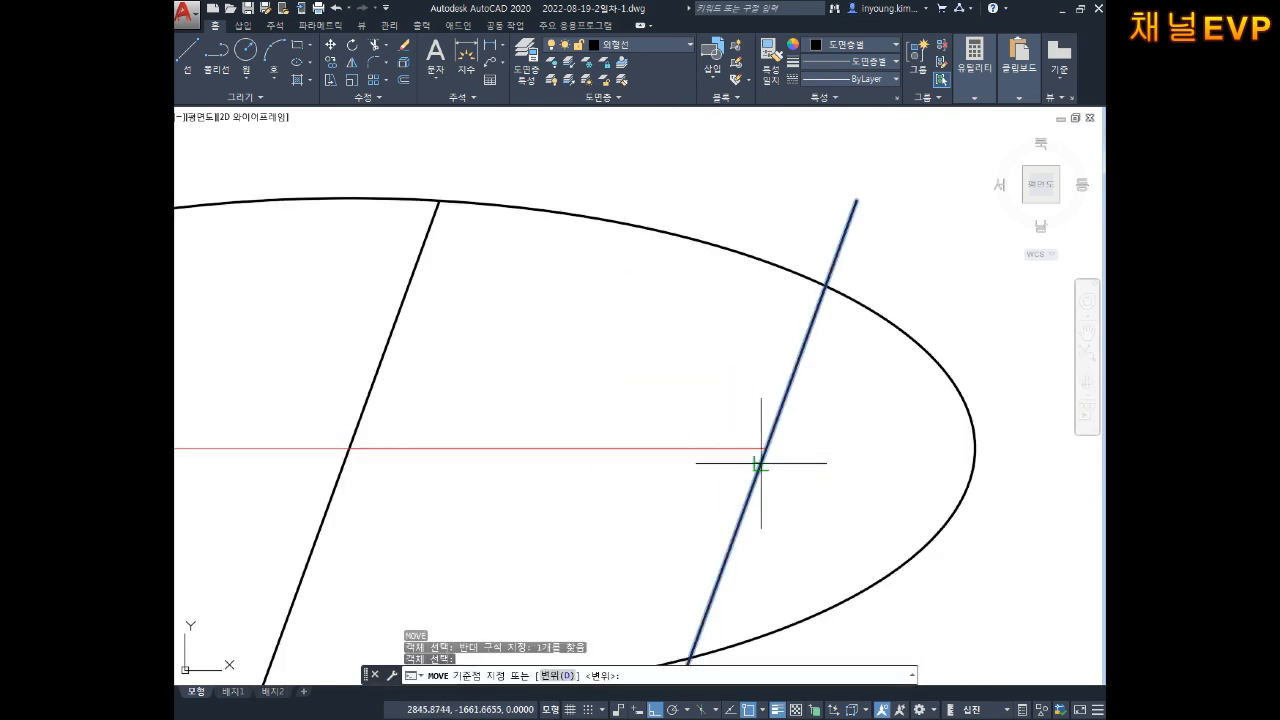
click(767, 447)
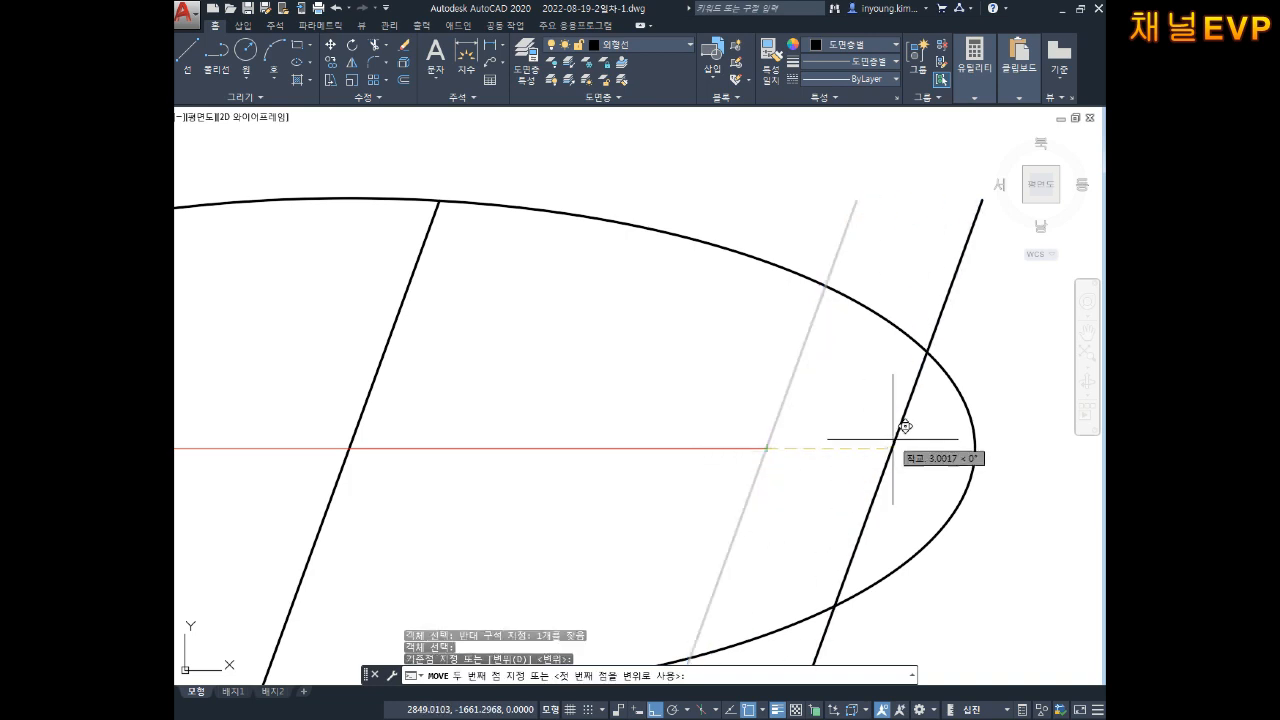
click(769, 445)
Trim the ends of the two outer slanted lines that project beyond the ellipse.
scroll(818, 447, down, 4)
text(tr)
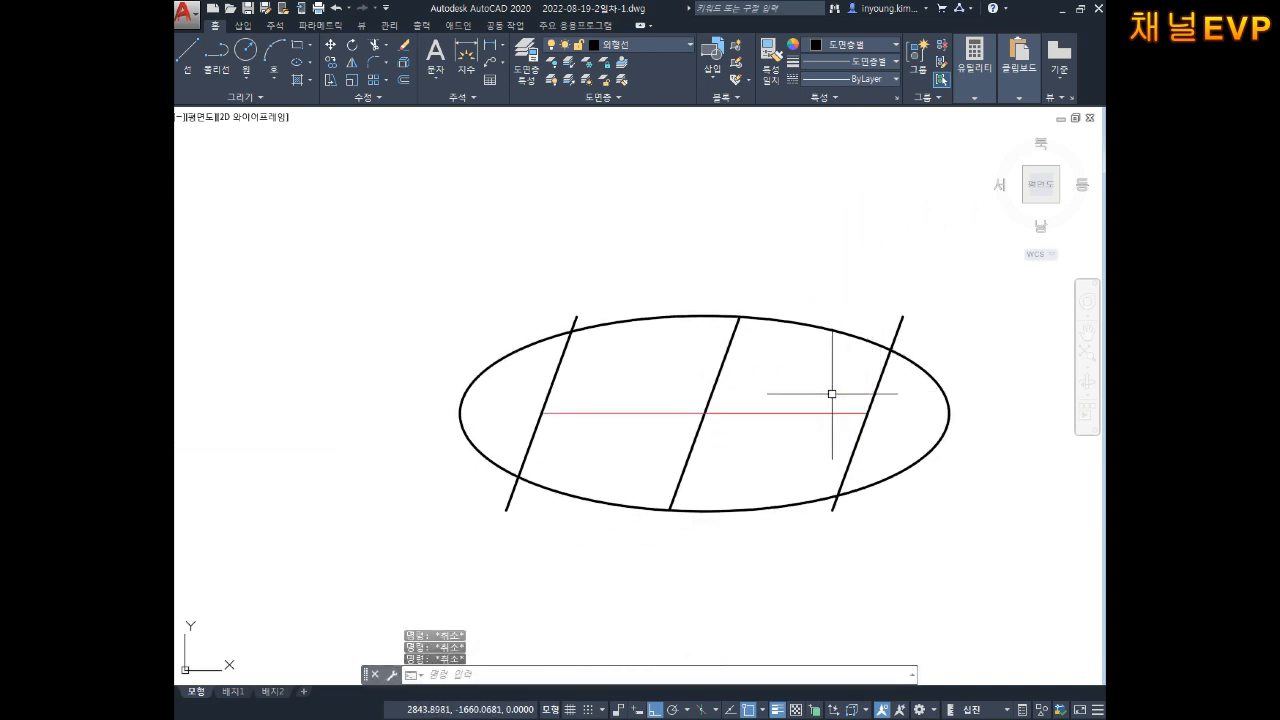
key(Return)
click(600, 271)
click(557, 332)
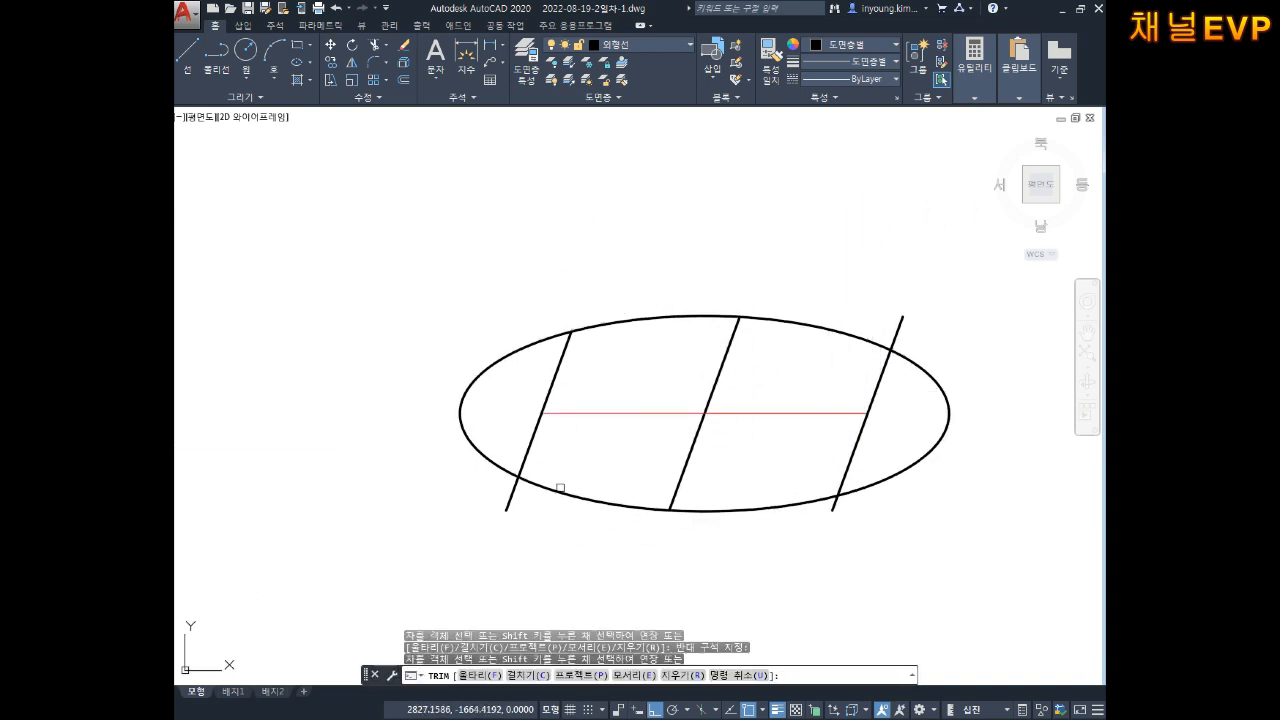
click(534, 513)
click(477, 517)
click(875, 514)
click(828, 508)
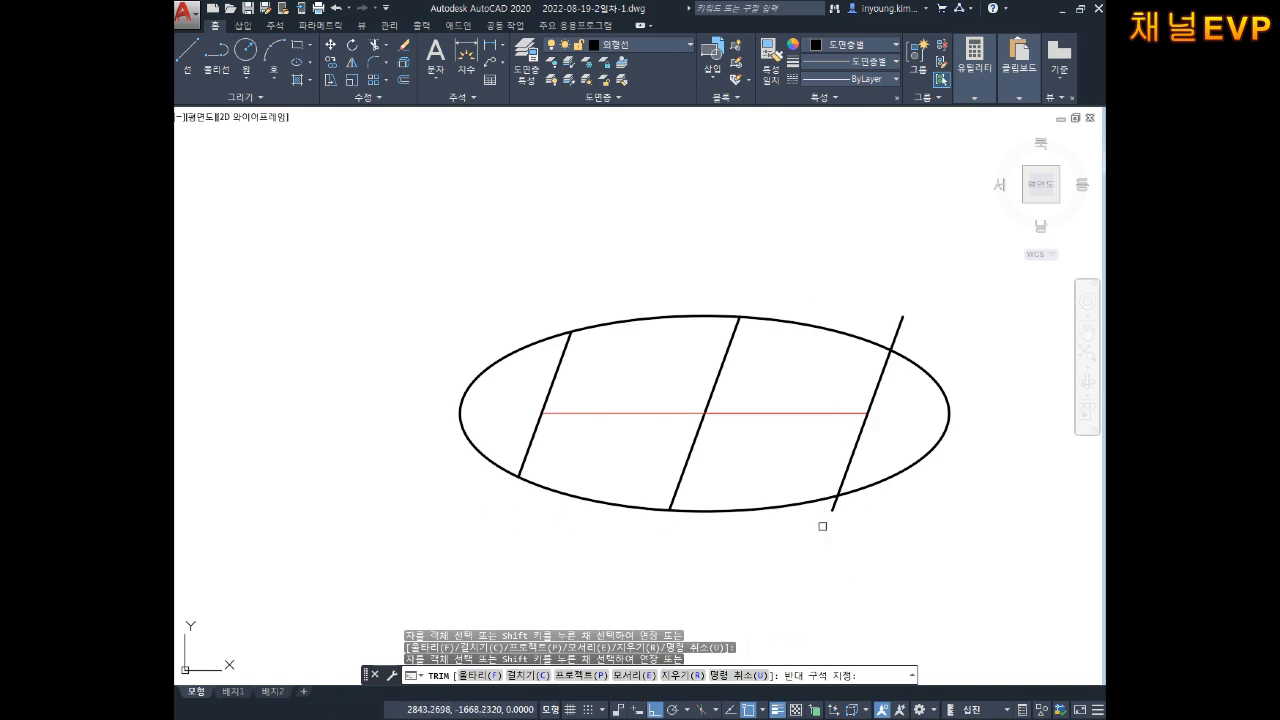
click(928, 270)
click(882, 310)
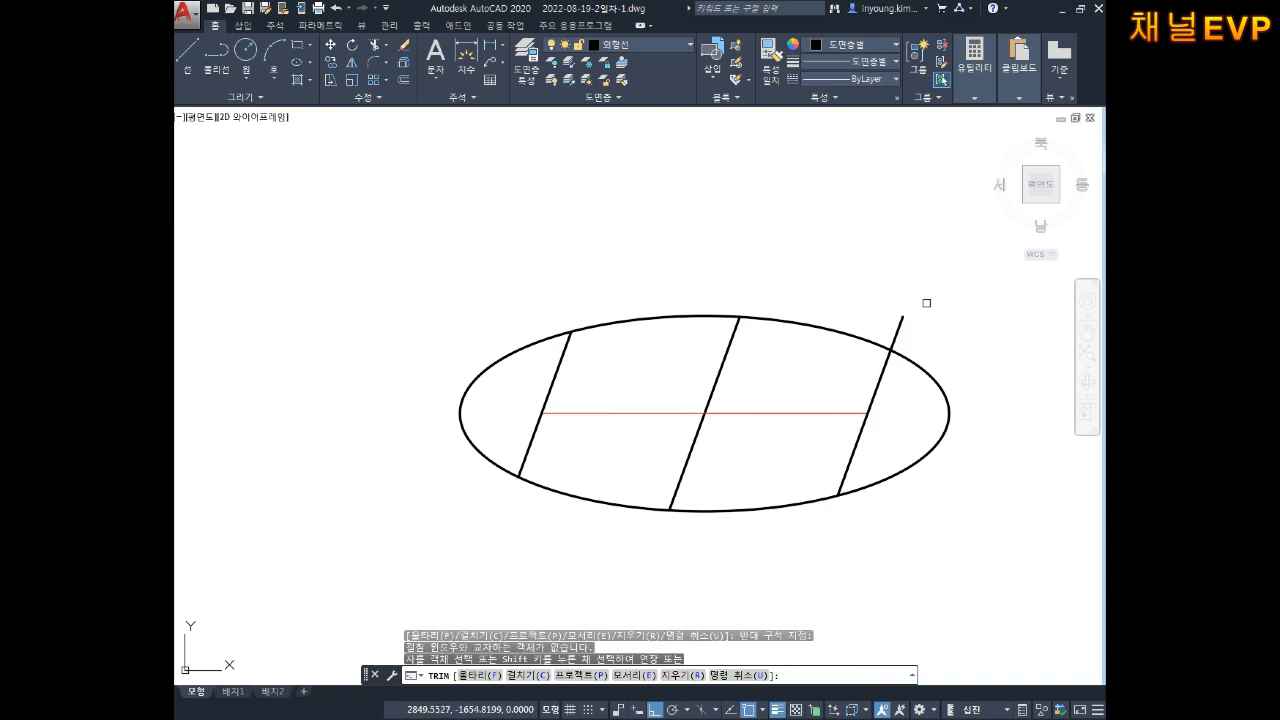
key(Escape)
Delete the horizontal helper lines inside the ellipse.
click(820, 398)
click(780, 432)
key(Delete)
click(676, 374)
click(653, 435)
key(Delete)
middle_drag(762, 408, 723, 408)
key(Escape)
key(Escape)
key(Escape)
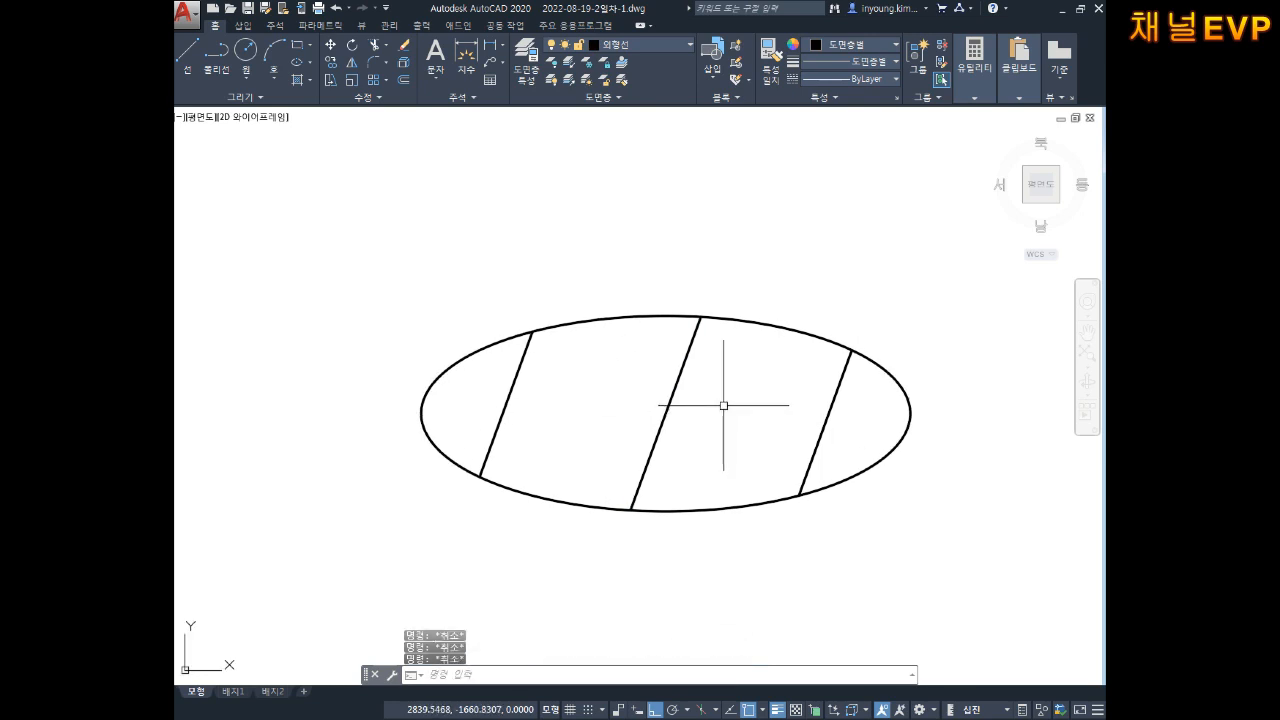
Fill the region between the left and middle slanted lines with a SOLID hatch in blue (파란색).
text(h)
key(Return)
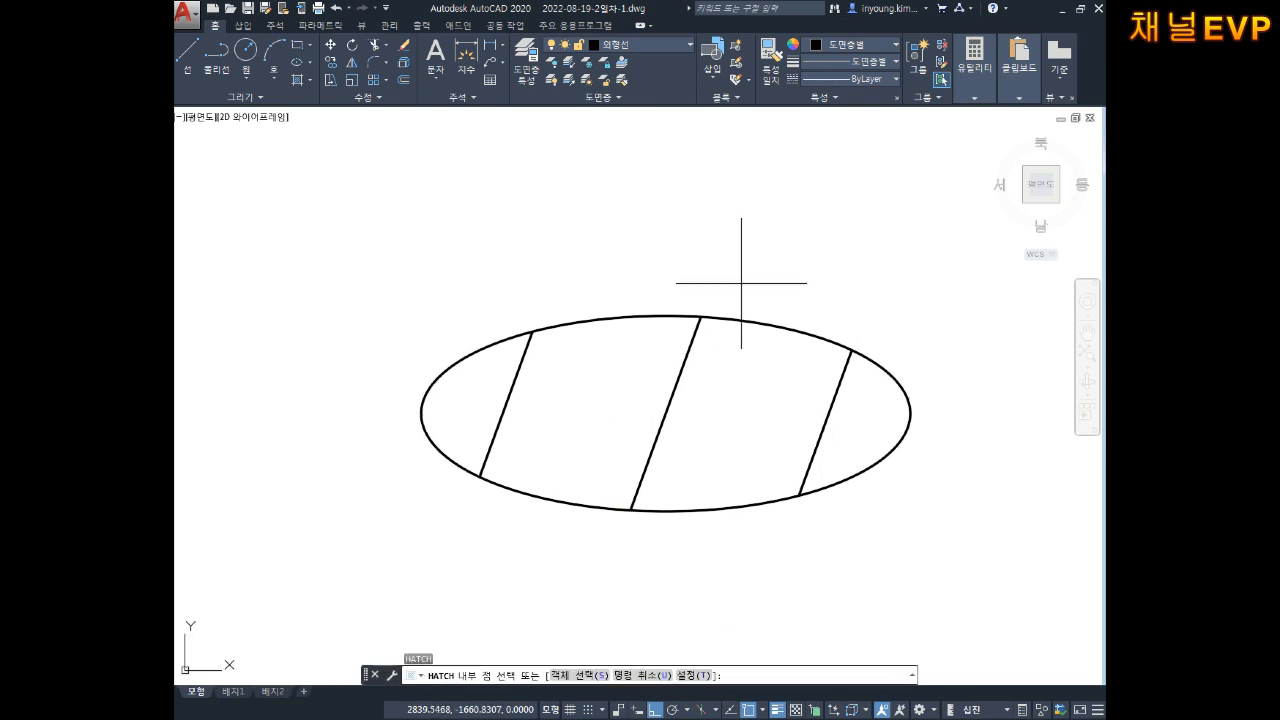
click(306, 64)
click(575, 61)
click(572, 221)
click(614, 350)
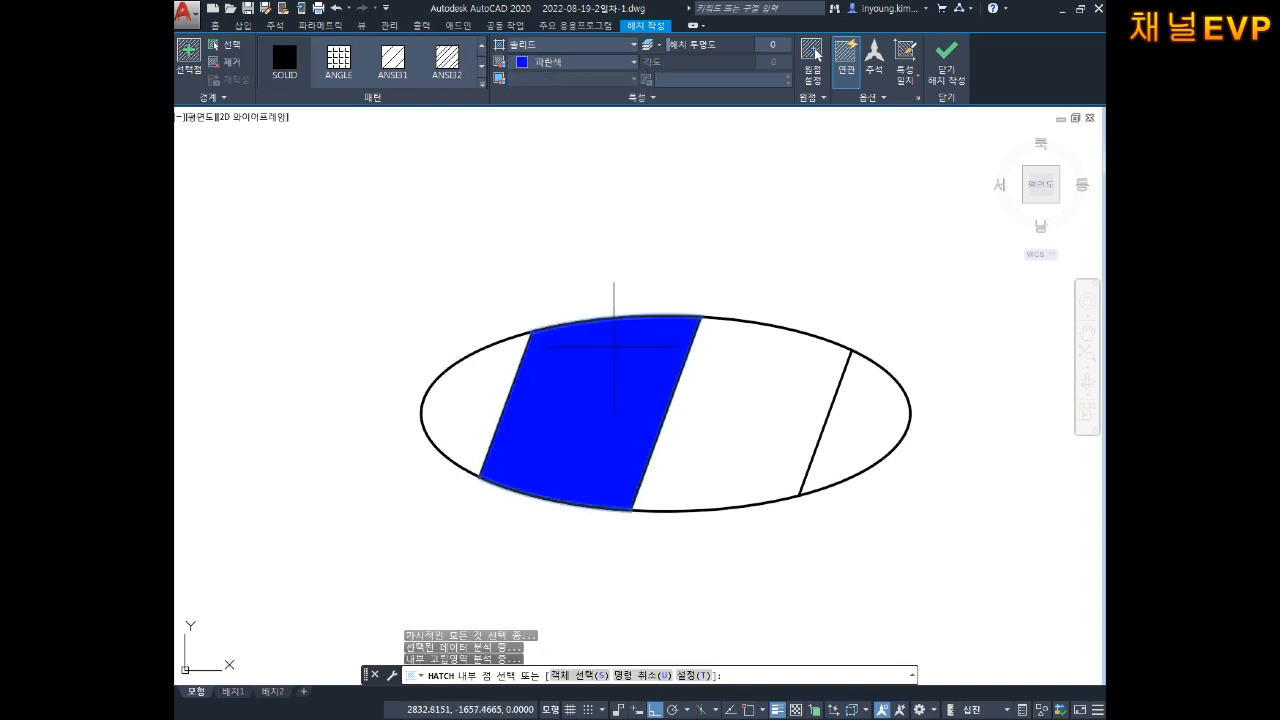
key(Return)
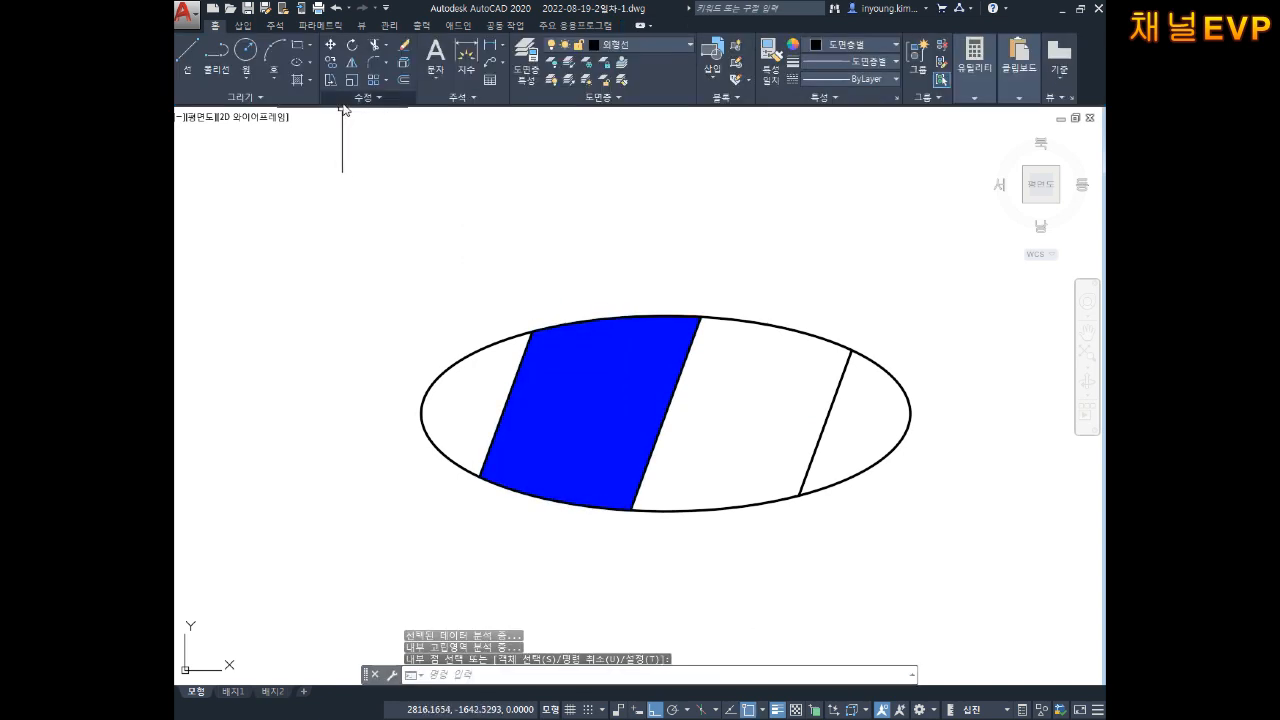
Fill the region between the middle and right slanted lines with a SOLID hatch in red (빨간색).
key(Return)
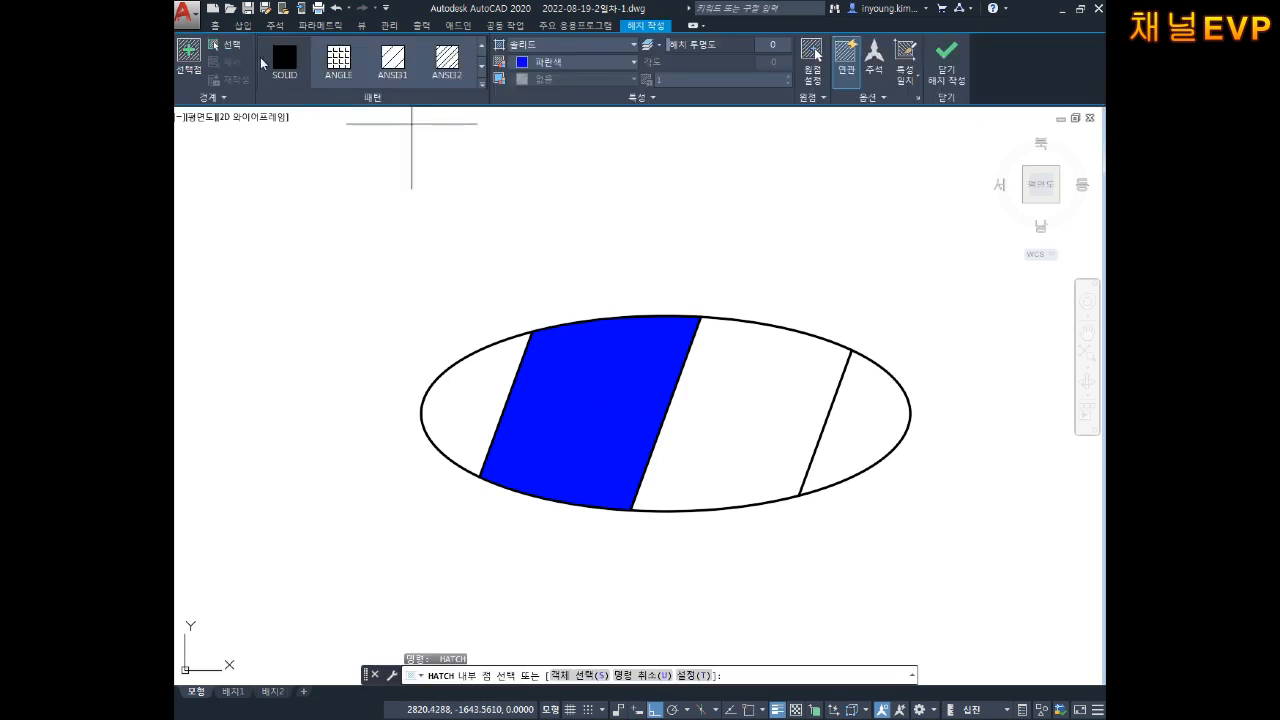
click(552, 63)
click(517, 224)
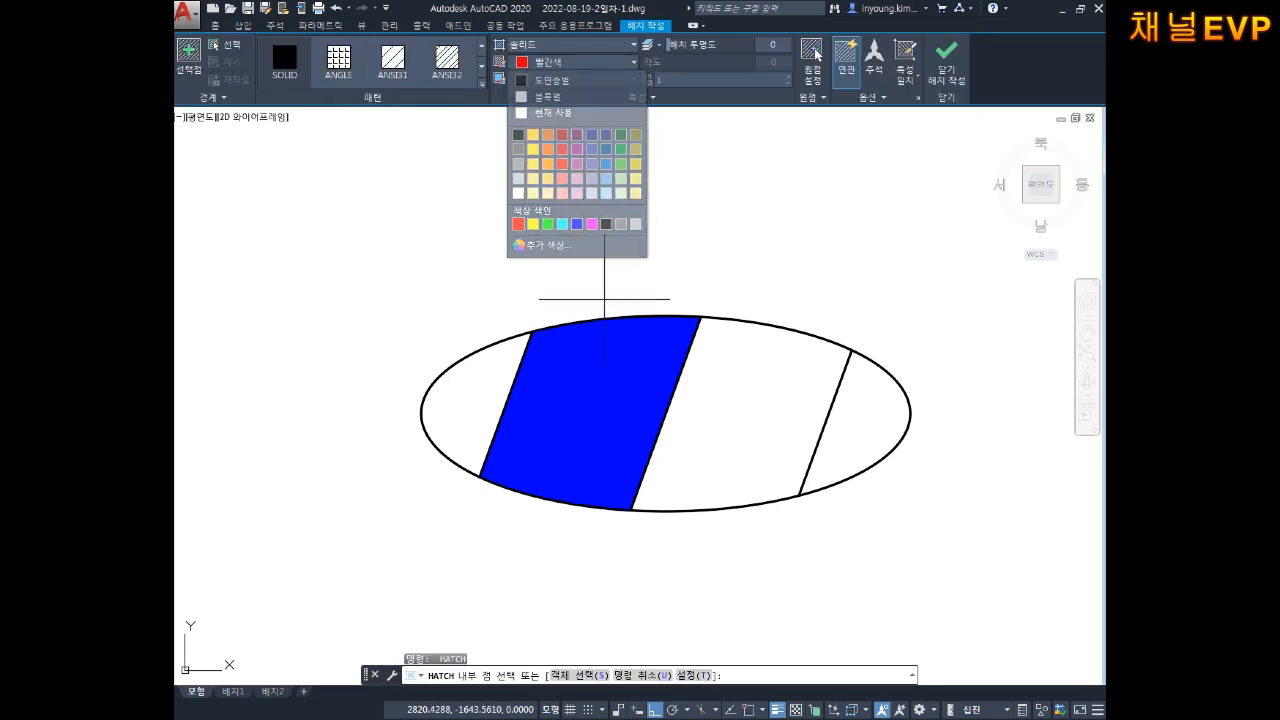
click(706, 340)
key(Return)
key(Escape)
key(Escape)
key(Escape)
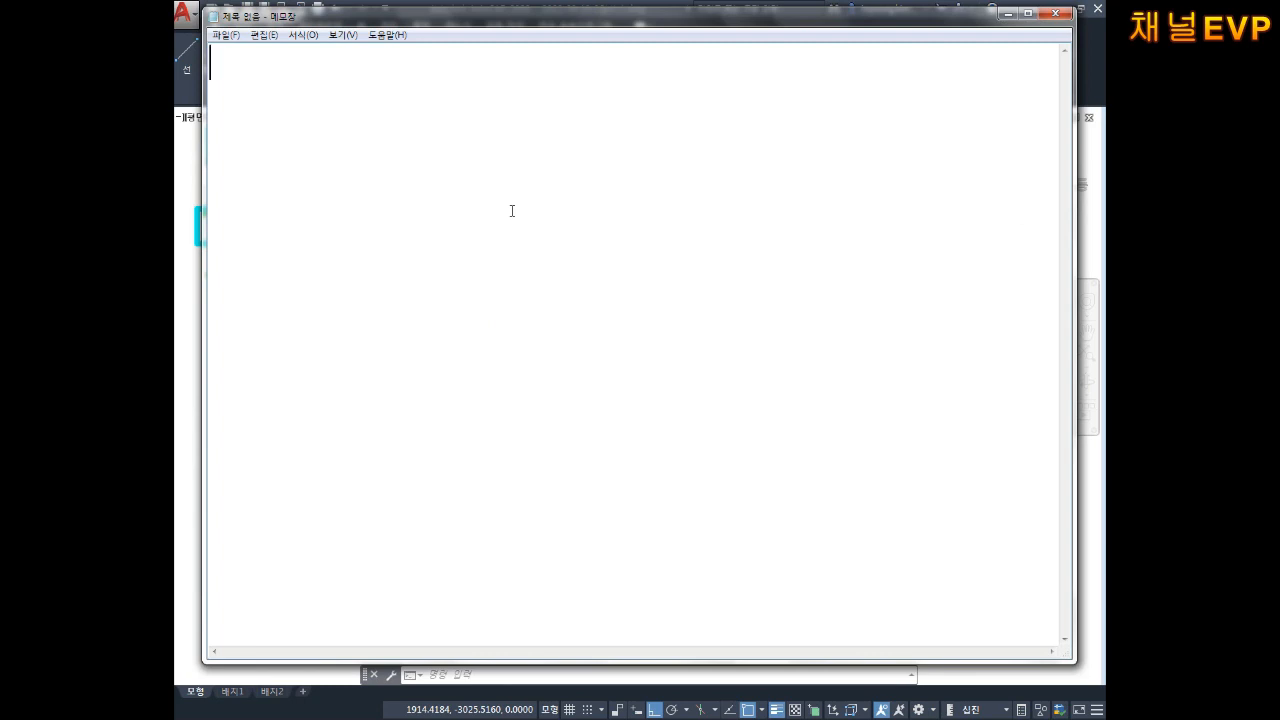
Enter the heading "타원그리기" on the first line of a blank Notepad document.
text(xk)
key(BackSpace)
key(BackSpace)
key(Hangul)
text(타원그리기)
key(Return)
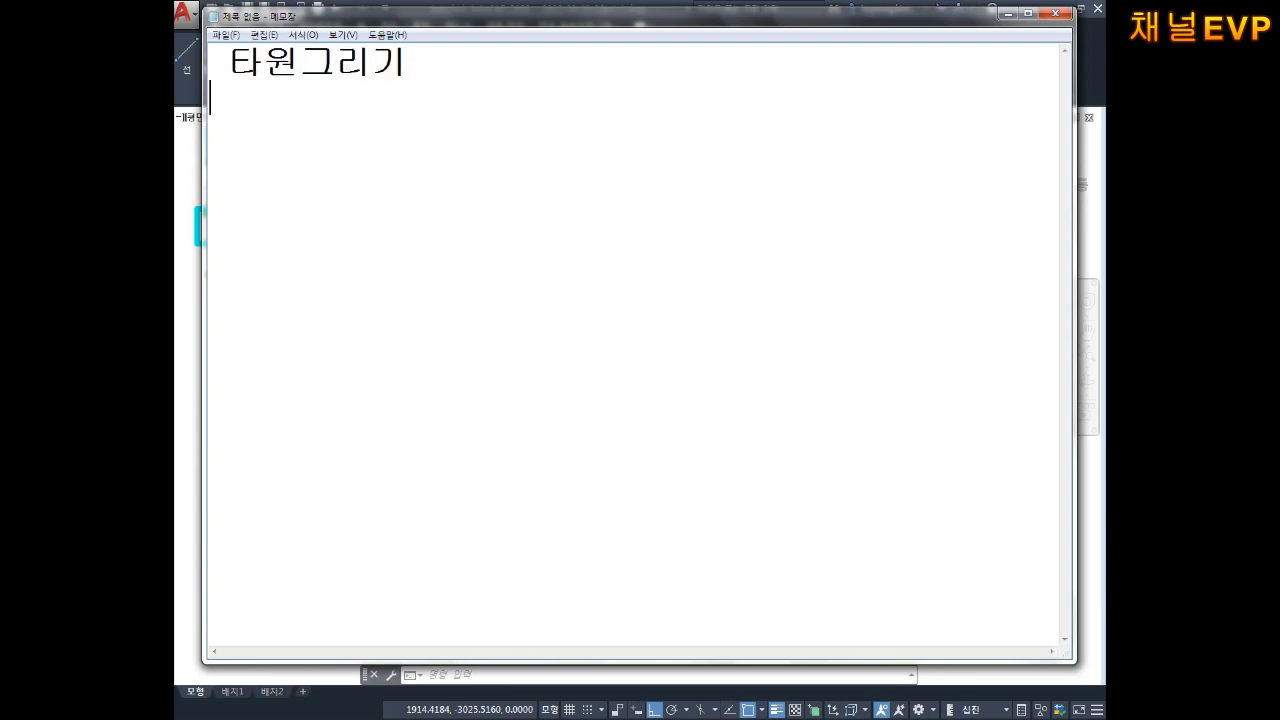
Write "EL엔터" on the line under the heading and leave two blank lines beneath it.
text(e)
key(BackSpace)
key(Hangul)
text(티)
text(엔터)
key(Return)
key(Return)
key(Return)
Add the line "처음 치수 기입 직경" below the blank lines.
text(기)
key(BackSpace)
key(BackSpace)
text(처음 치수)
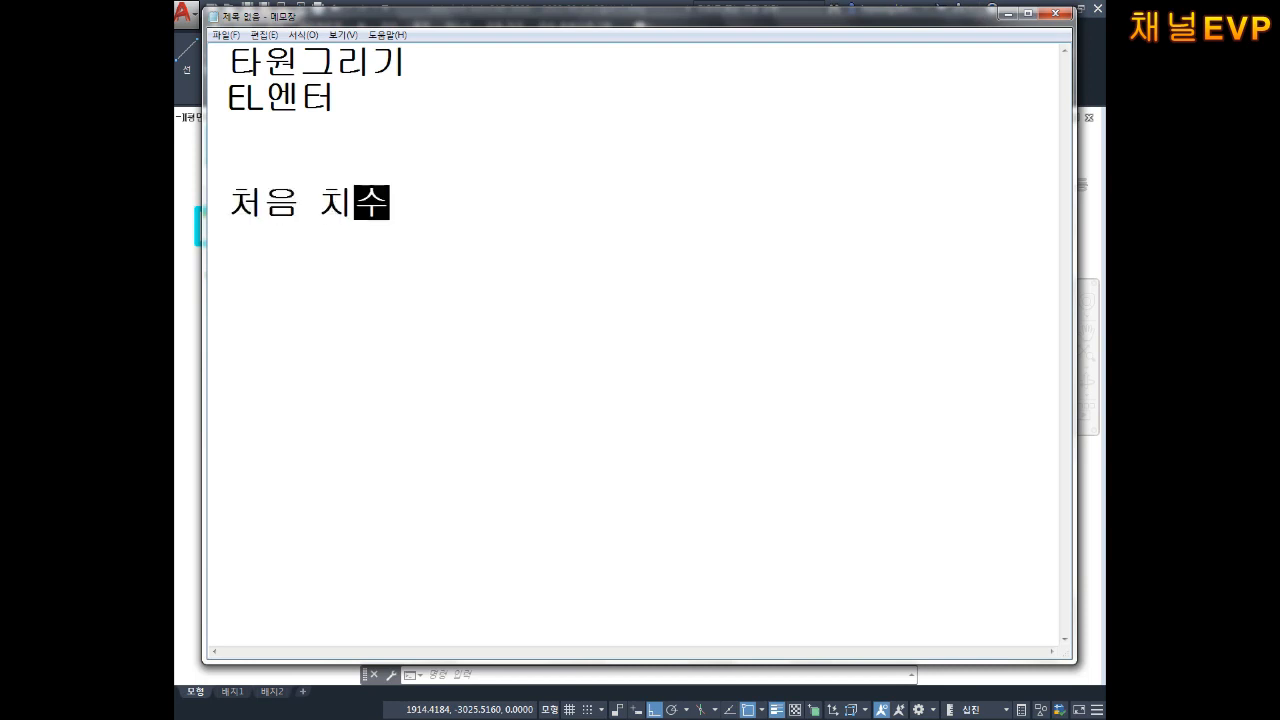
text( 기입 지직경)
key(Return)
Add the line "두번째 치수 기입 반경" under the first-dimension note, followed by a blank line.
text(두번)
text(째 치수 깅)
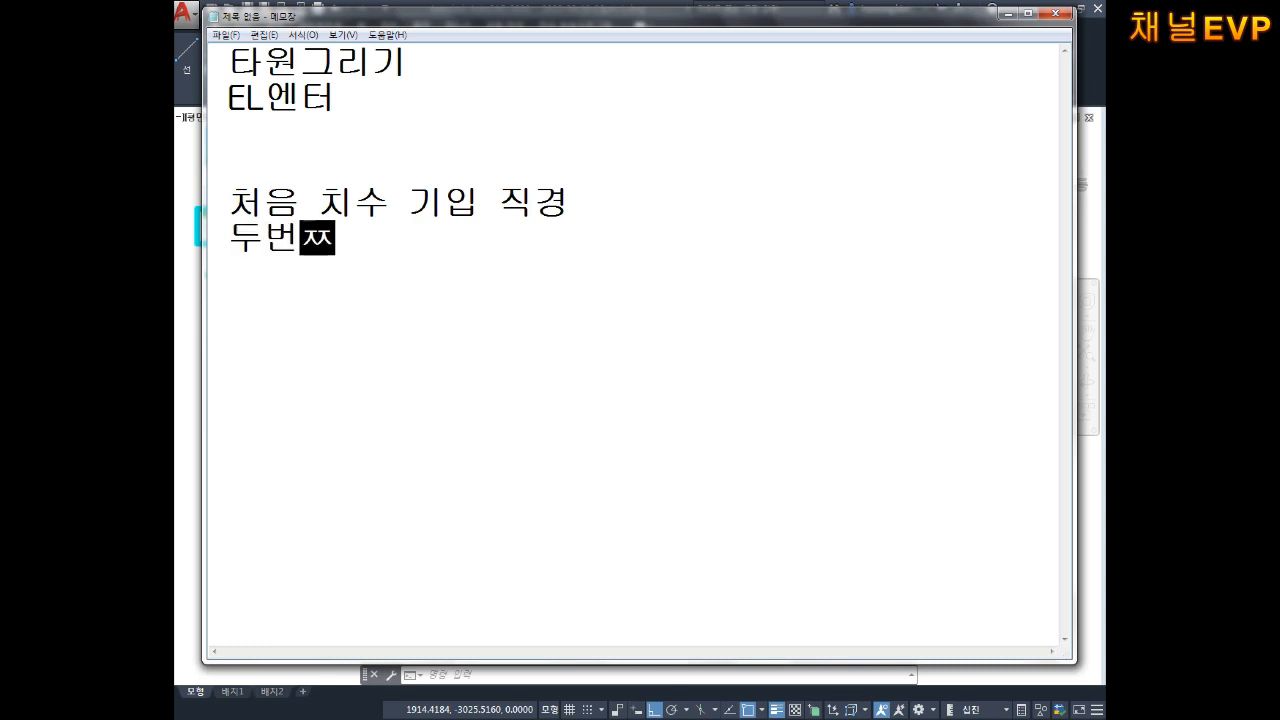
text(입)
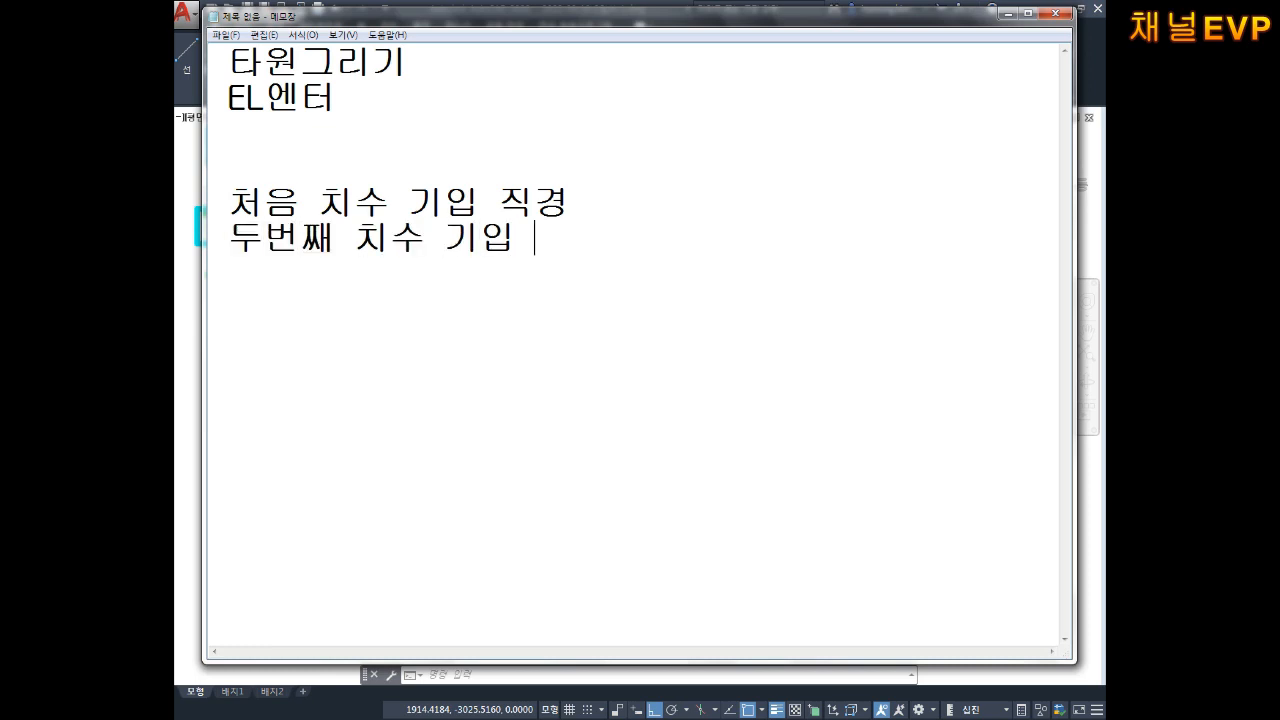
text( 반경)
key(Return)
key(Return)
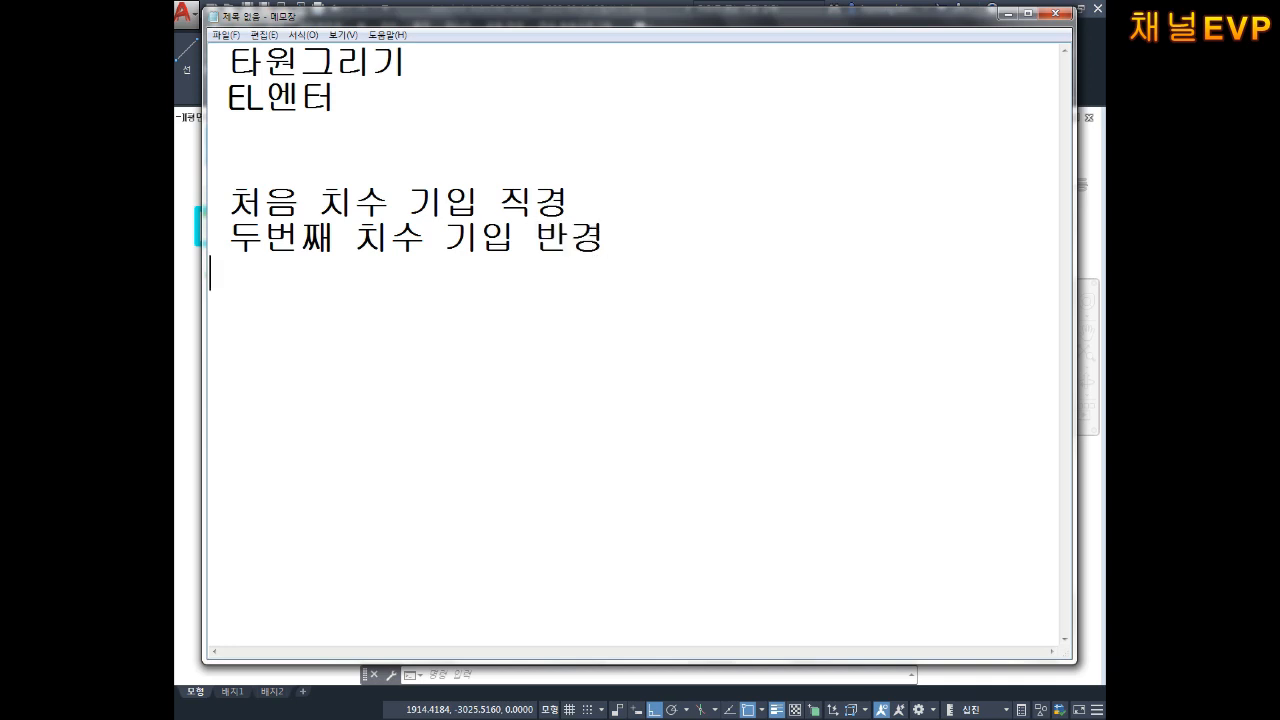
Write two columns of example values under the notes: 50 over 25, and beside them 50 over 12.5.
text(50)
key(Return)
text(25)
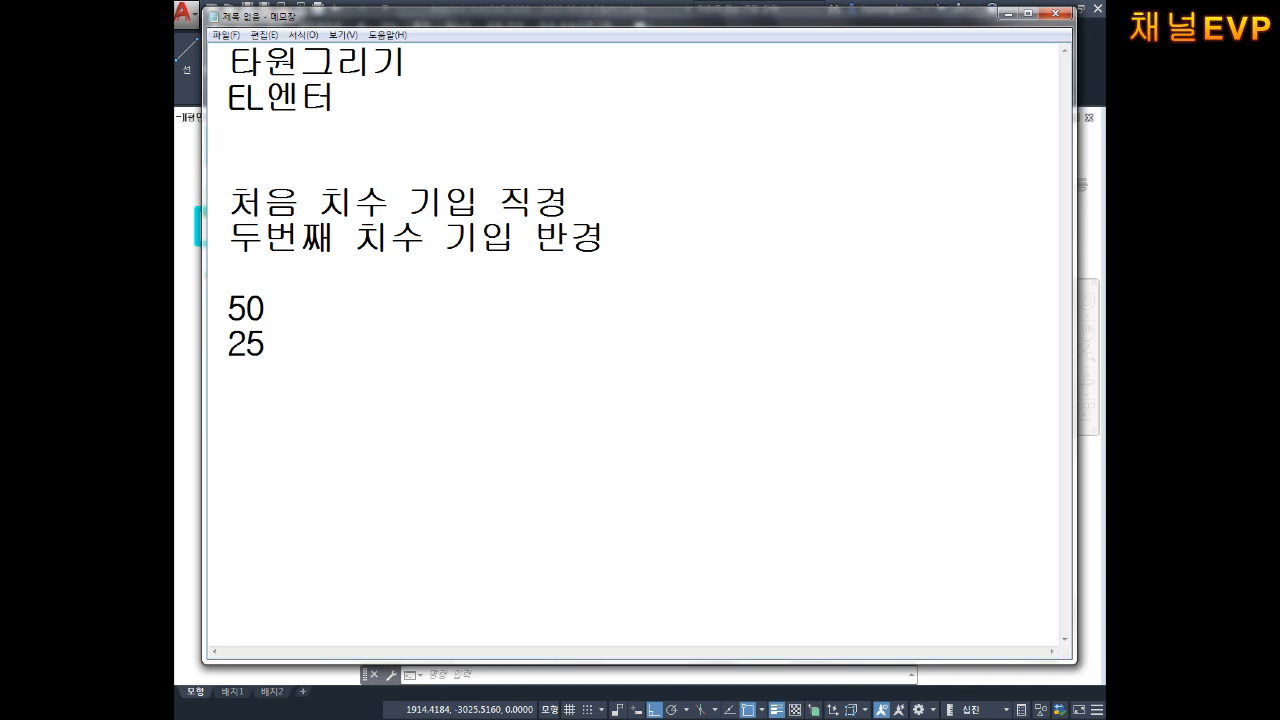
text(   52)
key(BackSpace)
text(0)
text(    12.5)
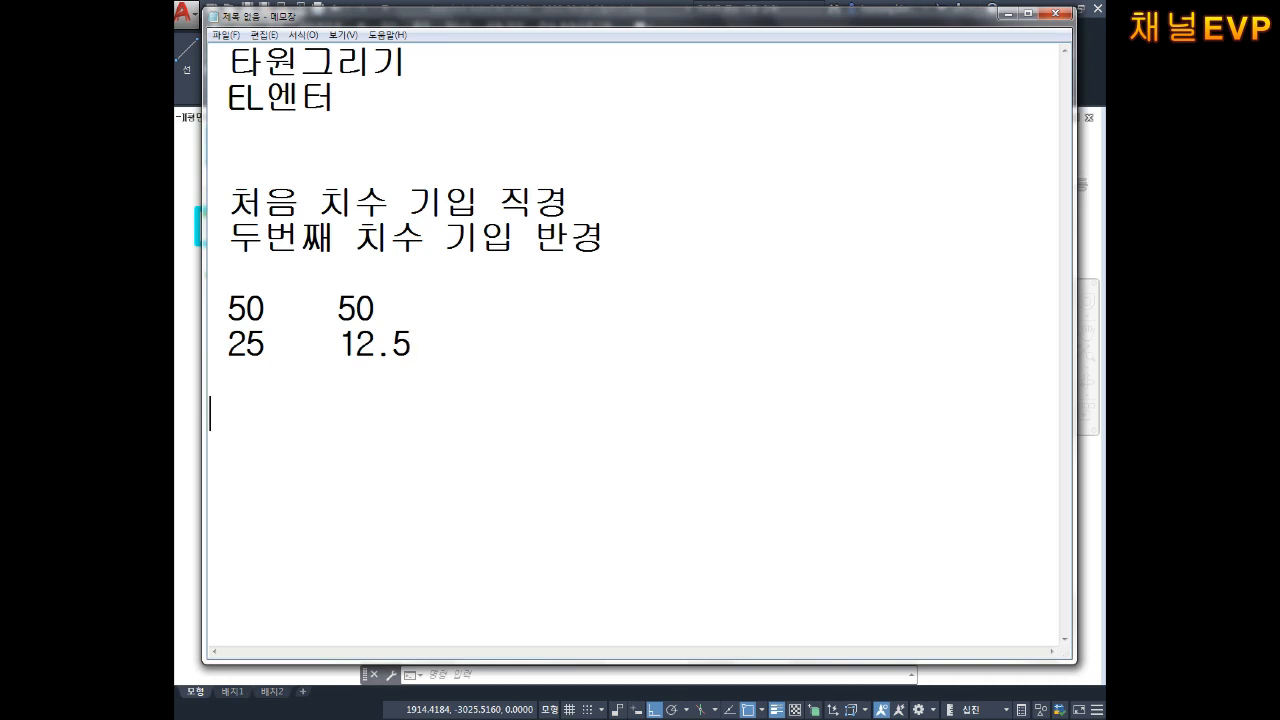
Insert an empty line between the "처음 치수 기입 직경" and "두번째 치수 기입 반경" lines.
key(Up)
key(Up)
key(Up)
key(Up)
key(Return)
key(Down)
key(Up)
text(직ㄱ각)
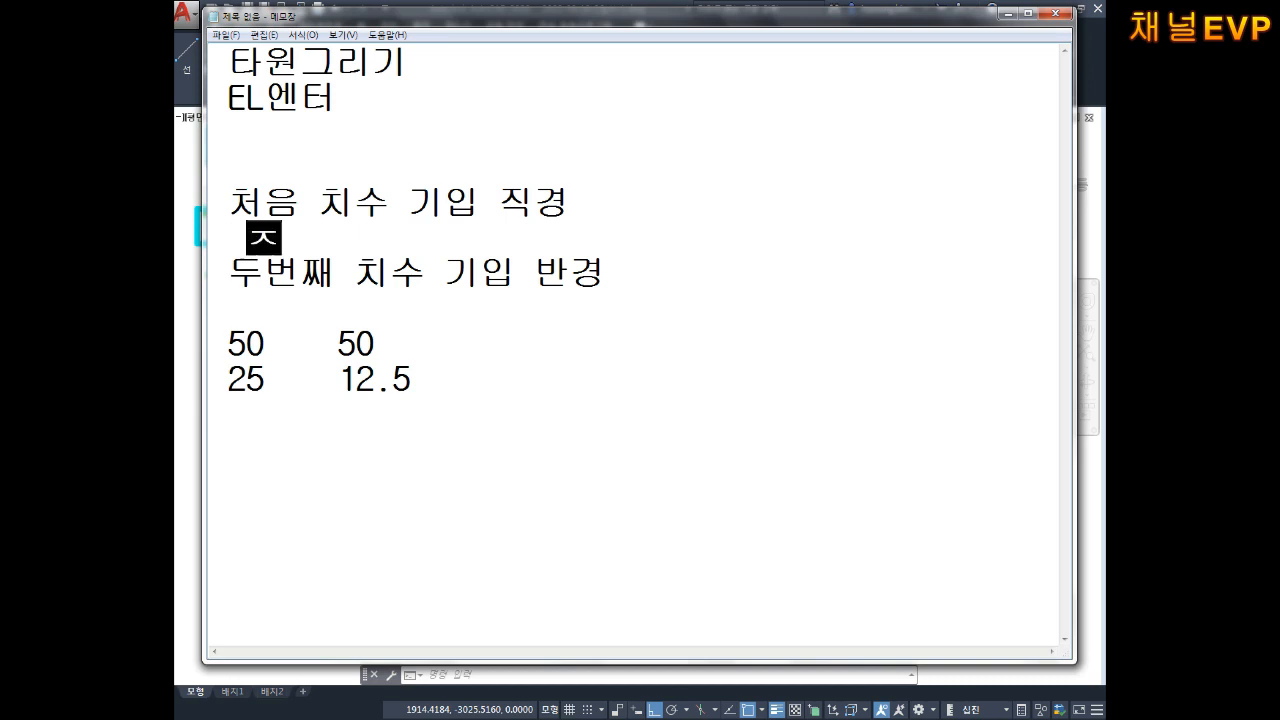
key(BackSpace)
key(BackSpace)
key(BackSpace)
key(BackSpace)
key(BackSpace)
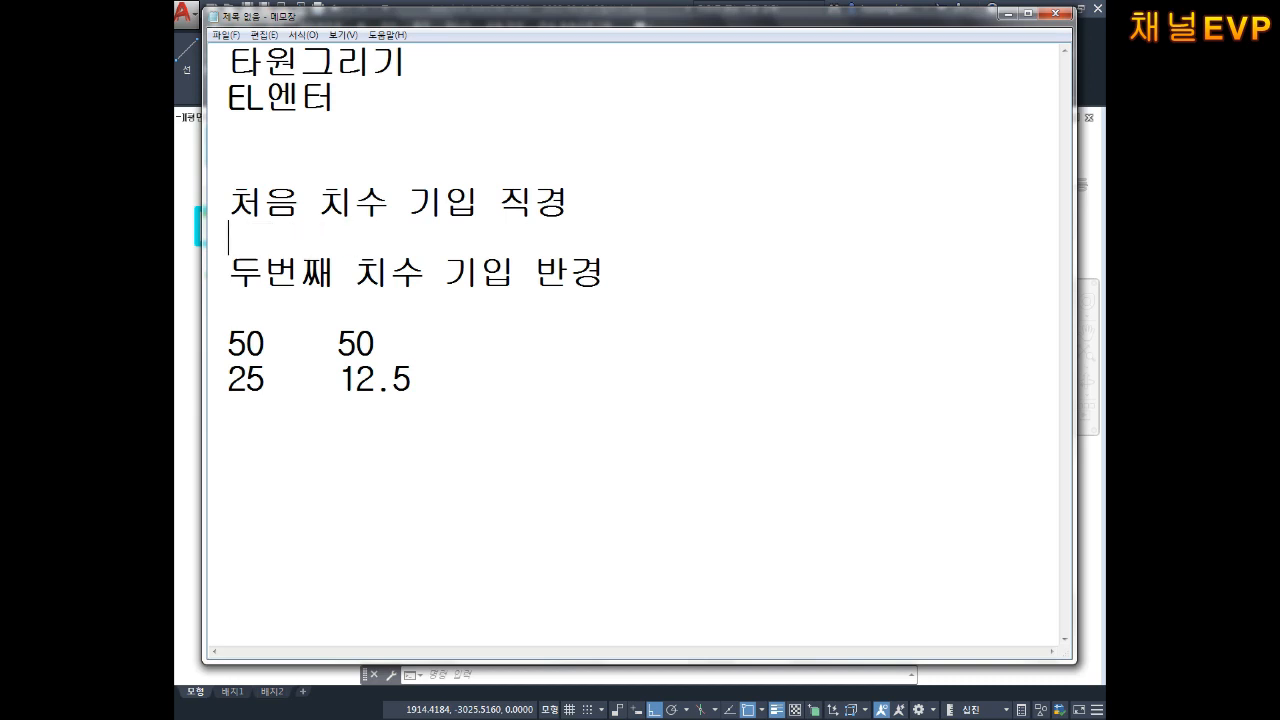
Add a new line "직각90" directly below "두번째 치수 기입 반경", keeping a blank line before the example values.
key(Down)
key(Down)
key(Return)
key(Up)
key(Down)
key(Up)
key(BackSpace)
text(직각90)
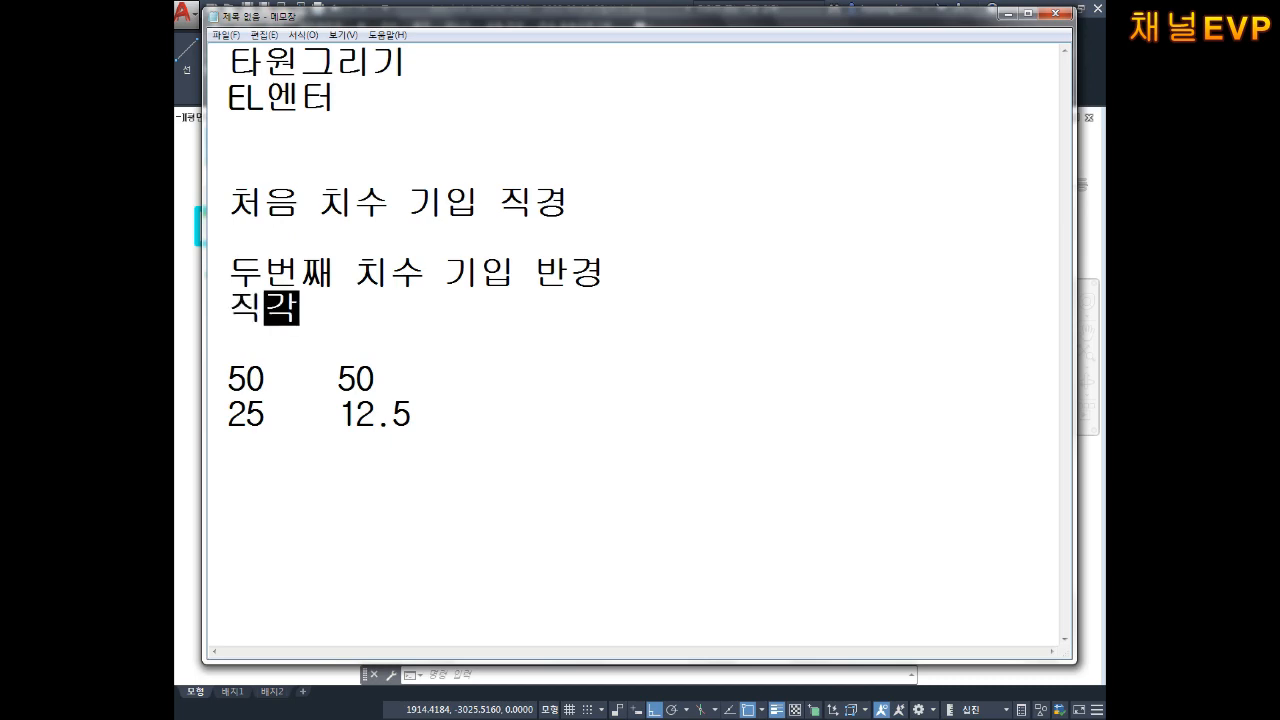